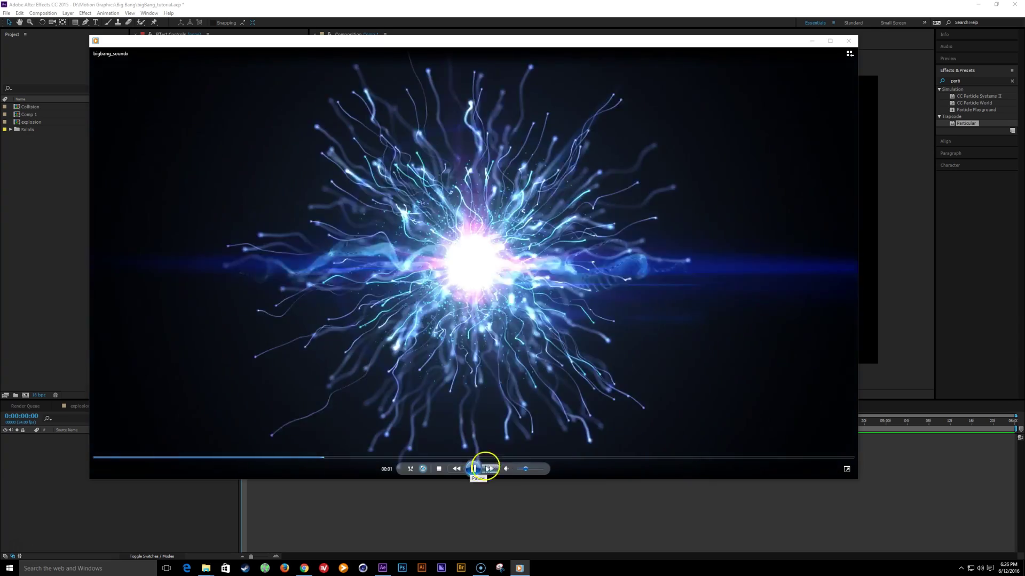
Lower the playback volume of the bigbang_sounds reference video and switch to After Effects
click(524, 470)
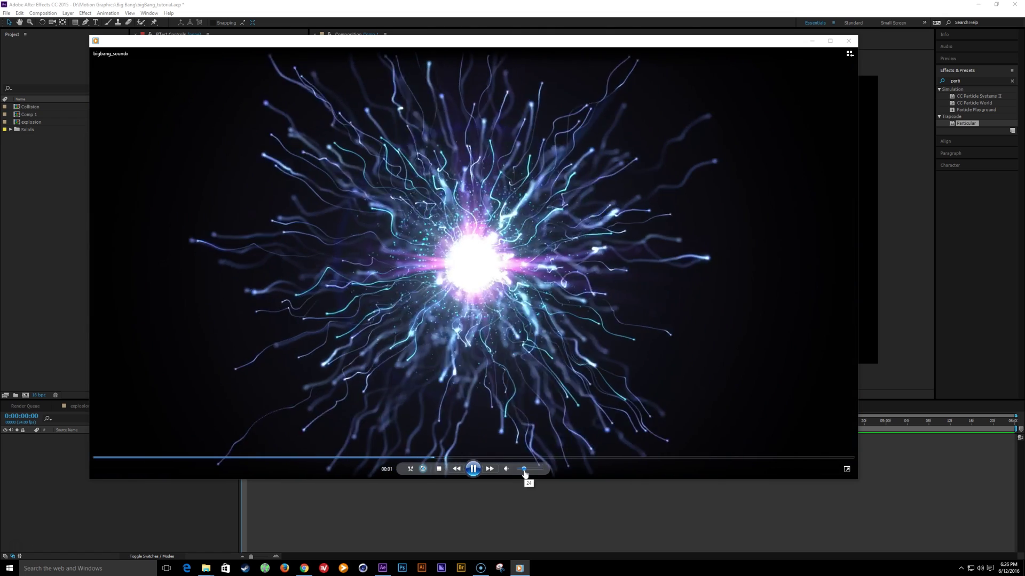
click(522, 473)
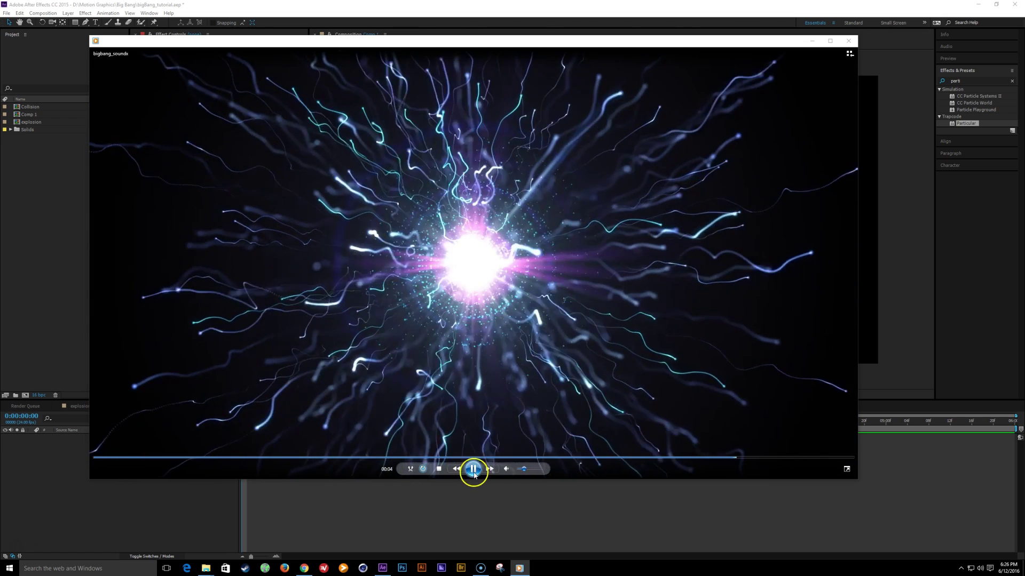
click(162, 513)
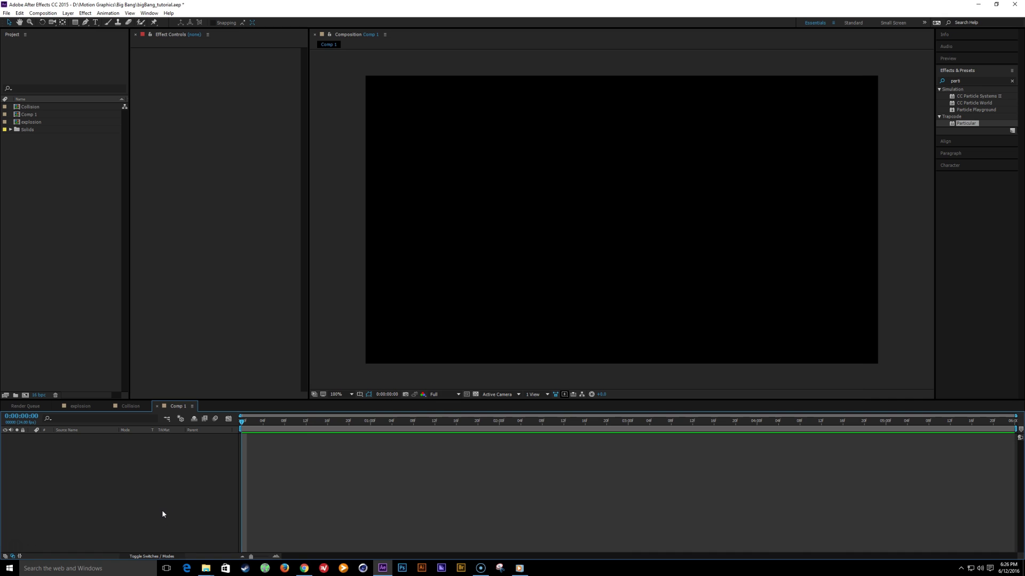
Rename the open composition as "explosion main" in its composition settings
key(ctrl+k)
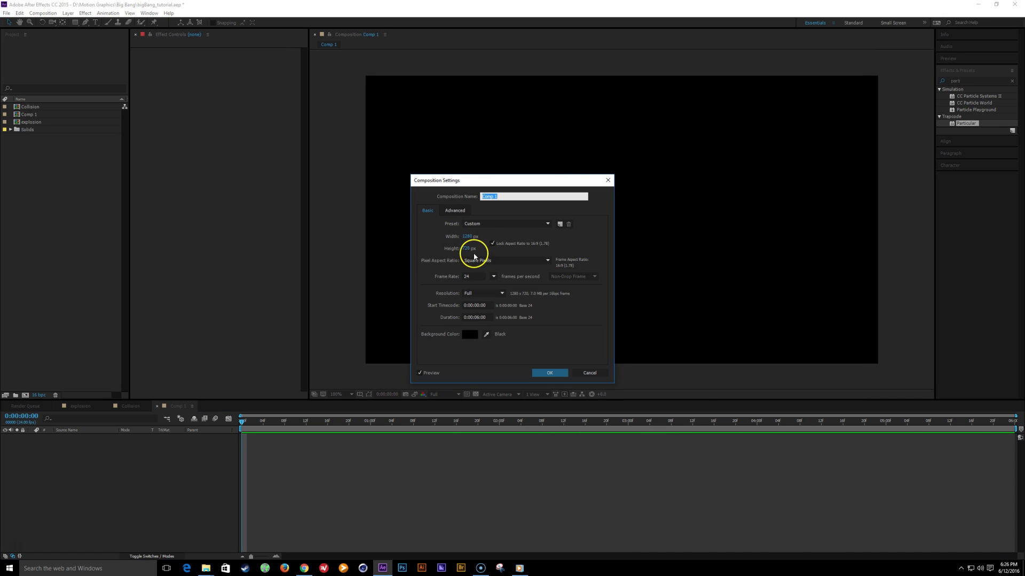
click(550, 373)
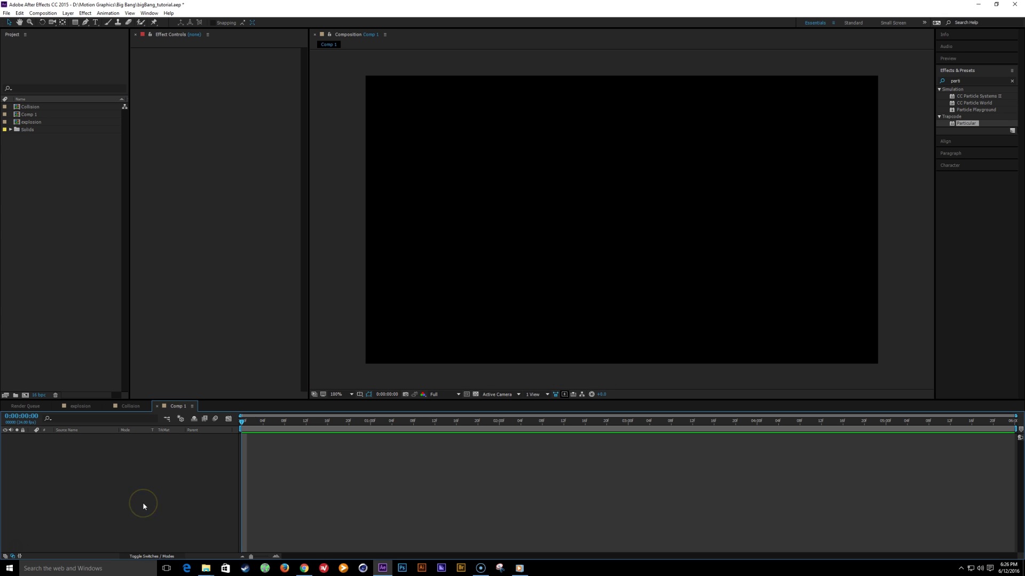
key(ctrl+k)
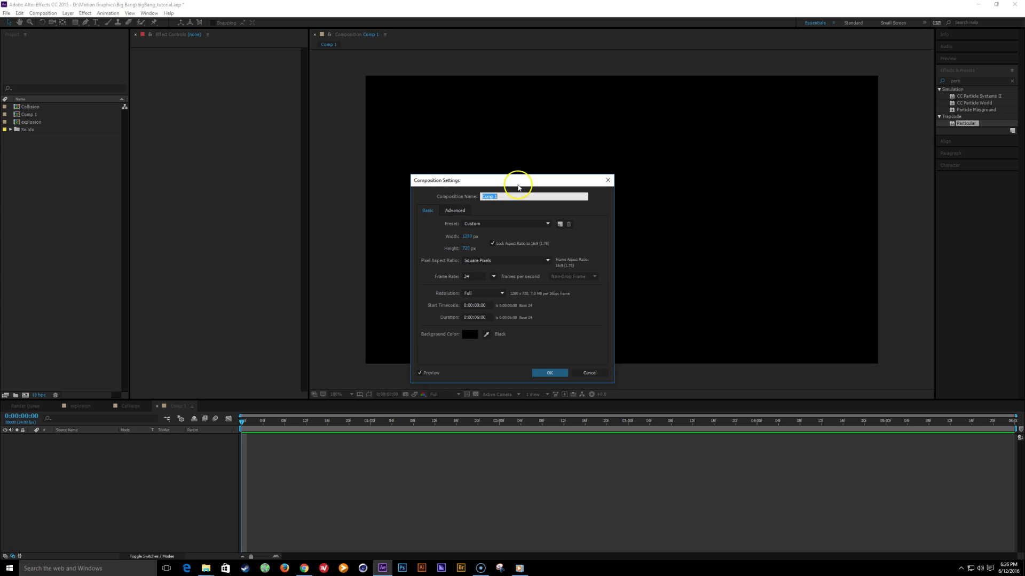
text(explosion main)
key(Return)
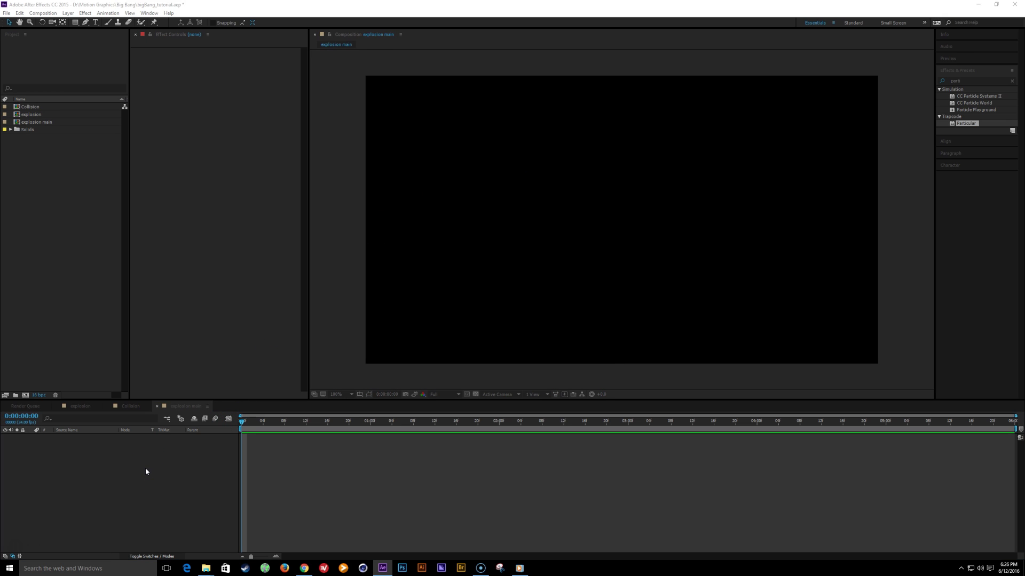
Add a black solid layer to the composition and apply the Trapcode Particular effect to it
key(ctrl+y)
key(Return)
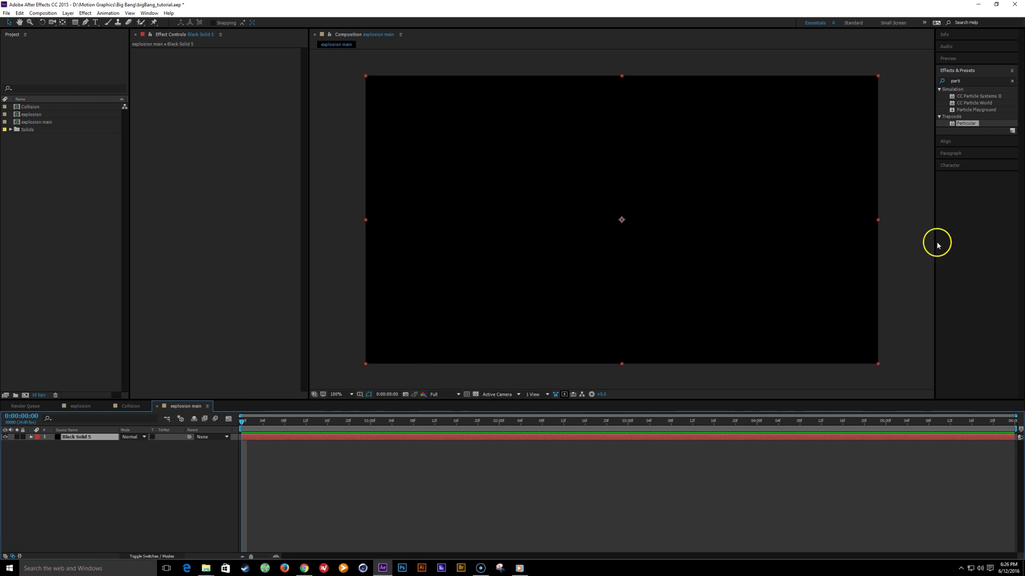
double_click(972, 126)
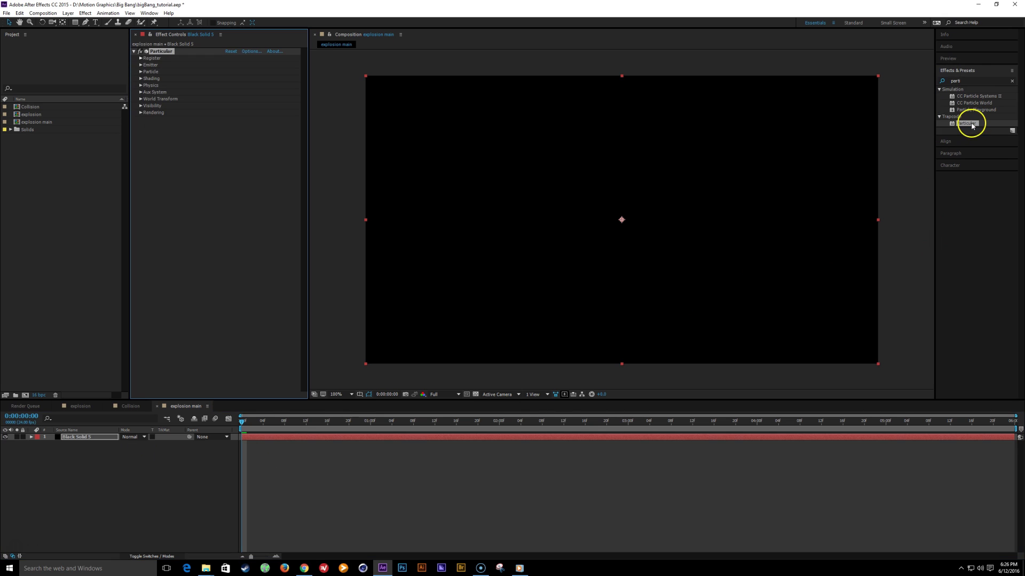
drag(238, 423, 510, 421)
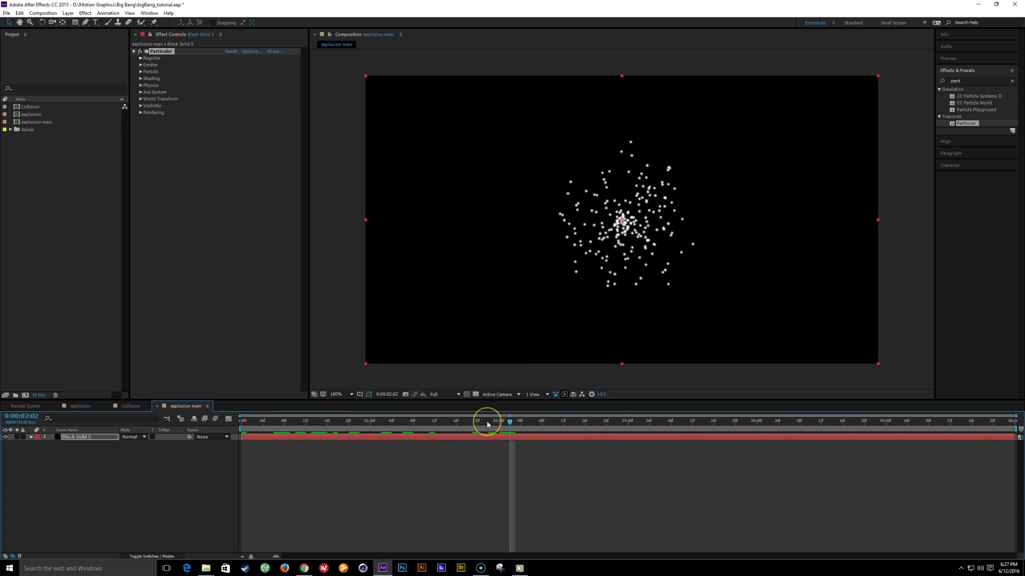
drag(487, 424, 228, 445)
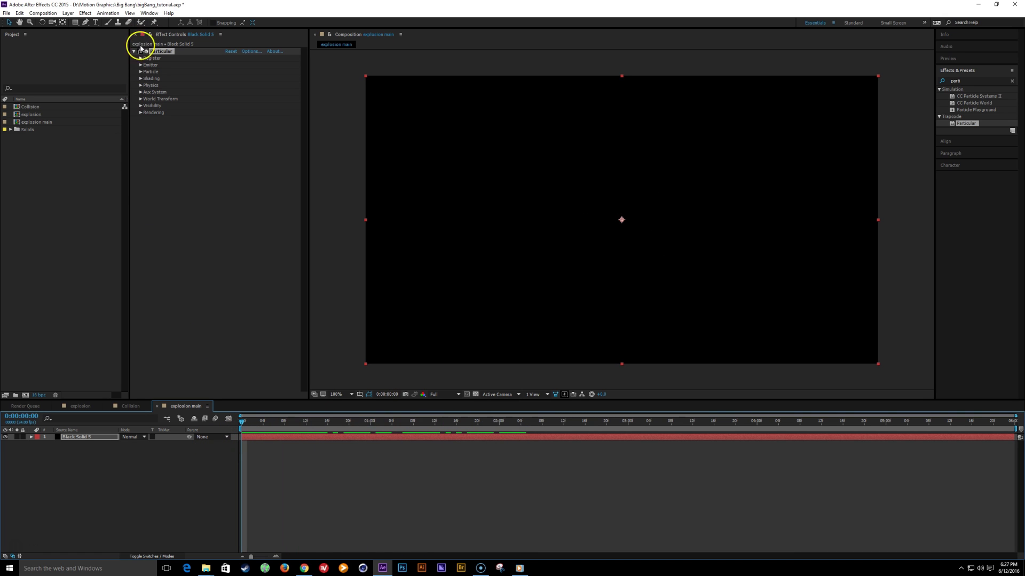
Keyframe the emitter's Particles/sec at 5000 on frame 0 and 0 on frame 1 to create a single burst
click(140, 65)
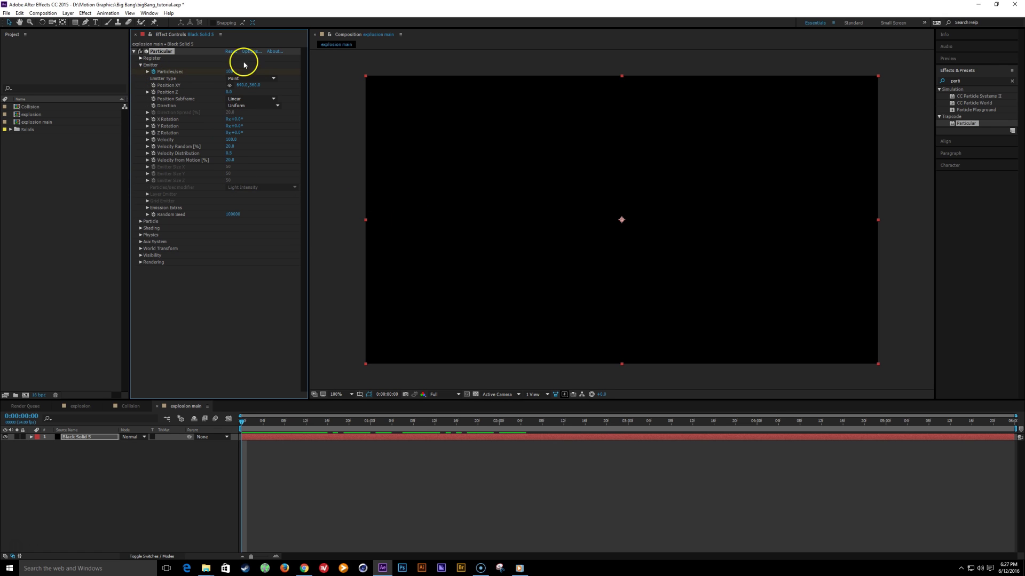
click(229, 71)
text(5000)
key(Return)
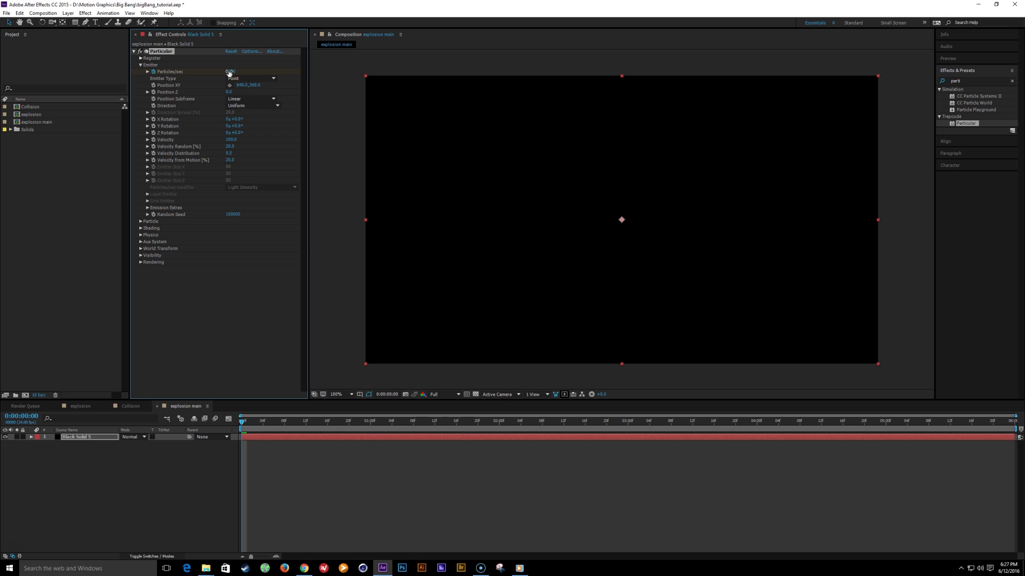
key(space)
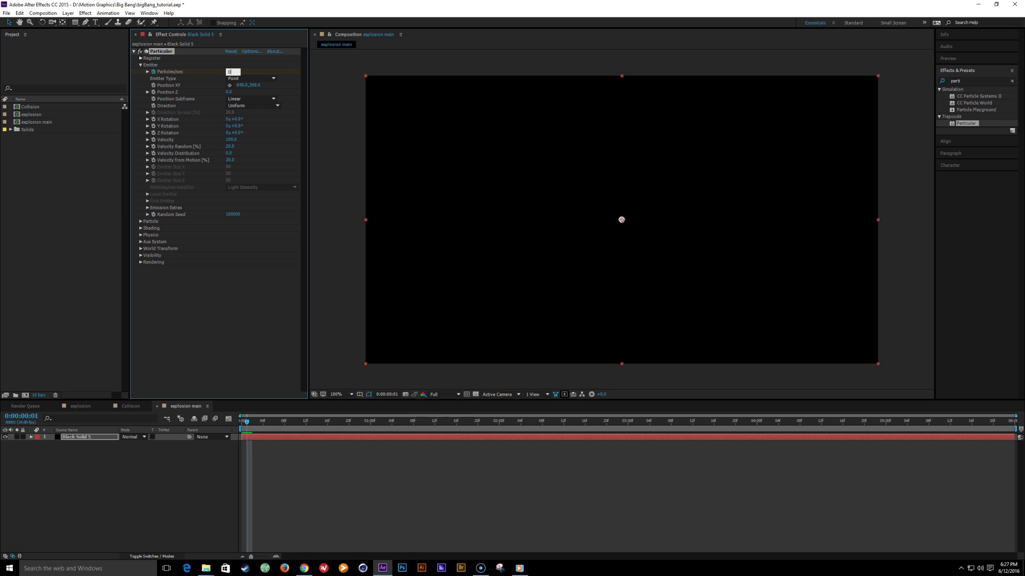
click(75, 437)
key(u)
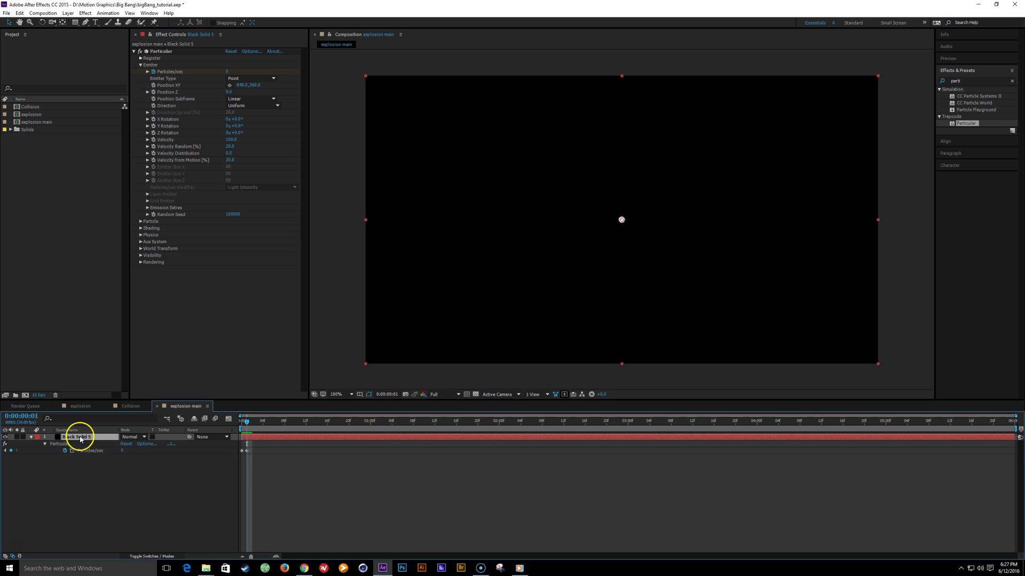
drag(244, 424, 213, 430)
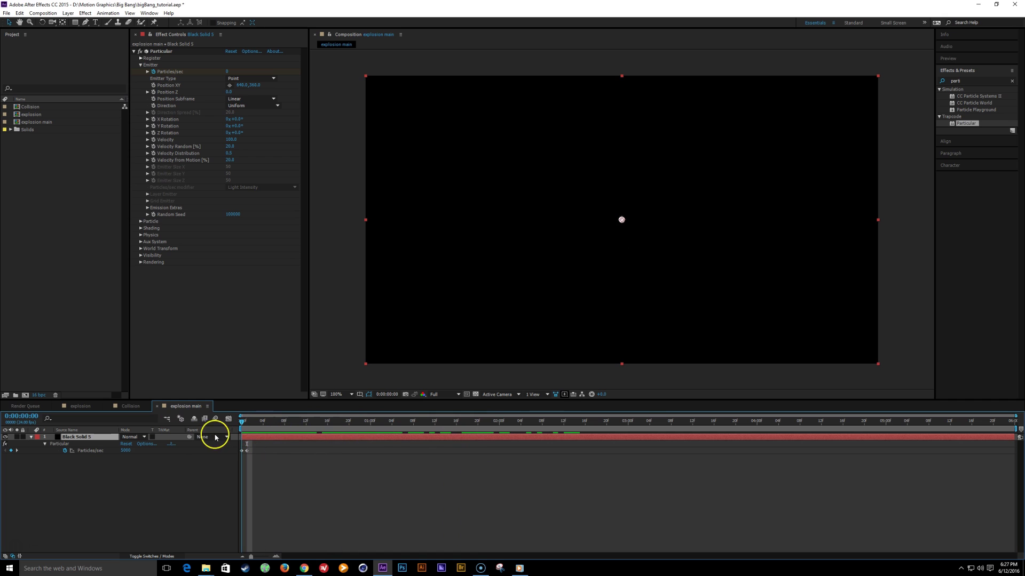
Keyframe Particular's Physics Time Factor at 1.0 on frame 0 and 5.0 on frame 1
click(140, 235)
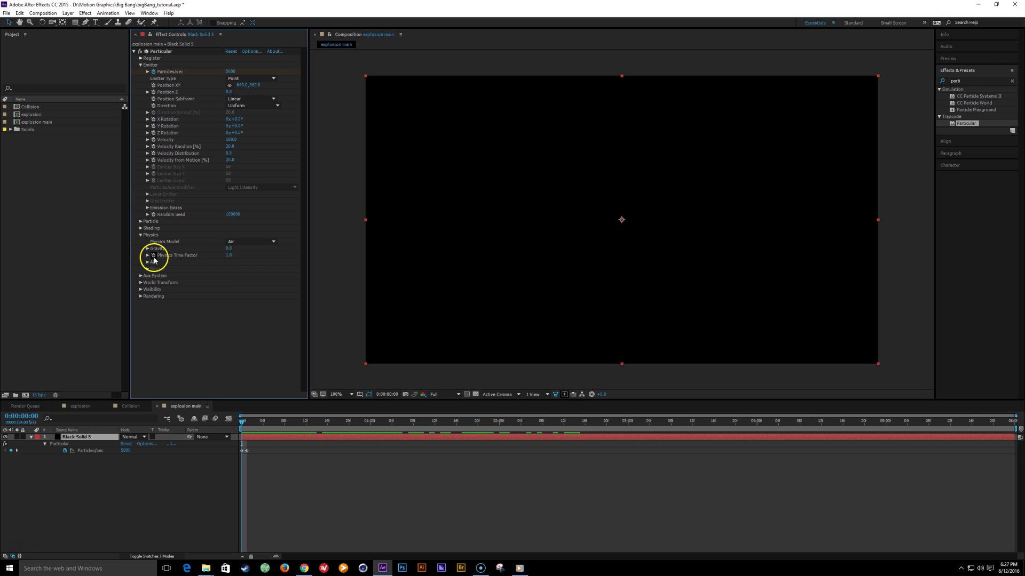
click(155, 256)
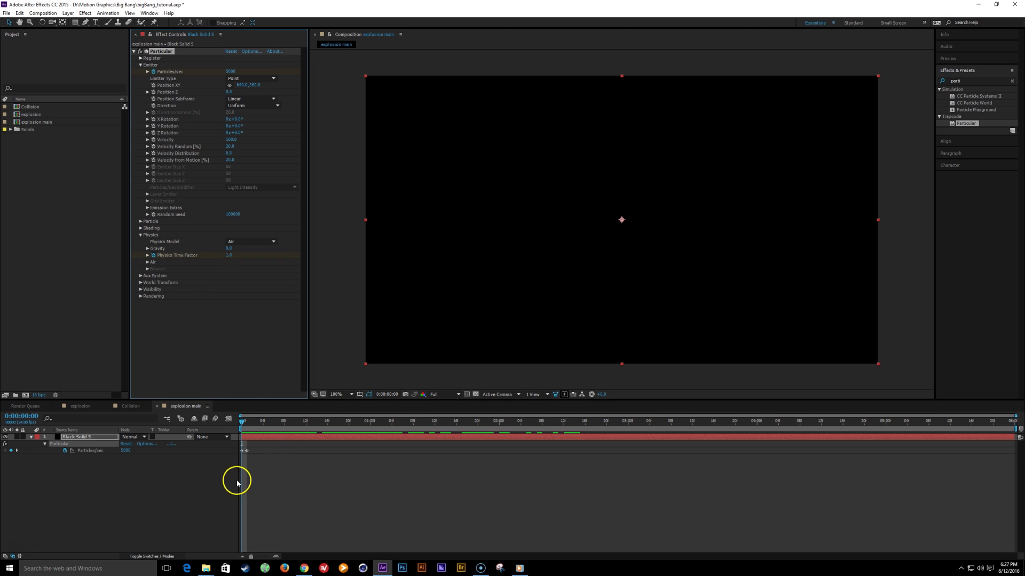
drag(244, 422, 247, 421)
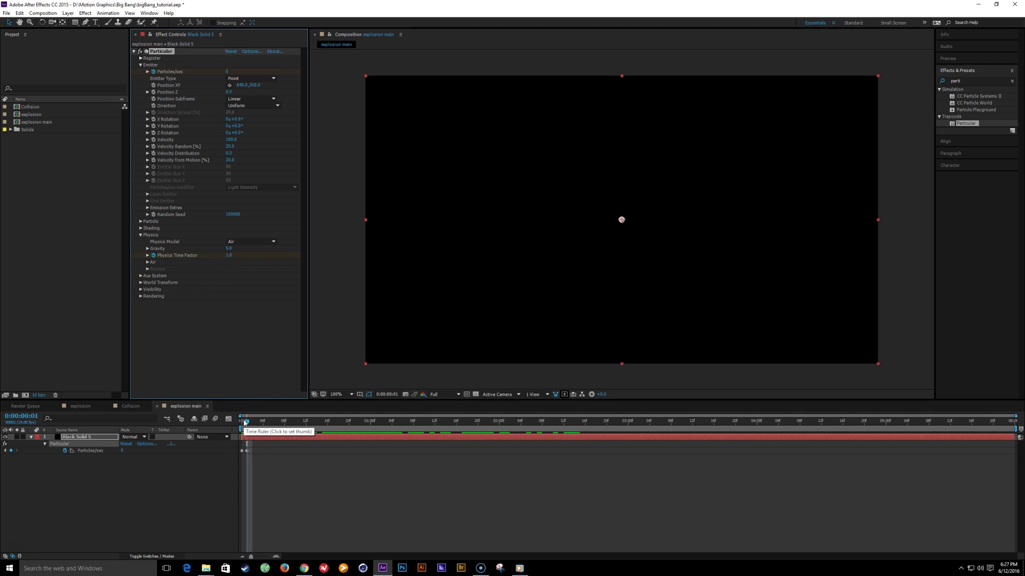
click(229, 256)
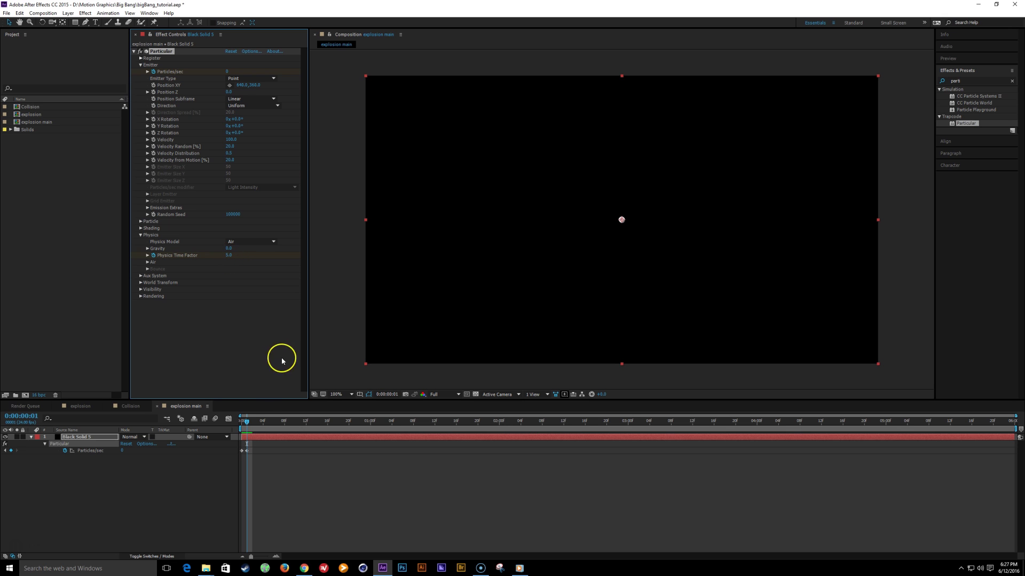
Hold the Physics Time Factor at 5.0 with a keyframe on frame 11 and slow it to 0.2 on frame 12
drag(255, 427, 301, 421)
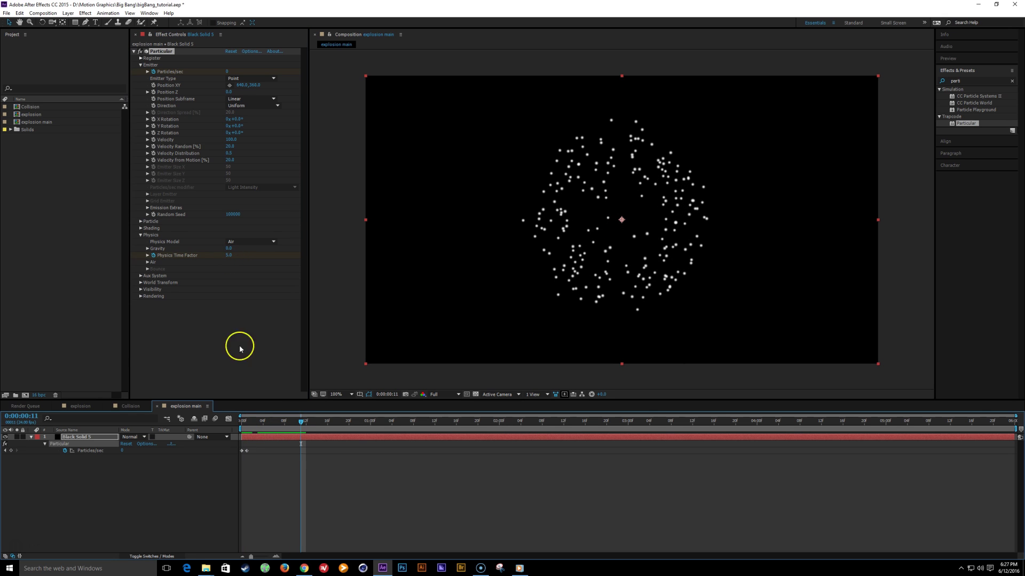
click(96, 438)
key(u)
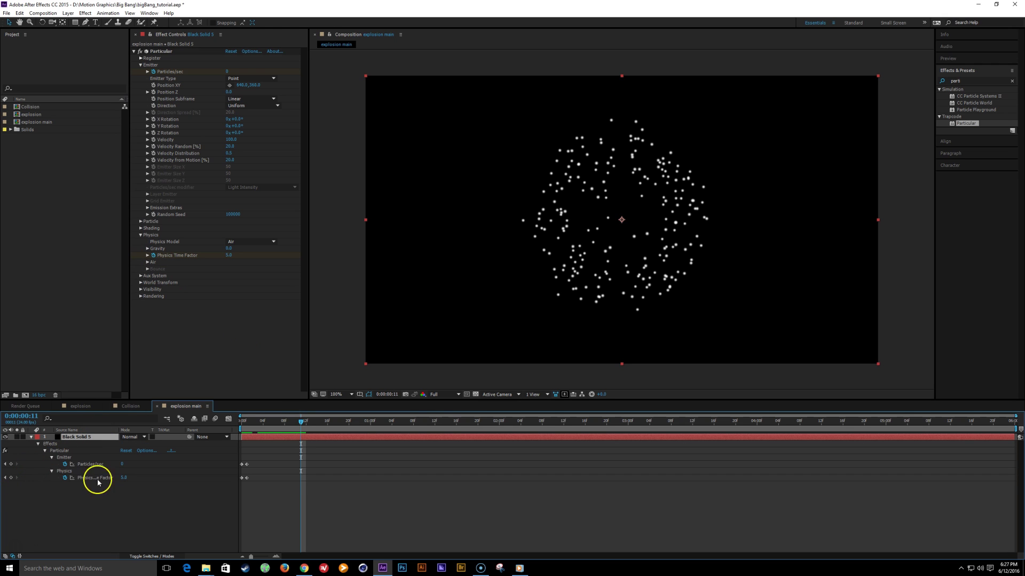
click(11, 478)
key(Page_Down)
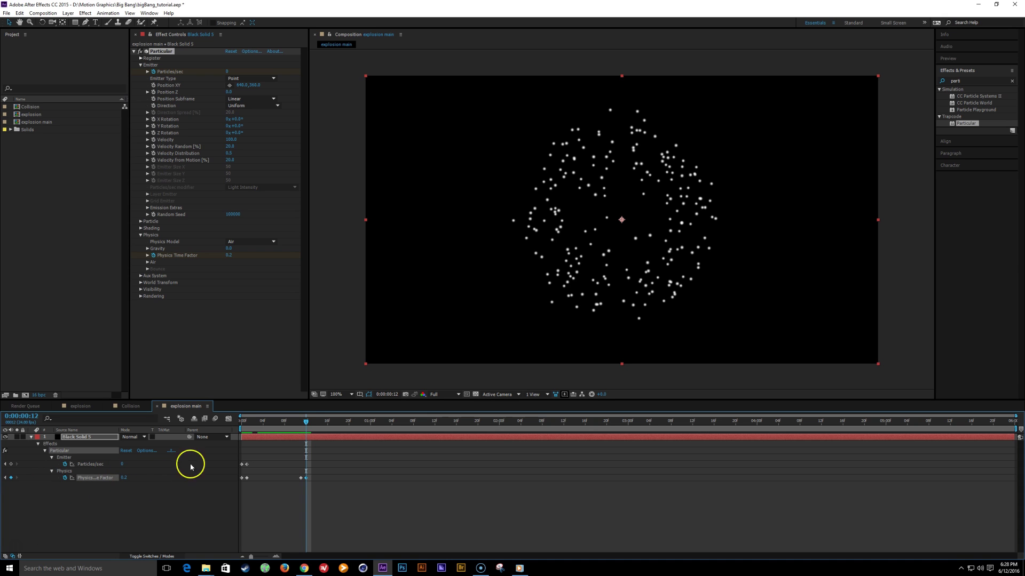
Raise the emitter's Velocity to 161 and its Velocity Random to 32%
drag(298, 427, 338, 446)
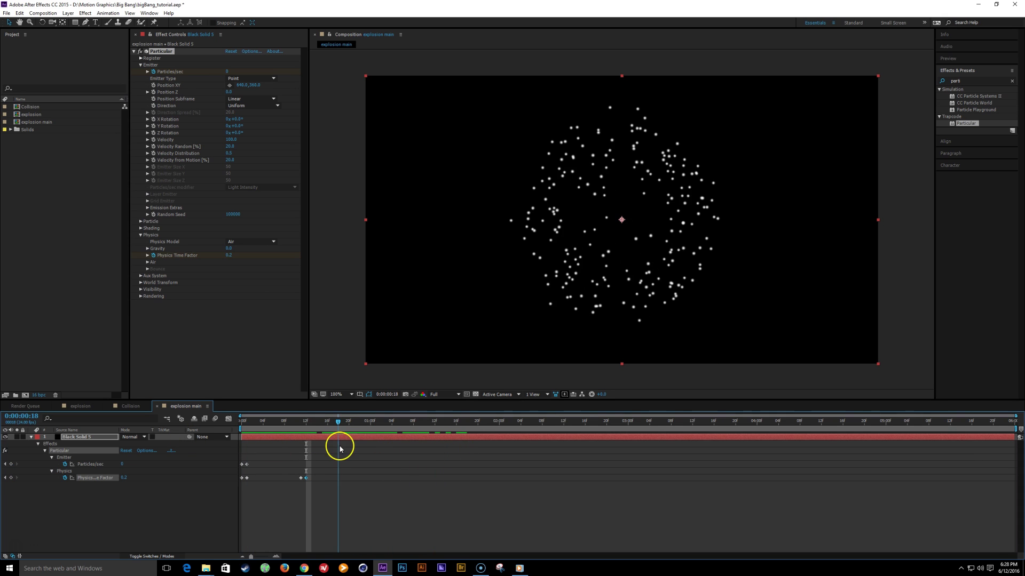
drag(231, 139, 283, 147)
End the work area at 0:00:00:21 and save the project
drag(322, 419, 354, 425)
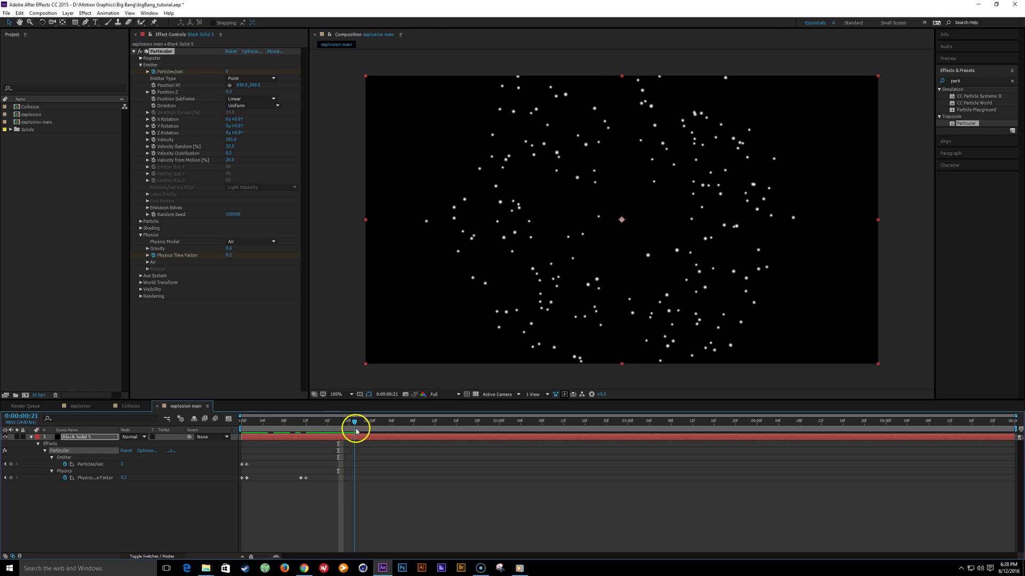
key(n)
key(ctrl+alt+KP_Divide)
key(ctrl+s)
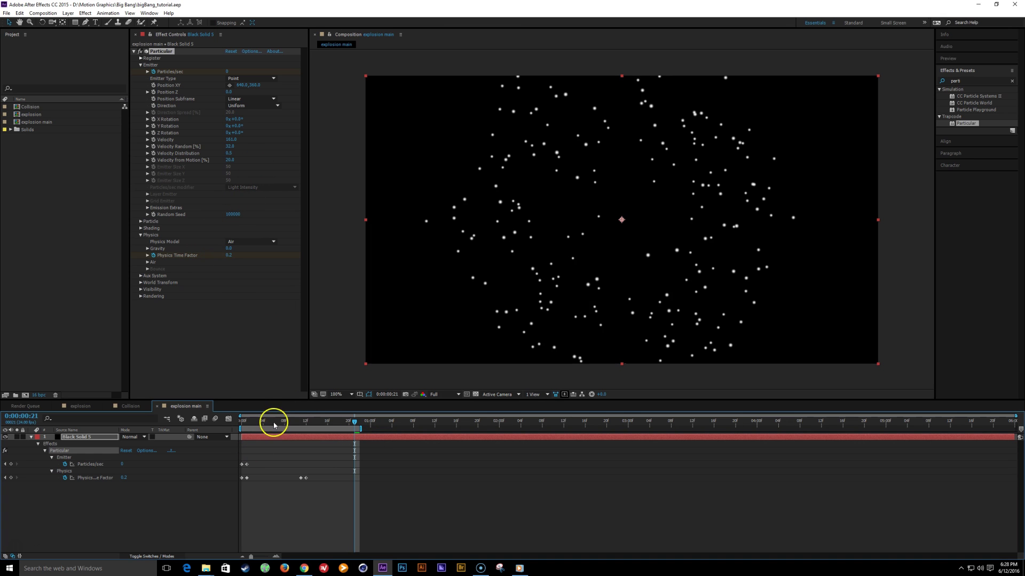
Set the Aux System to emit continuously and its Color From Main to 100%
click(140, 276)
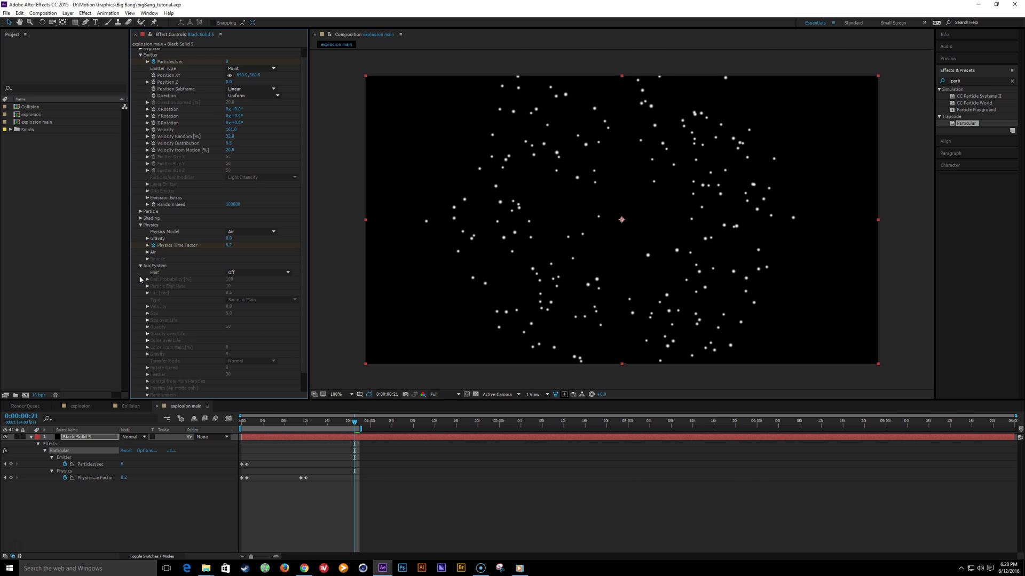
click(270, 273)
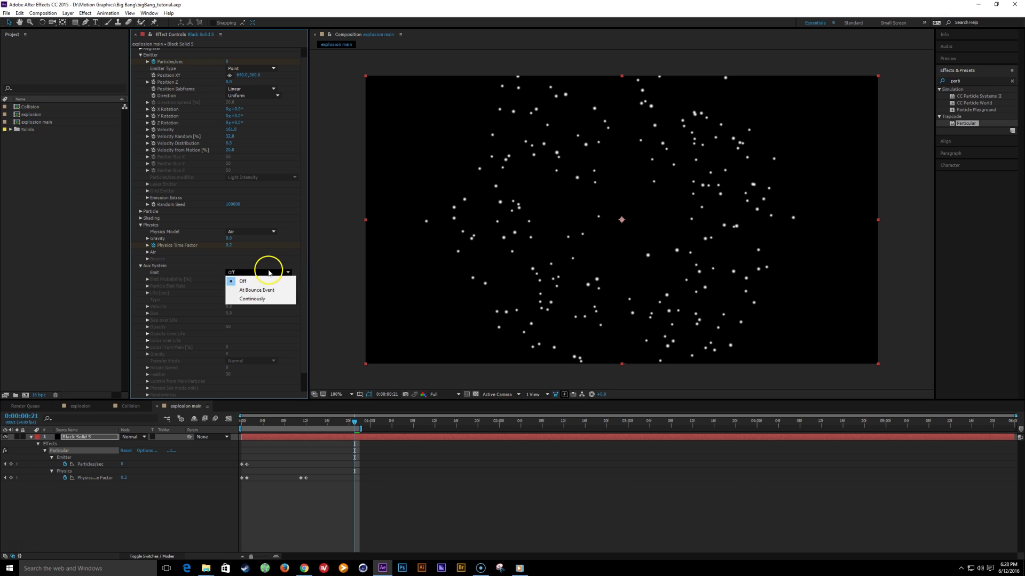
click(259, 300)
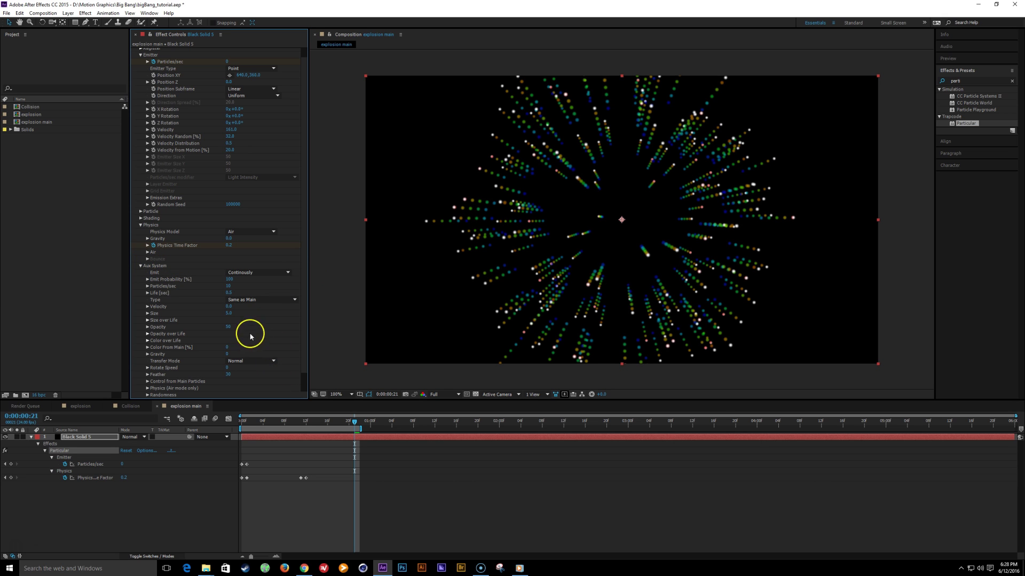
drag(228, 349, 361, 355)
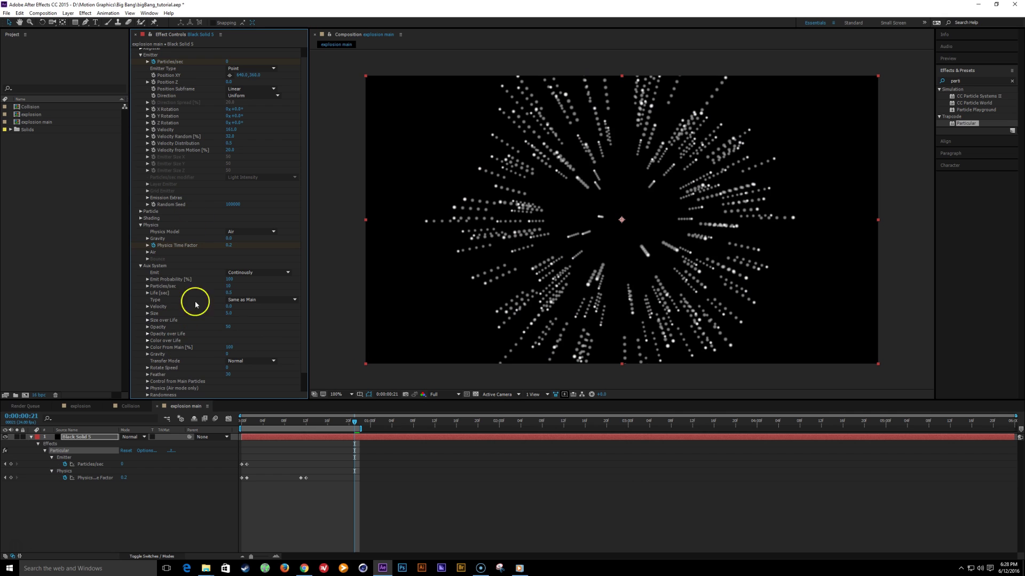
Set the Aux System's Particles/sec to 50 for denser trails
click(229, 288)
text(50)
key(Return)
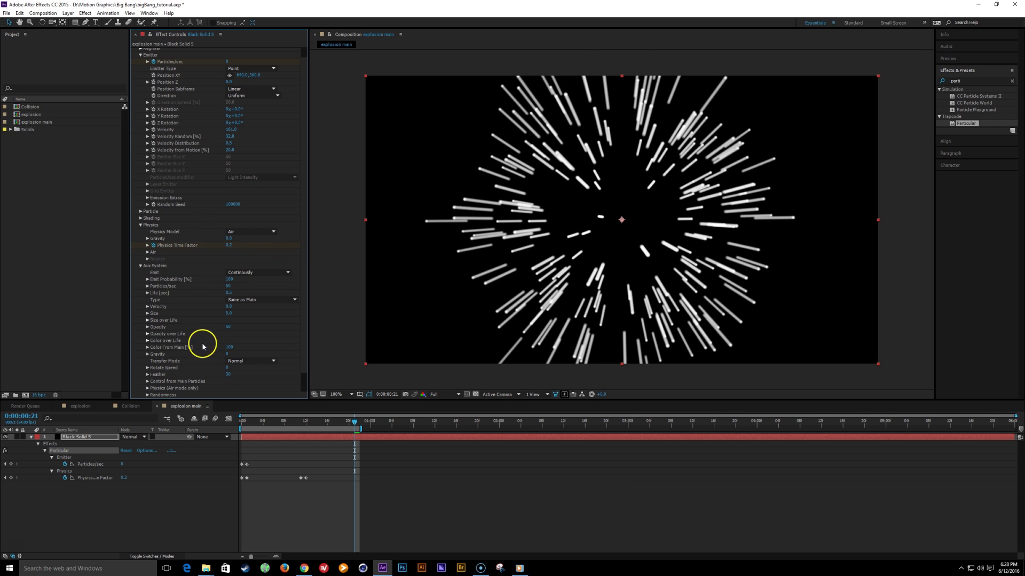
Apply descending linear curves to the Aux System's Opacity over Life and Size over Life, with Life at 1.0 second
click(148, 334)
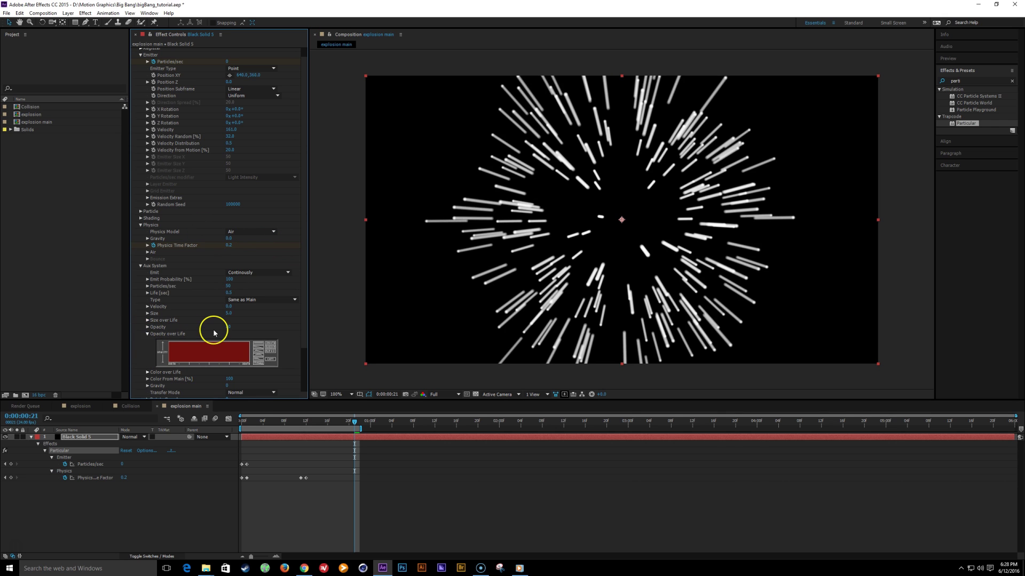
click(261, 350)
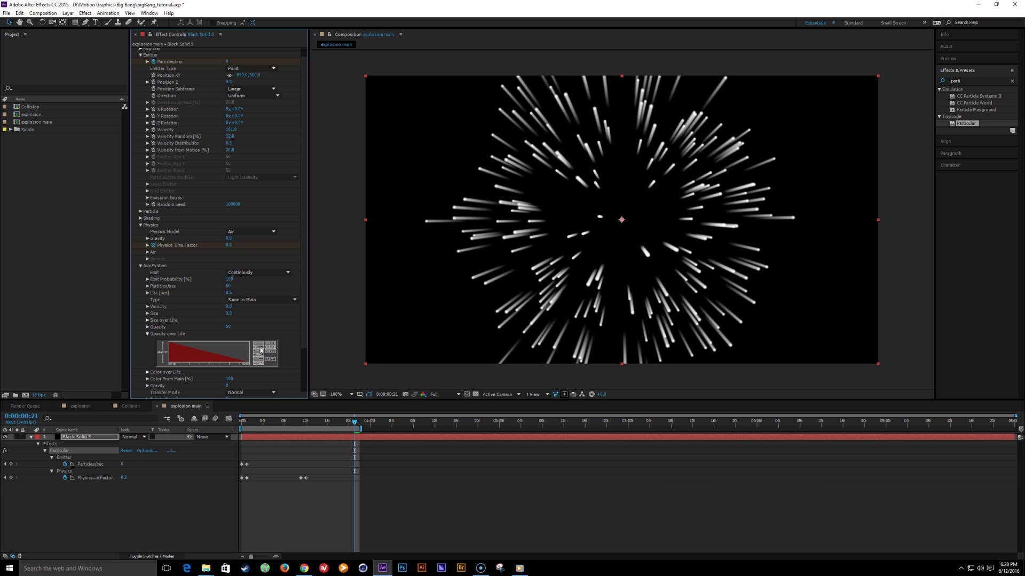
click(147, 322)
click(260, 336)
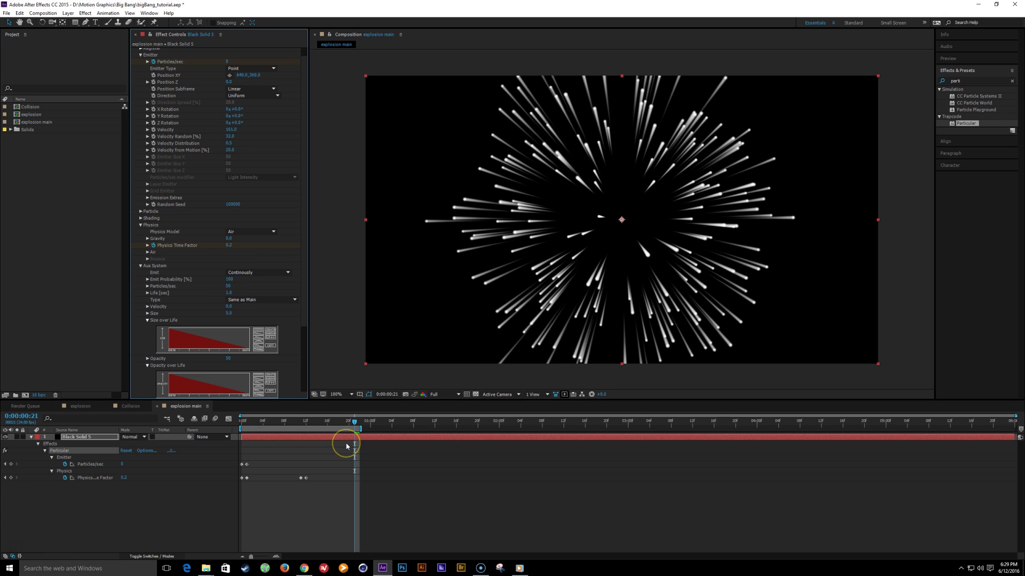
Set the Aux System's Size to 3 for thinner trails and save the project
mouse_move(343, 422)
mouse_down()
mouse_move(268, 426)
mouse_move(333, 421)
mouse_up()
click(228, 313)
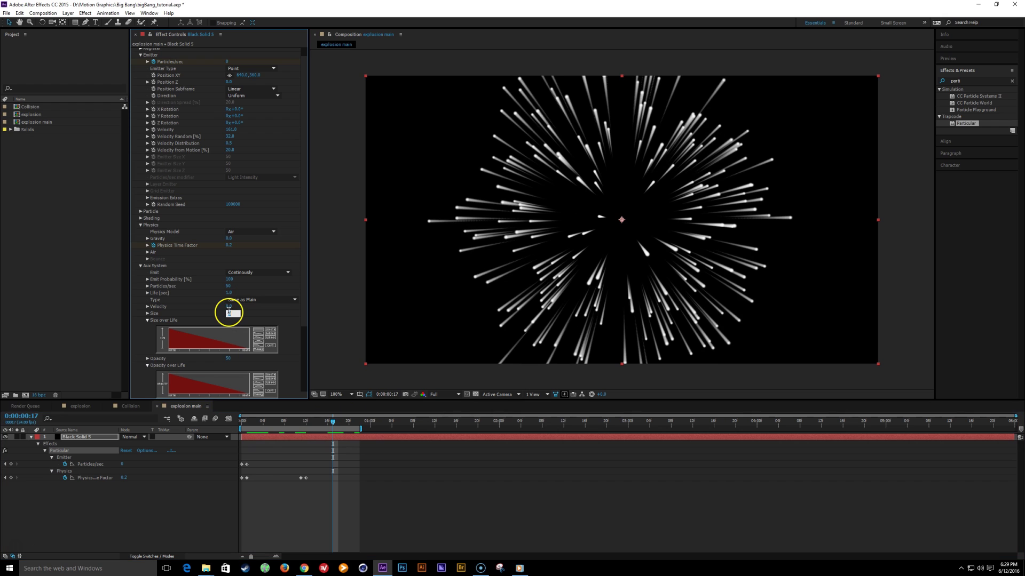
text(2)
key(Return)
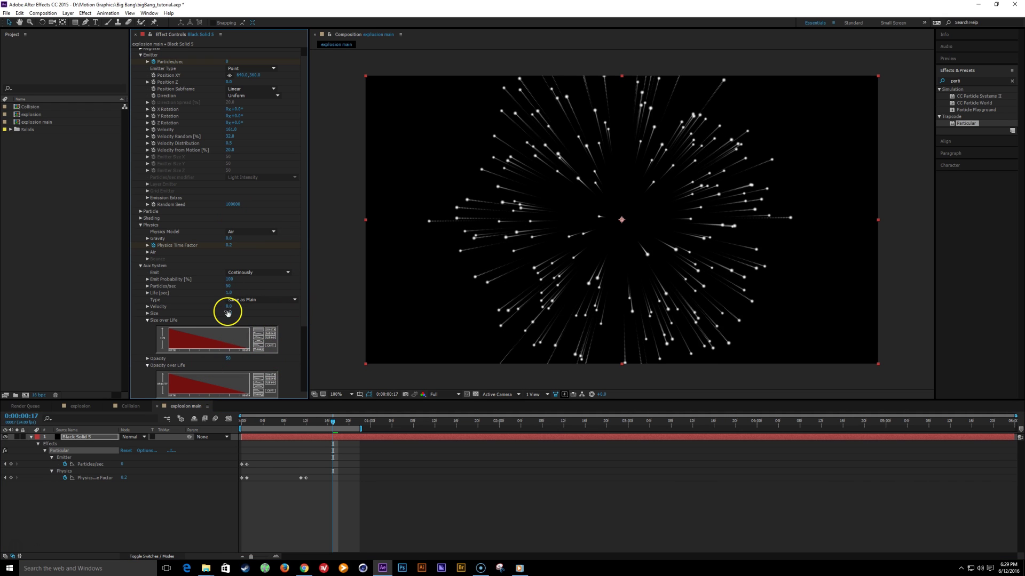
text(3)
key(Return)
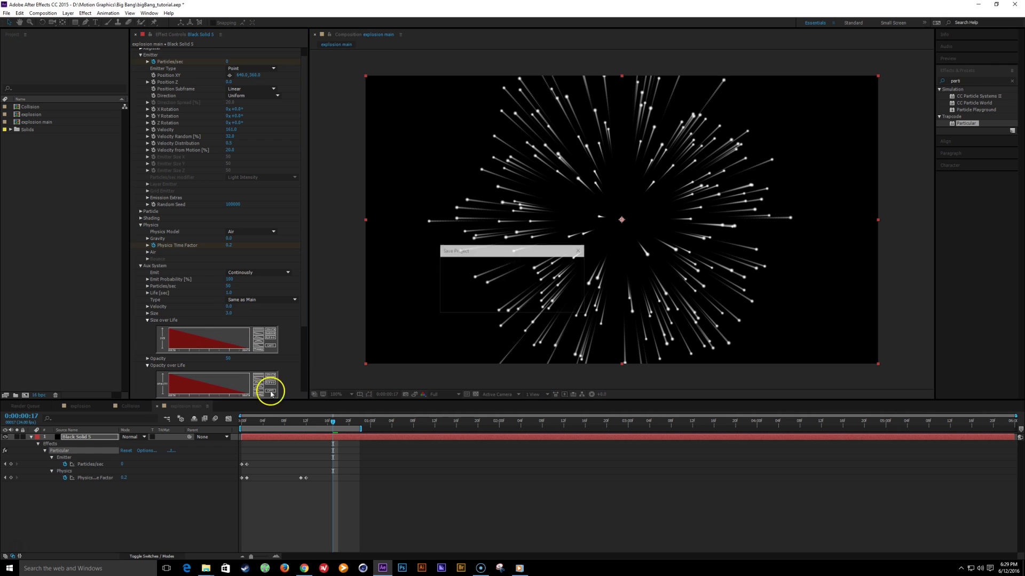
Check the trails between frames 12 and 20 and set the Aux System's Life to 1.5 seconds
mouse_move(313, 423)
mouse_down()
mouse_move(232, 425)
mouse_move(306, 426)
mouse_up()
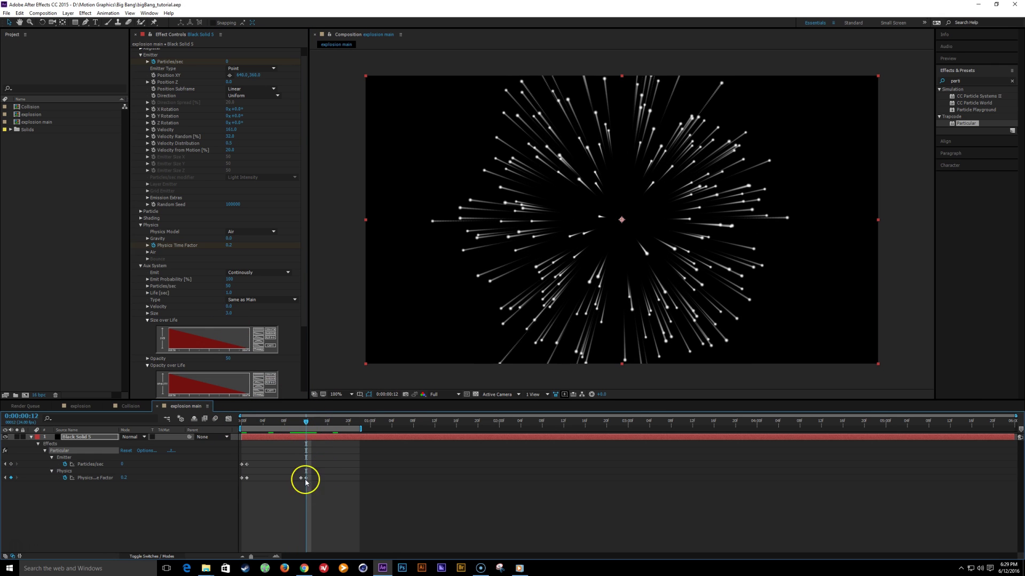
drag(309, 473, 298, 484)
drag(310, 426, 348, 425)
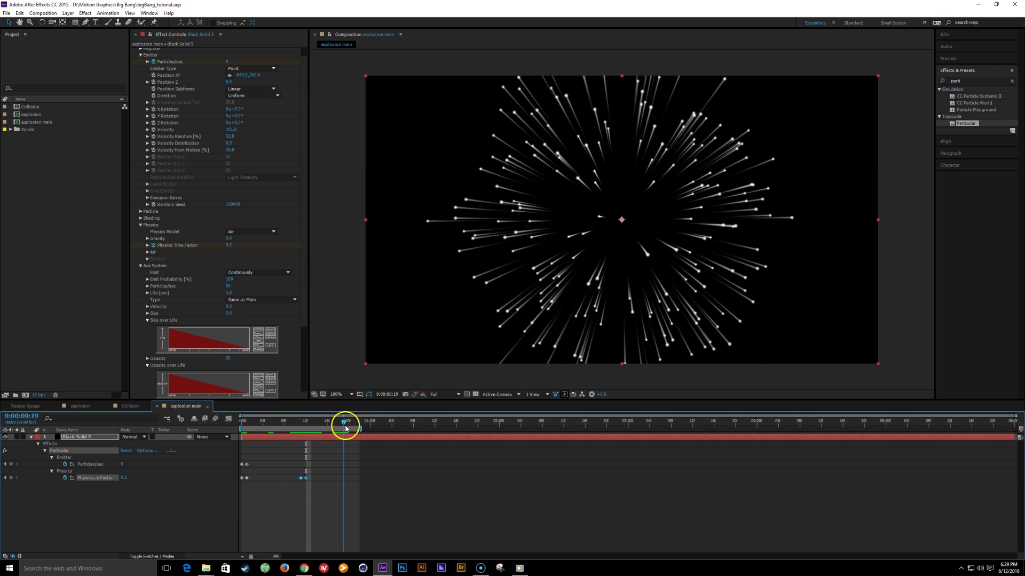
click(229, 293)
key(Return)
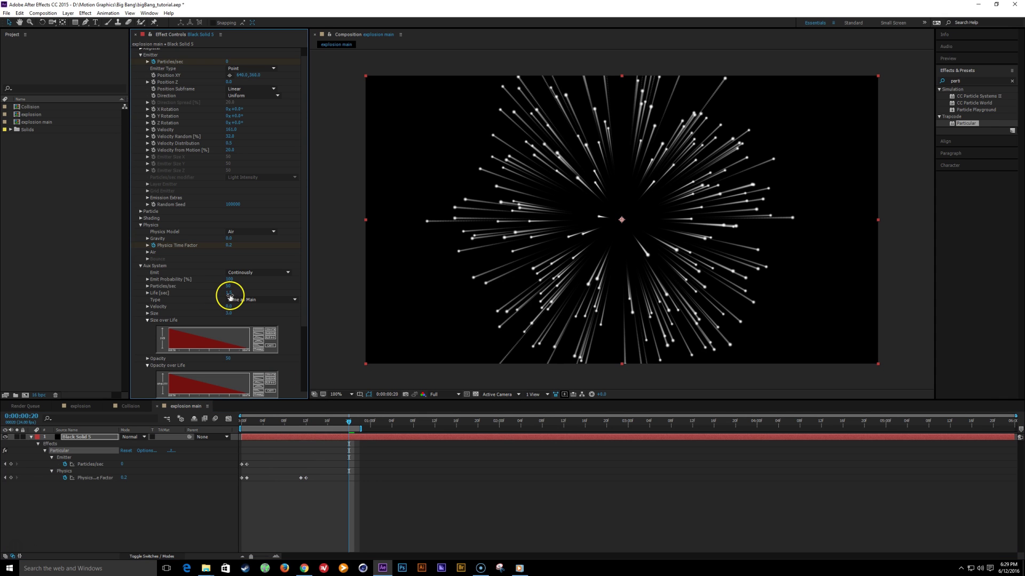
Set Affect Position to about 35 in the Turbulence Field of Particular's Air physics
scroll(307, 245, up, 1)
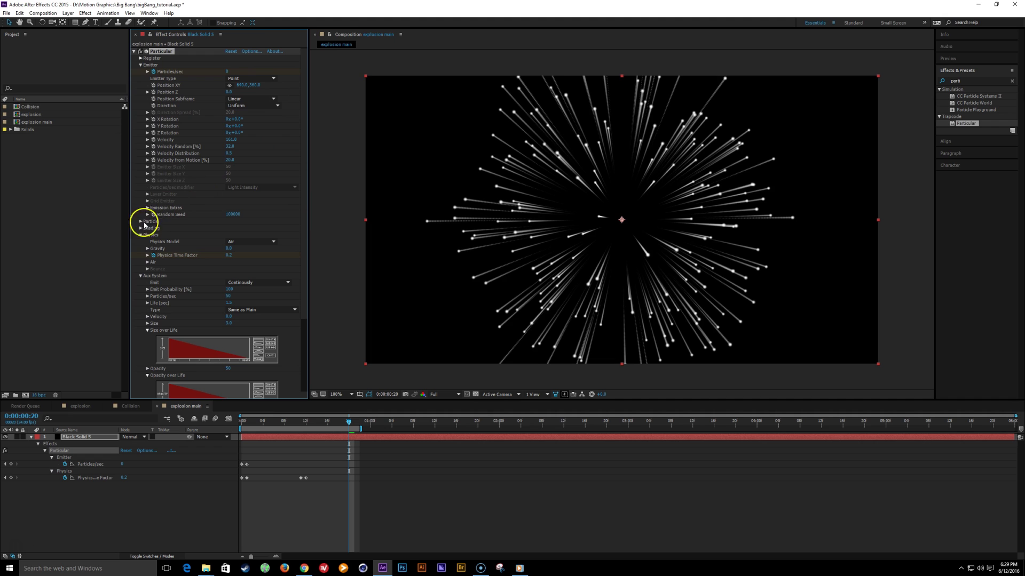
click(148, 262)
scroll(262, 322, down, 1)
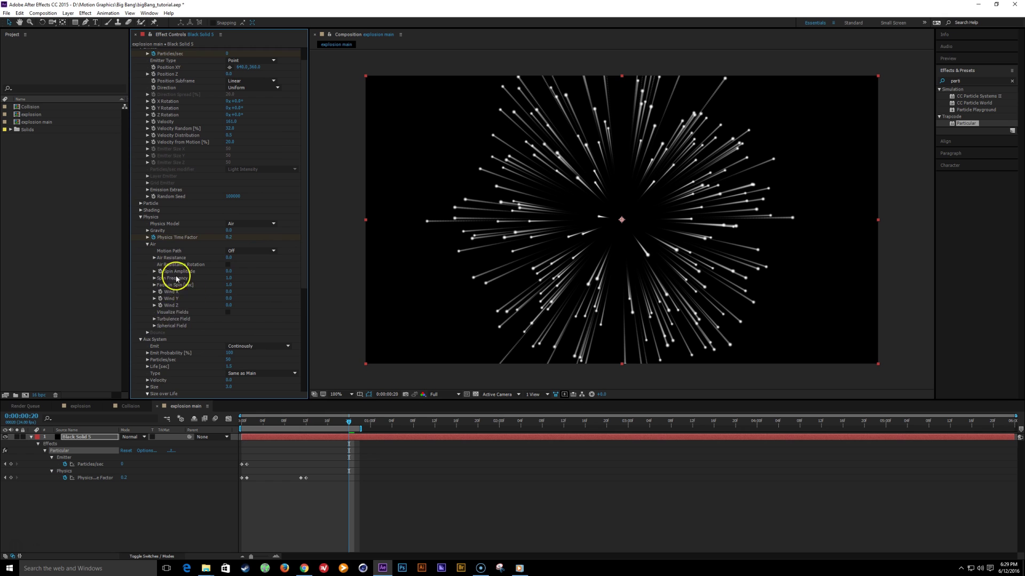
click(155, 319)
scroll(160, 315, down, 1)
drag(229, 316, 248, 315)
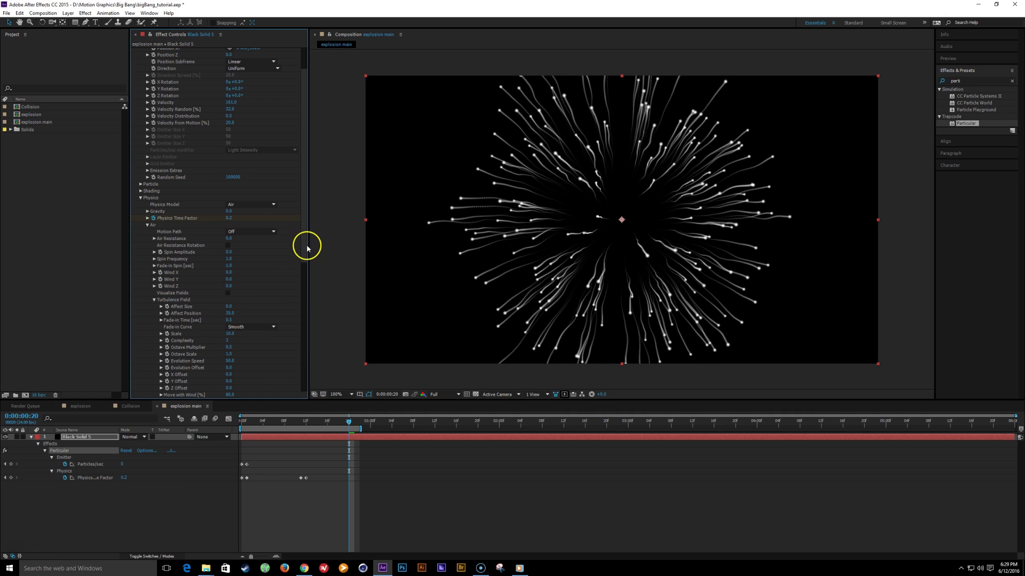
Raise Turbulence Position to about 50 in the Aux System's air-mode physics
drag(307, 244, 300, 389)
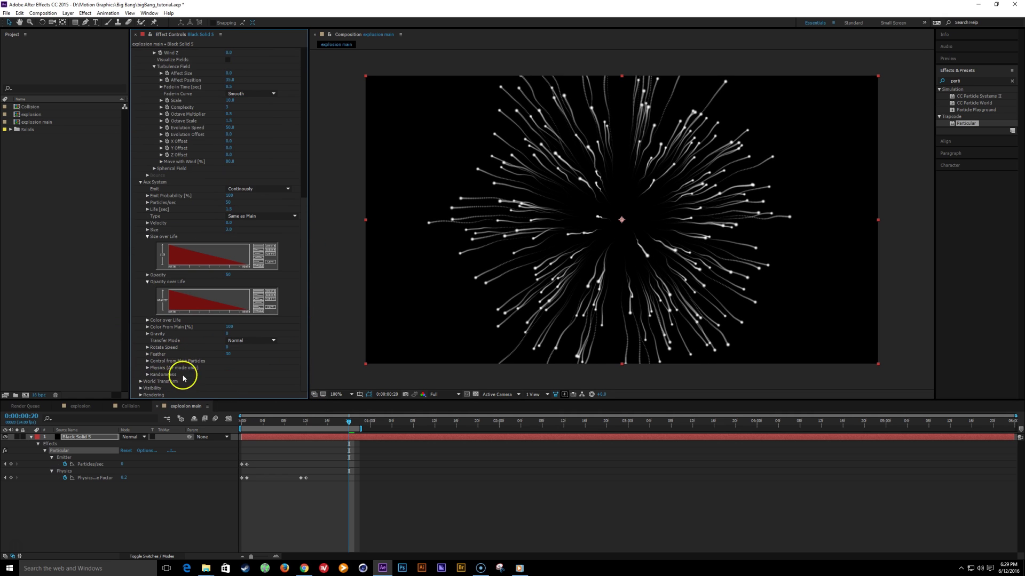
click(147, 367)
scroll(228, 343, down, 2)
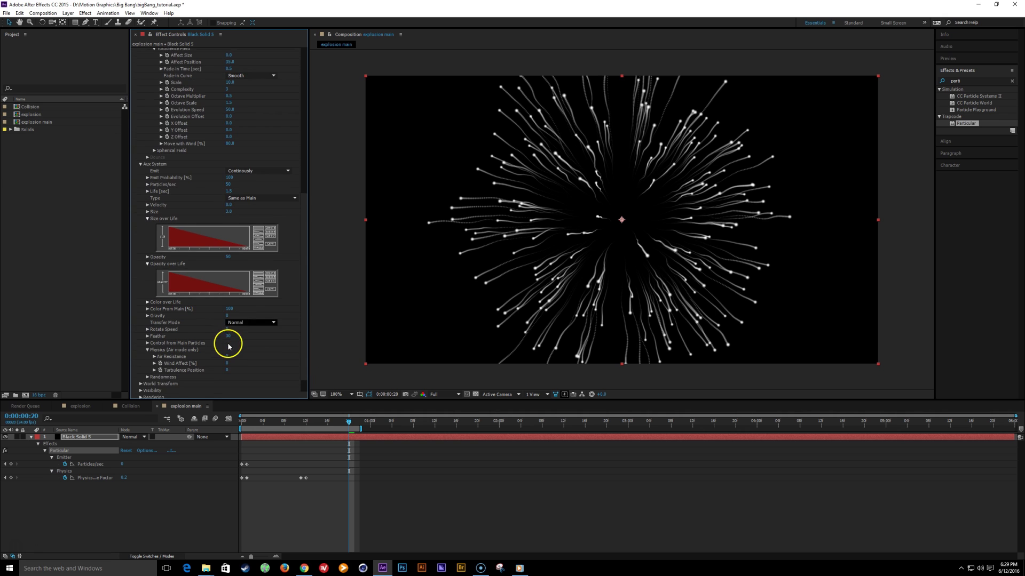
drag(228, 368, 234, 373)
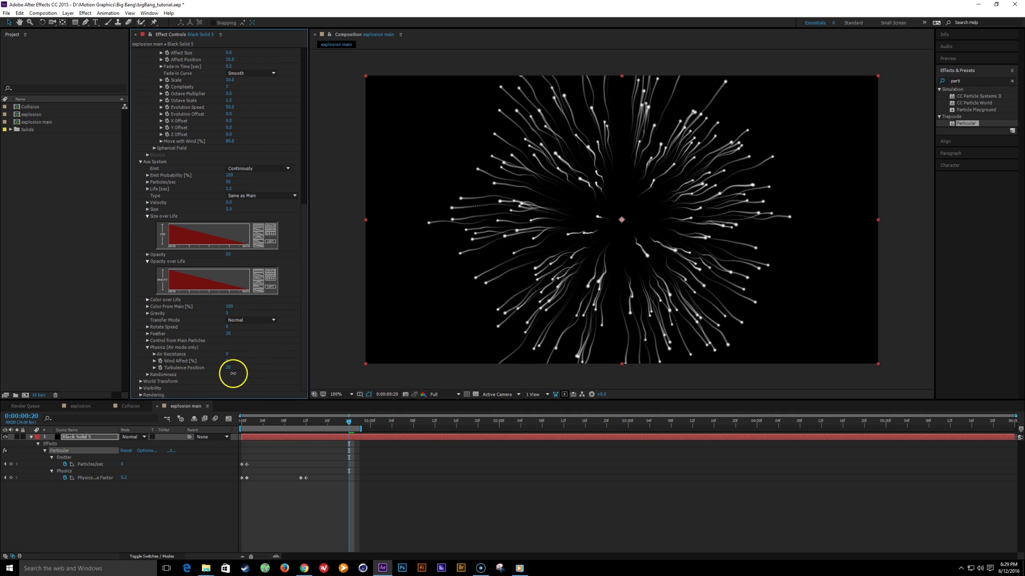
Extend the end of the work area to 0:00:01:04 and preview the explosion
scroll(276, 283, up, 3)
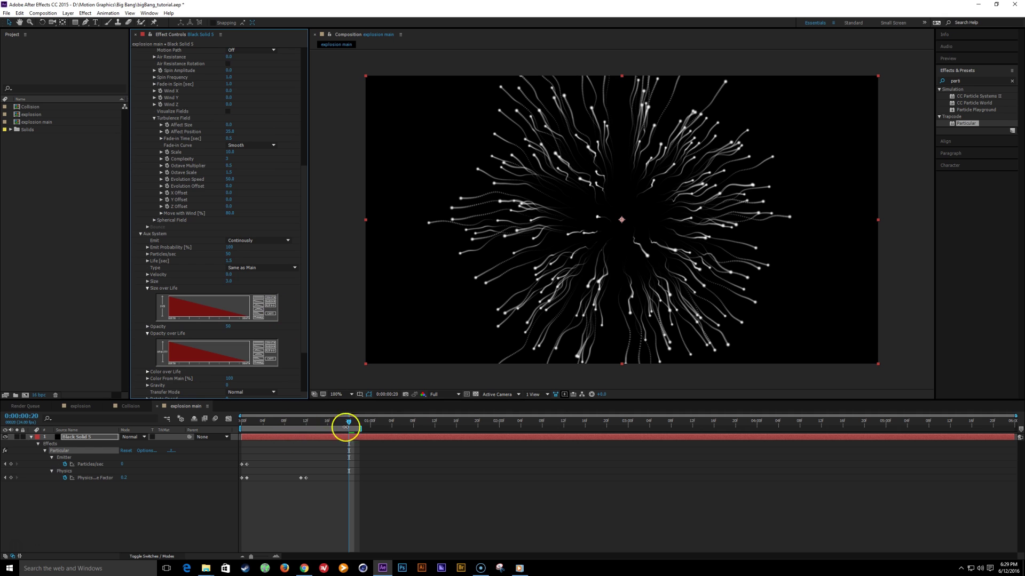
drag(365, 430, 396, 429)
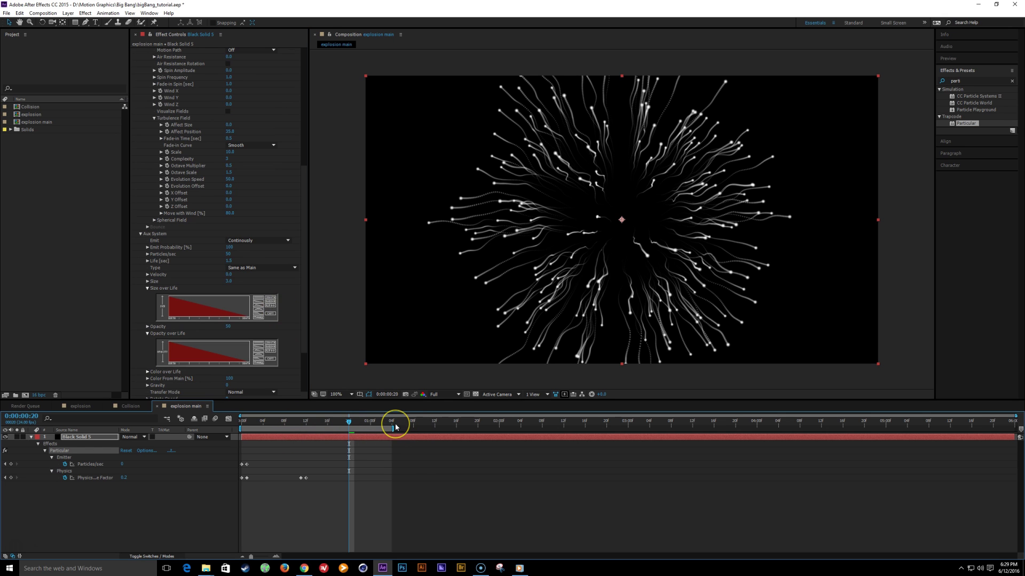
key(space)
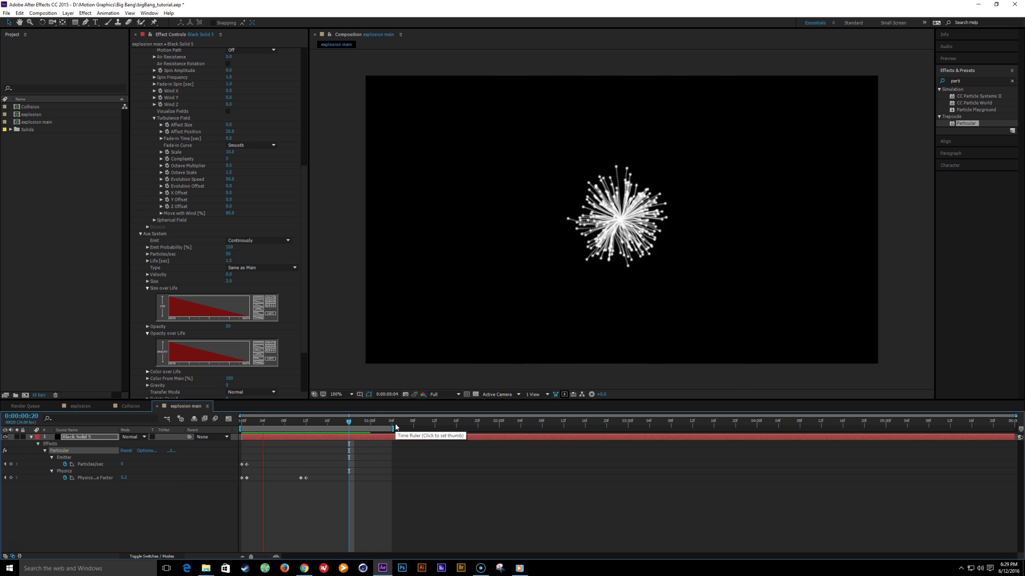
key(space)
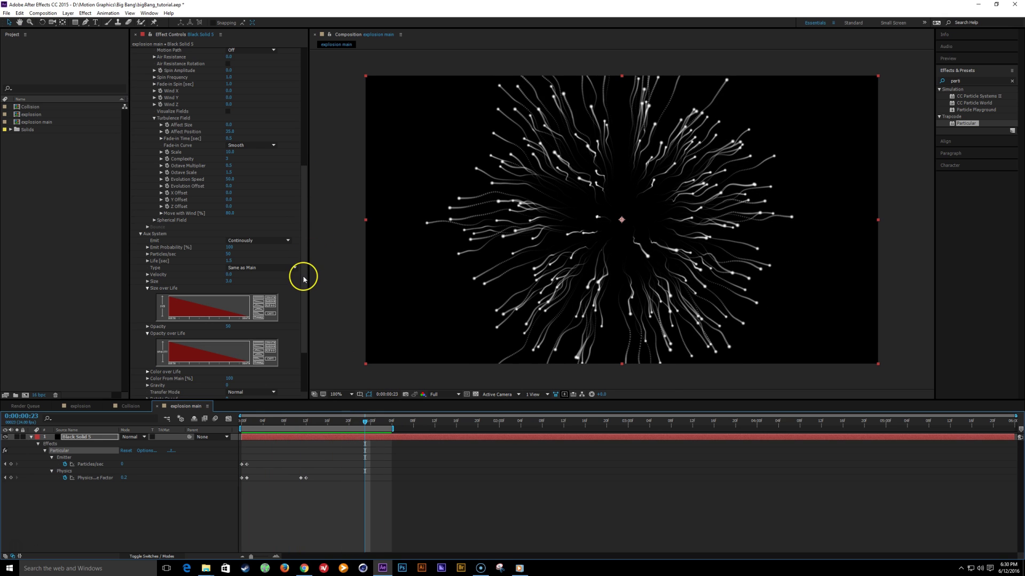
Purge the cached preview and set the emitter's Velocity to 180
key(ctrl+alt+KP_Divide)
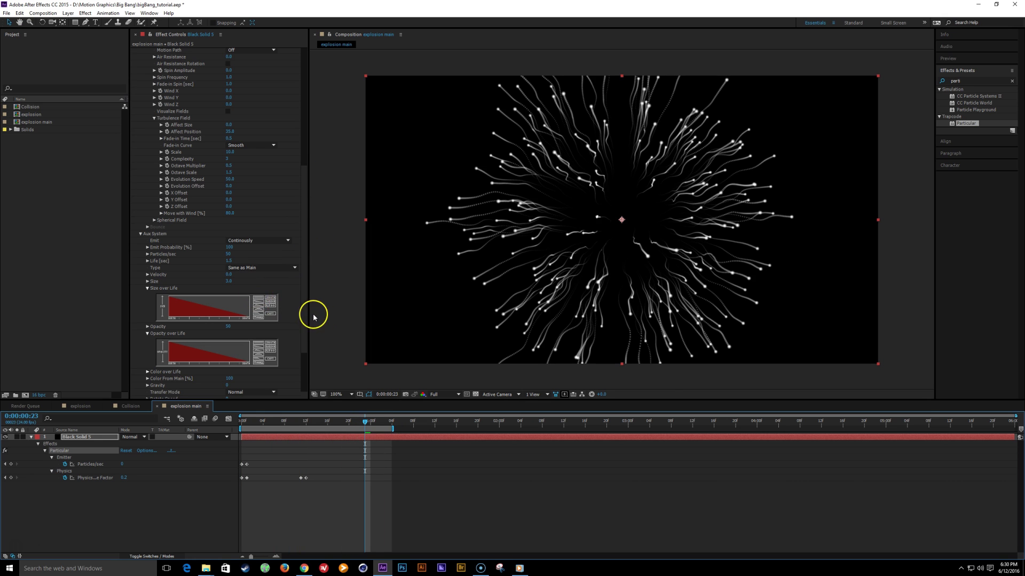
scroll(306, 206, up, 5)
mouse_move(241, 122)
mouse_down()
mouse_move(230, 116)
mouse_move(240, 125)
mouse_up()
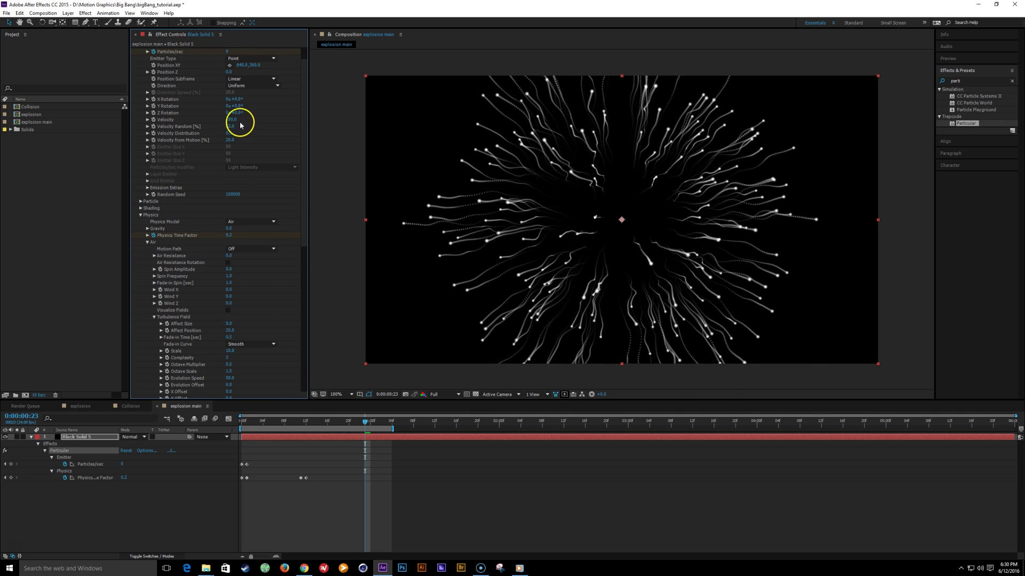
Move the last two Physics Time Factor keyframes to 0:00:00:13 and 0:00:00:14 and preview the explosion
mouse_move(336, 423)
mouse_down()
mouse_move(264, 421)
mouse_move(318, 423)
mouse_up()
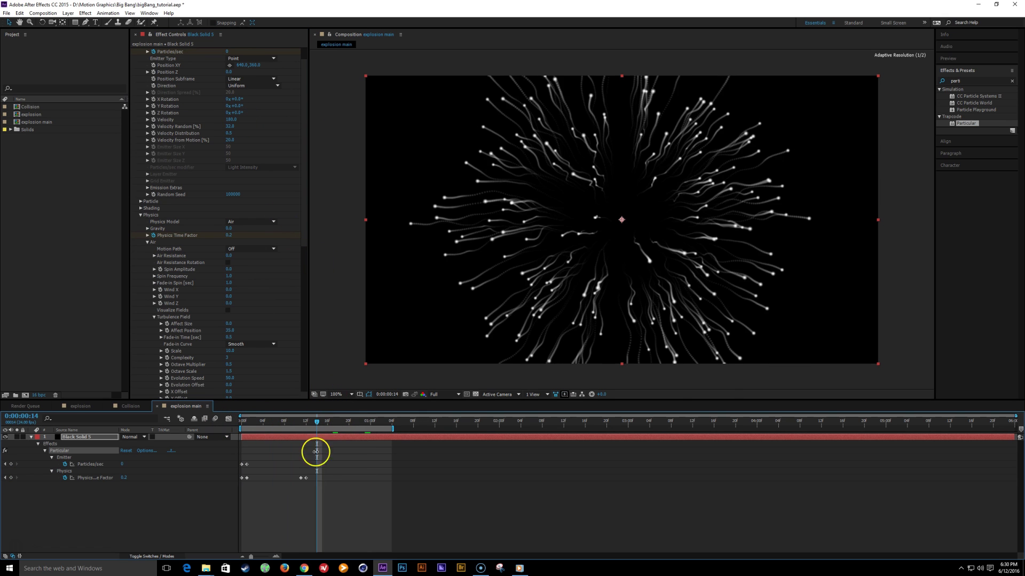
drag(320, 468, 314, 490)
drag(318, 423, 357, 447)
key(space)
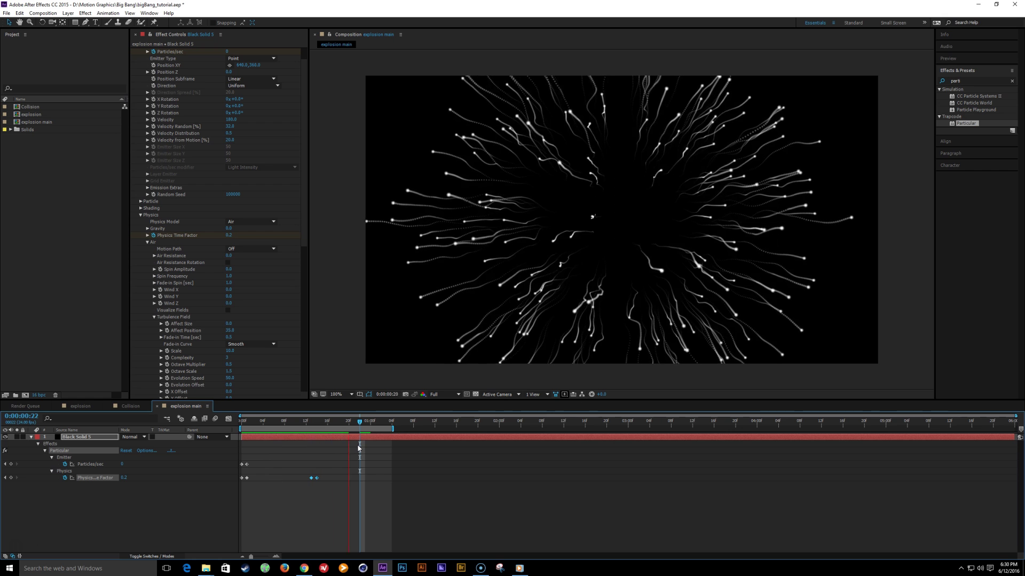
key(space)
key(space)
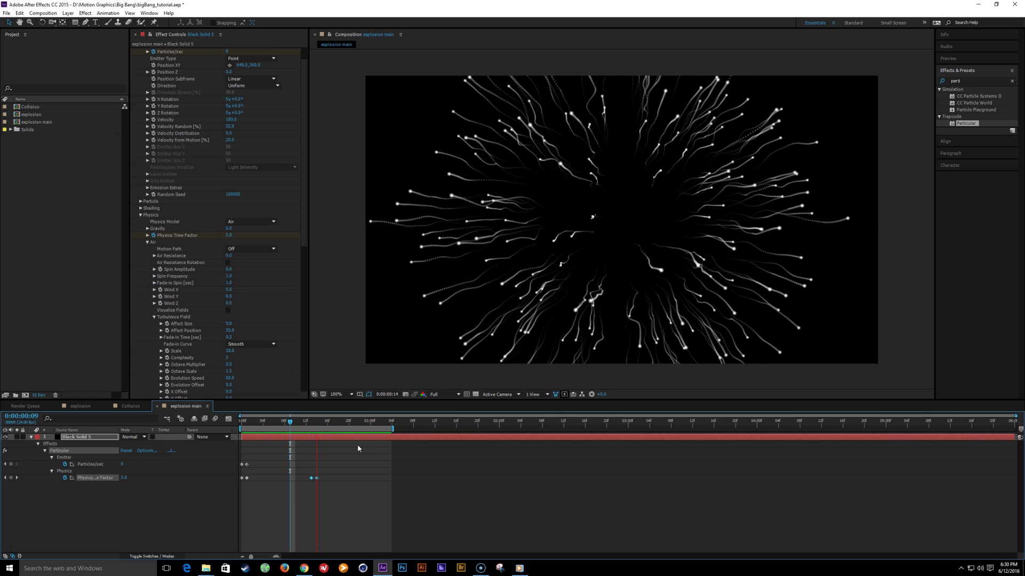
Set the Aux System's Life to 2.0 seconds for longer trails and save the project
click(338, 424)
drag(332, 424, 301, 424)
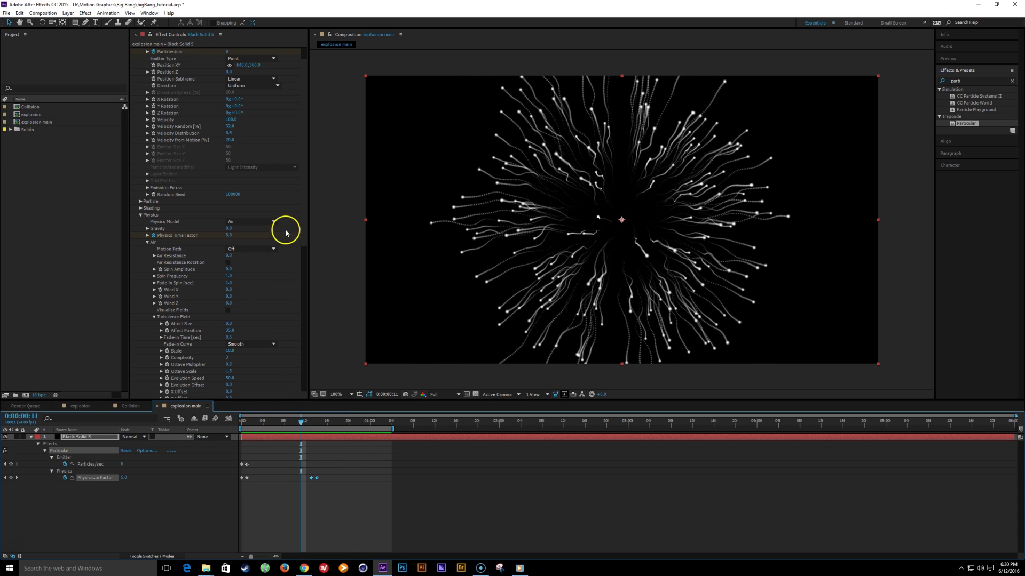
scroll(303, 243, down, 2)
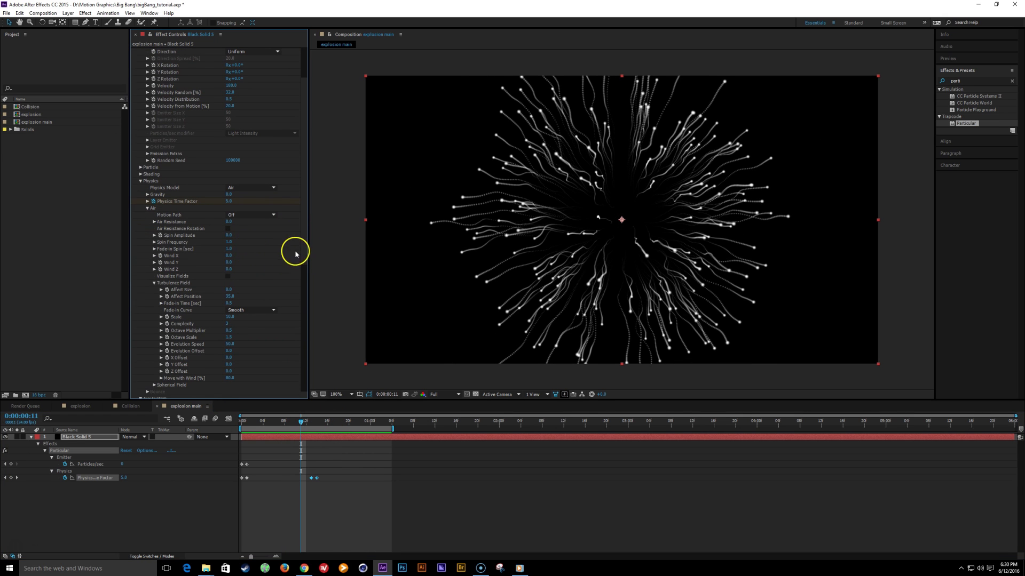
scroll(295, 253, down, 10)
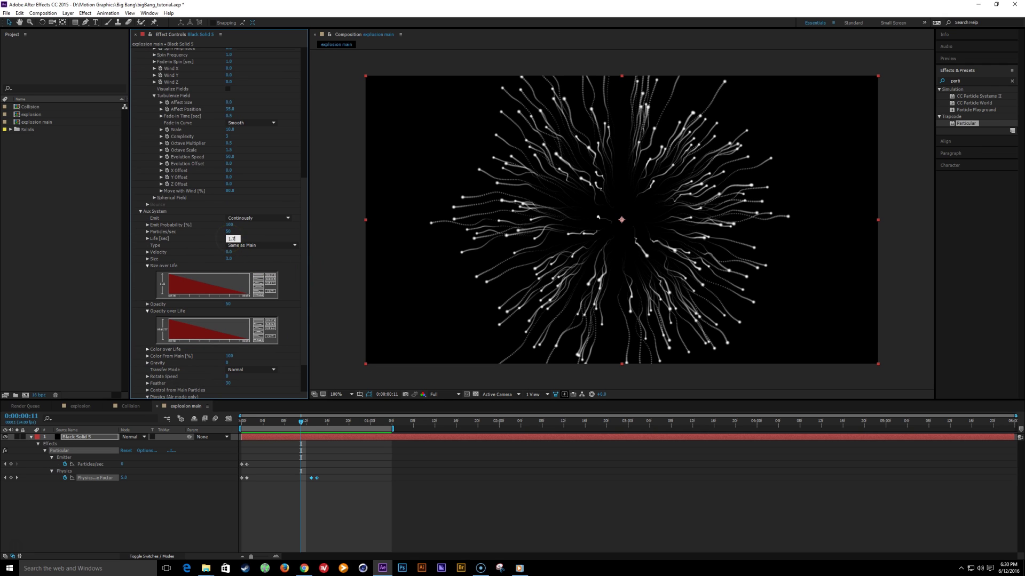
key(Return)
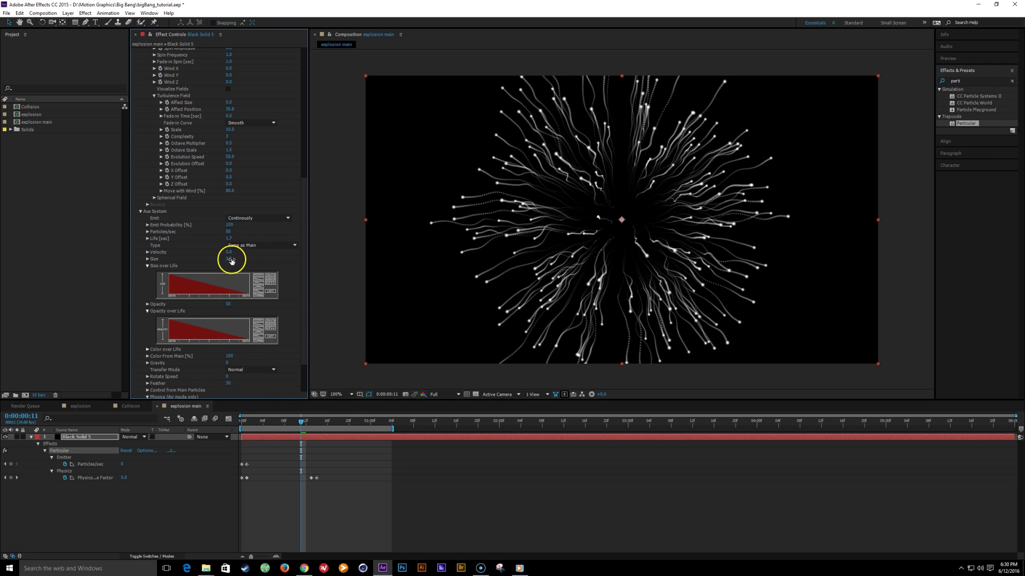
key(Return)
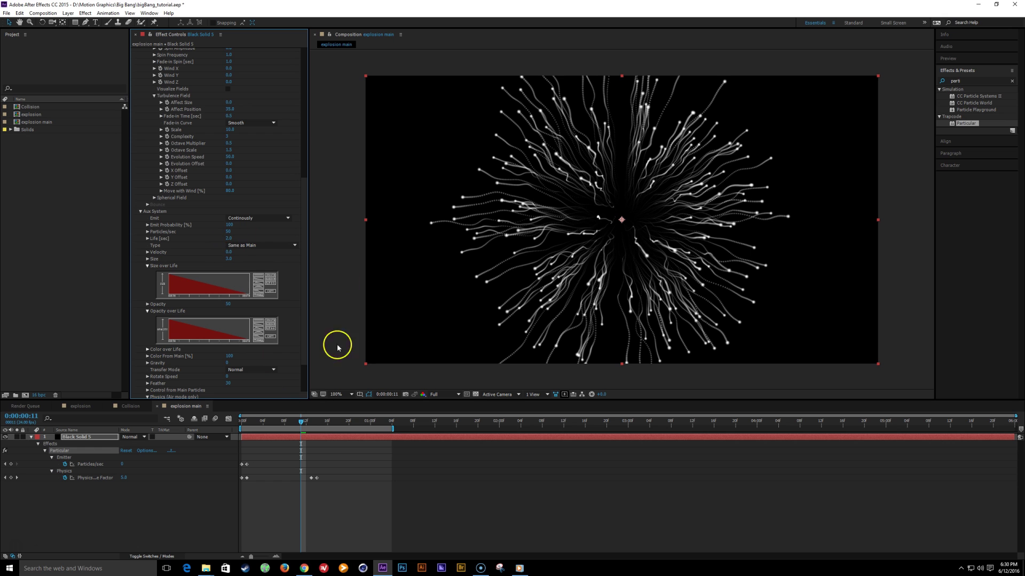
drag(270, 422, 357, 427)
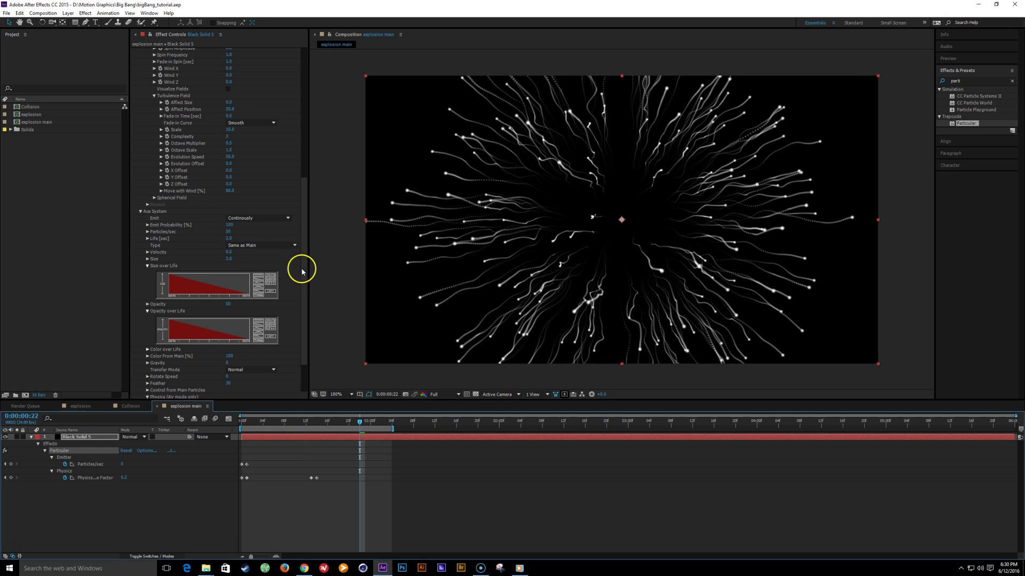
Set the particle Color to light blue ABB3FF and the particle Transfer Mode to Add
drag(303, 267, 306, 147)
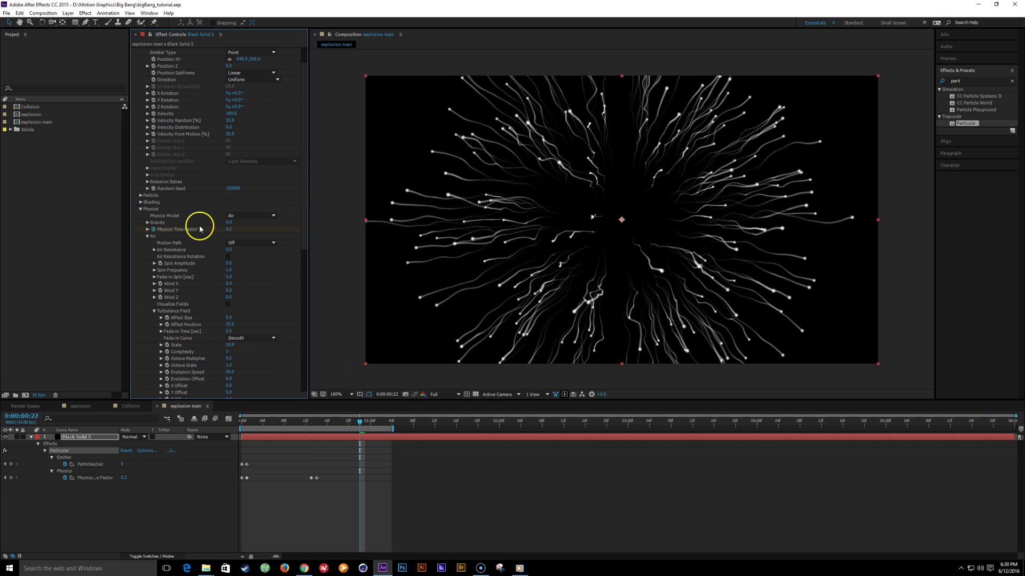
scroll(163, 224, up, 1)
click(140, 214)
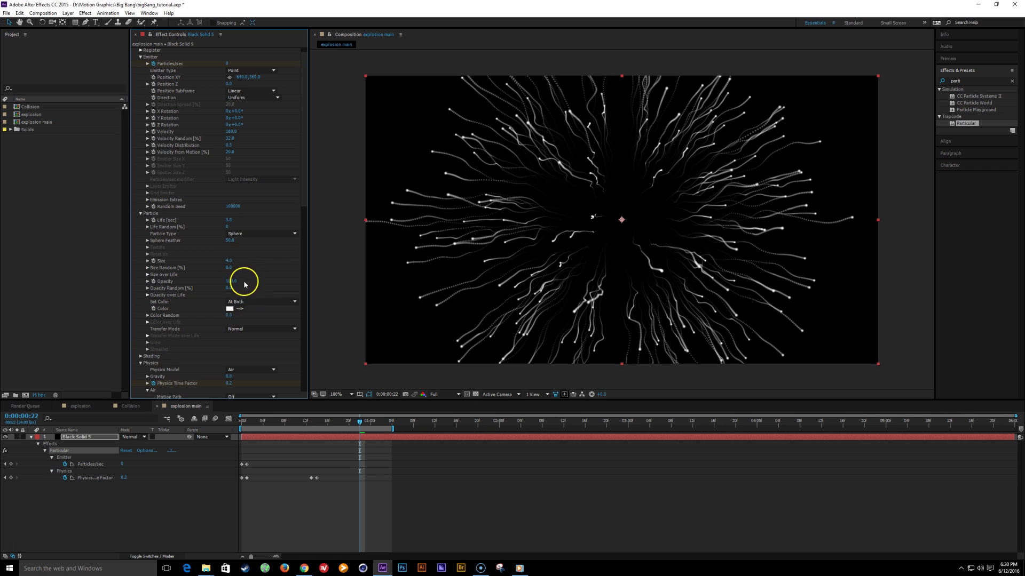
click(230, 309)
mouse_move(184, 267)
mouse_down()
mouse_move(189, 242)
mouse_move(190, 252)
mouse_up()
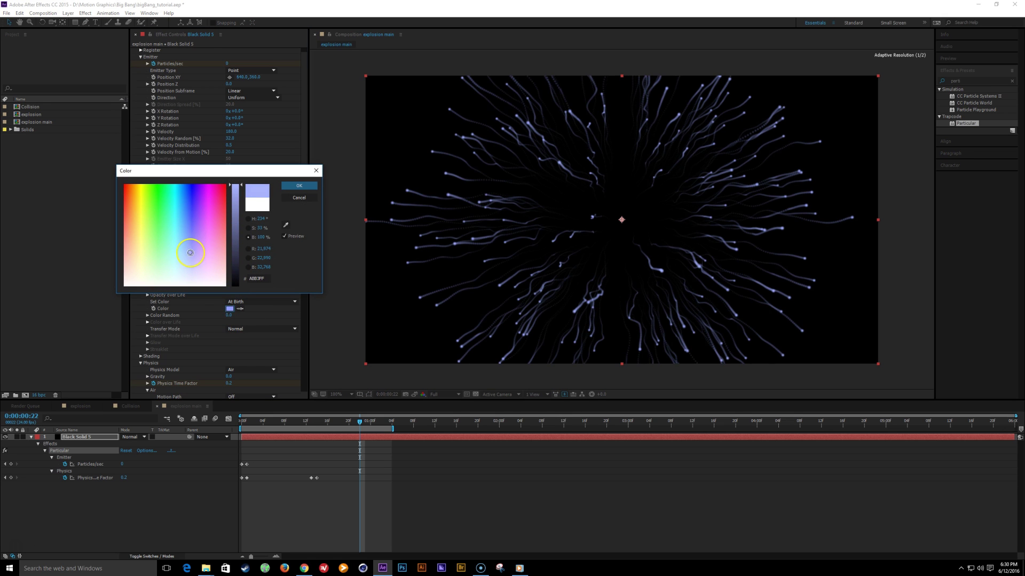
click(300, 186)
click(267, 329)
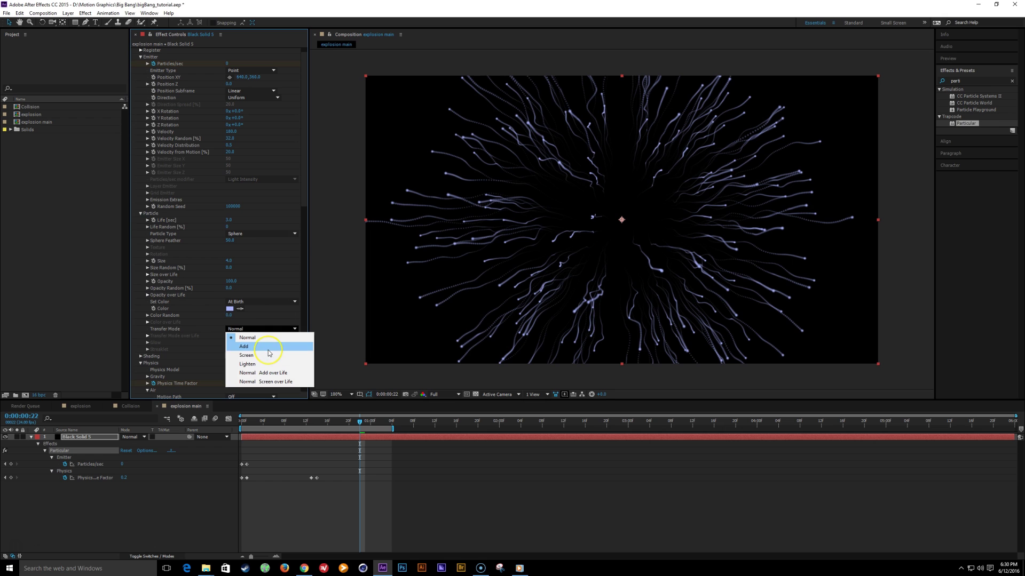
click(267, 349)
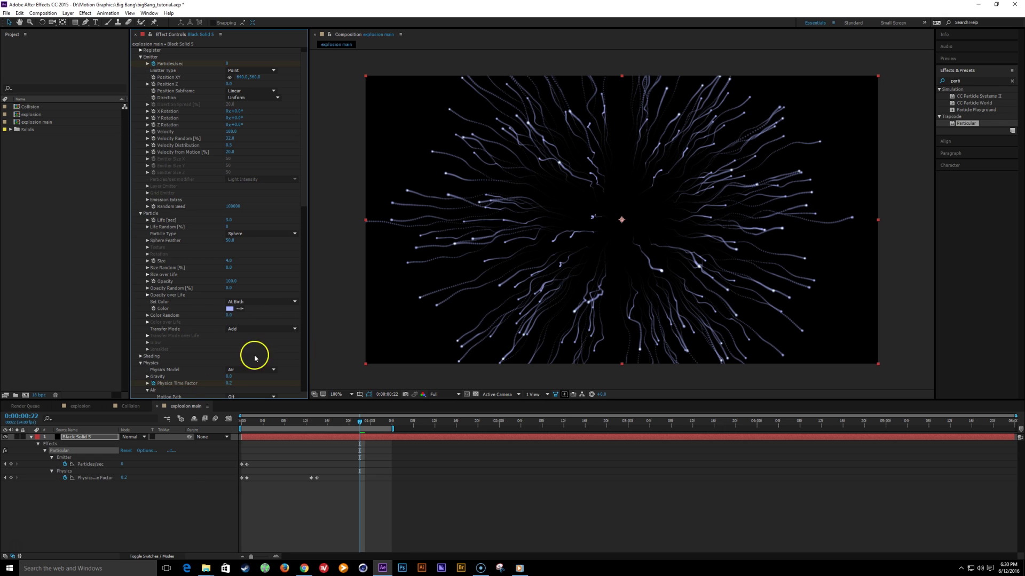
Apply the Glow effect to the particle solid, raise Glow Radius to about 28, set Glow Intensity to 0.5, and save the project
double_click(973, 81)
text(glow)
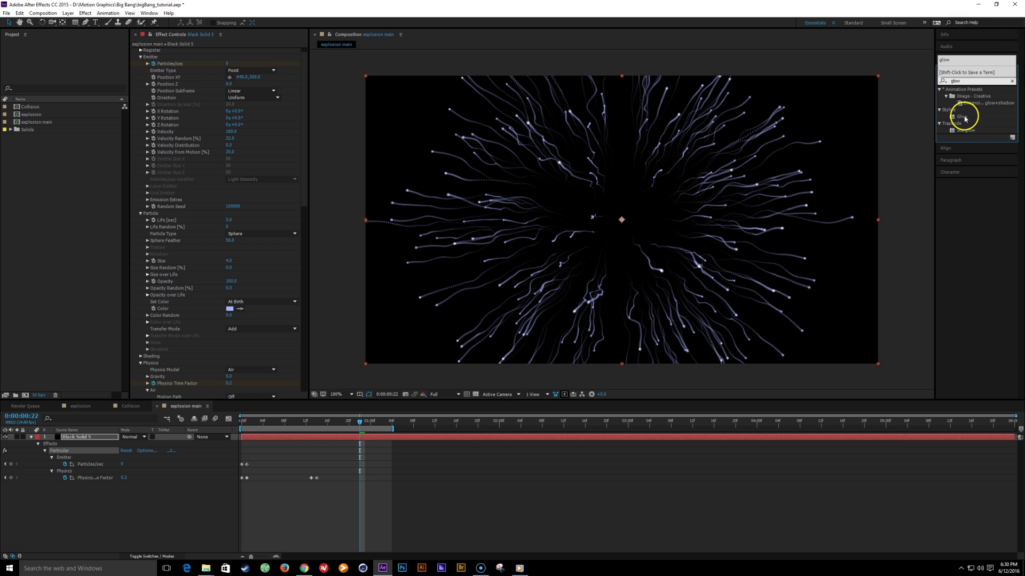
double_click(963, 117)
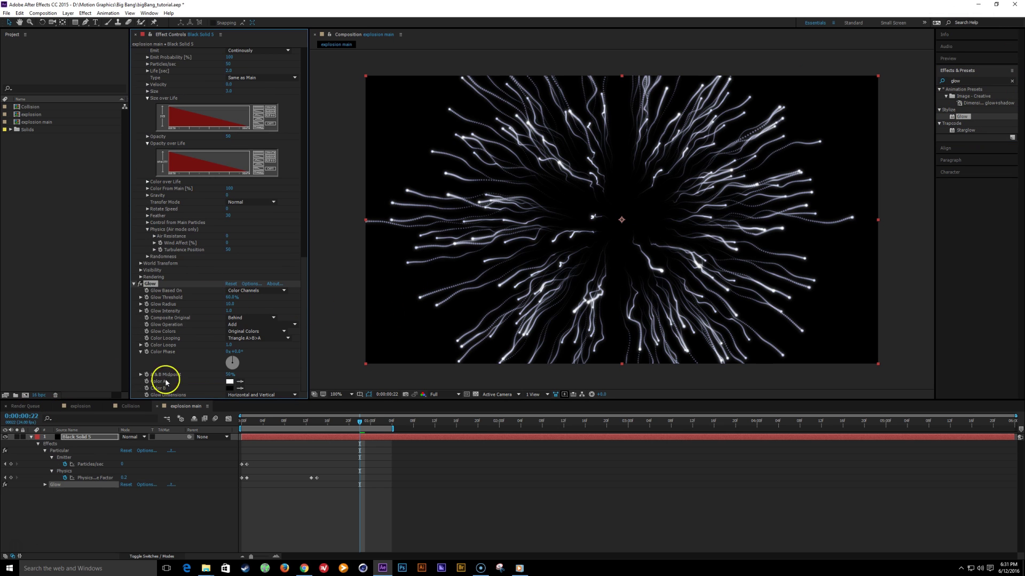
drag(229, 305, 238, 306)
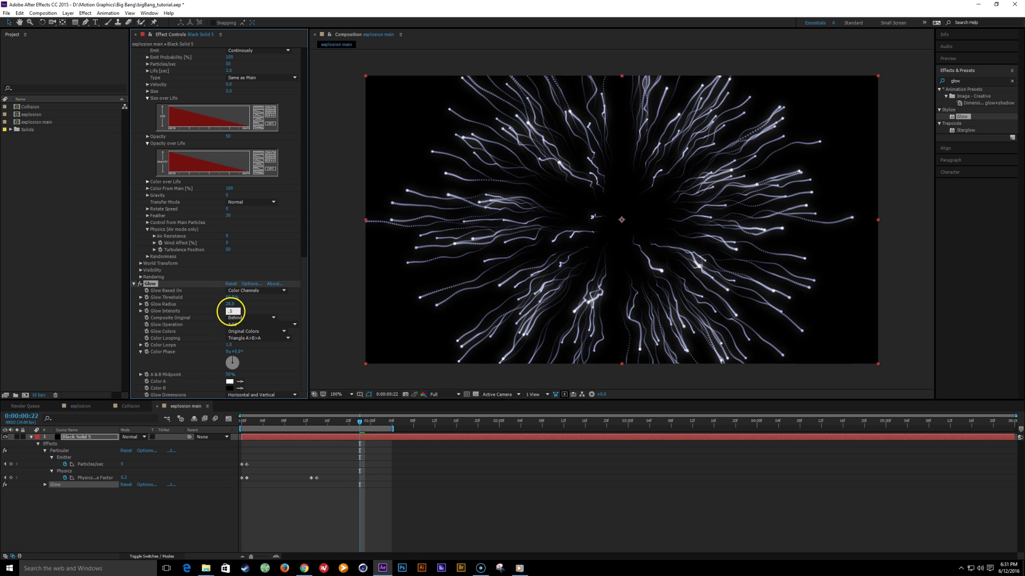
key(Return)
key(ctrl+s)
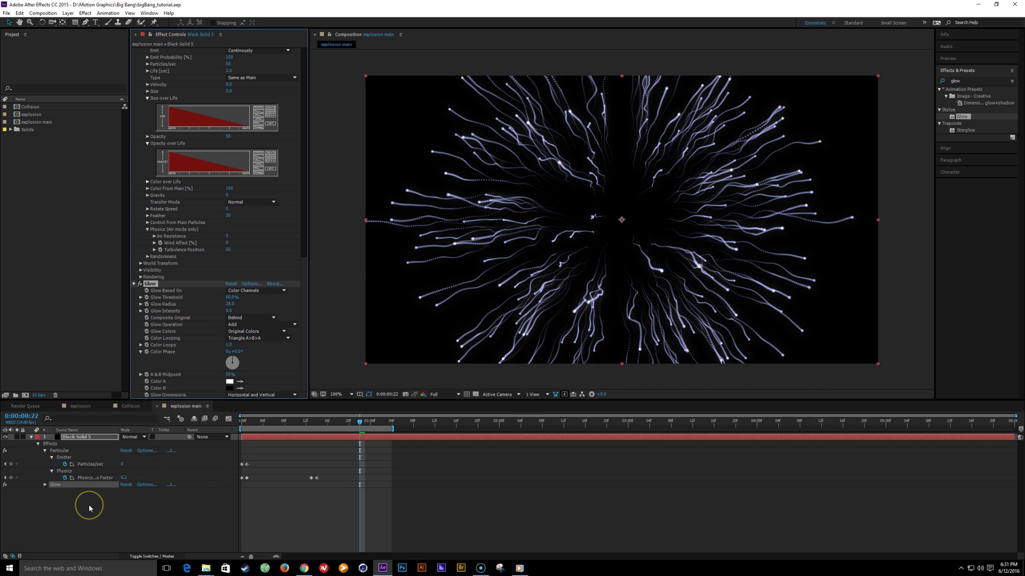
Create a two-node camera with the 35mm preset in explosion main
right_click(87, 506)
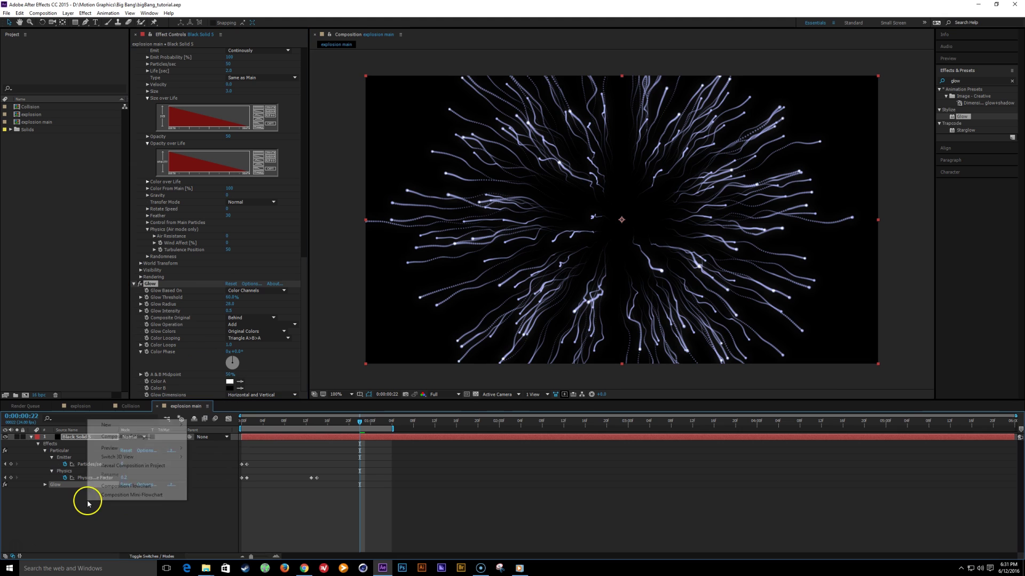
mouse_move(117, 425)
click(232, 466)
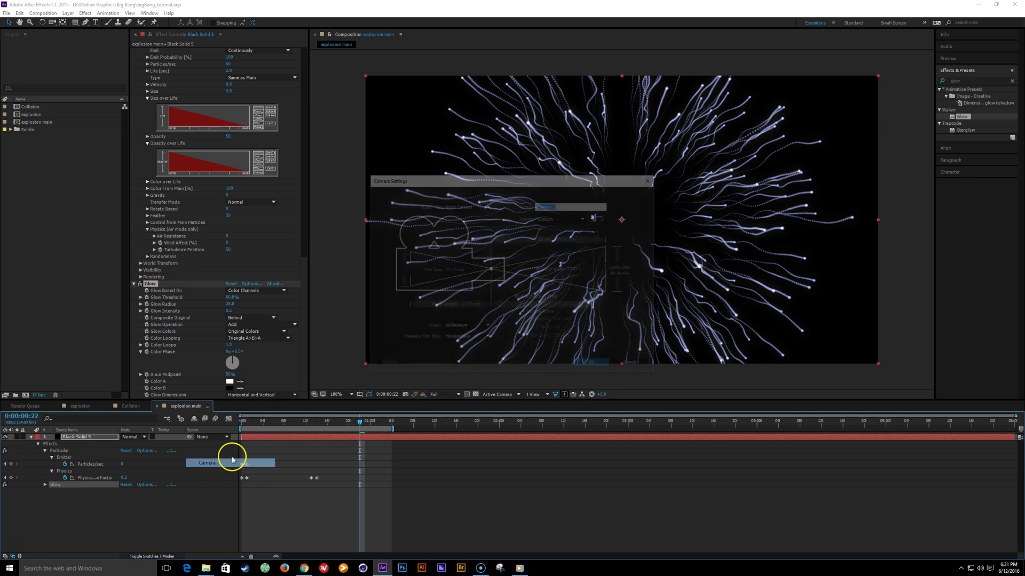
click(561, 223)
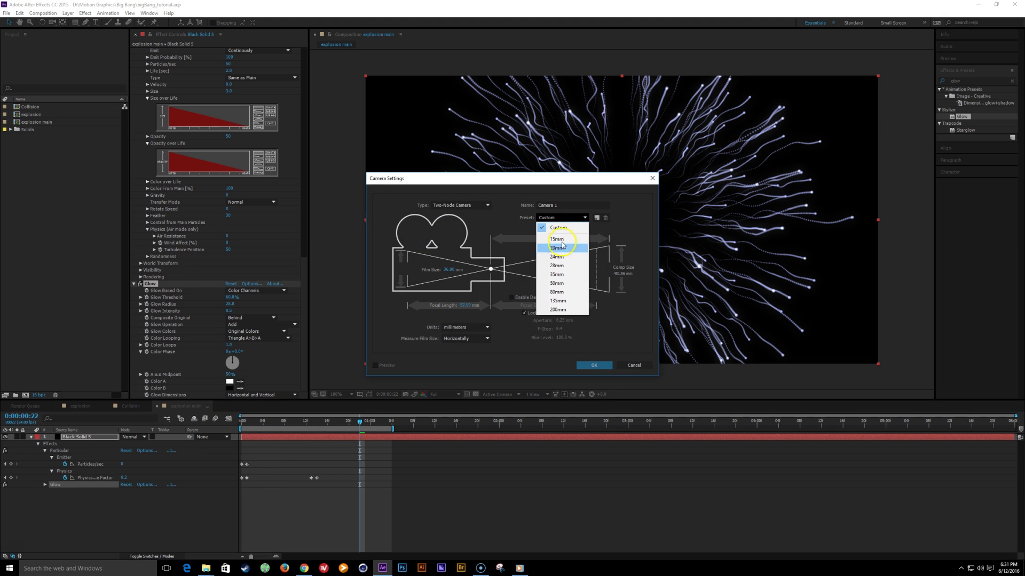
click(565, 268)
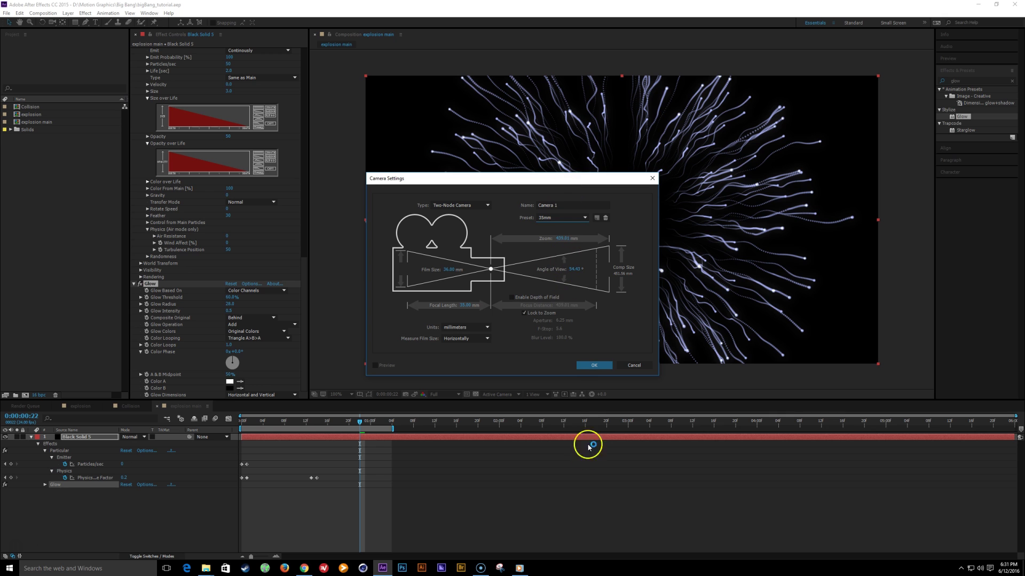
click(593, 365)
Add a null object, make it a 3D layer, and parent Camera 1 to it
right_click(101, 511)
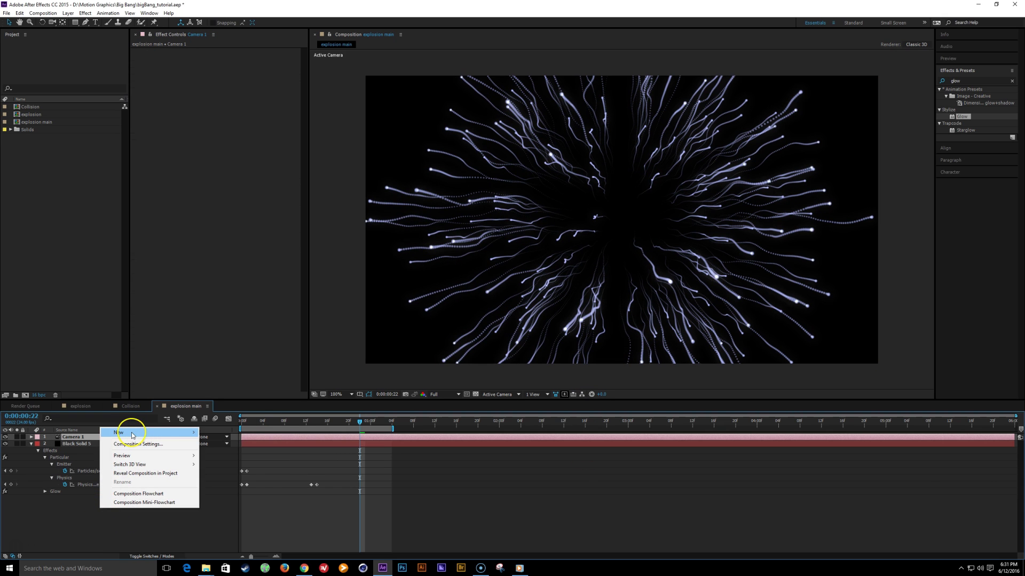
mouse_move(133, 433)
click(256, 480)
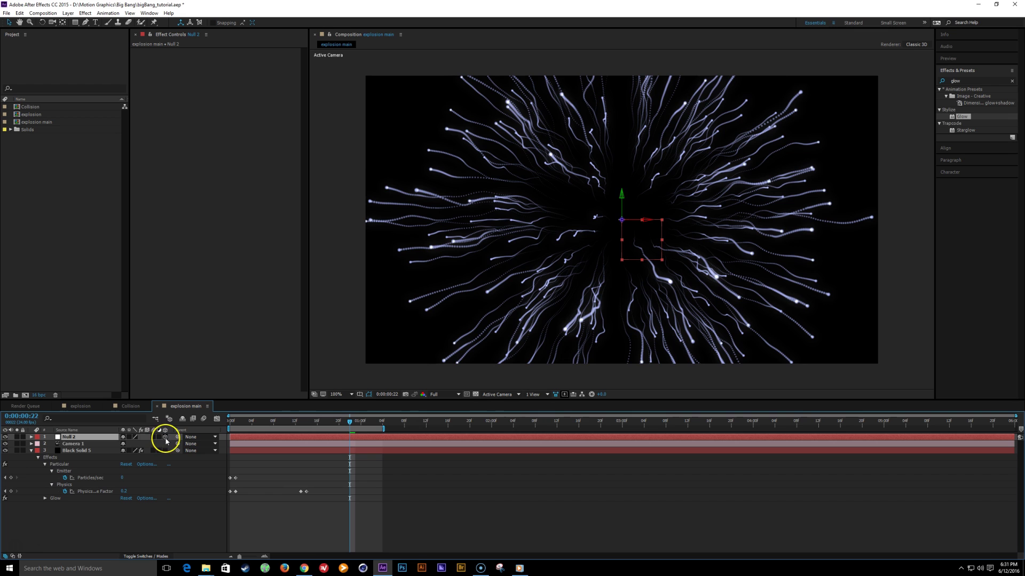
click(69, 443)
drag(178, 443, 73, 439)
Animate the null's Y Rotation from 0° at the composition's first frame to about 135° at its last frame
key(r)
key(Home)
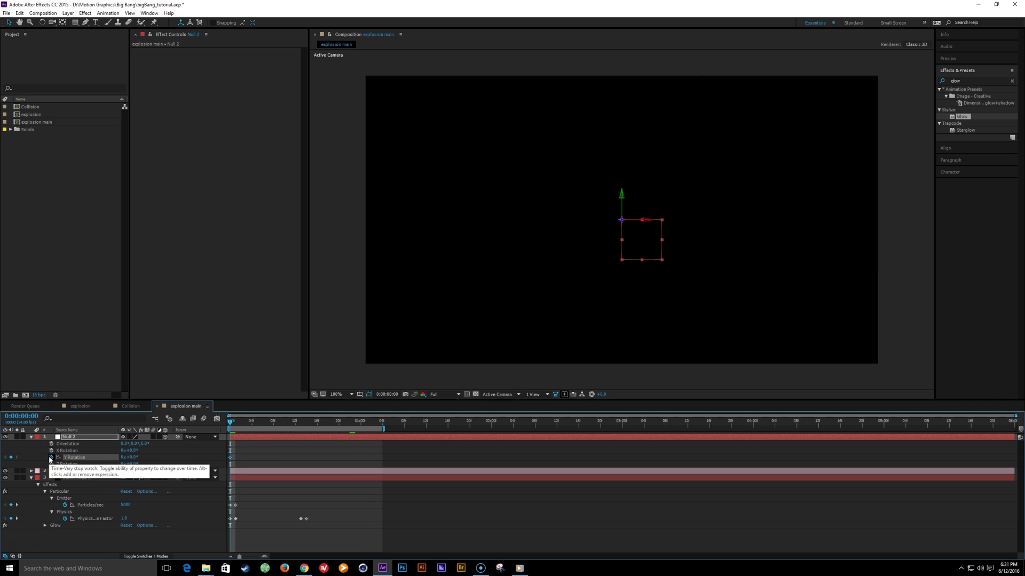
key(End)
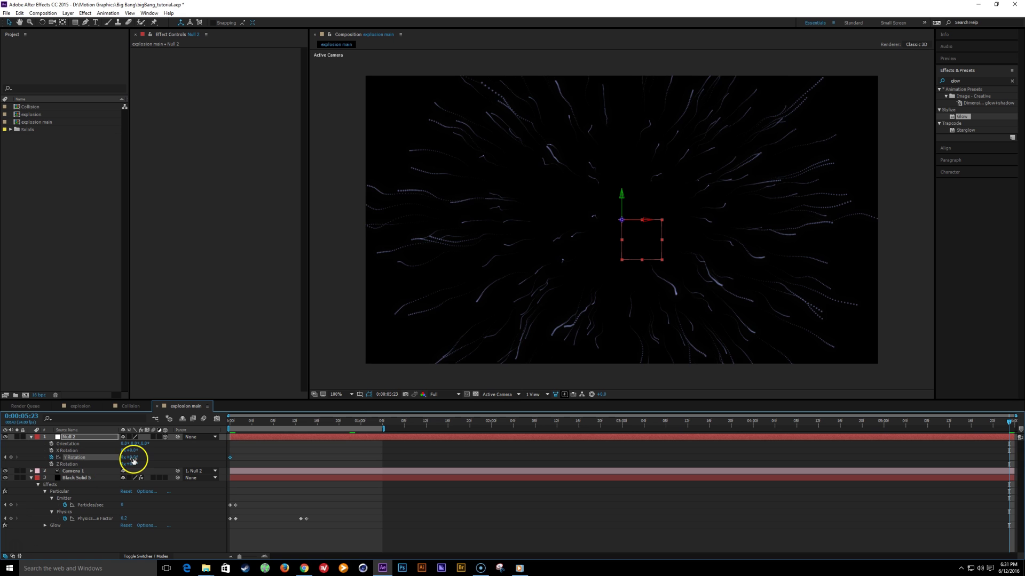
drag(133, 460, 202, 474)
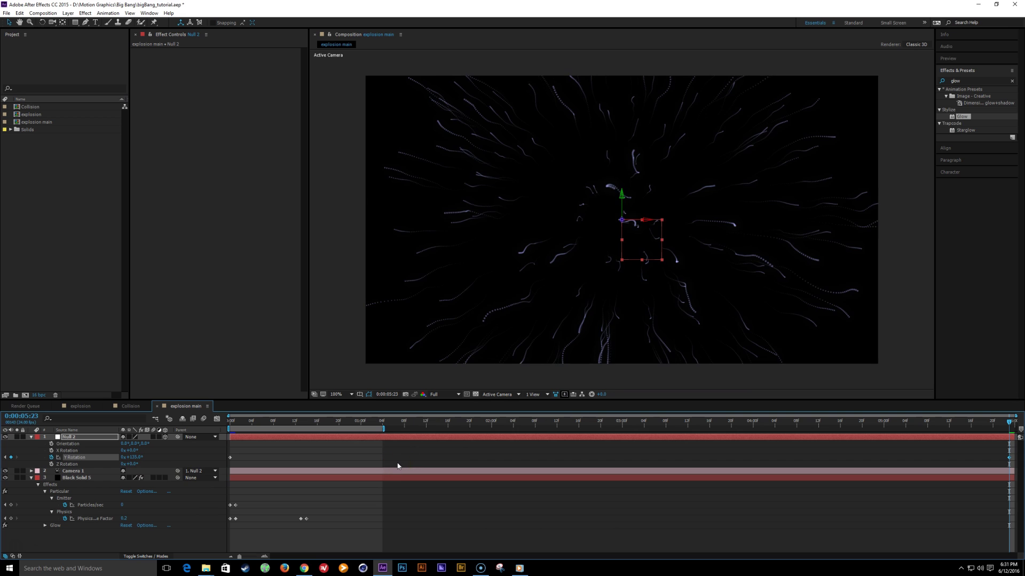
Preview the camera rotation, then extend the work area's end to about 0:00:01:17
key(space)
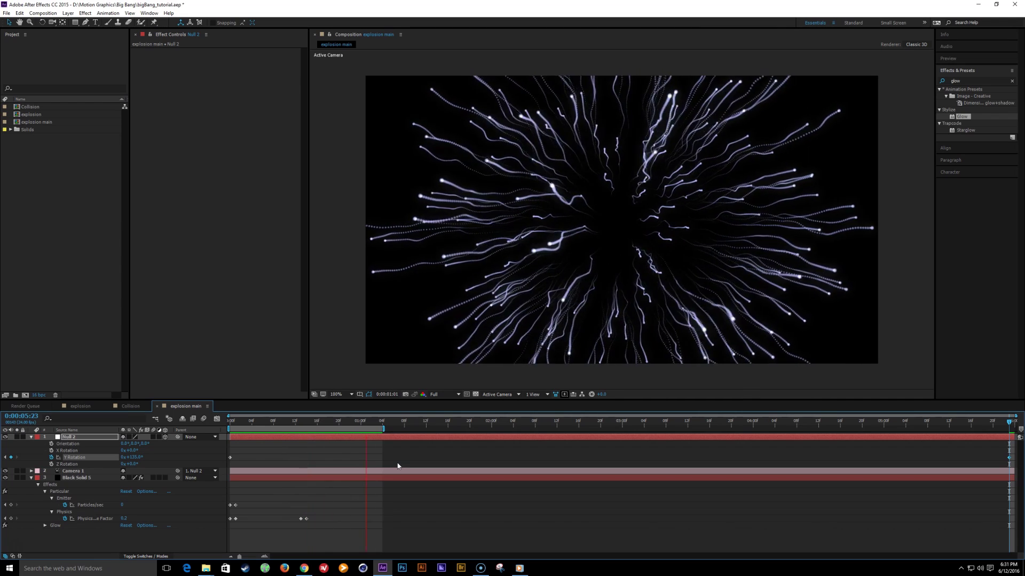
key(space)
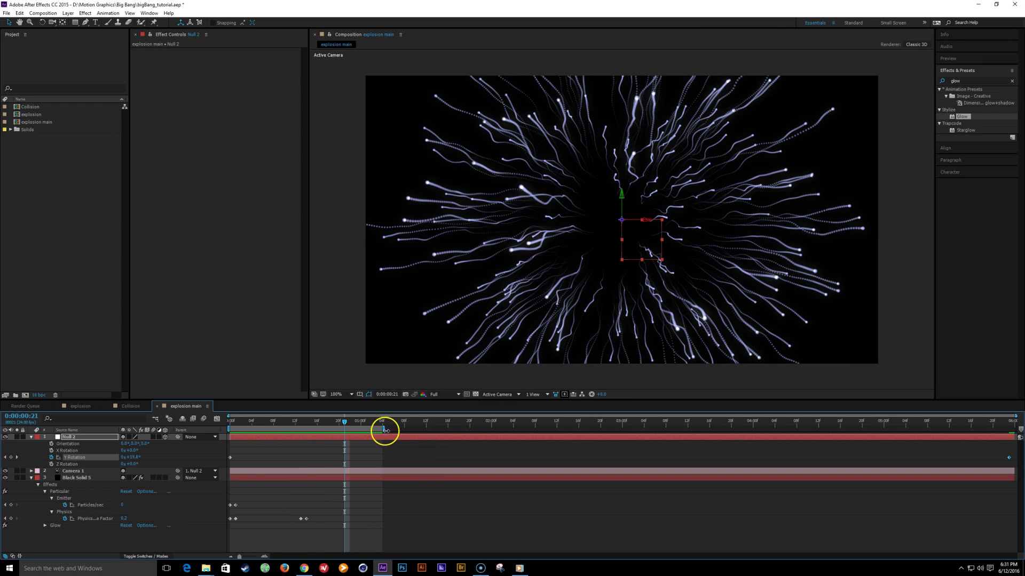
drag(379, 429, 454, 439)
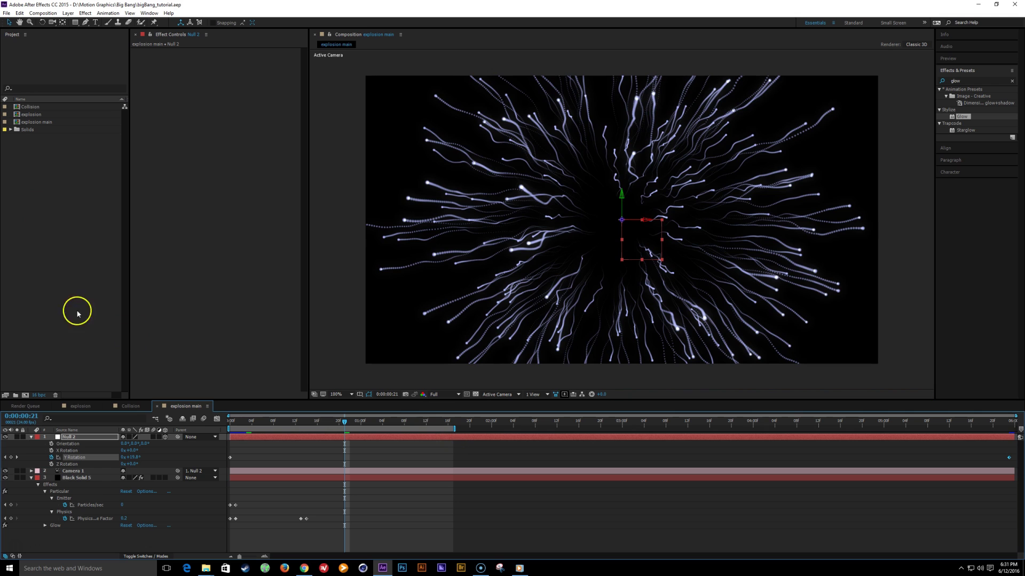
Turn on Depth of Field for Camera 1 and raise its Aperture to about 76.7 pixels
click(69, 472)
key(a)
key(a)
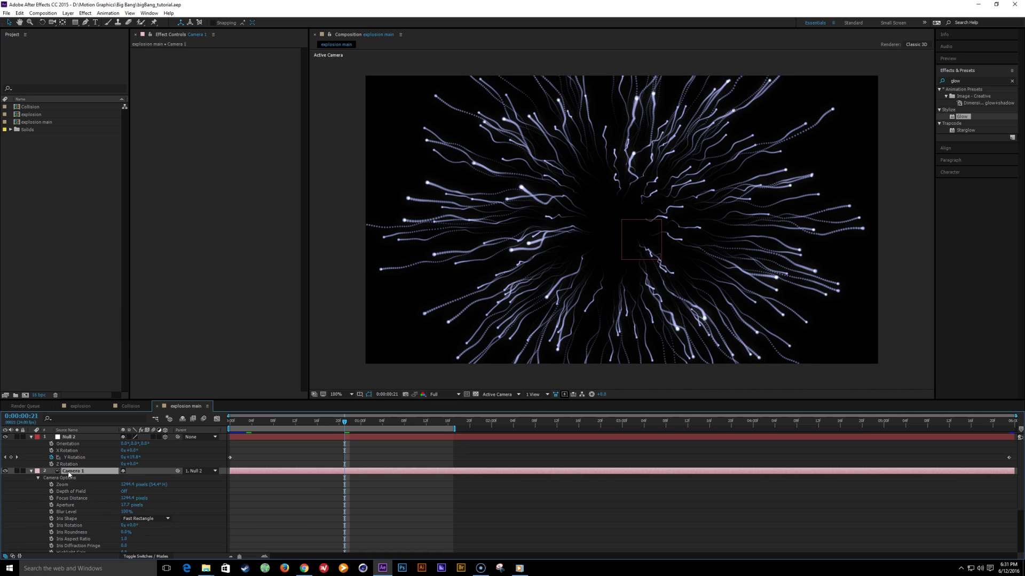
scroll(103, 488, down, 2)
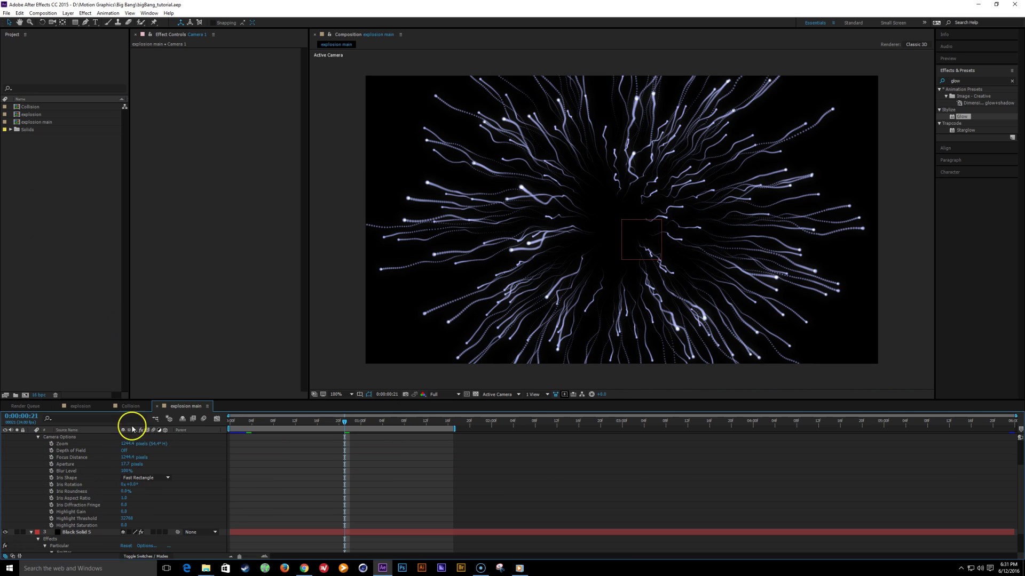
click(124, 451)
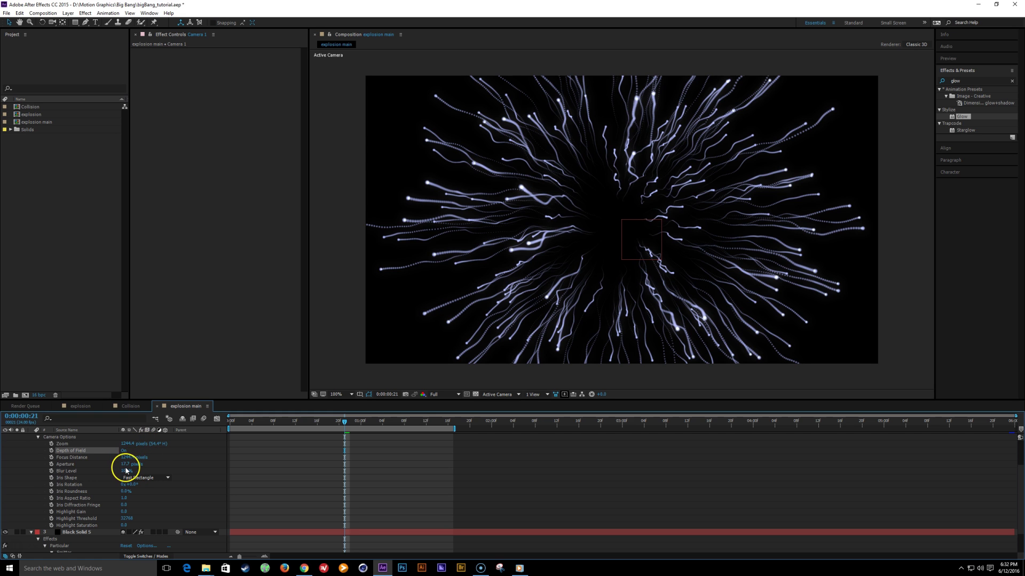
mouse_move(126, 464)
mouse_down()
mouse_move(141, 466)
mouse_move(122, 474)
mouse_move(146, 472)
mouse_move(129, 461)
mouse_up()
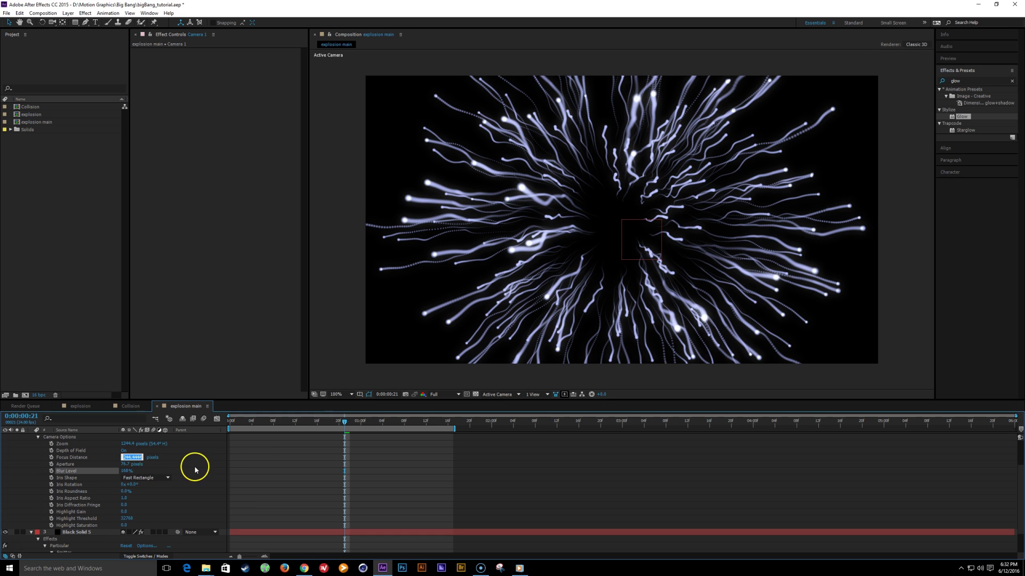
Set Camera 1's Focus Distance to 1000 pixels and raise its Blur Level to about 171%
text(1000)
key(Return)
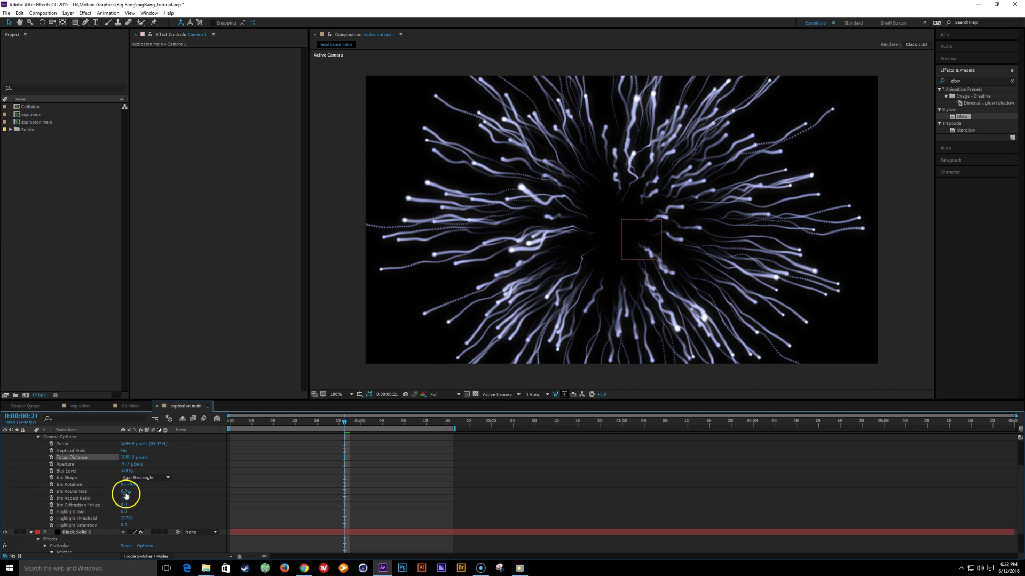
drag(123, 466, 118, 470)
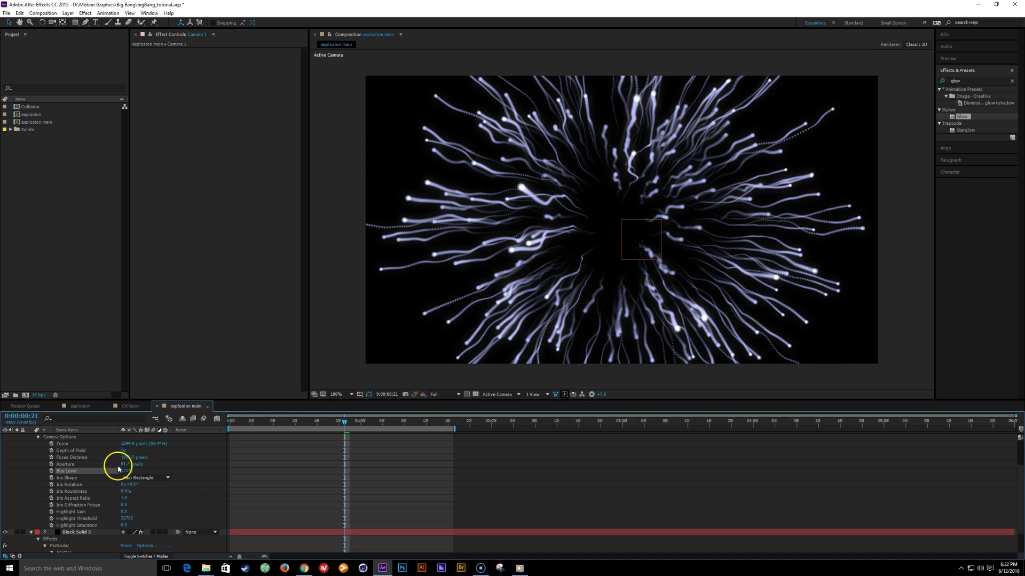
Shorten Camera 1's Focus Distance, raise the Aperture to about 112.7 pixels, and scrub around 0:00:01:02 to check the blur
drag(321, 424, 366, 425)
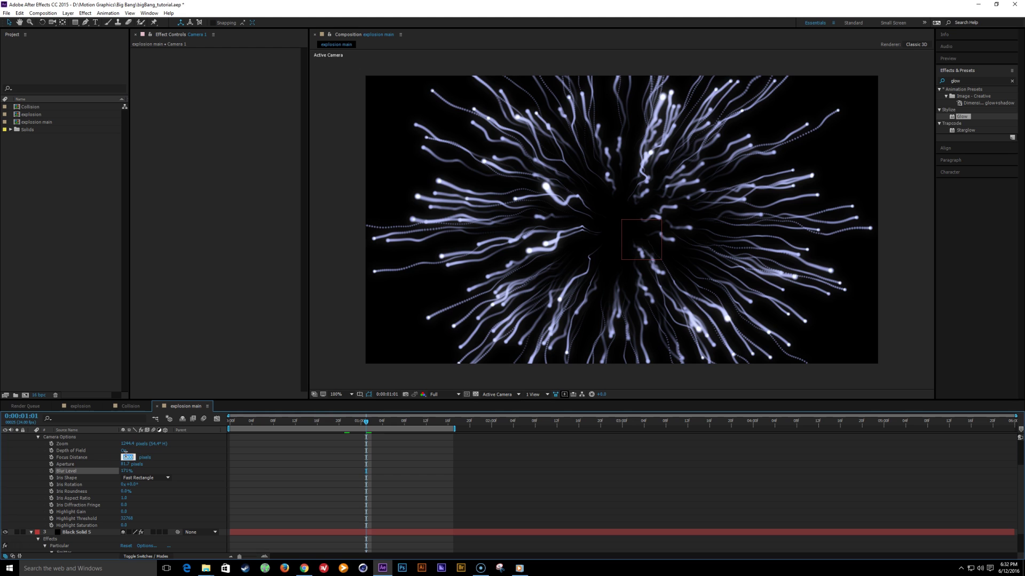
key(Return)
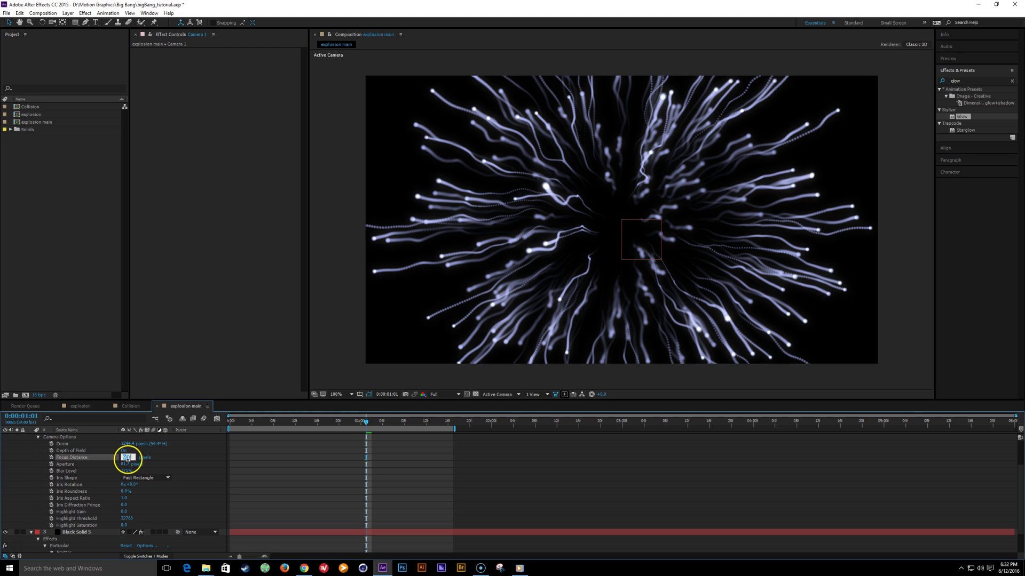
key(Return)
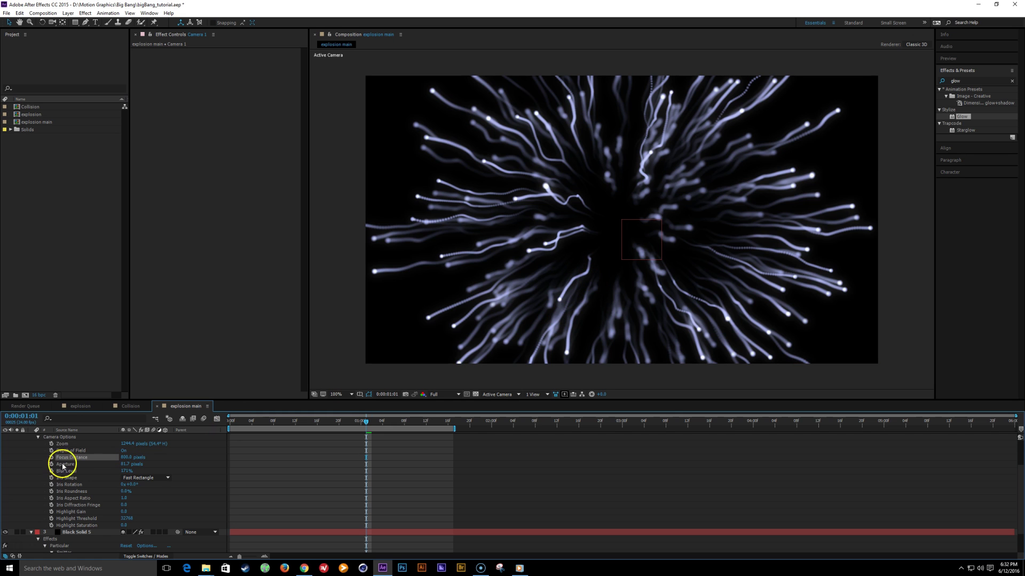
mouse_move(121, 471)
mouse_down()
mouse_move(137, 471)
mouse_move(134, 464)
mouse_up()
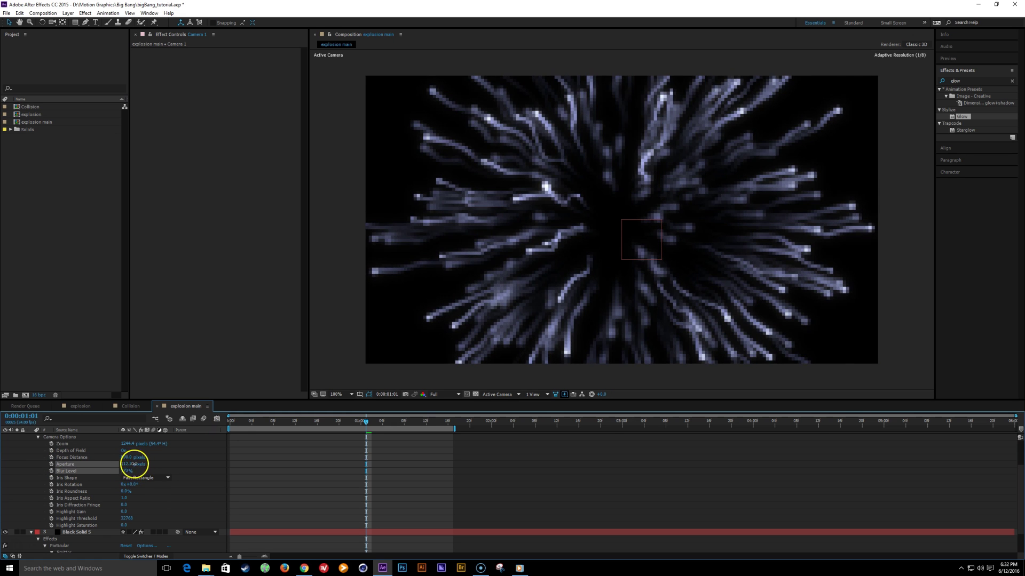
click(334, 422)
drag(294, 421, 389, 427)
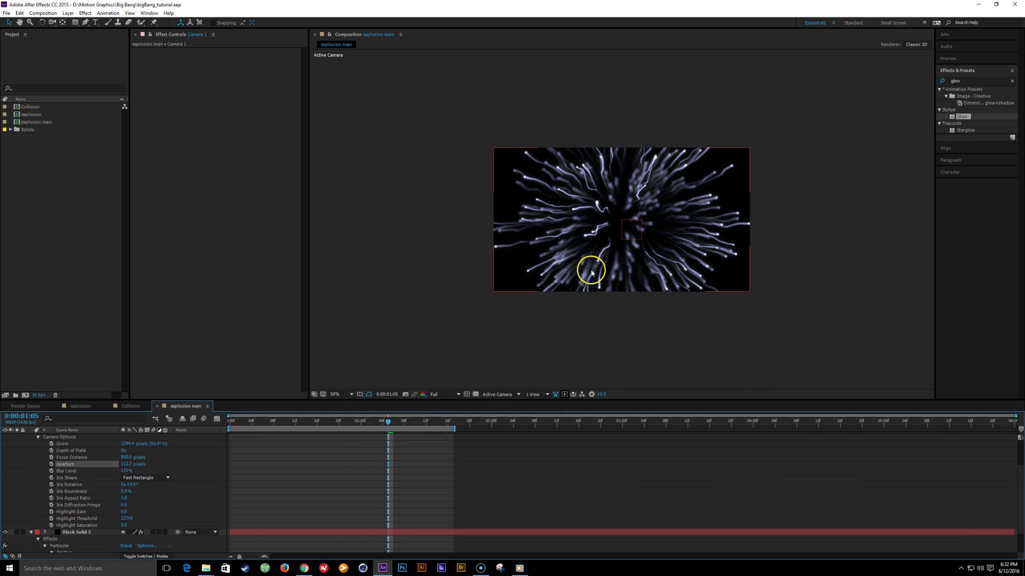
mouse_move(361, 421)
mouse_down()
mouse_move(222, 427)
mouse_move(372, 436)
mouse_up()
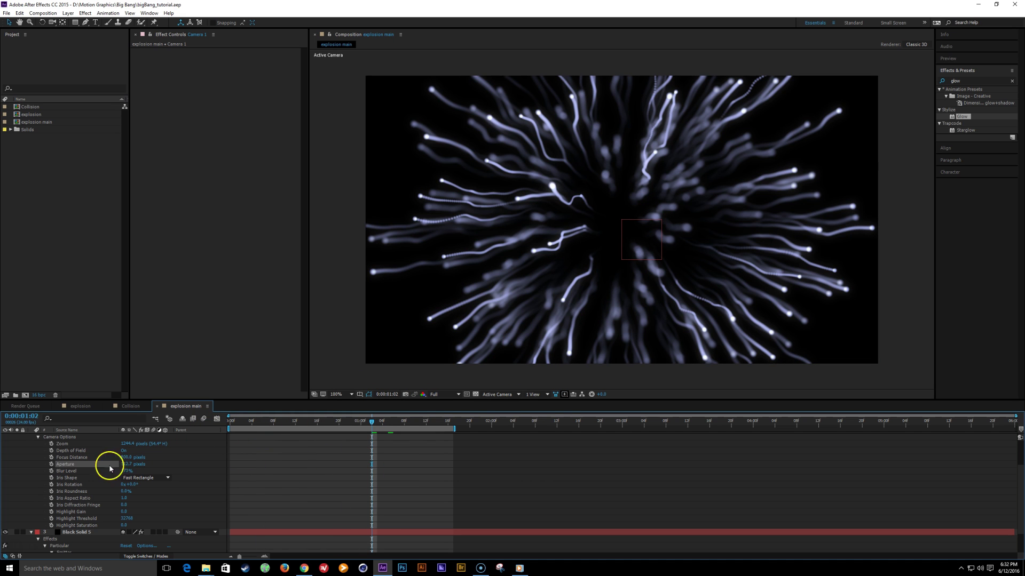
Duplicate the Black Solid 5 particle layer, solo the copy, and change its emitter's Random Seed for a different particle pattern
click(78, 532)
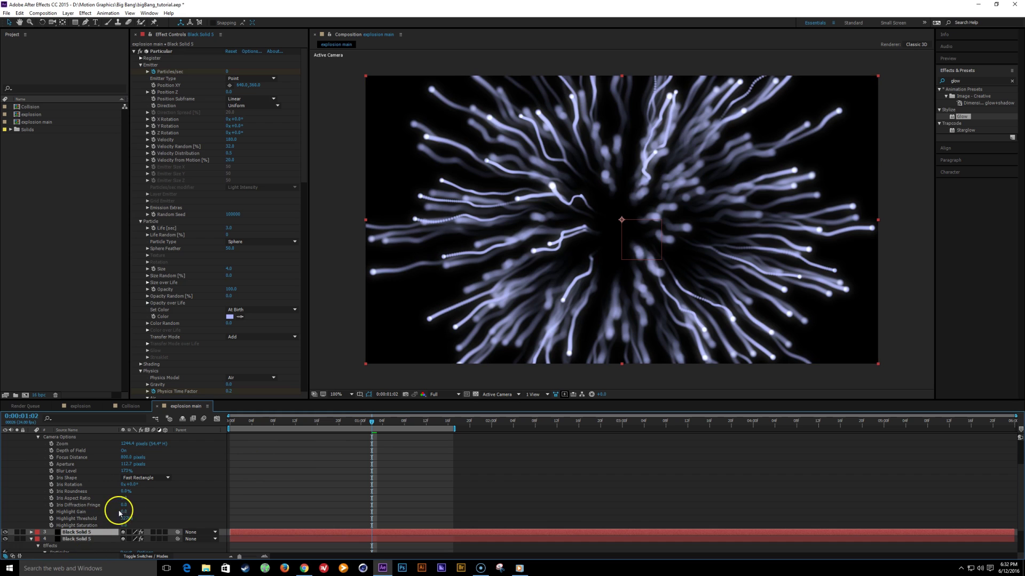
key(ctrl+d)
click(17, 495)
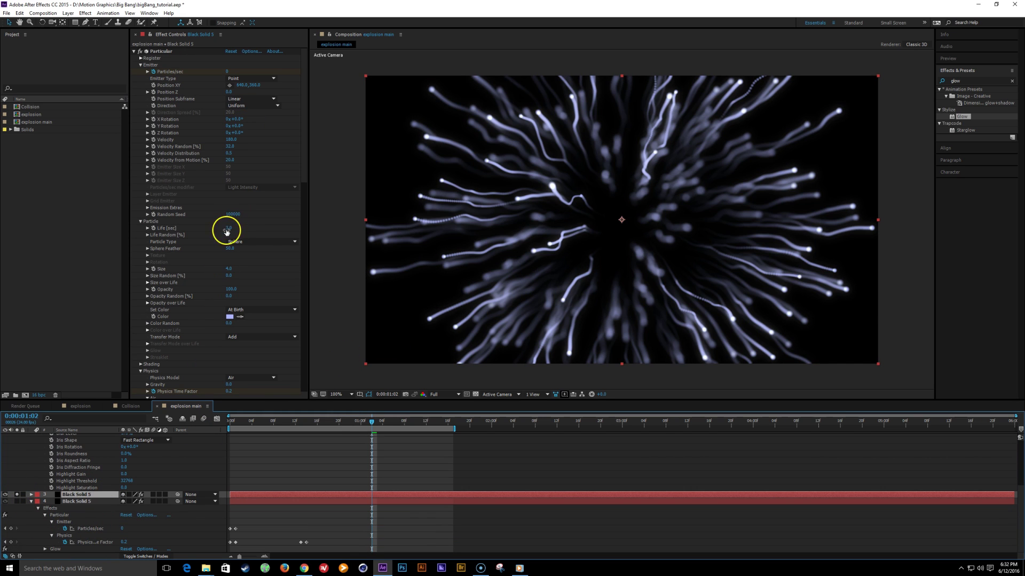
drag(229, 216, 256, 223)
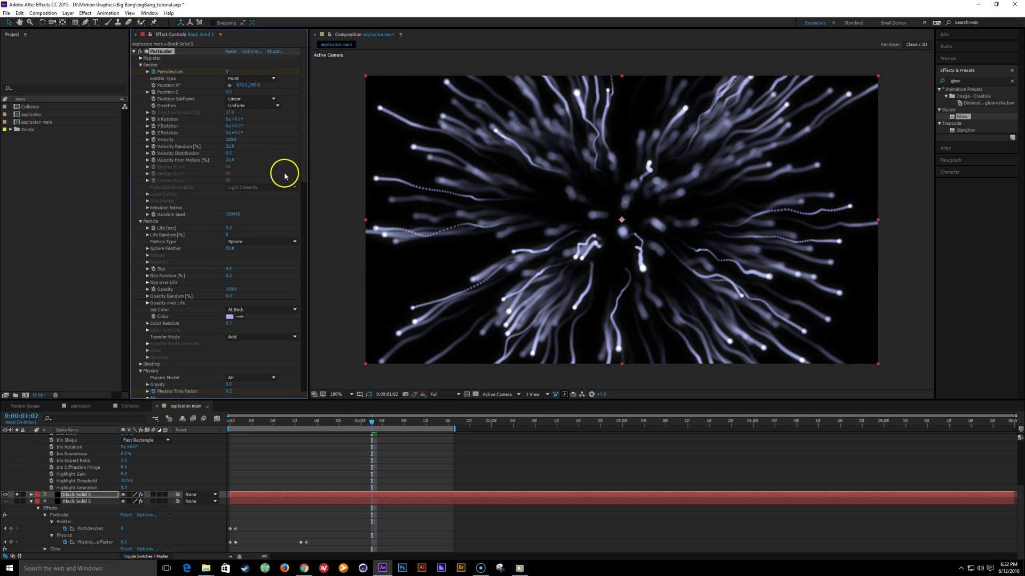
Set Depth of Field to Off in the duplicated layer's Particular Rendering settings
drag(303, 160, 304, 402)
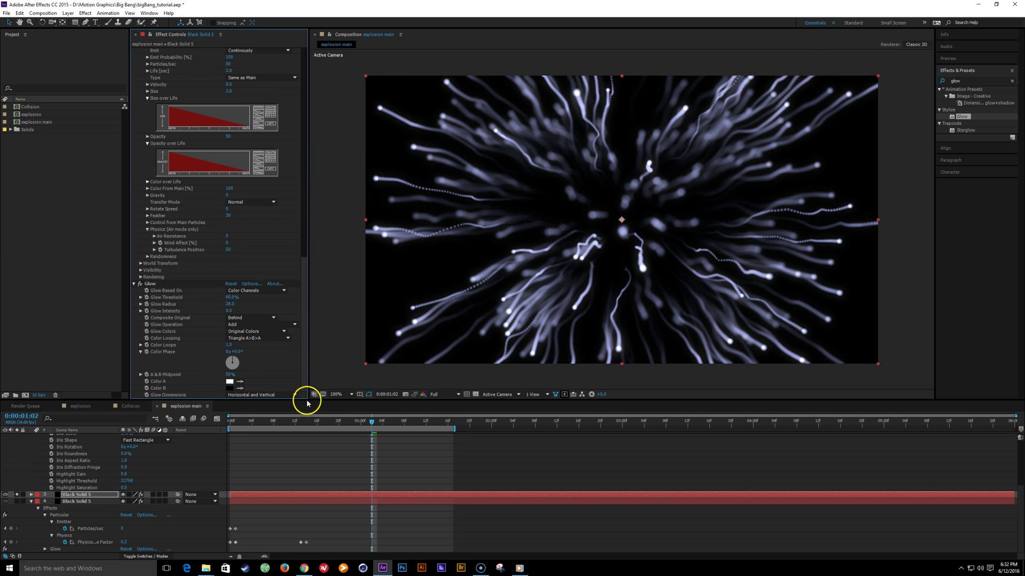
click(141, 277)
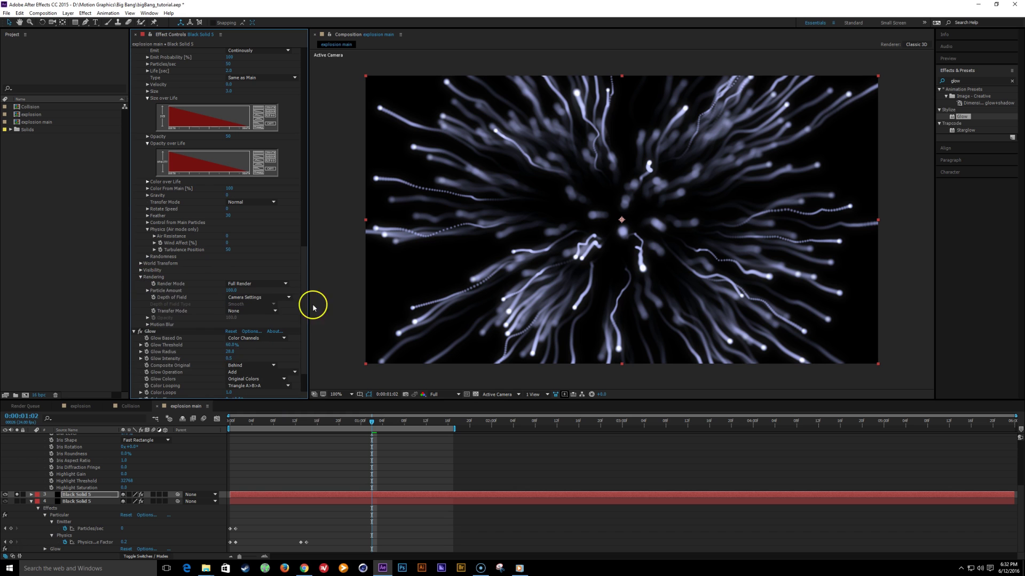
click(271, 297)
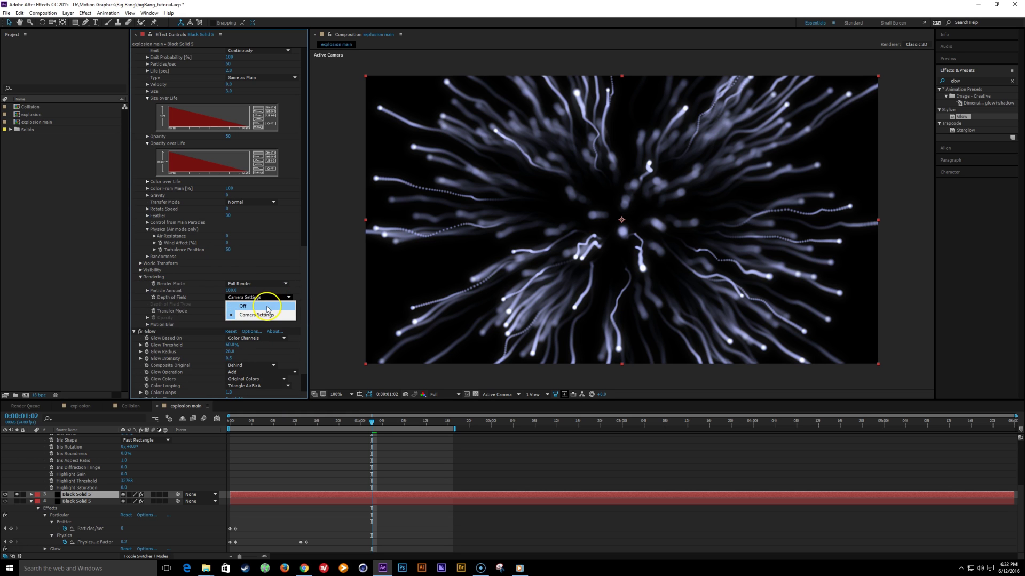
click(267, 308)
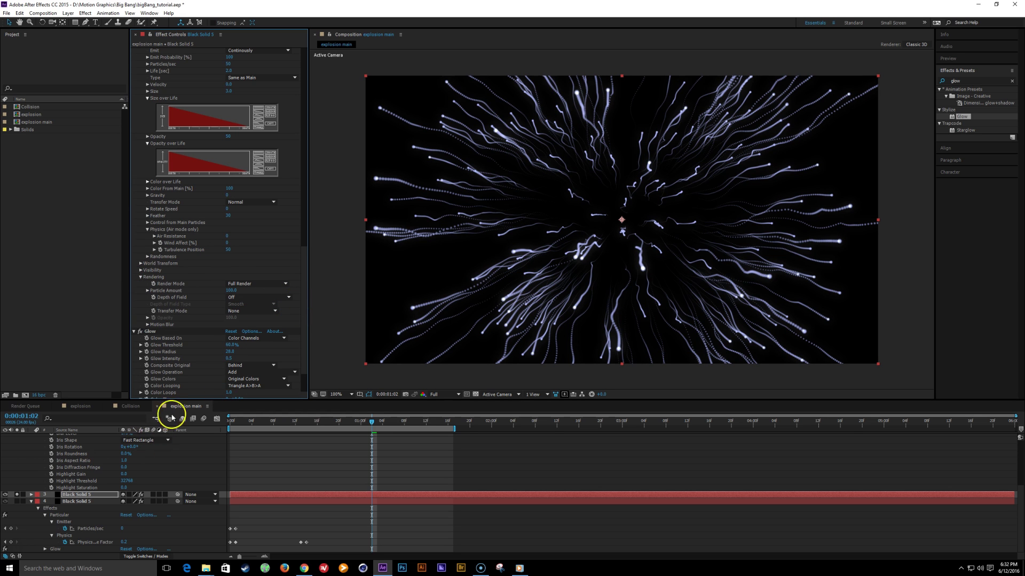
Unsolo the duplicated Black Solid 5 layer, set its blending mode to Add, save the project, and scrub through the combined explosion
click(16, 496)
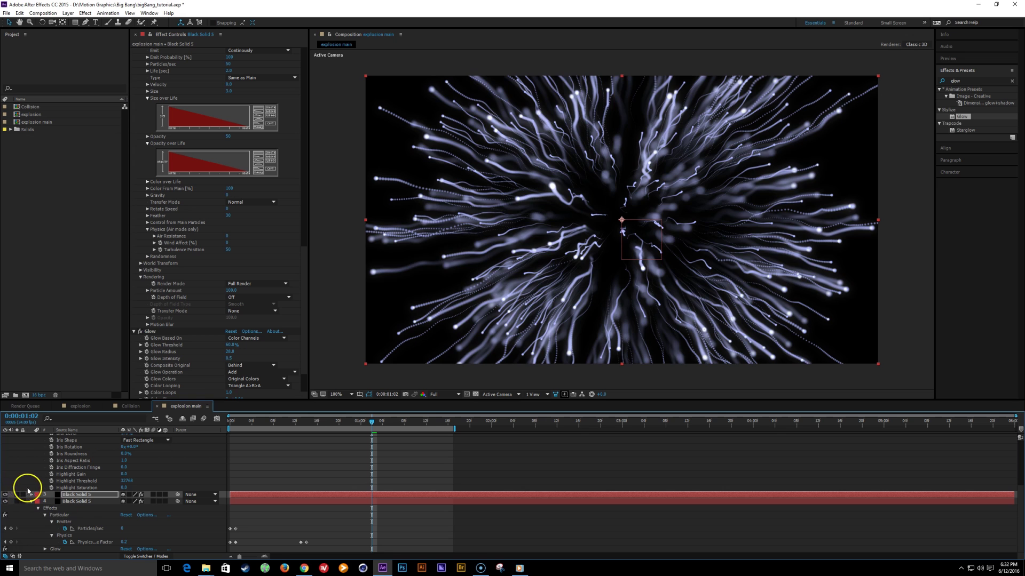
key(F4)
click(131, 495)
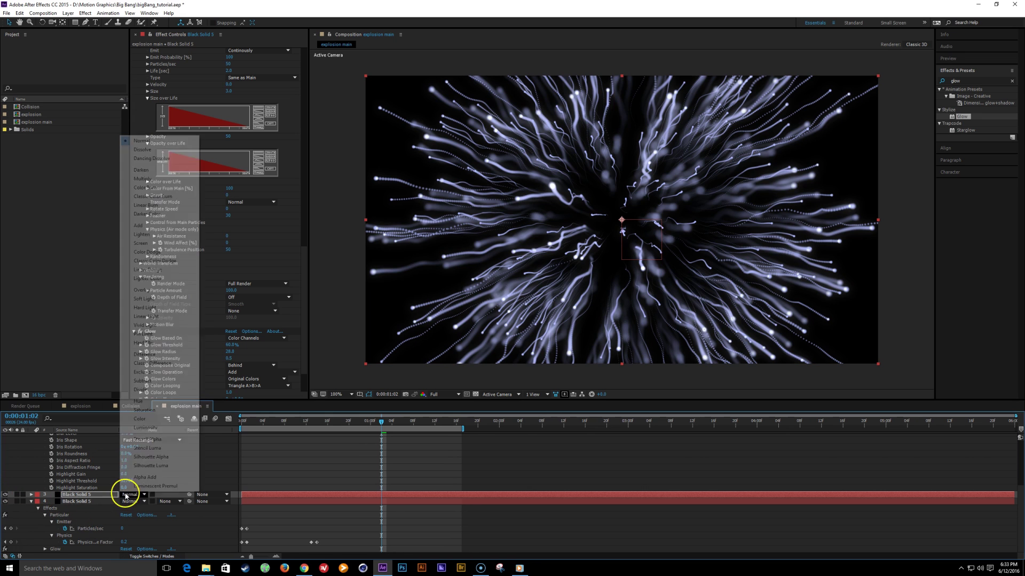
click(160, 224)
key(ctrl+s)
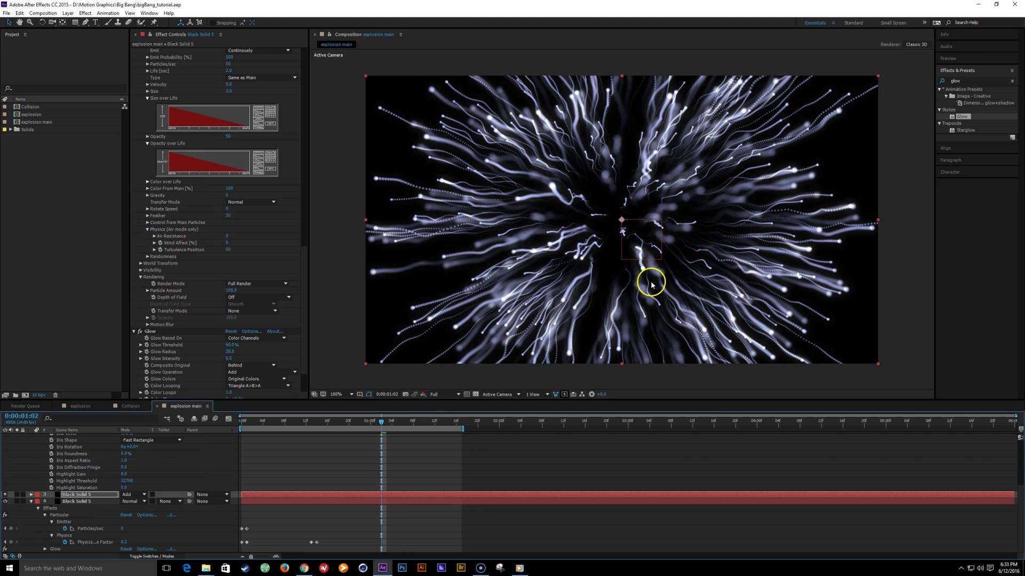
scroll(661, 278, down, 1)
scroll(602, 235, up, 1)
drag(268, 422, 363, 423)
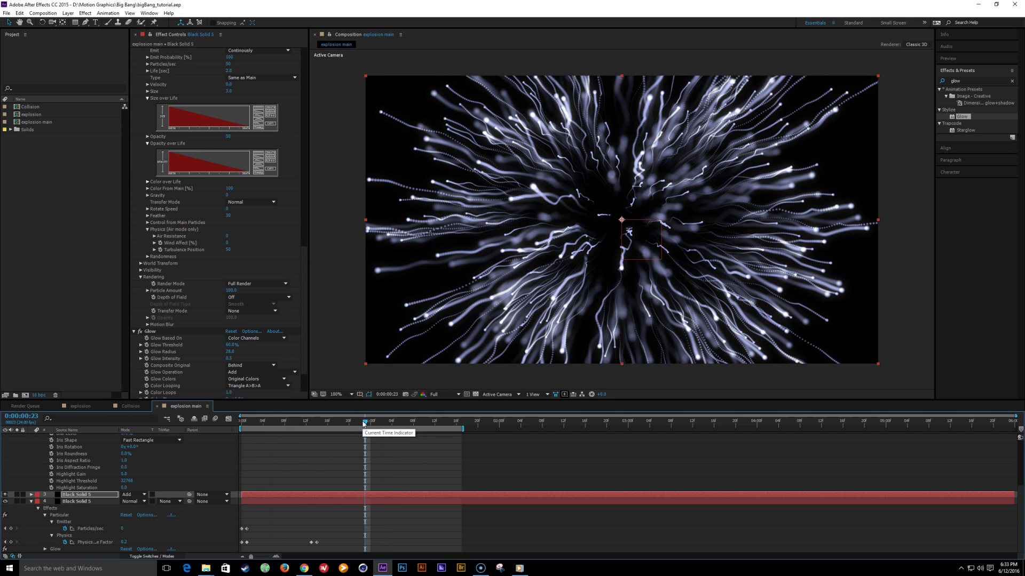
Set the original Black Solid 5 layer's Particles/sec to 4000 at the first frame, check around 0:00:00:19, and save the project
key(Home)
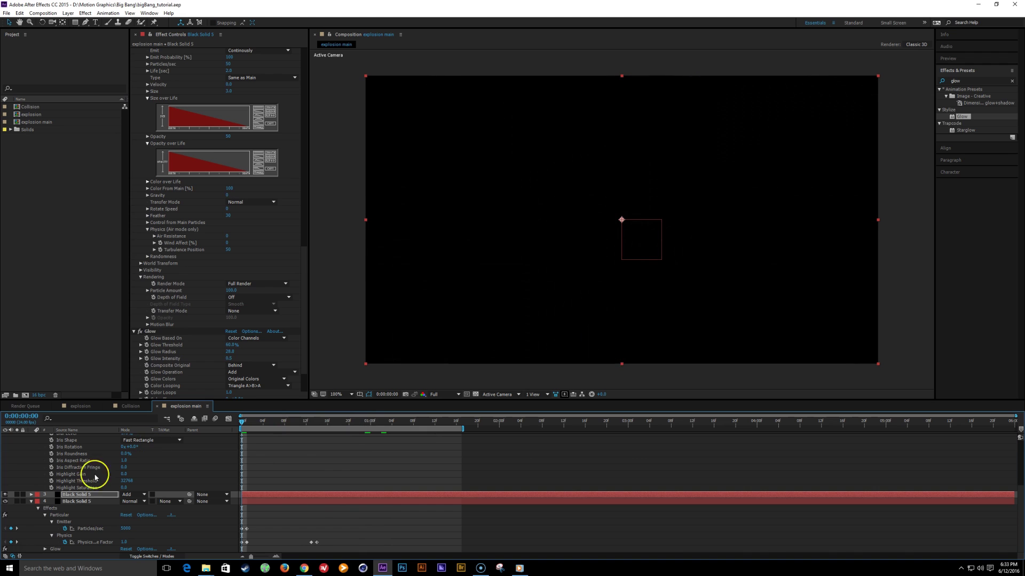
click(76, 501)
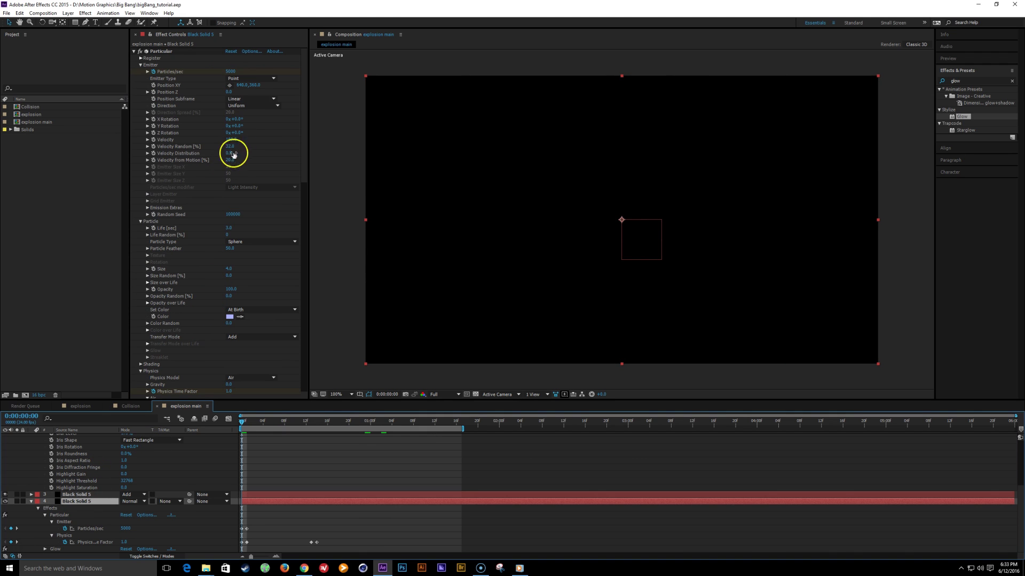
click(232, 72)
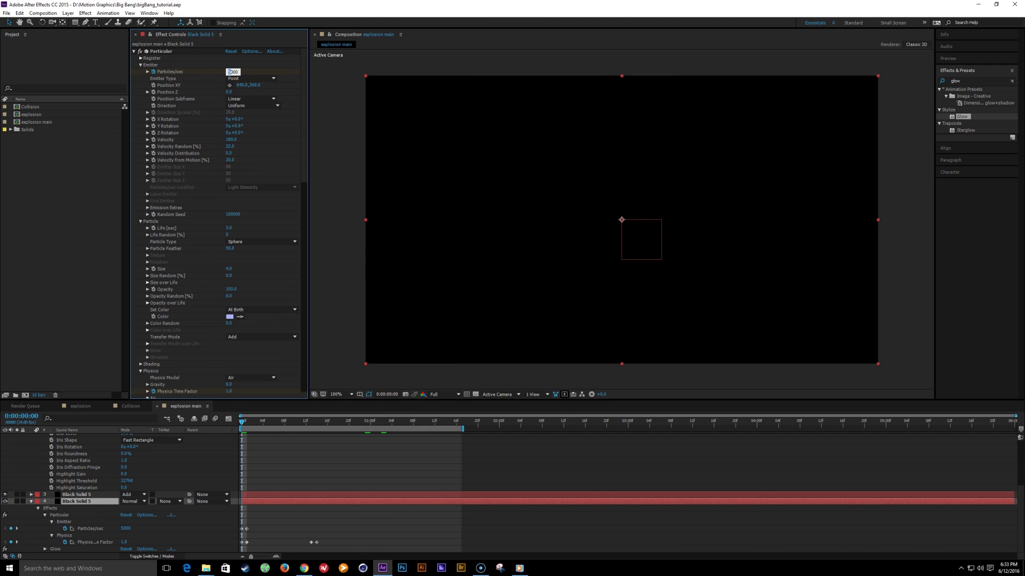
text(4000)
key(Return)
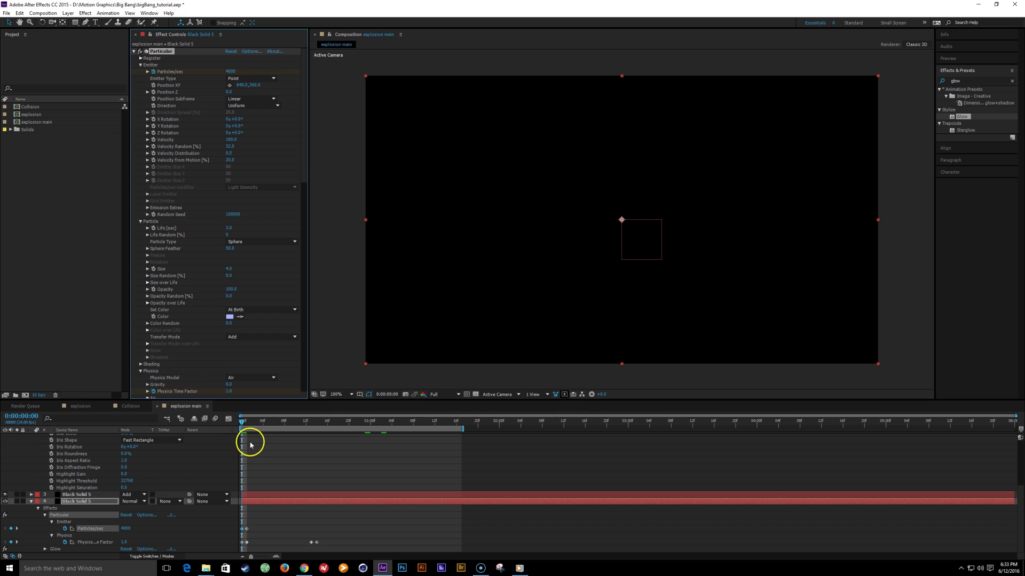
drag(245, 420, 344, 428)
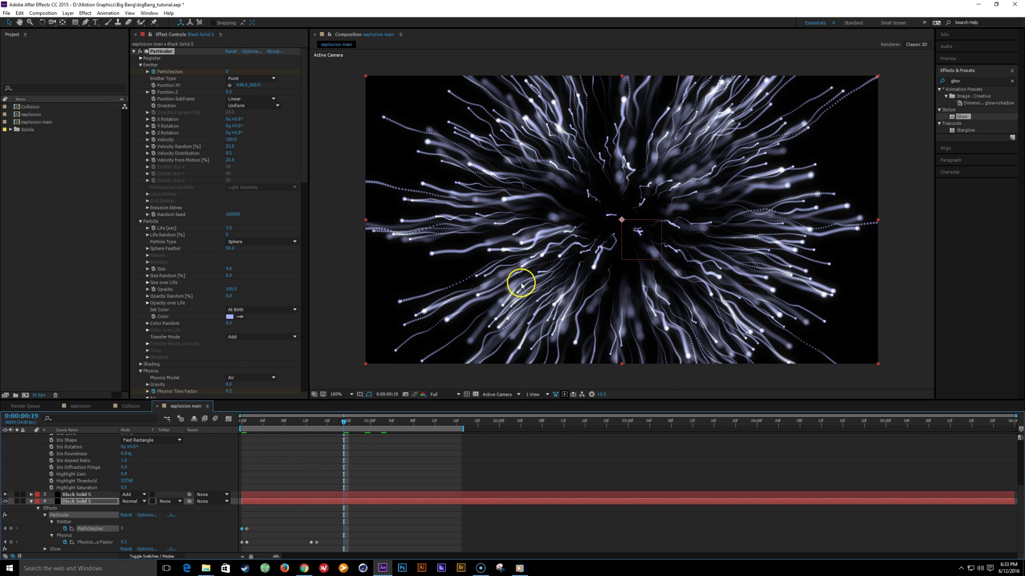
key(ctrl+s)
Slightly adjust the emitter Velocity in the upper Black Solid 5 copy's Particular effect
click(77, 495)
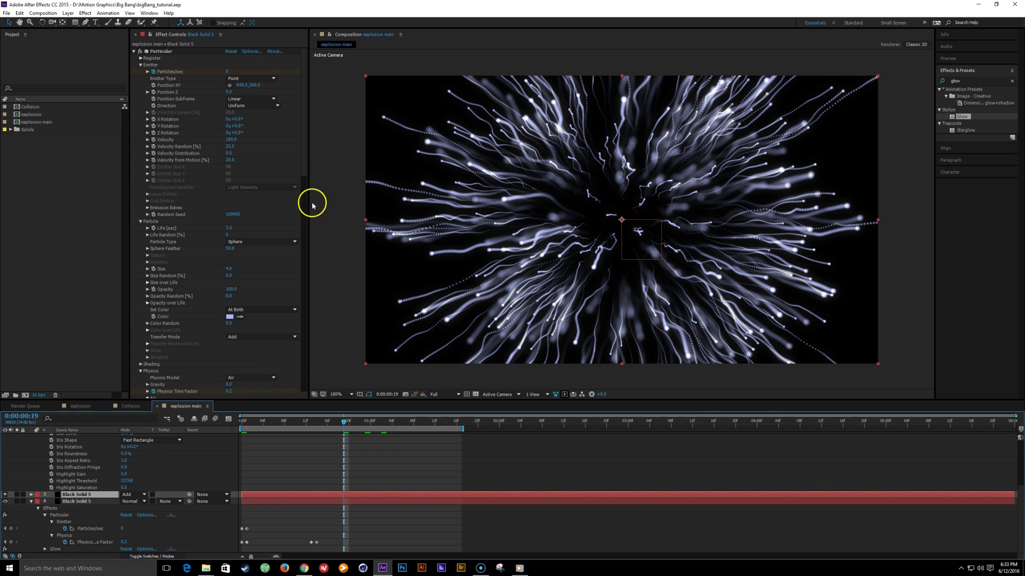
scroll(299, 181, down, 2)
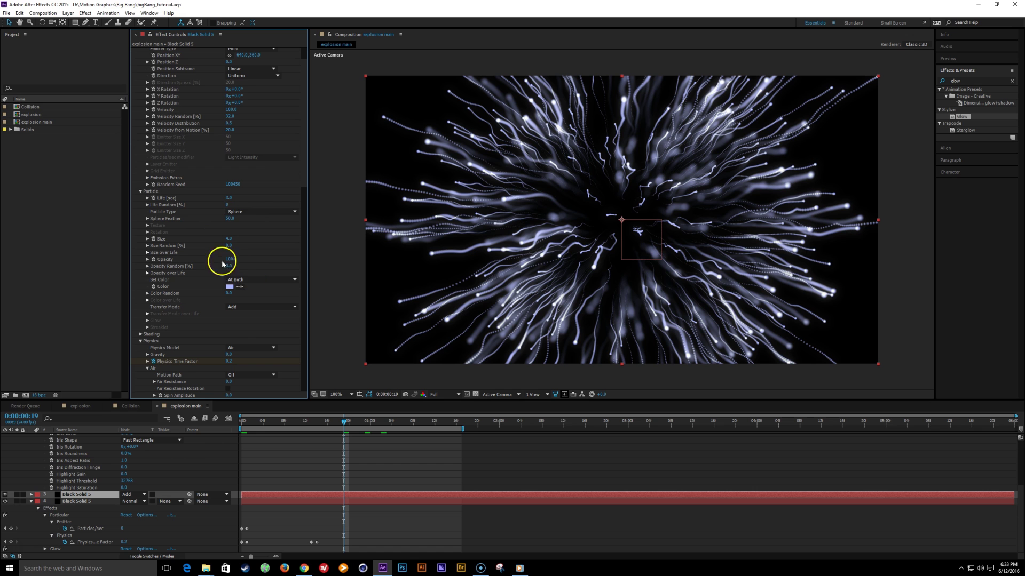
mouse_move(230, 109)
mouse_down()
mouse_move(240, 105)
mouse_move(234, 116)
mouse_up()
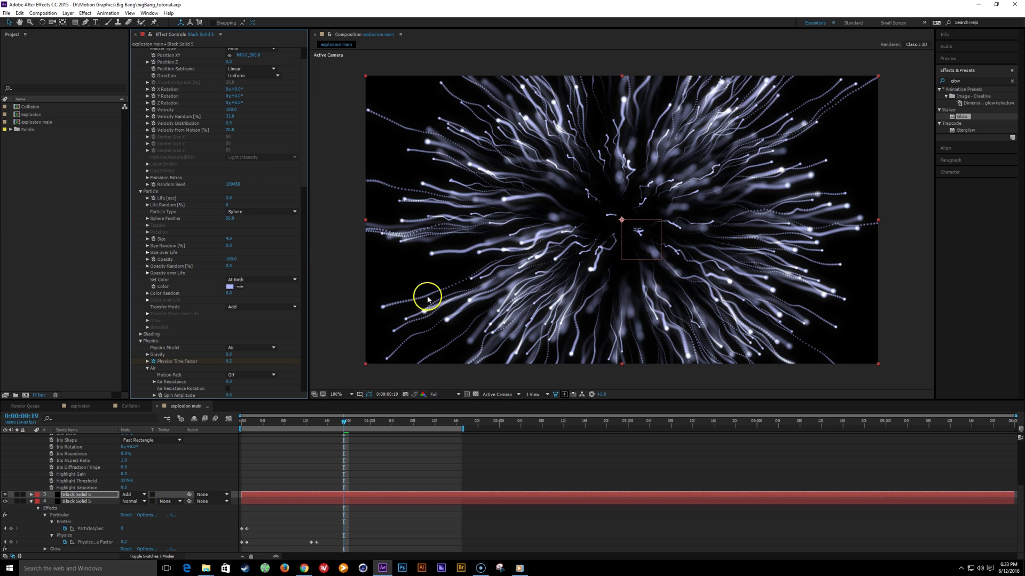
Preview the layered explosion animation in the composition, and purge the cached preview frames
scroll(599, 213, down, 2)
scroll(599, 216, up, 2)
key(space)
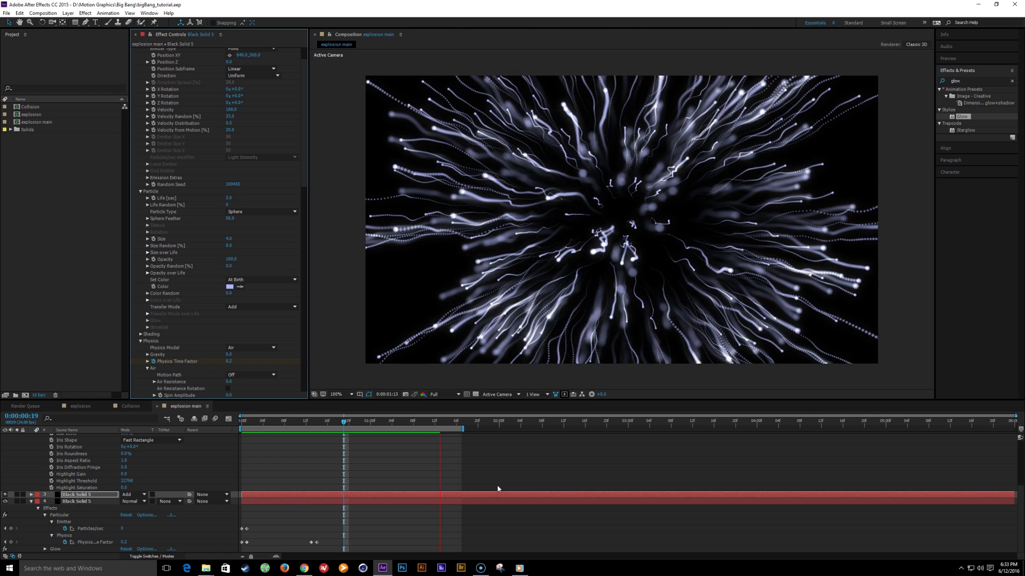
key(space)
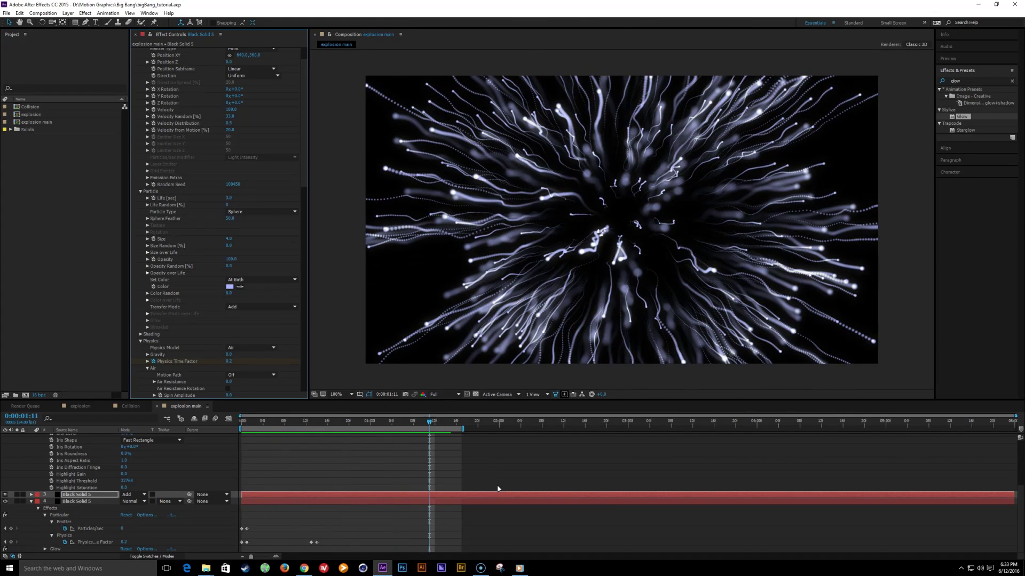
key(ctrl+alt+KP_Divide)
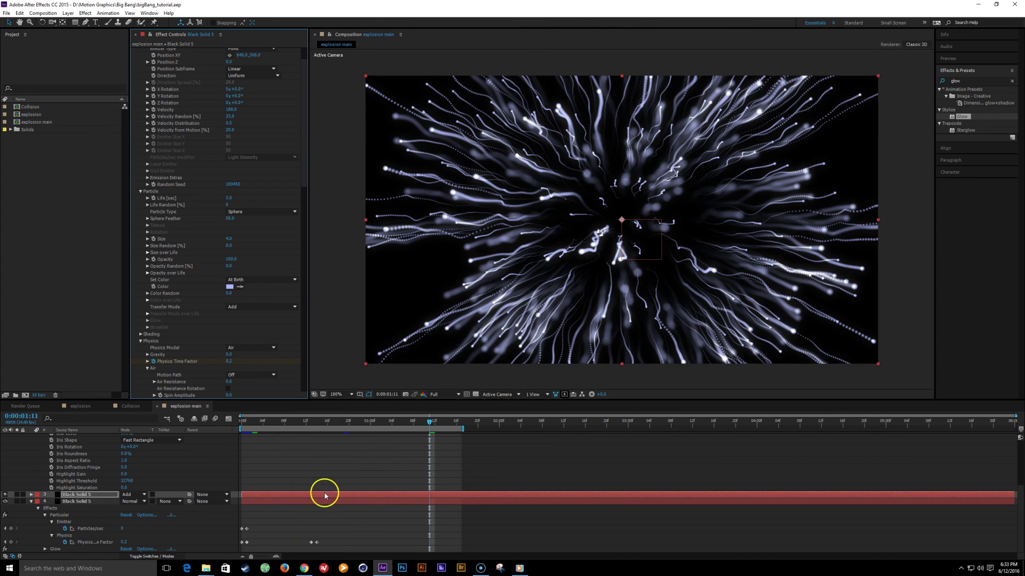
Duplicate the upper Black Solid 5 layer, solo the new copy, and set its Particles/sec to 1000 at the first frame
mouse_move(387, 423)
mouse_down()
mouse_move(343, 422)
mouse_move(382, 421)
mouse_up()
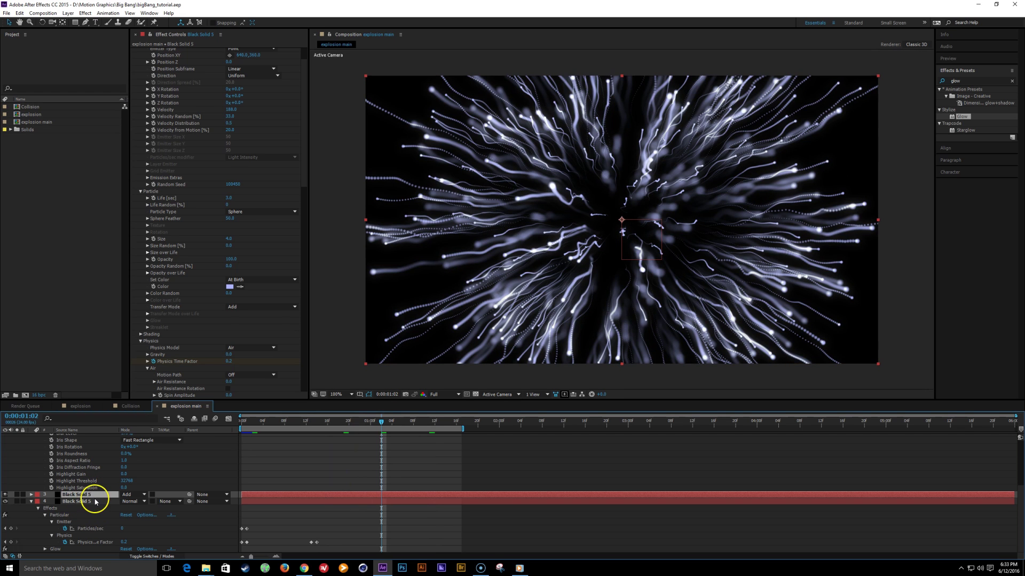
key(ctrl+d)
click(17, 494)
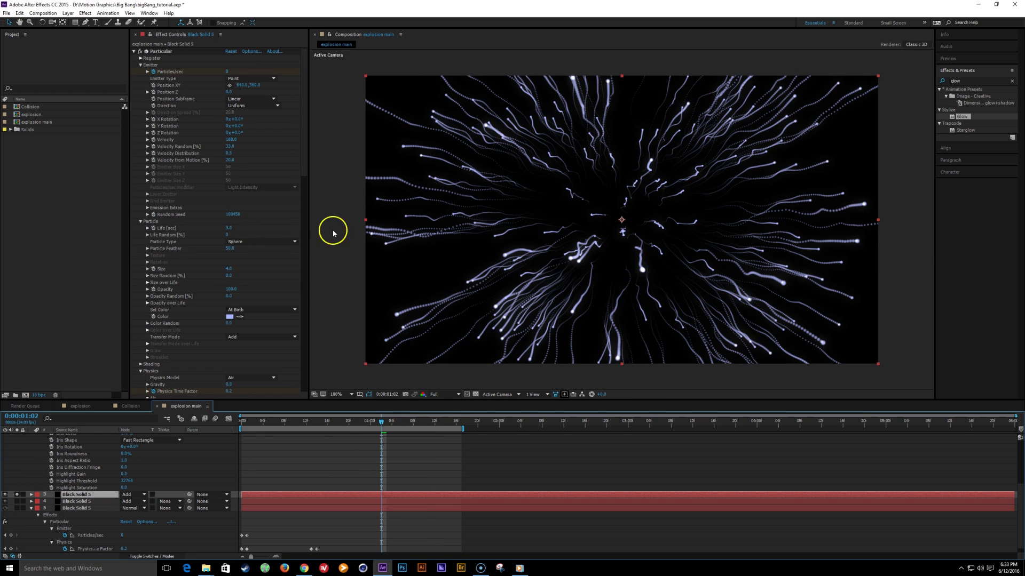
key(Home)
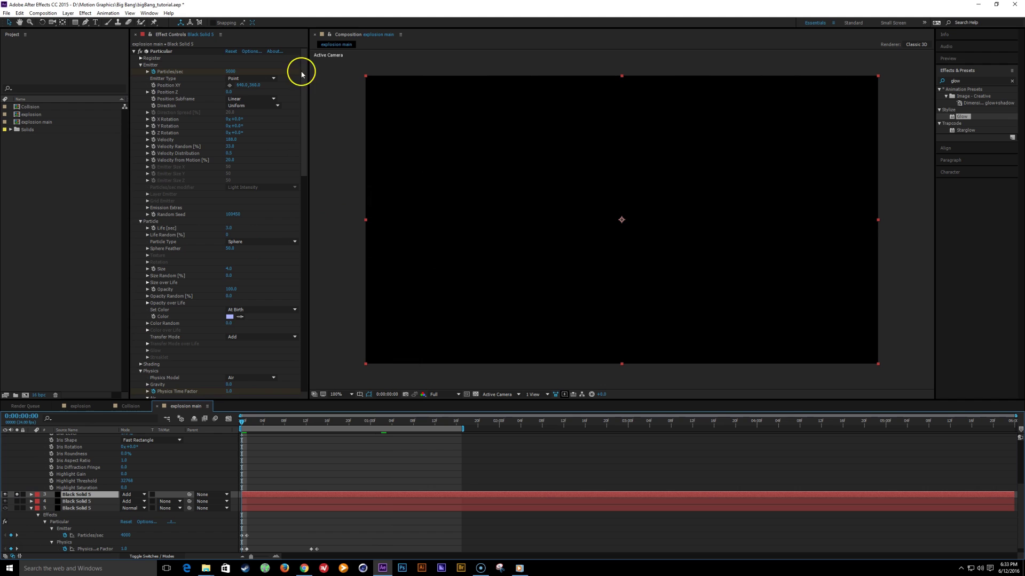
click(234, 71)
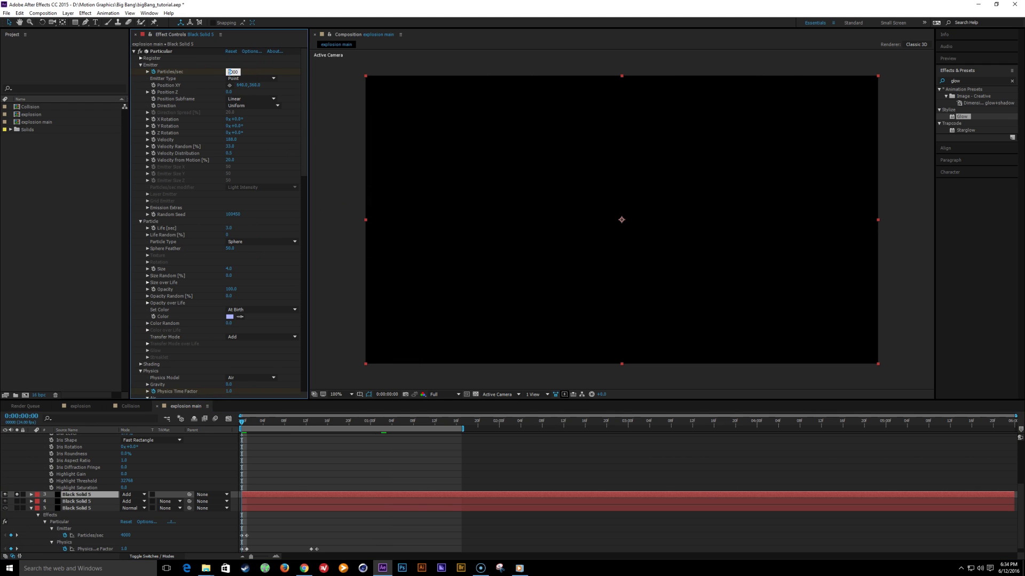
text(1000)
key(Return)
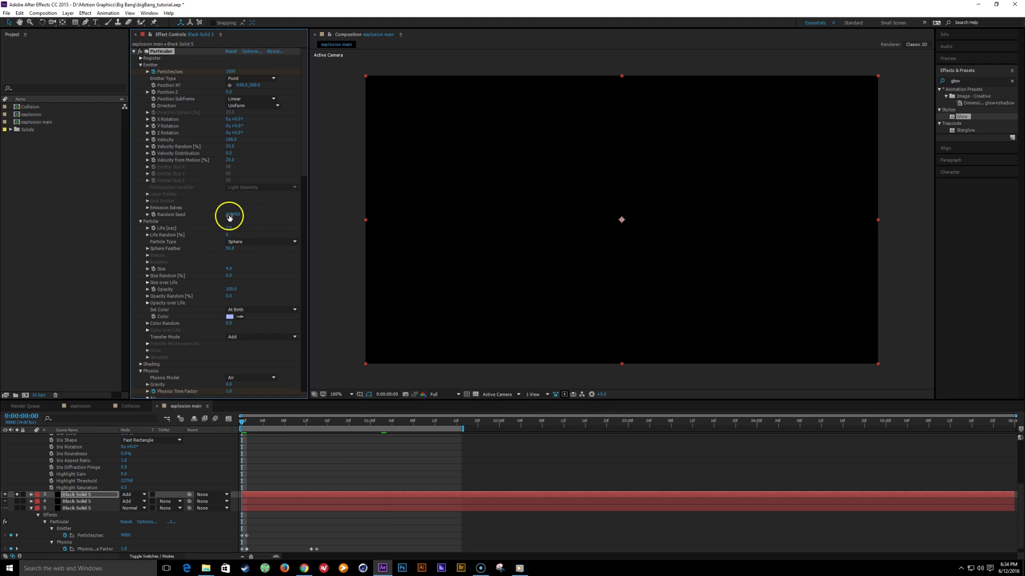
Change the new copy's Random Seed to 101210 and set its Aux System Life to 1.5 seconds
drag(227, 215, 253, 215)
drag(291, 419, 350, 423)
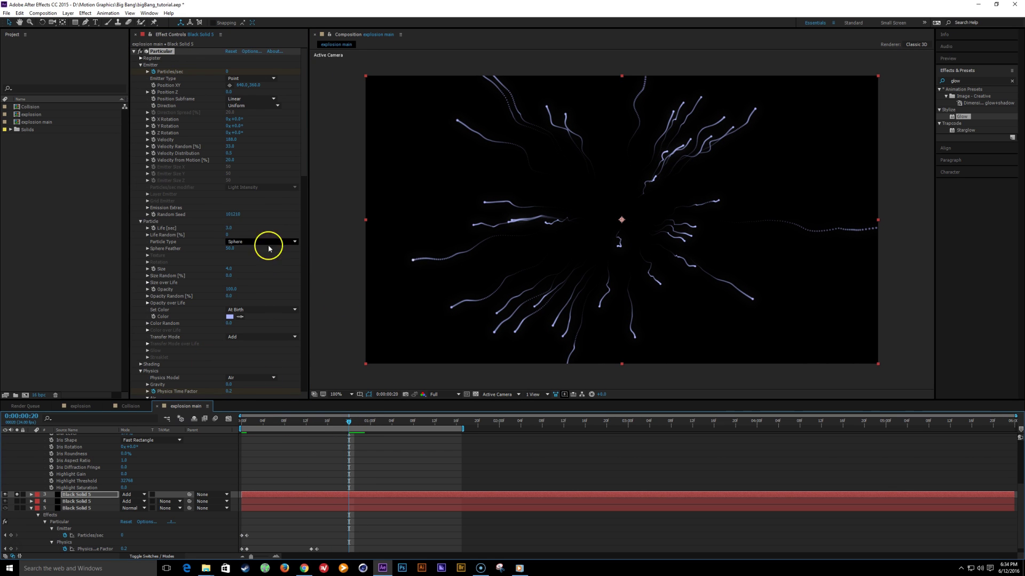
scroll(309, 347, down, 15)
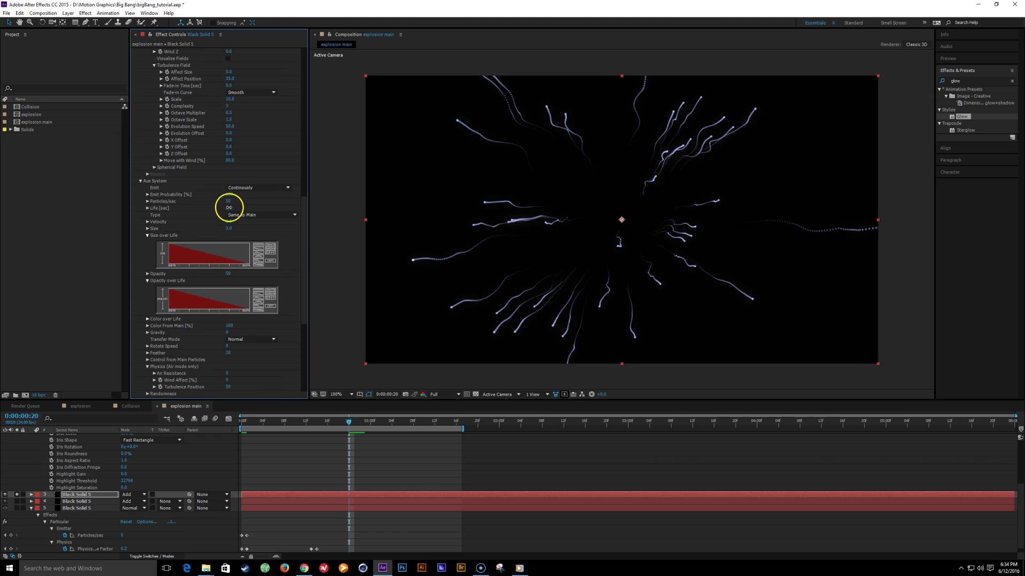
click(229, 207)
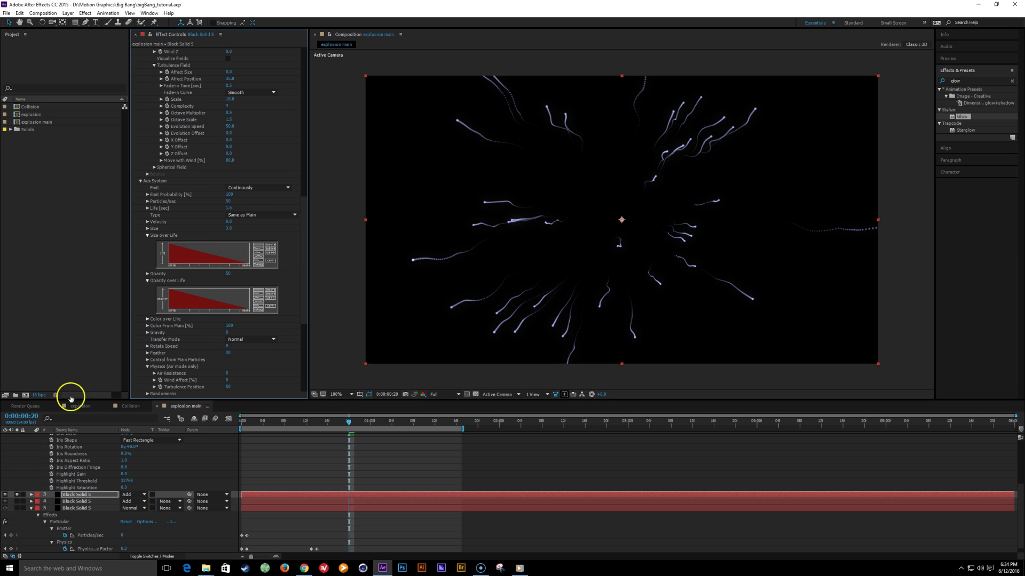
Change the new copy's particle color to a more saturated blue and unsolo the layer
drag(302, 251, 306, 133)
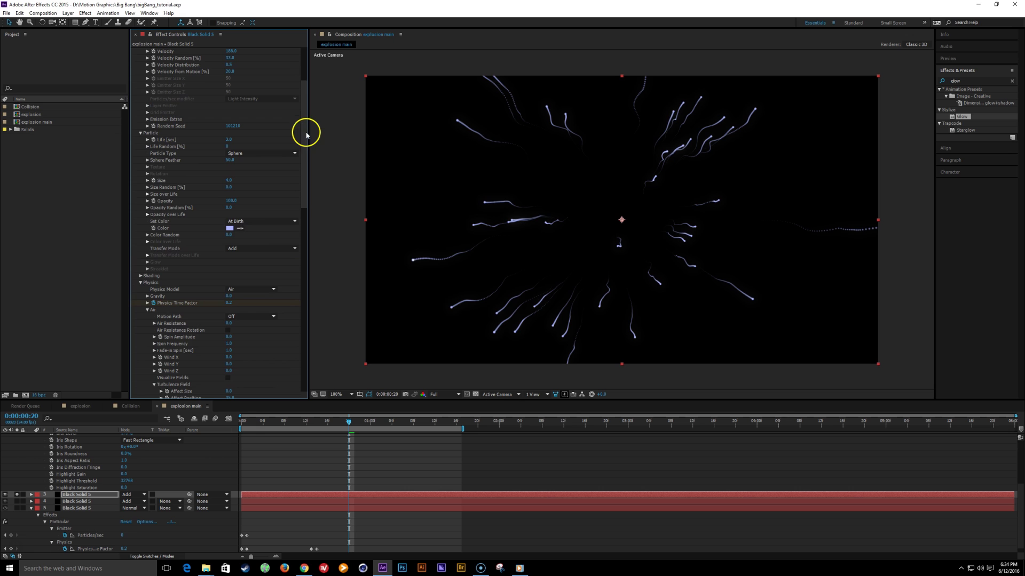
click(231, 228)
drag(201, 235, 190, 230)
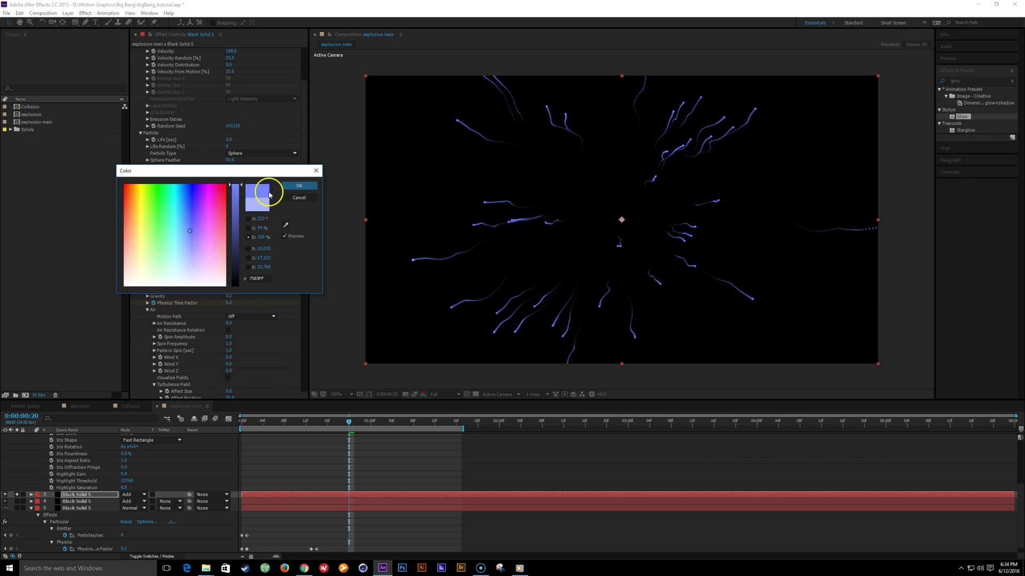
click(298, 186)
click(17, 496)
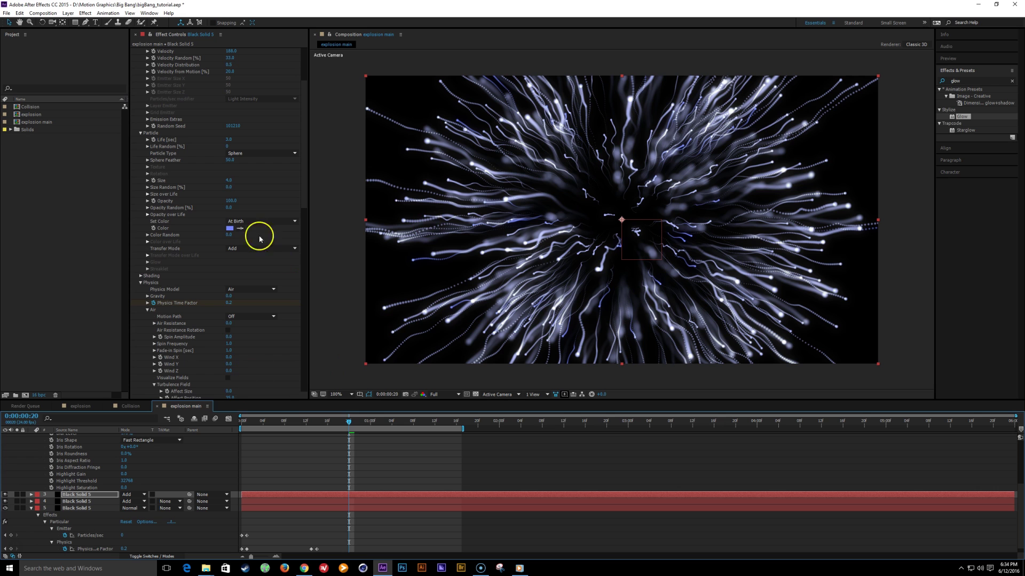
Try pure red FF0000 as the new copy's particle color
click(228, 229)
click(124, 185)
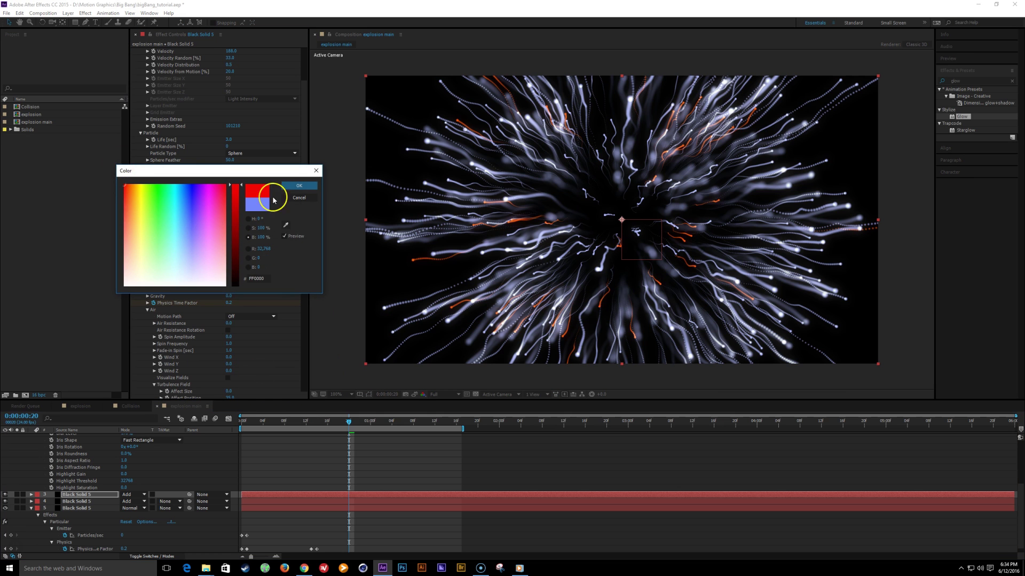
click(300, 187)
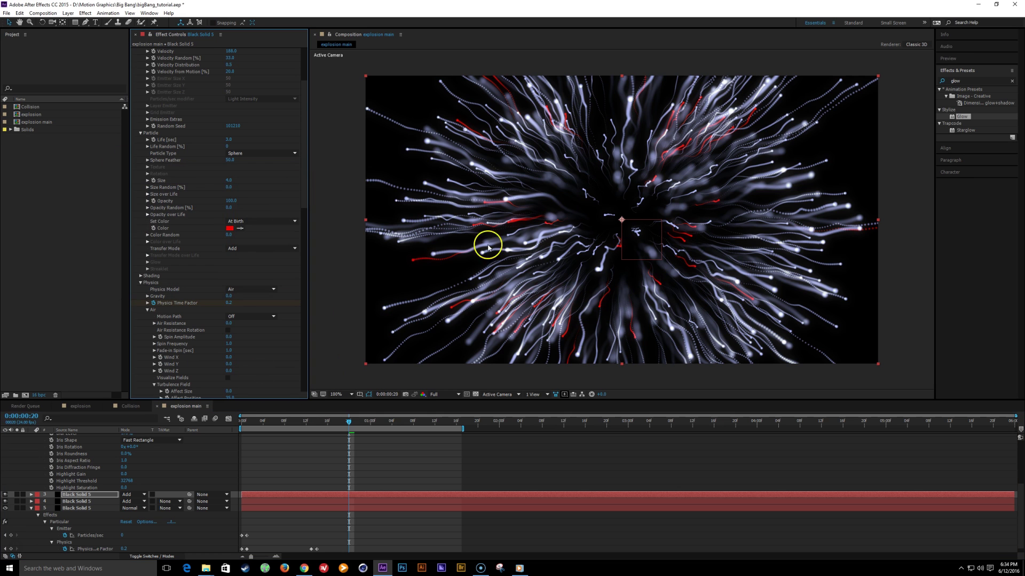
Set the new copy's particle color to violet-blue 8D77FF and inspect the result in the composition view
click(231, 229)
click(190, 246)
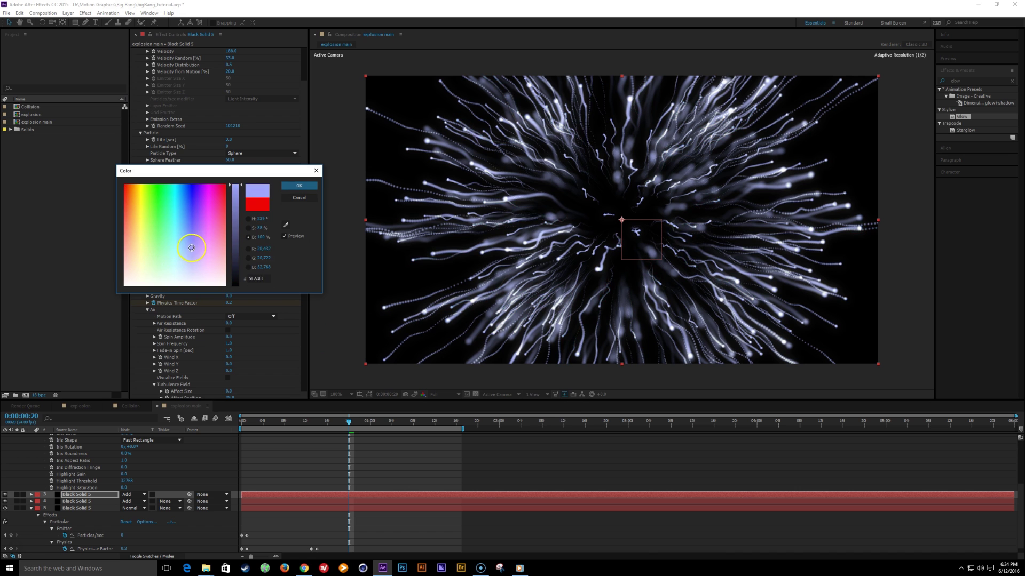
drag(190, 246, 195, 232)
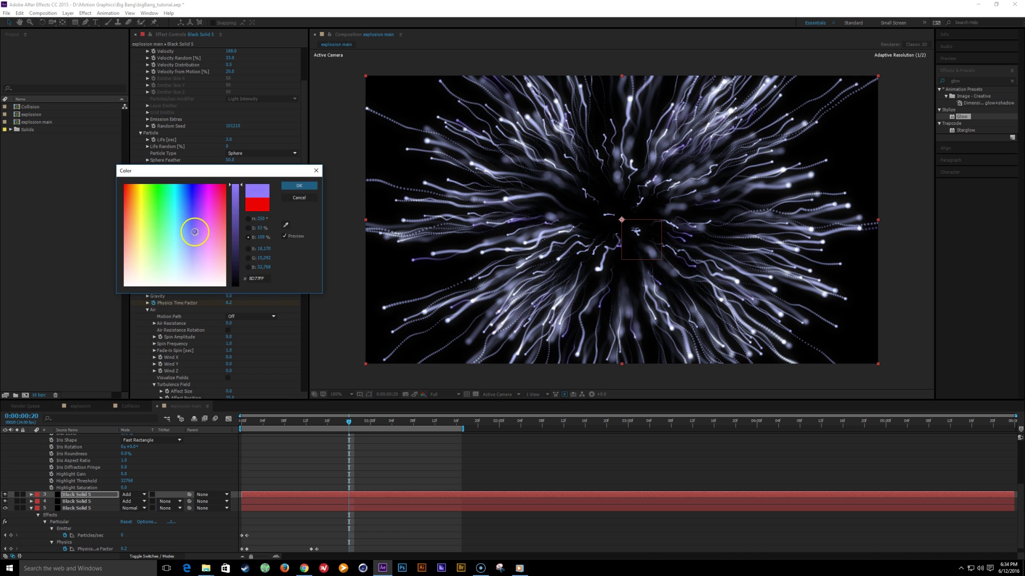
click(299, 186)
key(comma)
key(period)
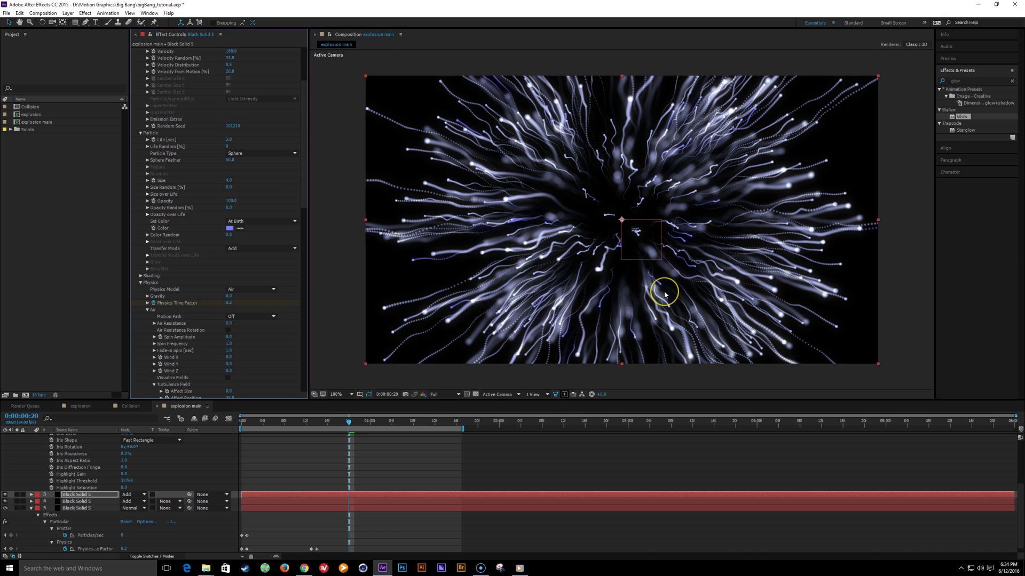
At the first frame, adjust the Aux System's particle emit rate on the middle particle copy
key(Home)
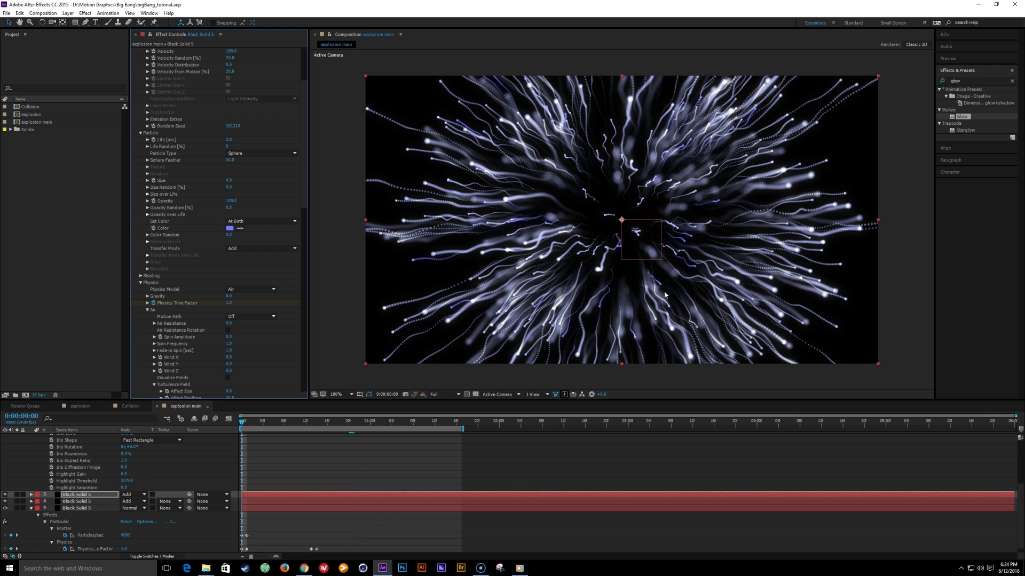
click(77, 502)
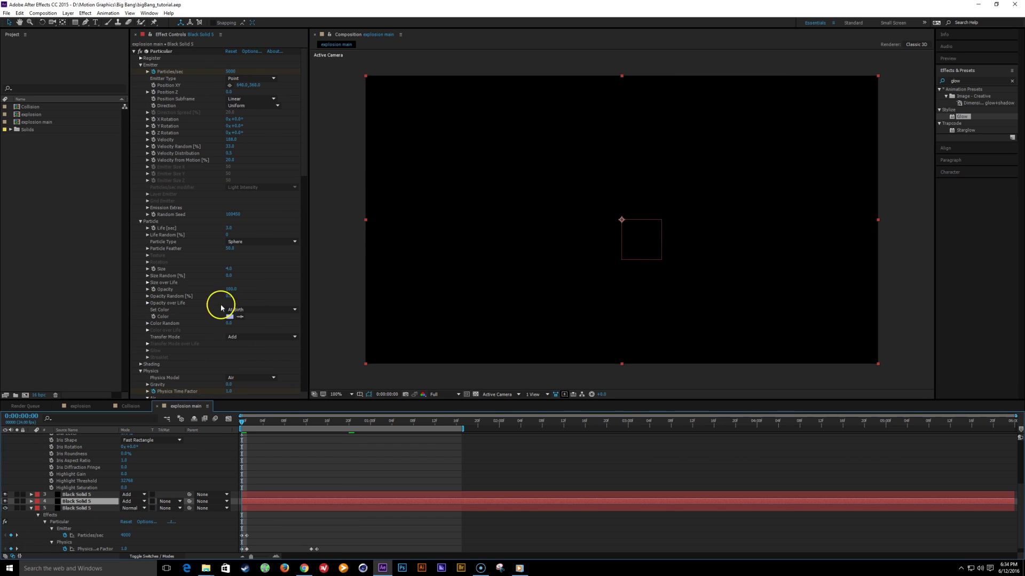
drag(304, 160, 304, 339)
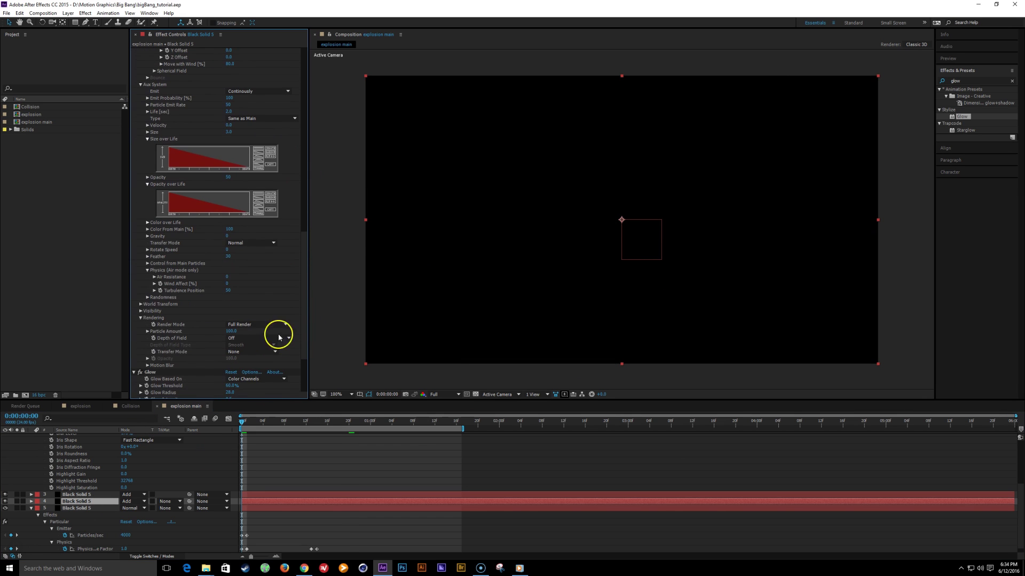
scroll(260, 282, up, 1)
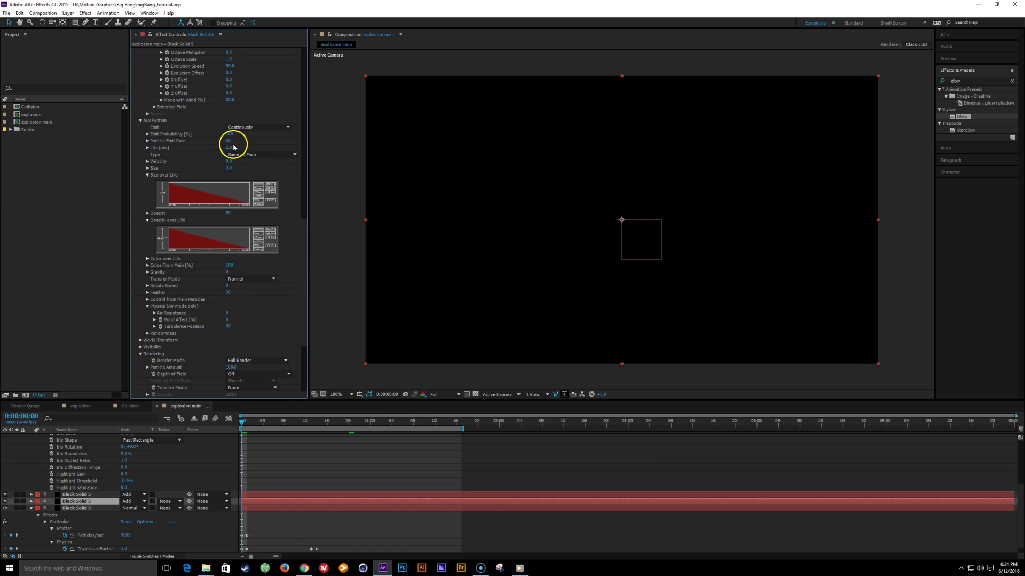
key(Return)
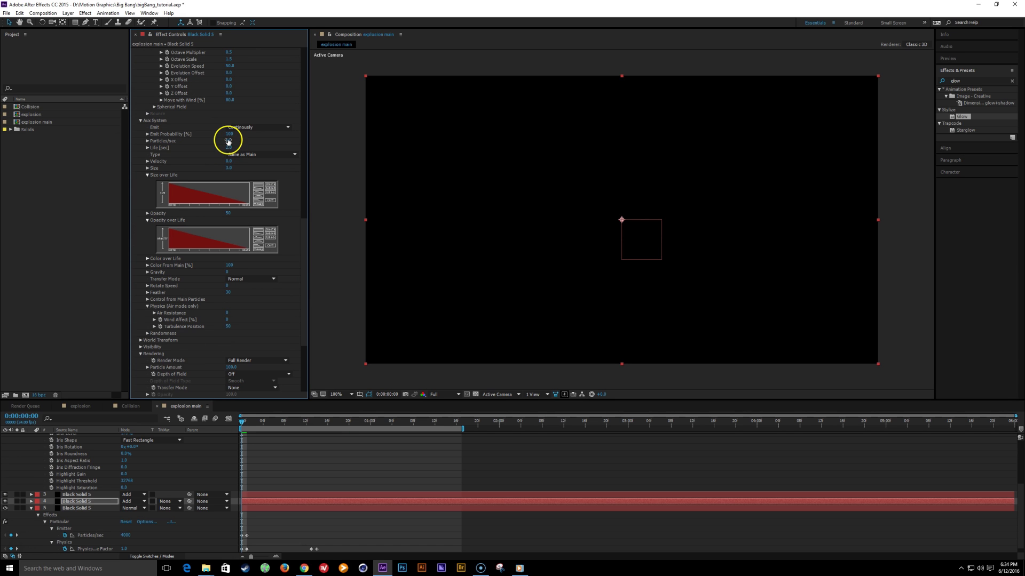
drag(305, 238, 313, 82)
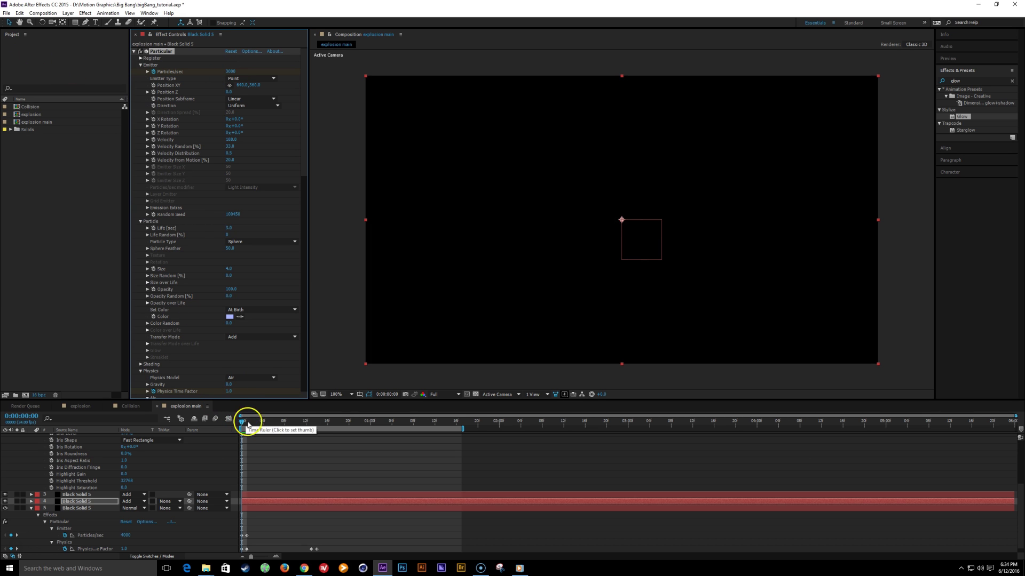
Examine the layered explosion trails in the composition at 0:00:01:09, both from afar and at full size
drag(248, 425, 419, 427)
scroll(612, 292, down, 2)
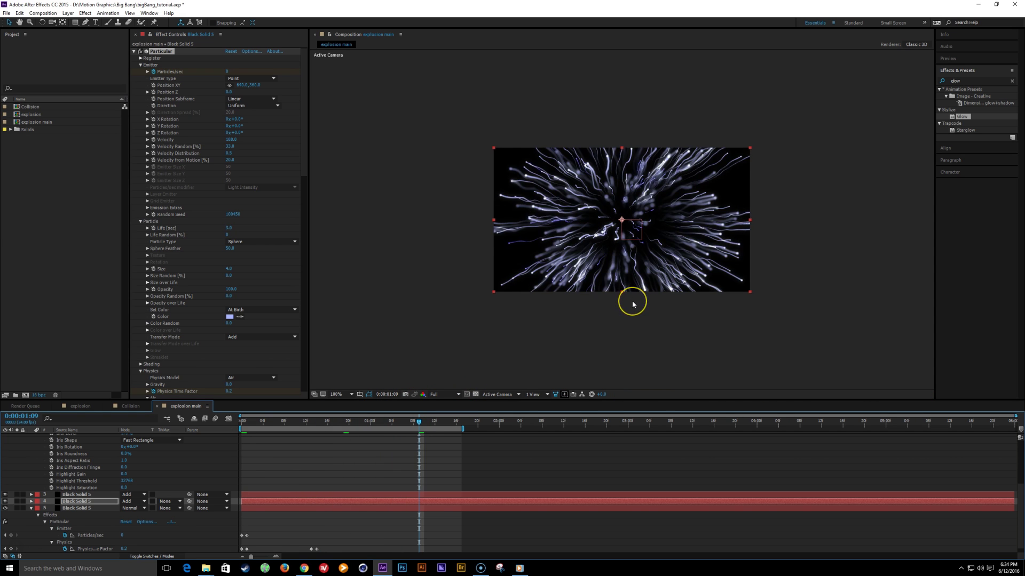
scroll(633, 301, up, 2)
click(629, 307)
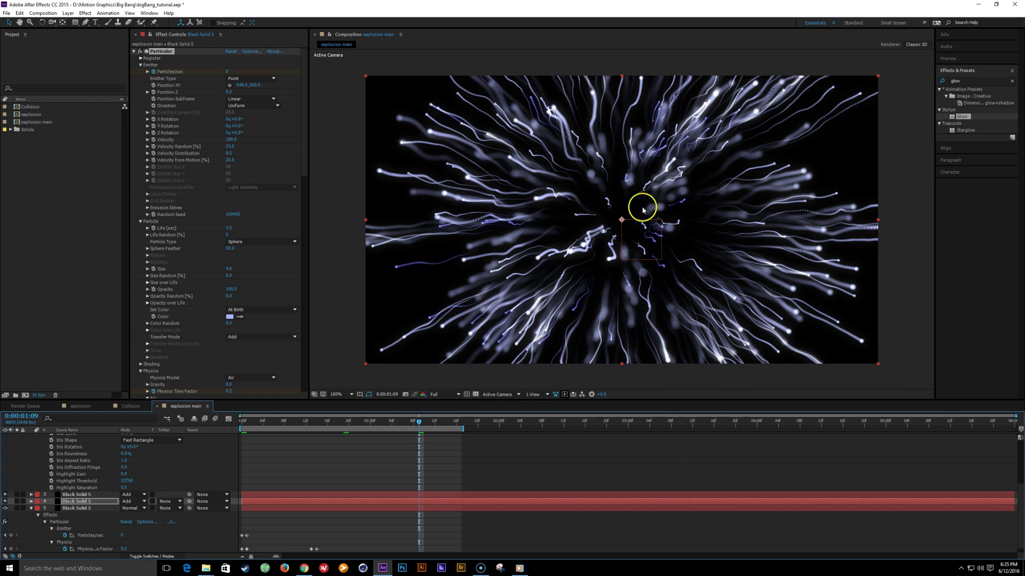
scroll(635, 224, down, 1)
scroll(633, 243, up, 1)
scroll(585, 272, down, 4)
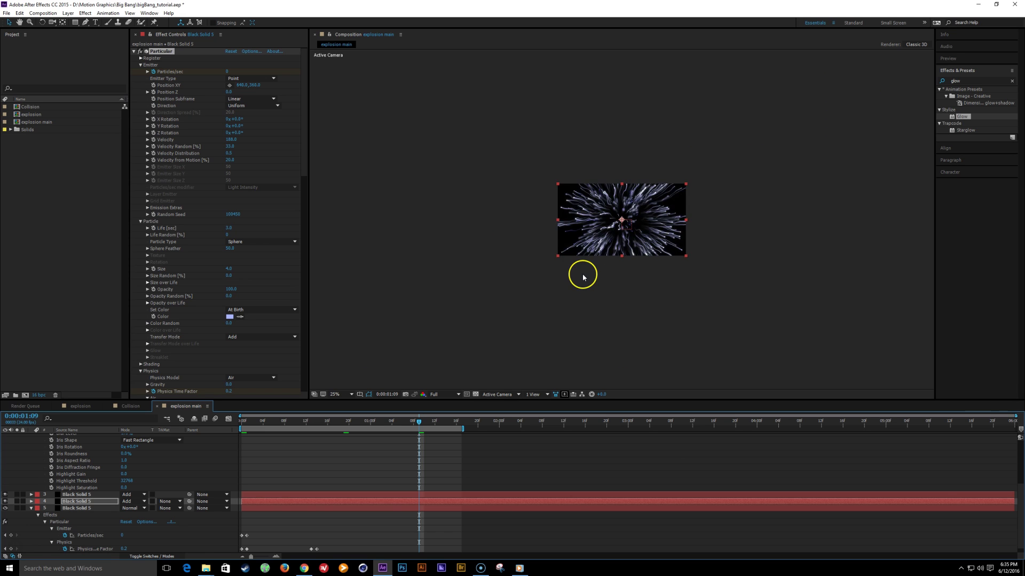
scroll(583, 274, up, 4)
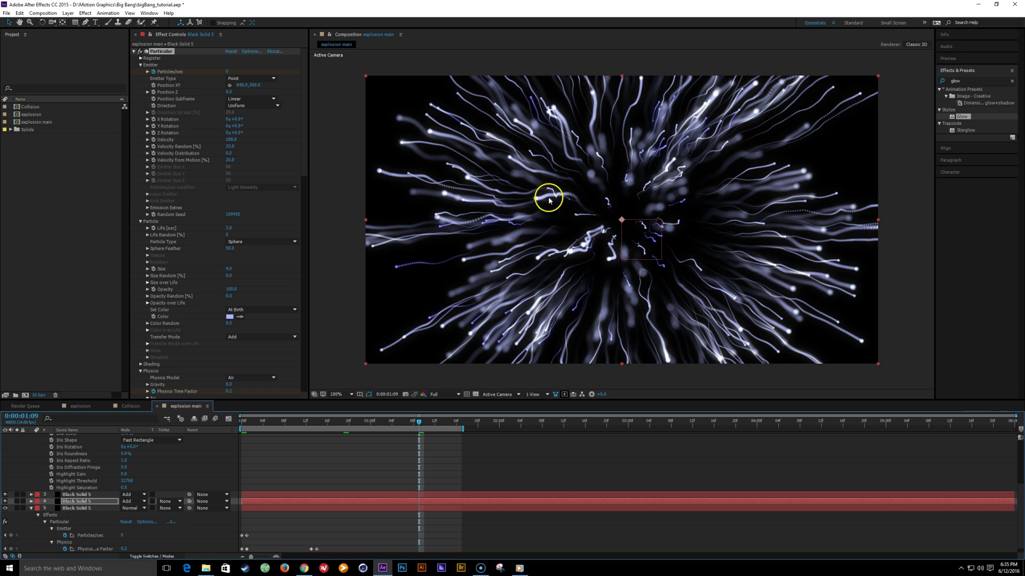
Create a new black solid directly above the particle layers, below the camera
scroll(92, 448, up, 4)
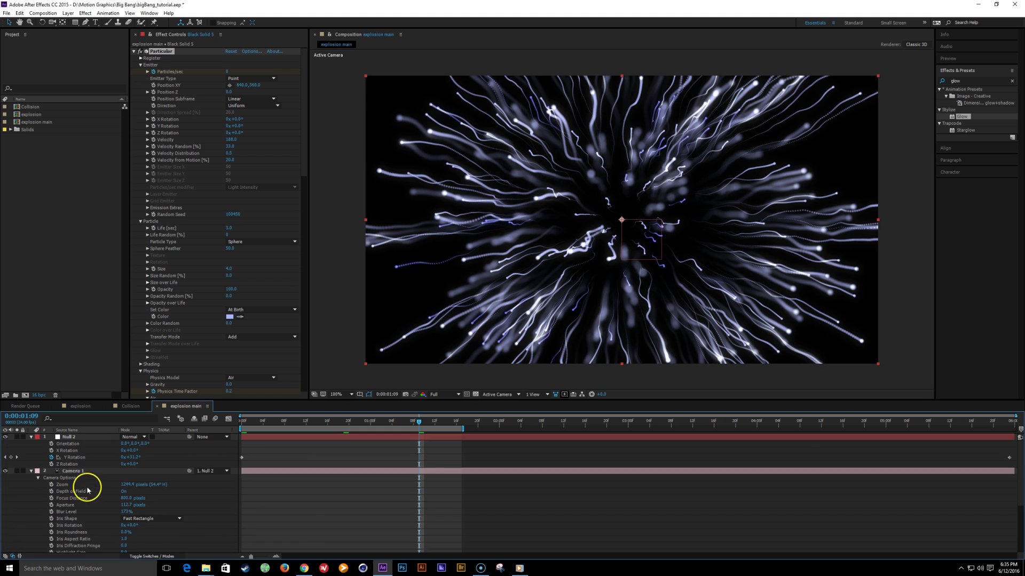
scroll(97, 475, down, 3)
click(75, 512)
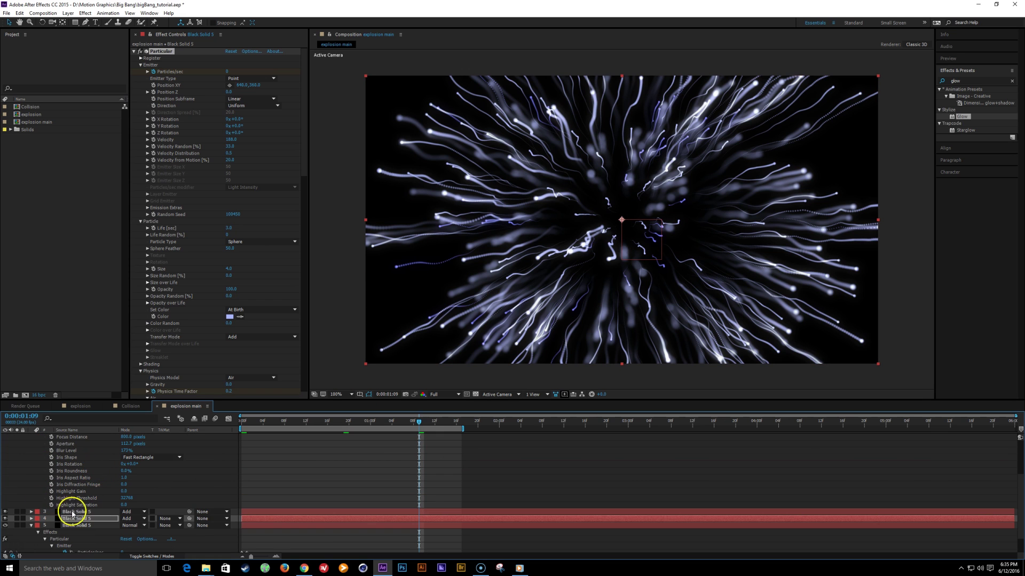
key(ctrl+shift+y)
key(Return)
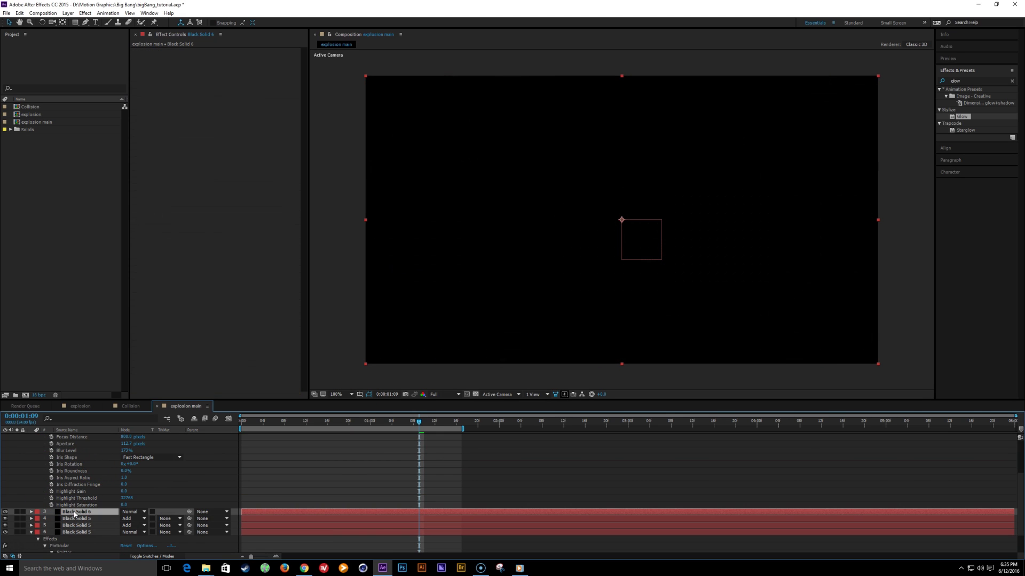
Search the effects for "optical" and apply Optical Flares to the new solid
double_click(967, 80)
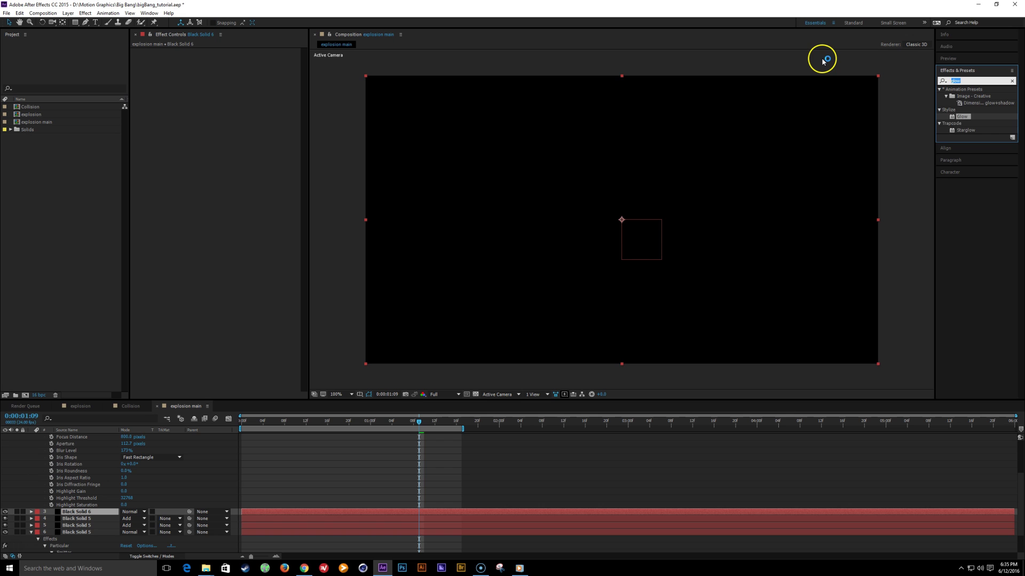
text(optical)
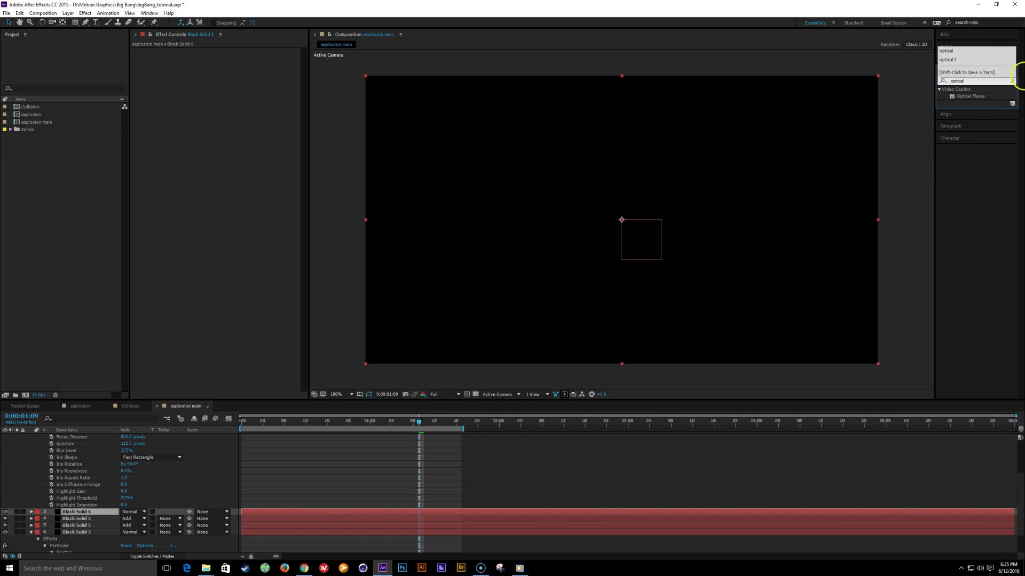
double_click(971, 96)
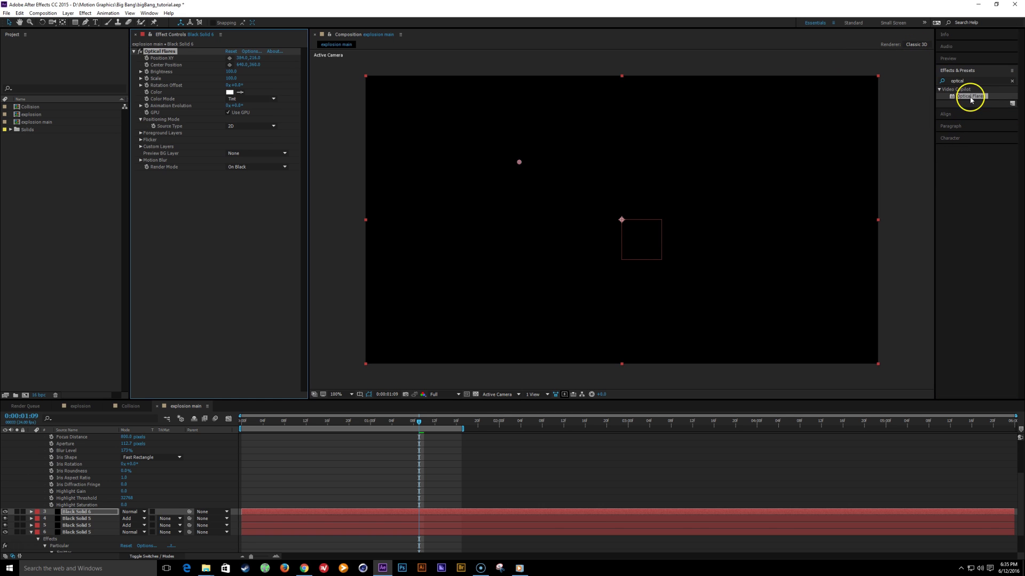
Set the flare solid's blending mode to Add, move the flare to the explosion's center, and save the project
click(131, 512)
click(160, 236)
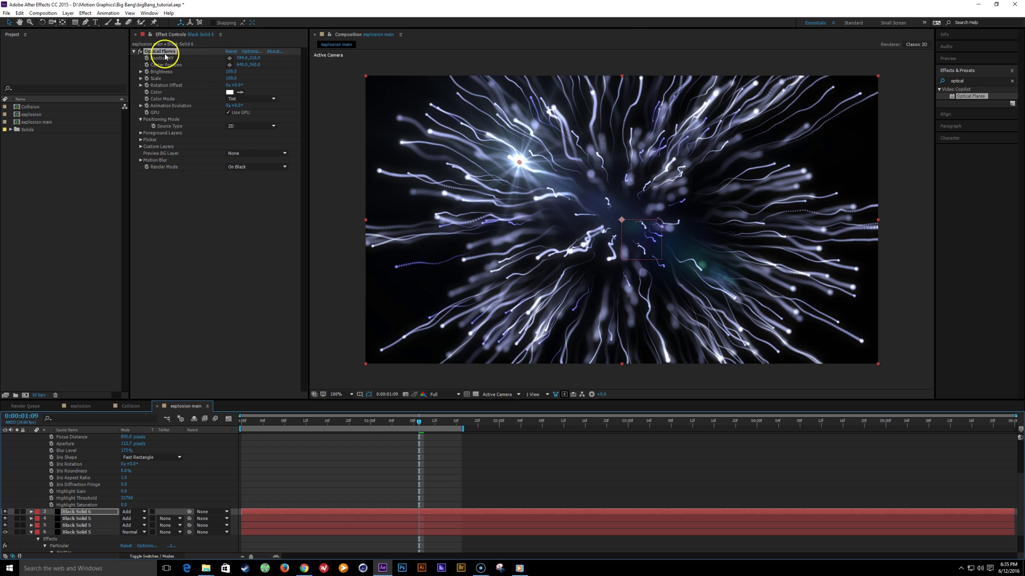
drag(520, 162, 622, 222)
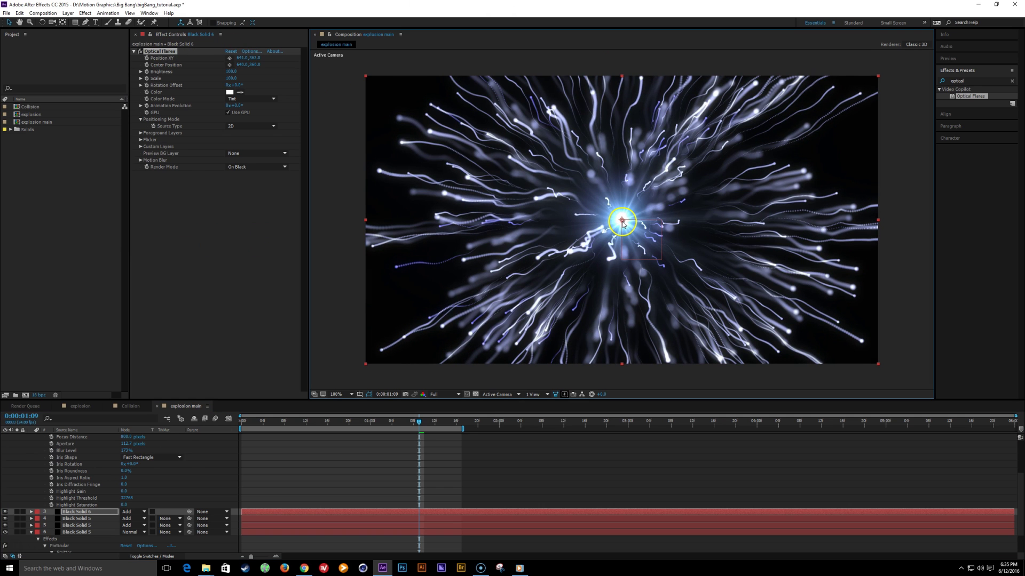
click(343, 421)
key(ctrl+s)
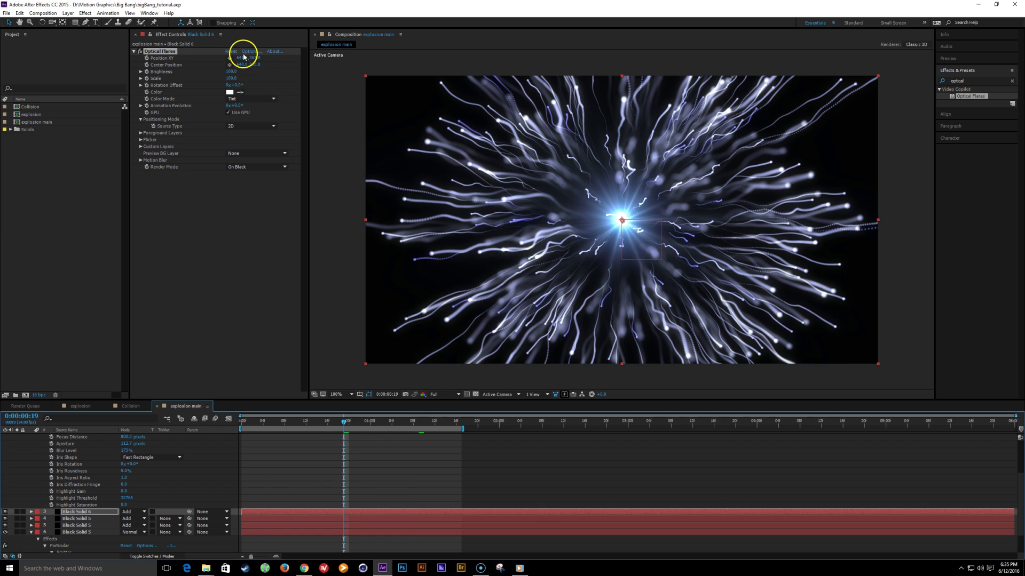
Load the Moon Cam preset from Pro Presets 2 into Optical Flares, check it at 0:00:00:23, and save
click(249, 51)
click(537, 168)
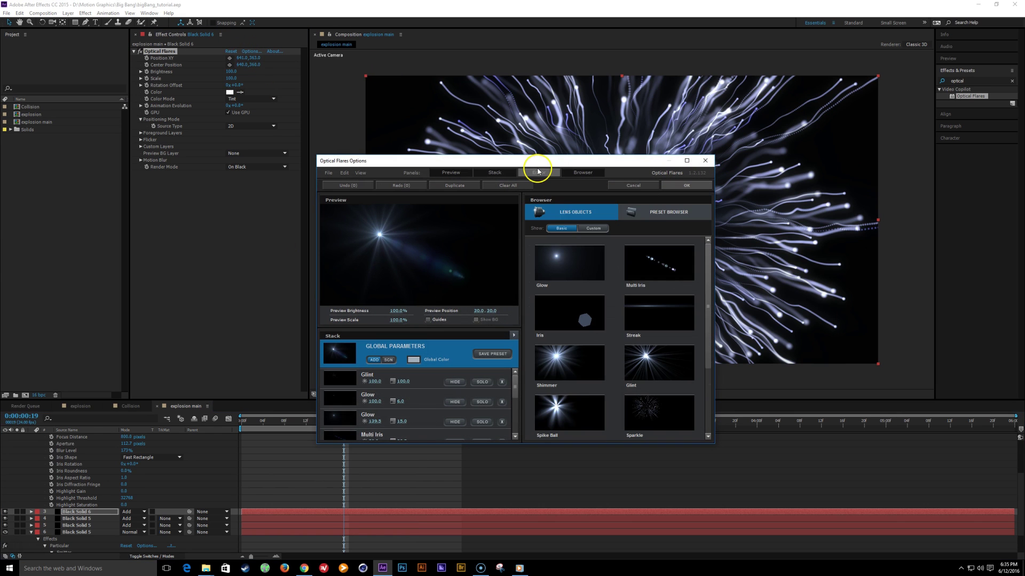
click(664, 213)
click(640, 374)
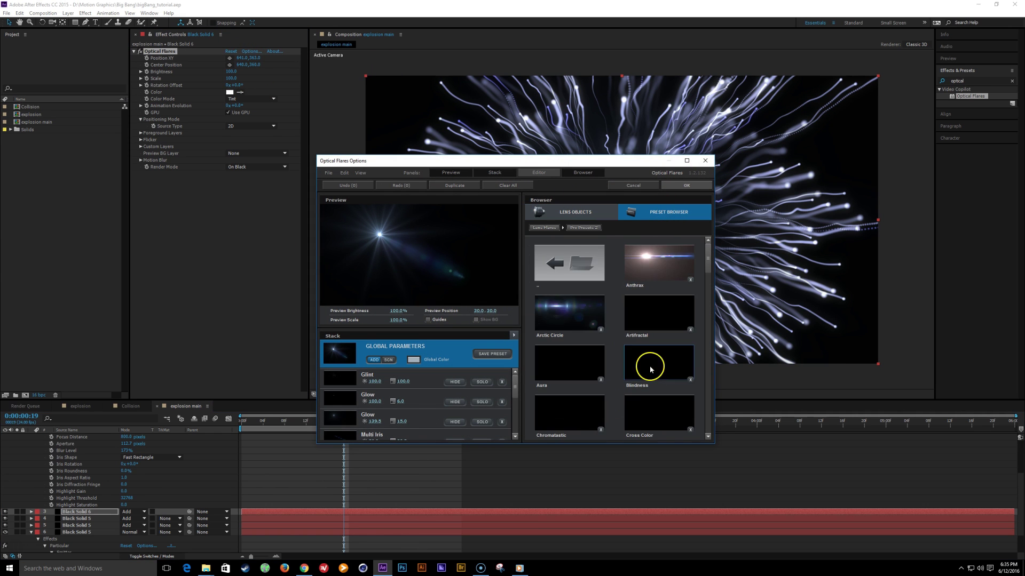
scroll(599, 342, down, 10)
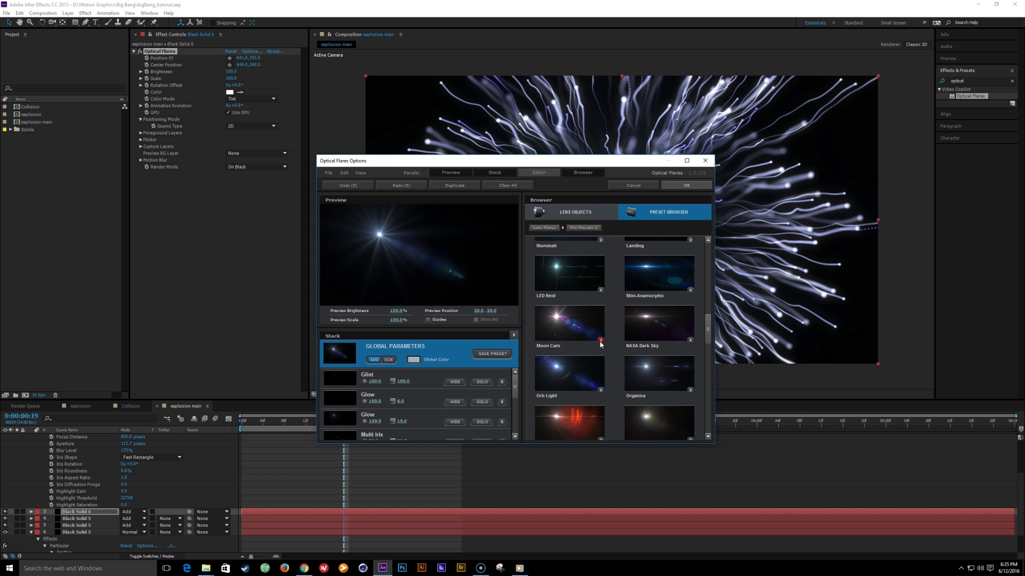
click(571, 319)
click(675, 186)
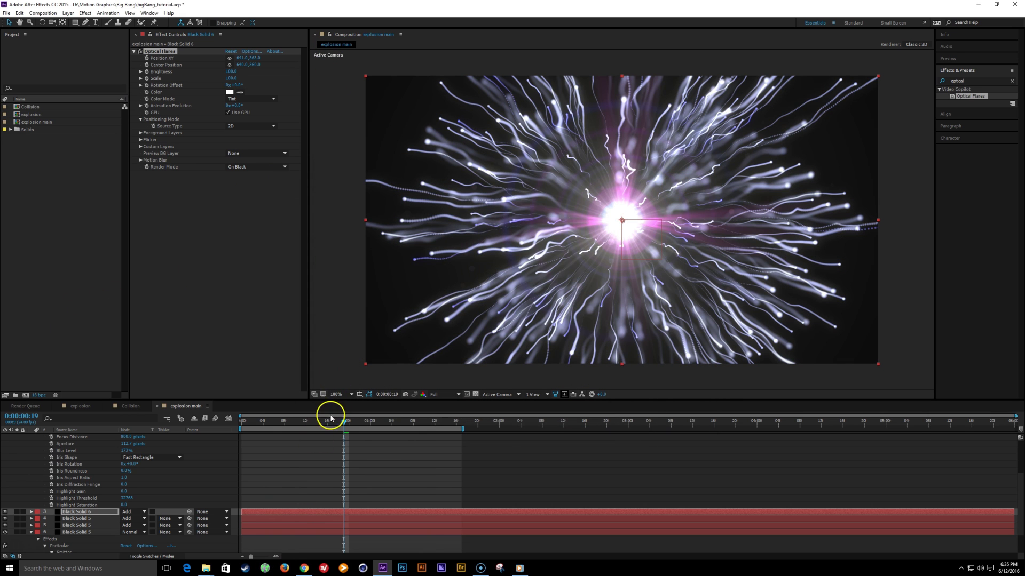
drag(276, 419, 363, 425)
key(ctrl+s)
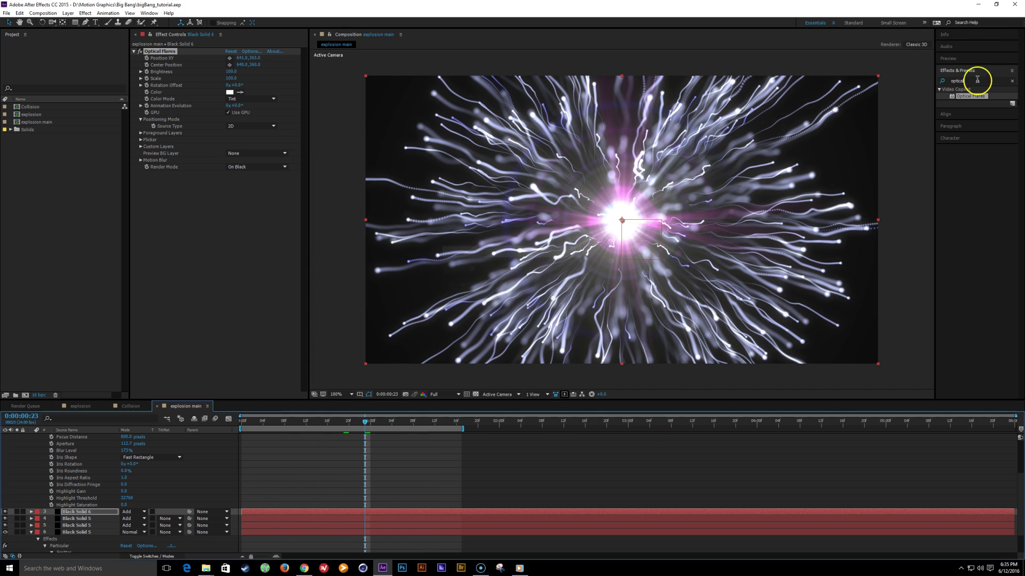
Increase the optical flare's brightness and reduce its scale to about 60
click(977, 80)
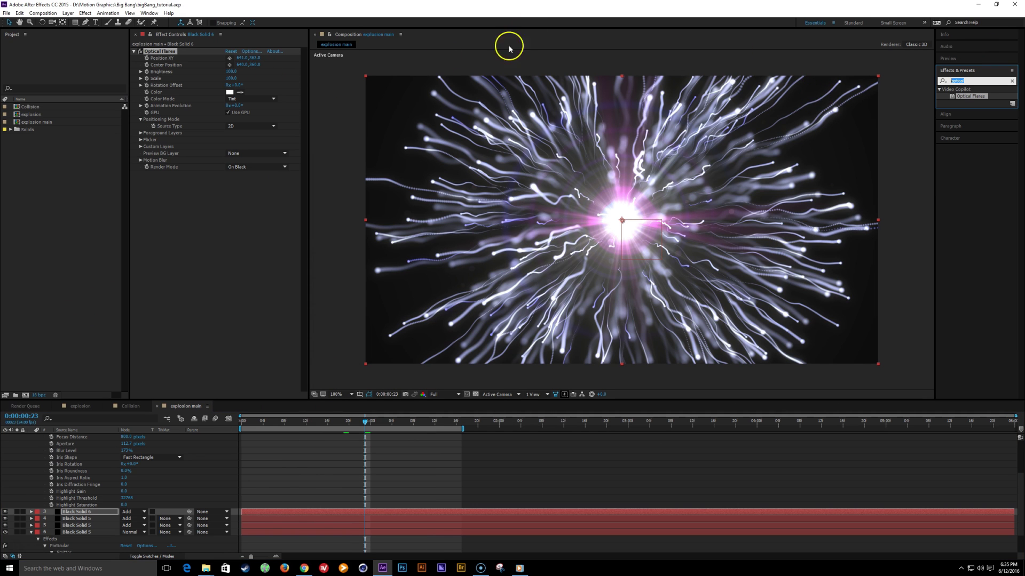
mouse_move(233, 81)
mouse_down()
mouse_move(219, 87)
mouse_move(246, 72)
mouse_move(229, 80)
mouse_up()
click(231, 78)
Apply the Curves effect to the flare solid and pull down the shadows of its RGB curve
click(967, 79)
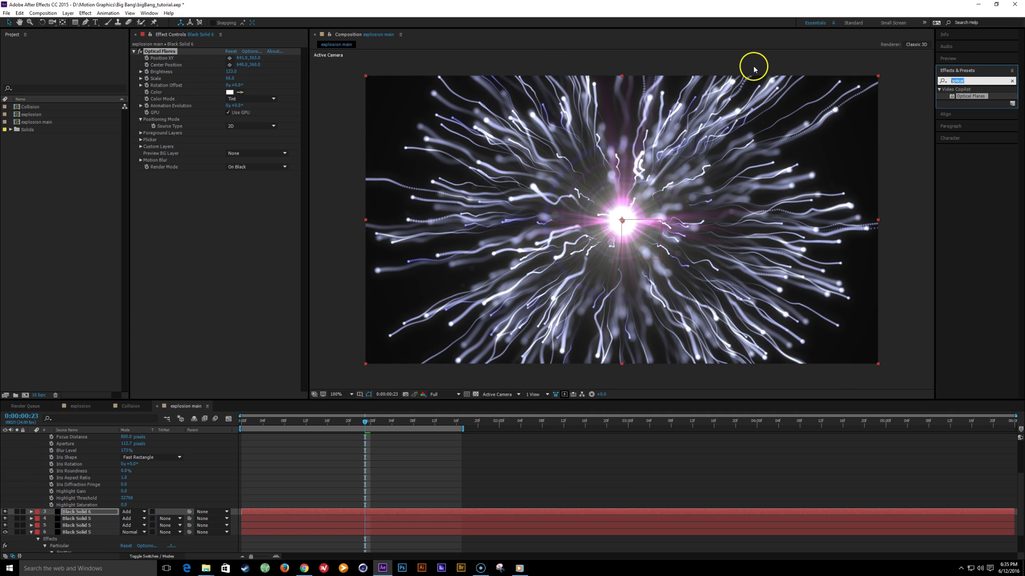
text(curv)
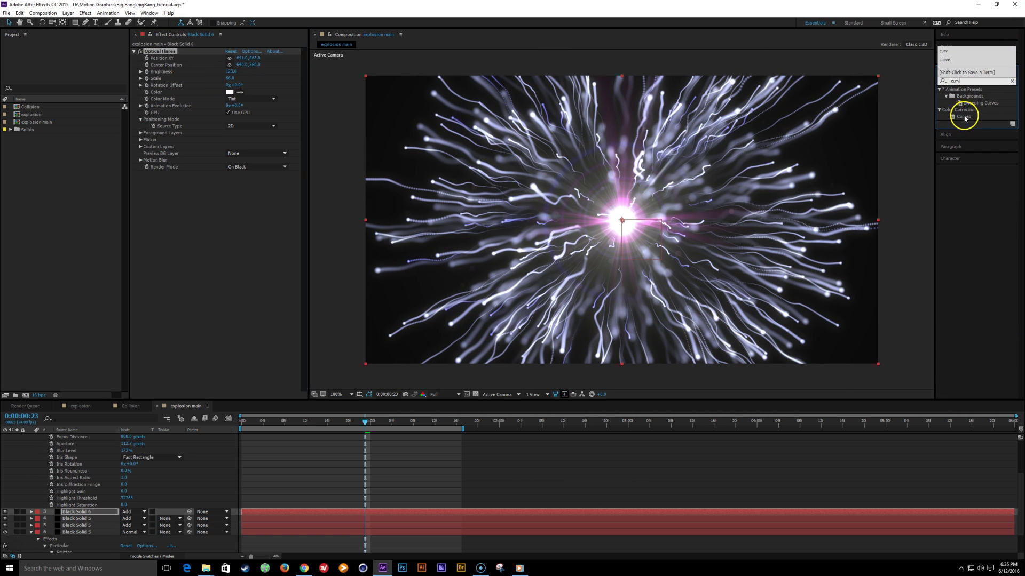
double_click(964, 117)
drag(173, 280, 178, 286)
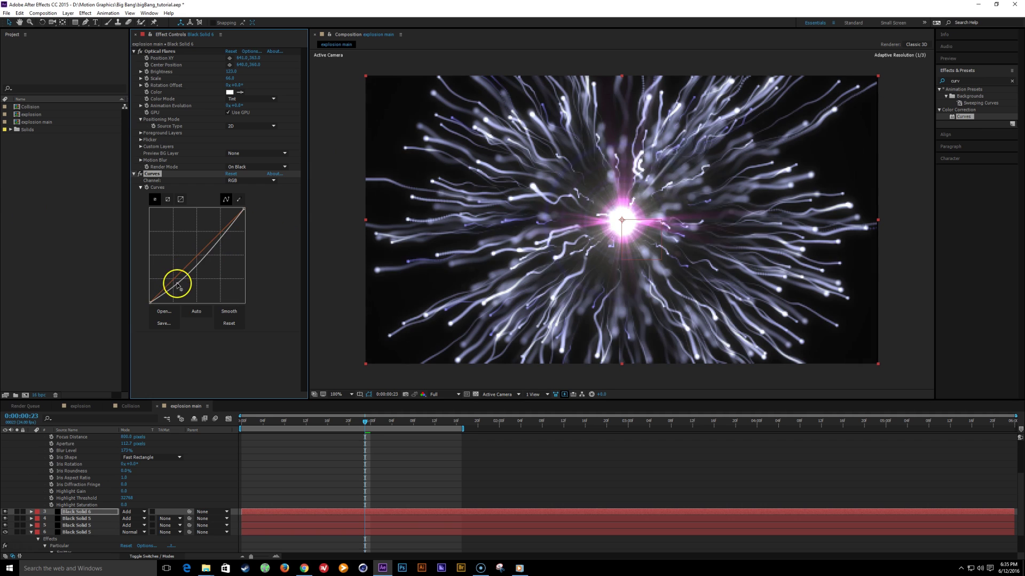
In the flare's Curves effect, lower the red channel slightly and raise the blue channel's midtones
click(241, 180)
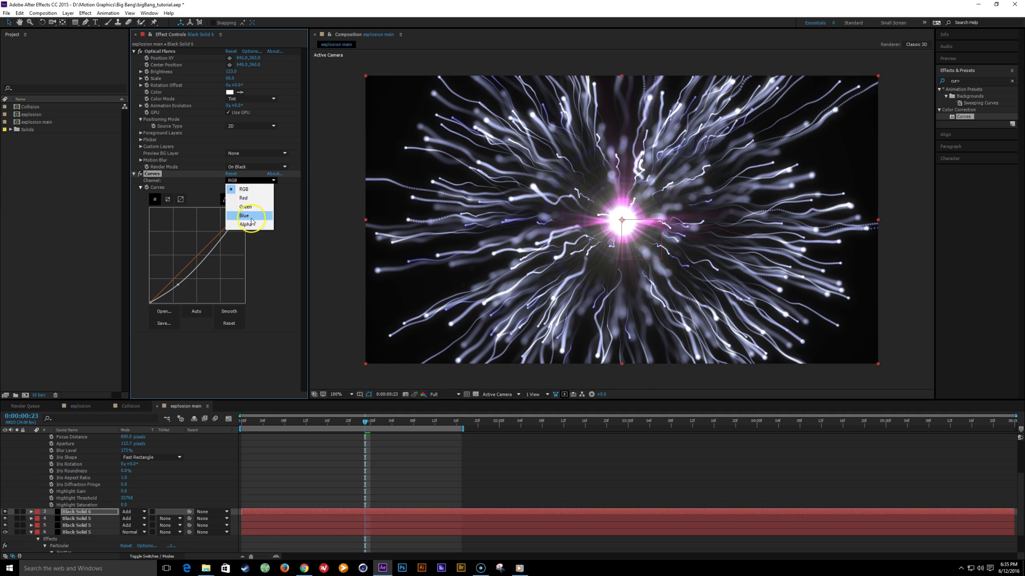
click(243, 197)
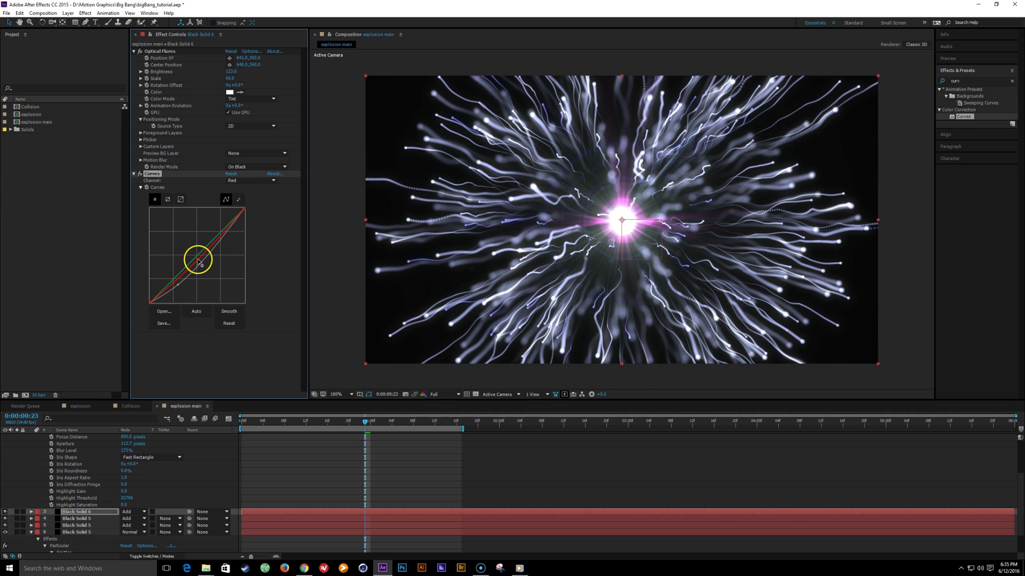
click(271, 180)
click(259, 209)
drag(199, 252, 203, 246)
key(comma)
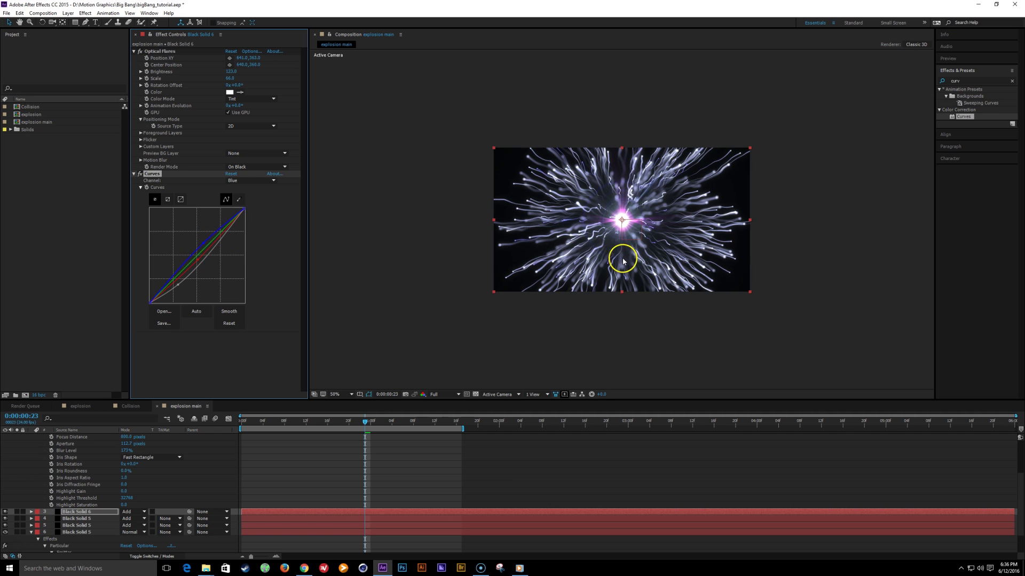
At the first frame, keyframe the flare's Brightness, Scale and Rotation Offset, with Brightness and Scale set to 0
key(Home)
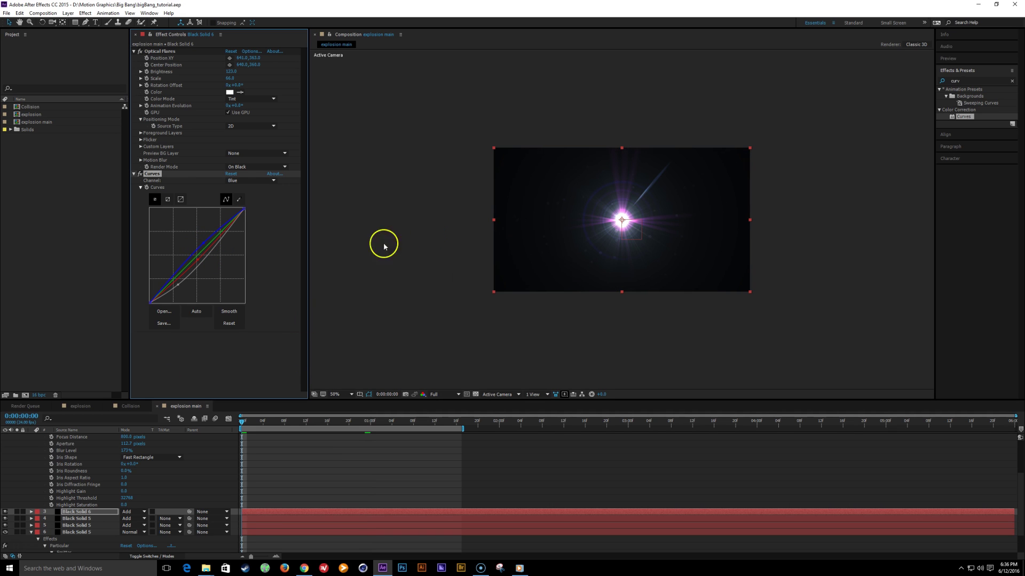
key(period)
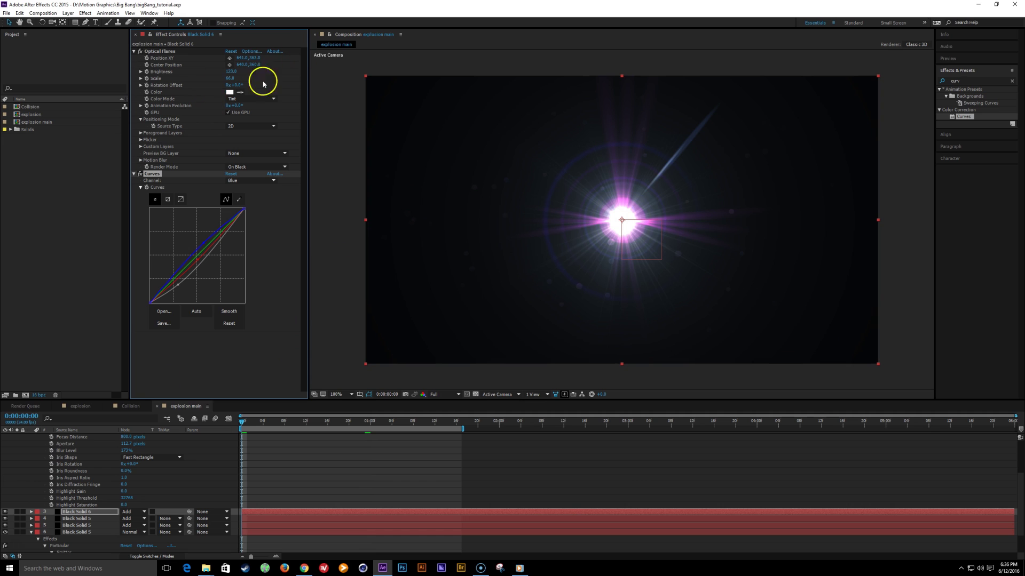
click(147, 76)
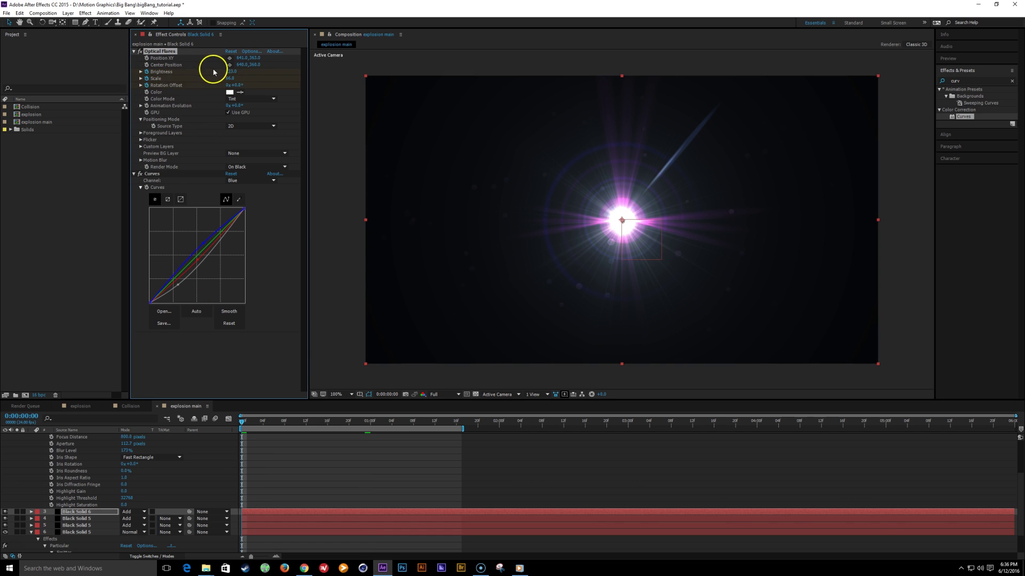
key(Return)
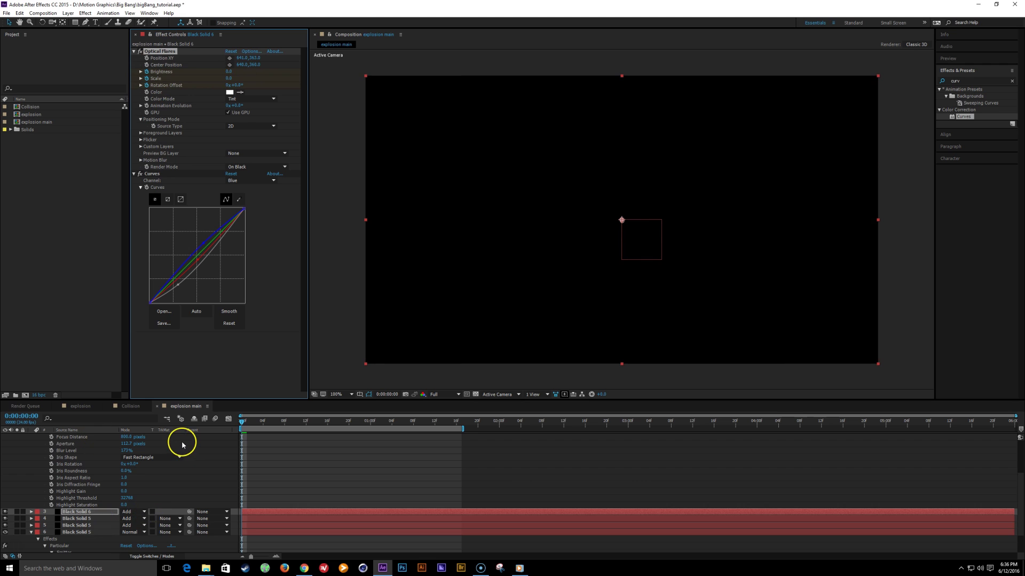
Two frames in, raise the optical flare's Brightness and Scale to keyframe its opening burst
key(Page_Down)
key(Page_Down)
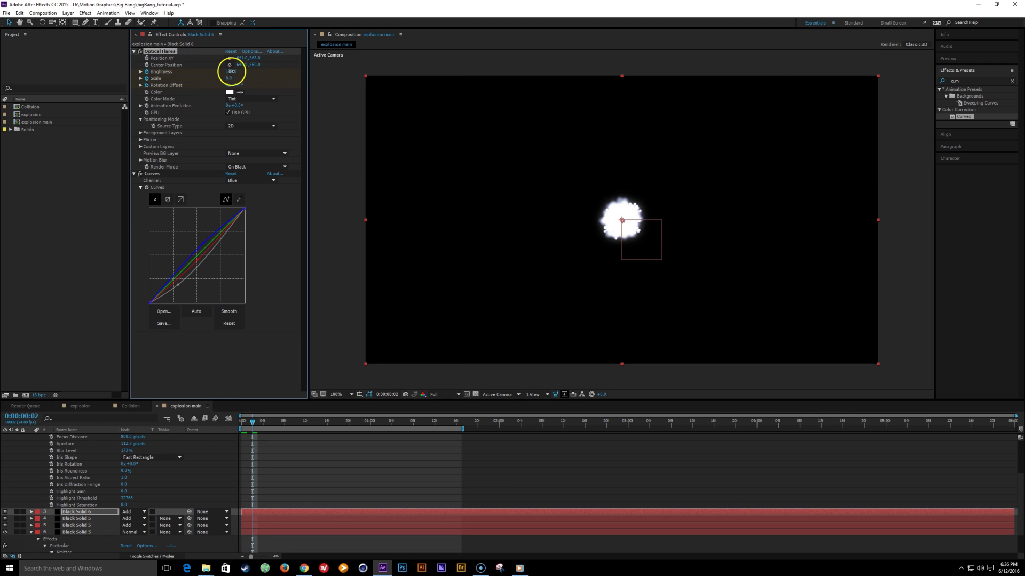
mouse_move(233, 77)
mouse_down()
mouse_move(248, 75)
mouse_move(237, 79)
mouse_up()
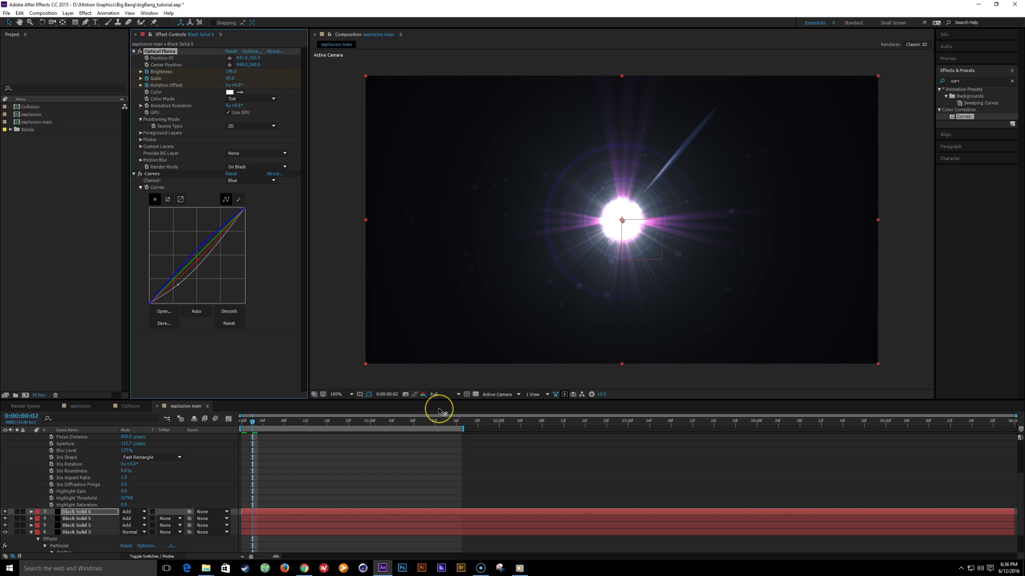
Preview the explosion with the animated flare and compare it with the bigbang_sounds reference video
key(space)
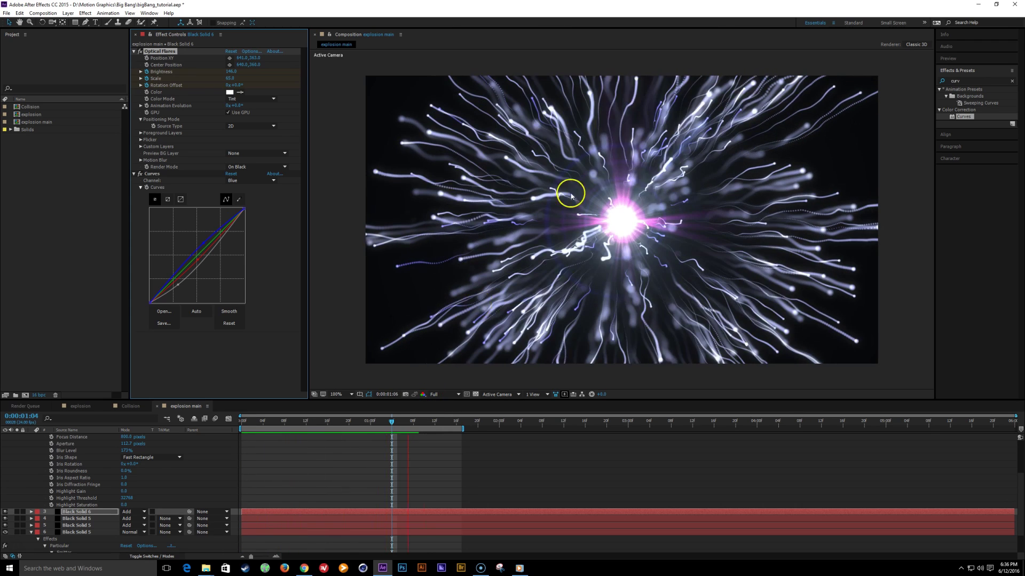
key(space)
drag(424, 425, 382, 432)
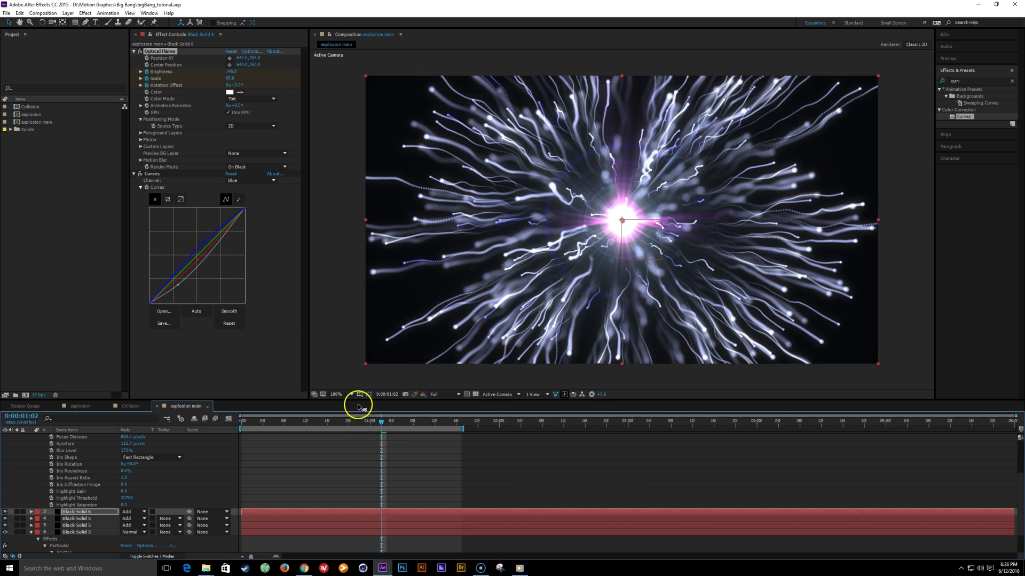
drag(246, 422, 322, 423)
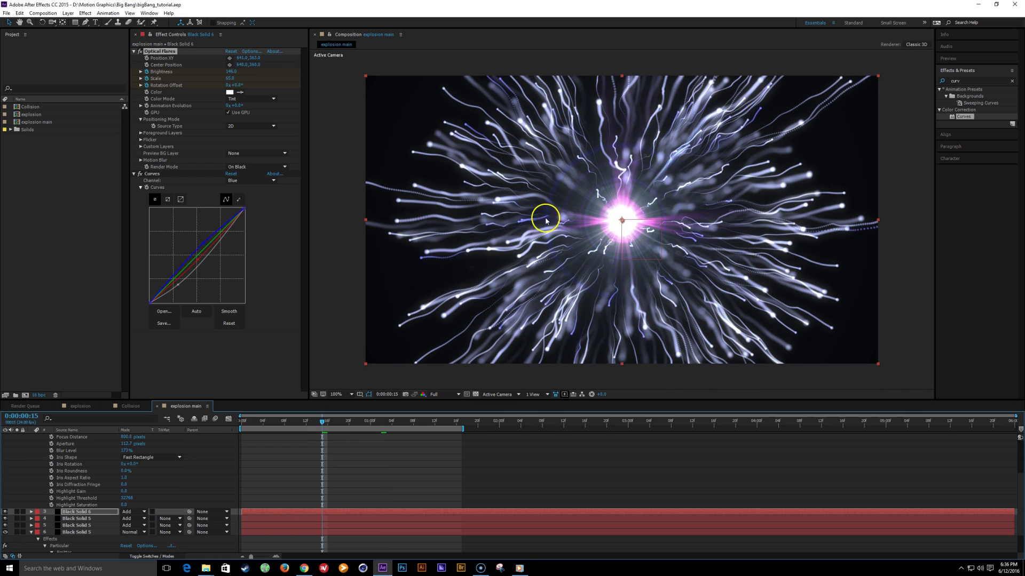
click(520, 568)
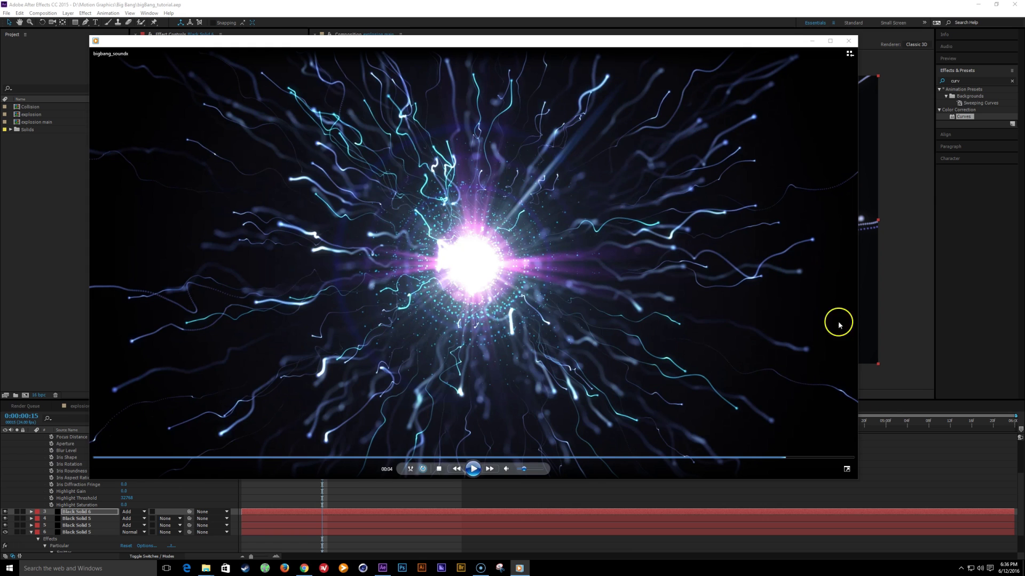
click(899, 356)
Create a comp-sized black solid above the optical flare layer
scroll(150, 497, up, 3)
scroll(150, 511, down, 3)
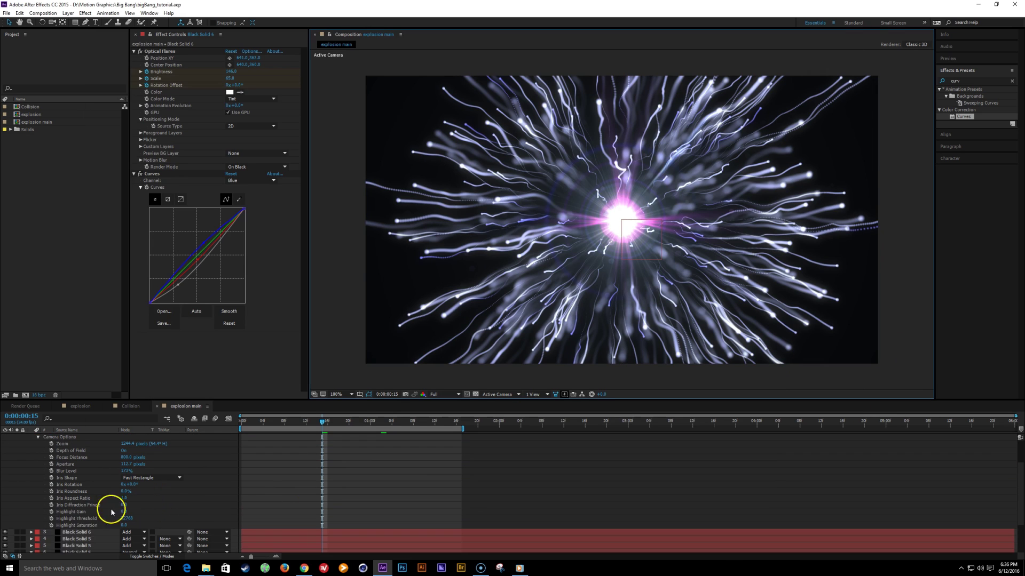
click(75, 532)
key(ctrl+y)
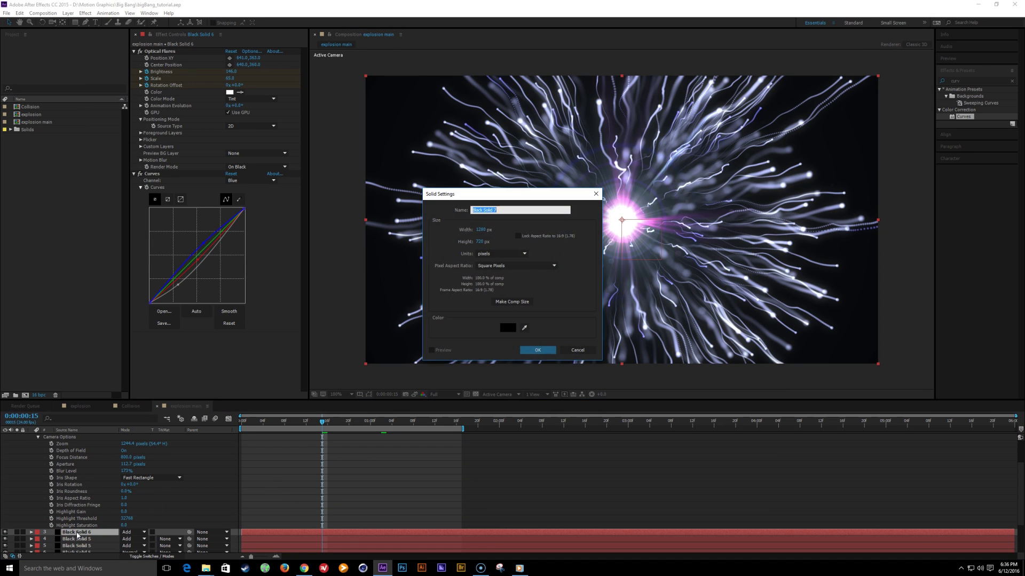
key(Return)
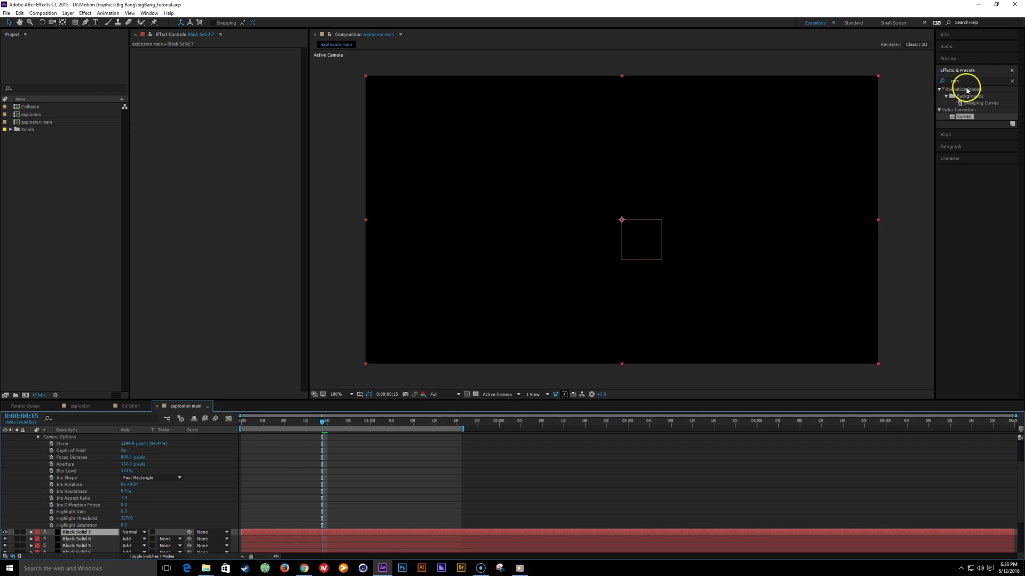
Apply the Trapcode Form effect to the new solid and solo its layer
click(961, 80)
text(form)
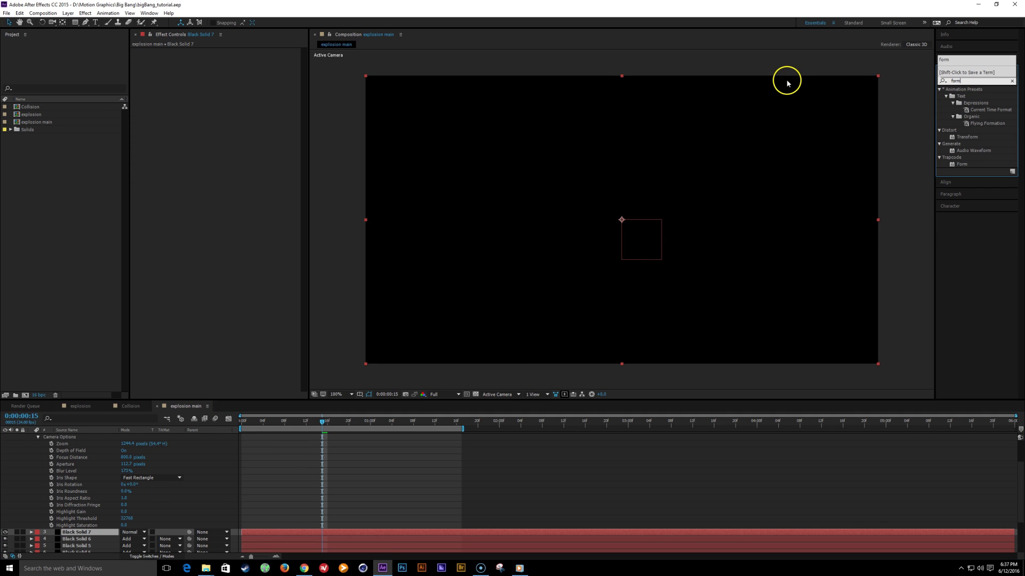
double_click(961, 165)
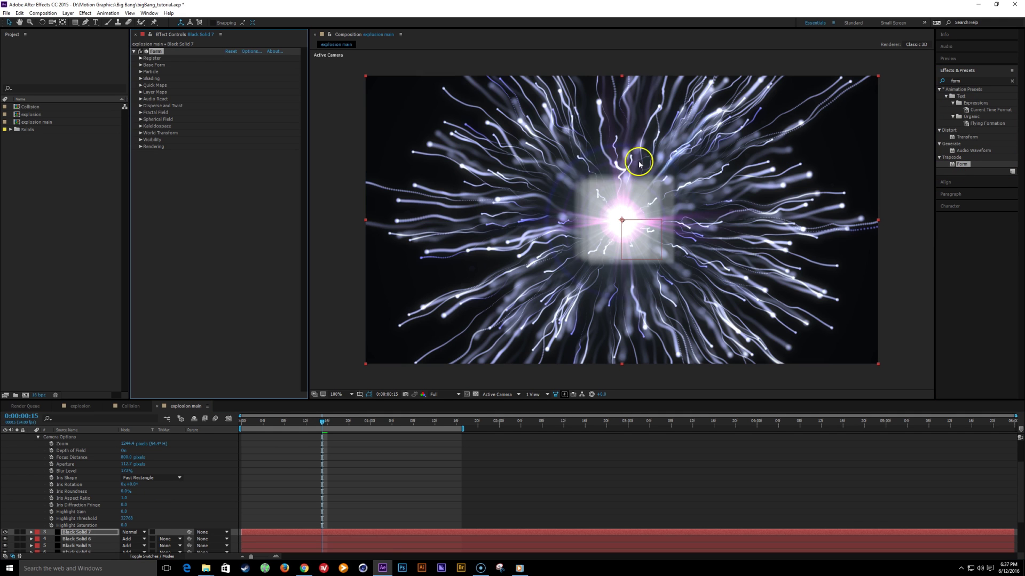
click(16, 532)
Set Form's Render Mode to Full Render and its Base Form to Sphere - Layered
click(141, 146)
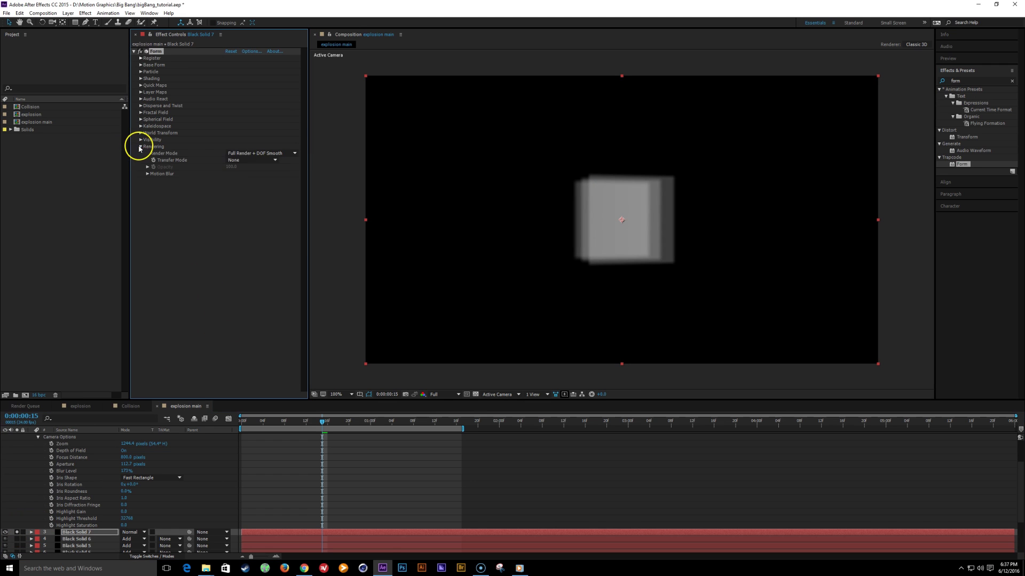
click(260, 154)
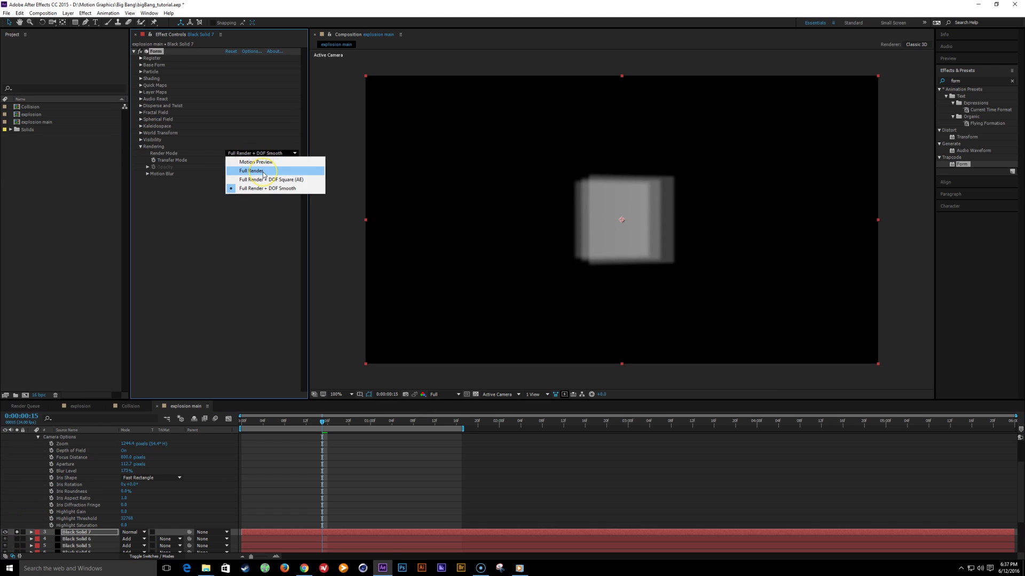
click(263, 172)
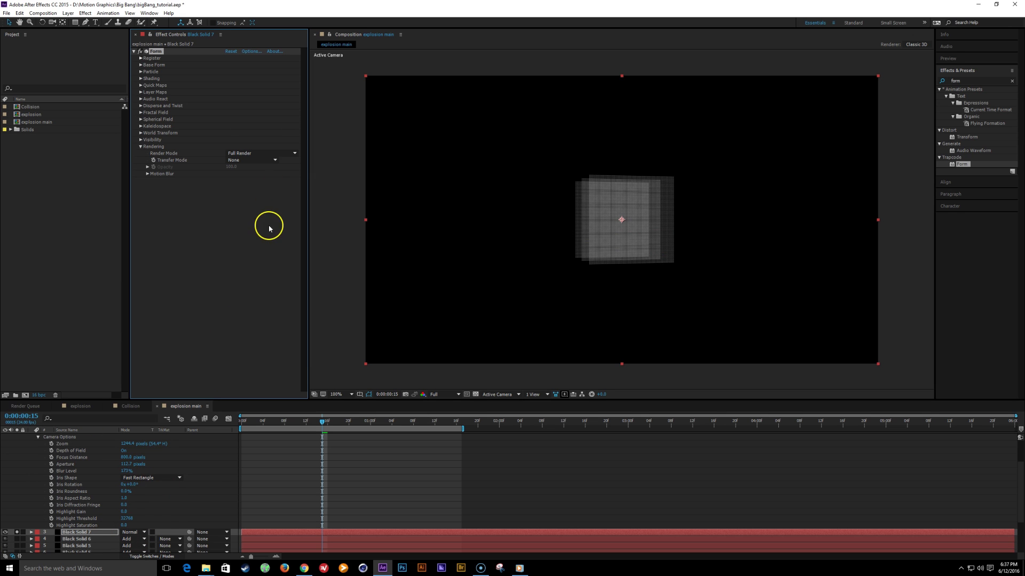
click(141, 64)
click(257, 71)
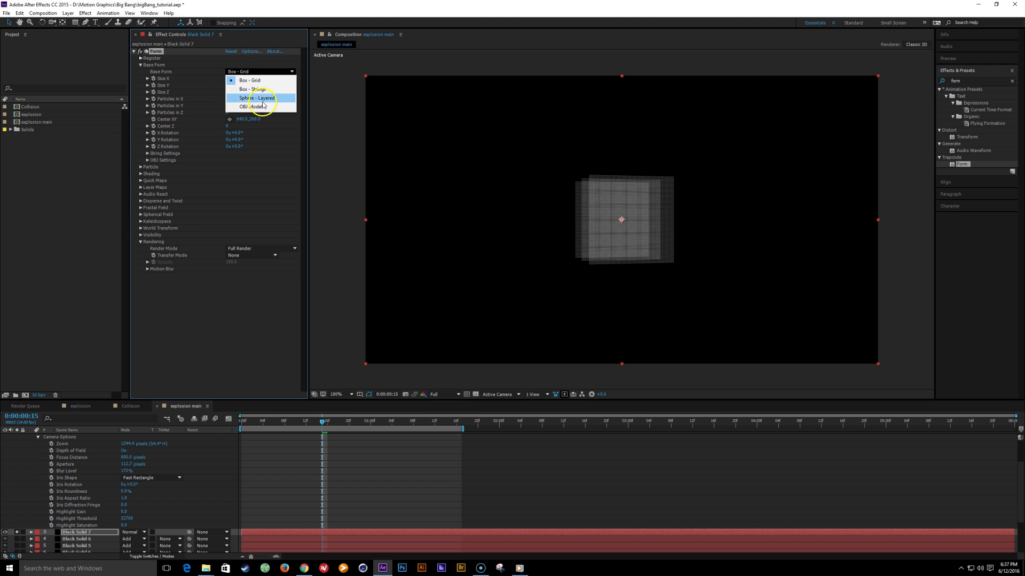
click(264, 99)
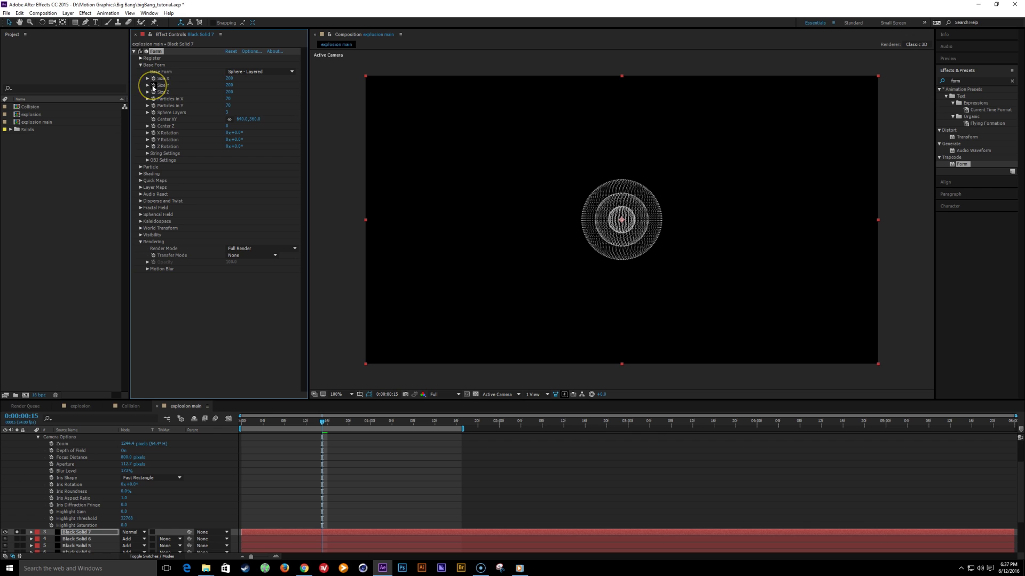
Link Form's Size Y and Size Z to Size X with expressions, and enlarge Size X to about 360
alt+click(153, 85)
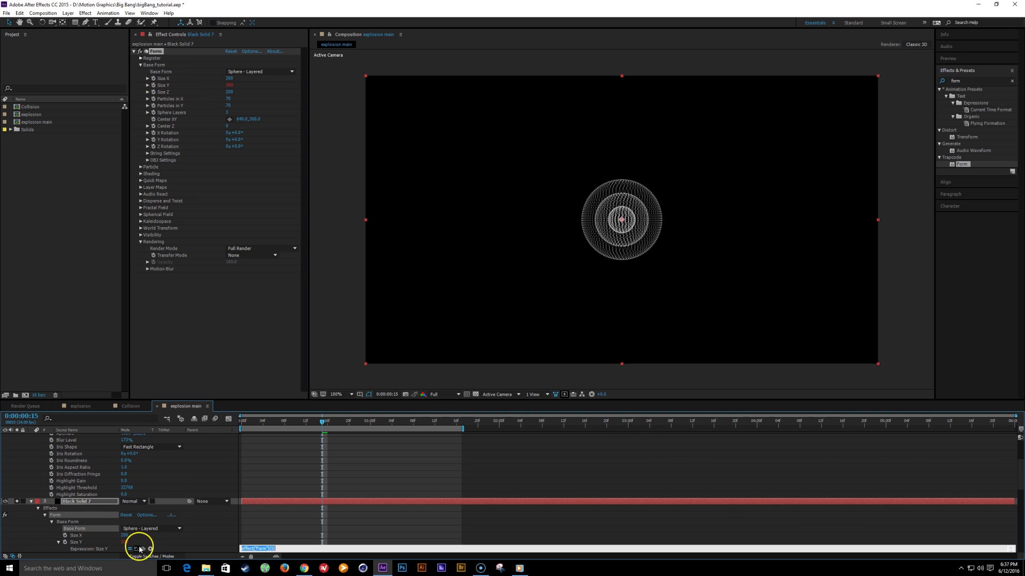
drag(143, 549, 82, 538)
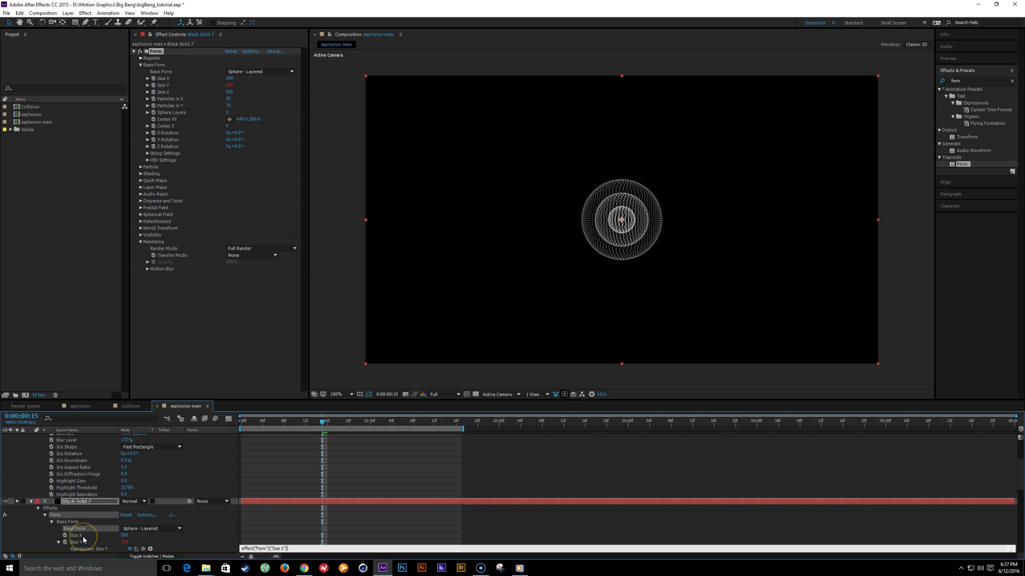
alt+click(153, 92)
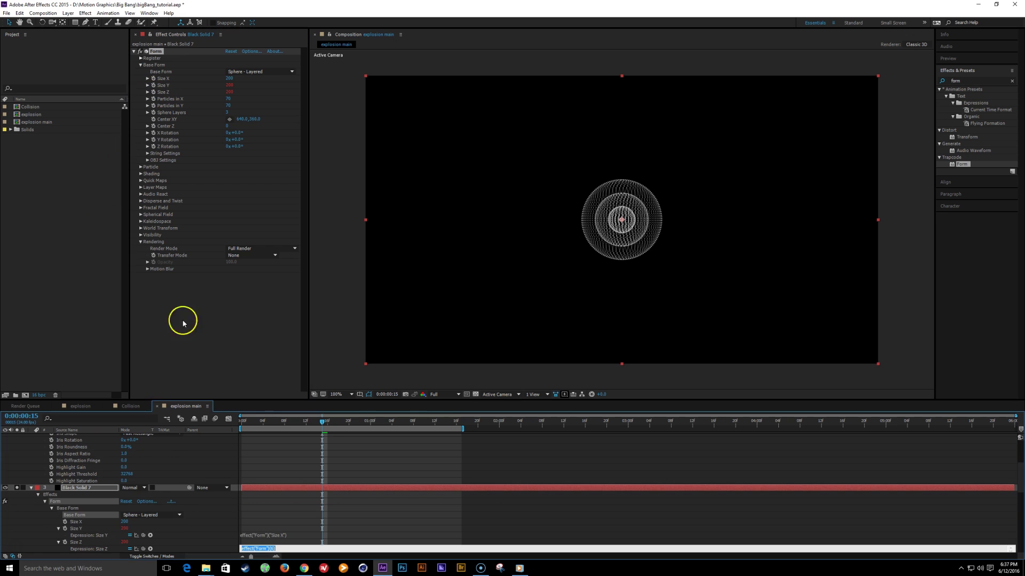
drag(142, 549, 80, 522)
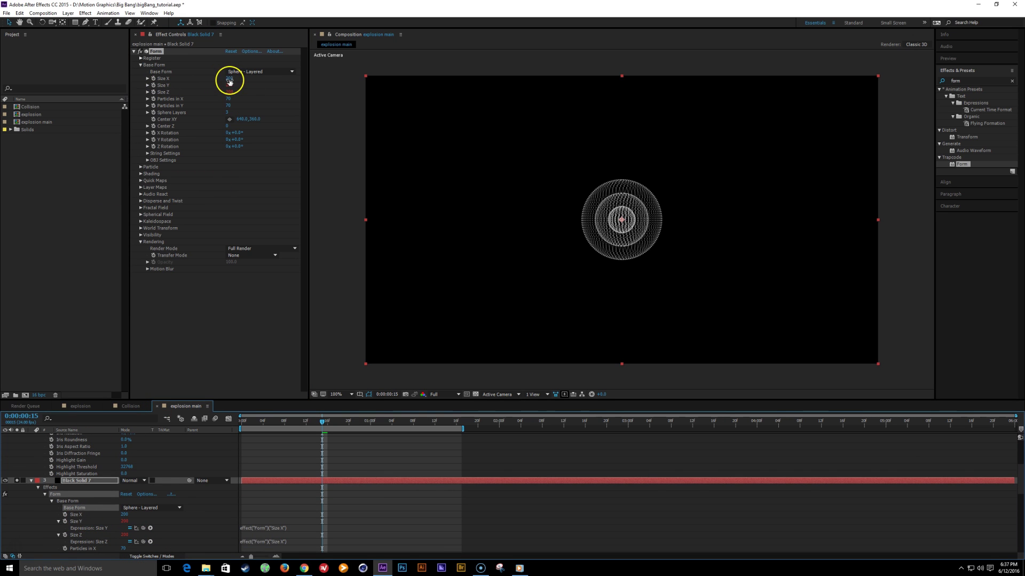
drag(229, 81, 222, 75)
key(ctrl+s)
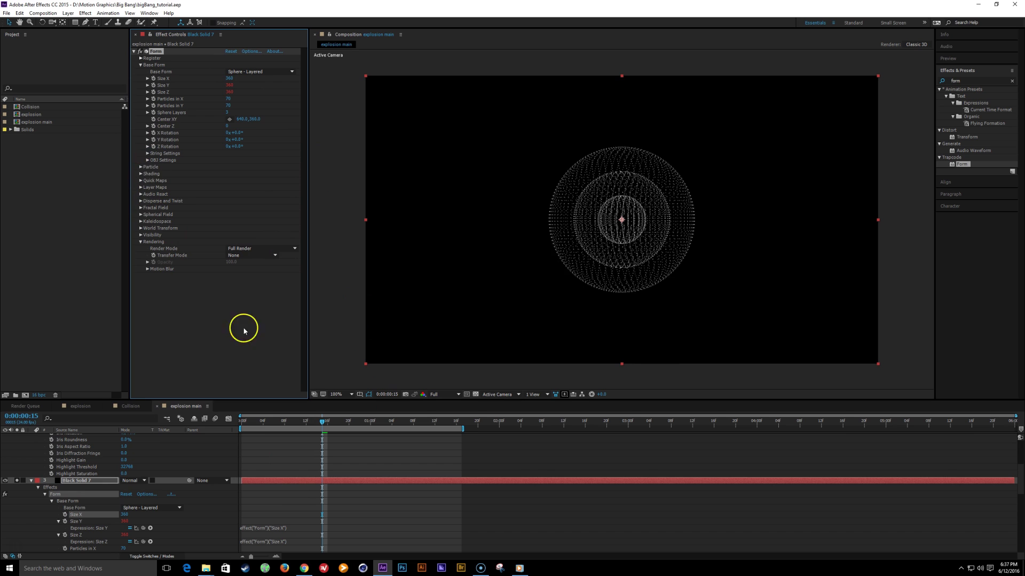
Unsolo the Form solid and set its blending mode to Add
click(18, 481)
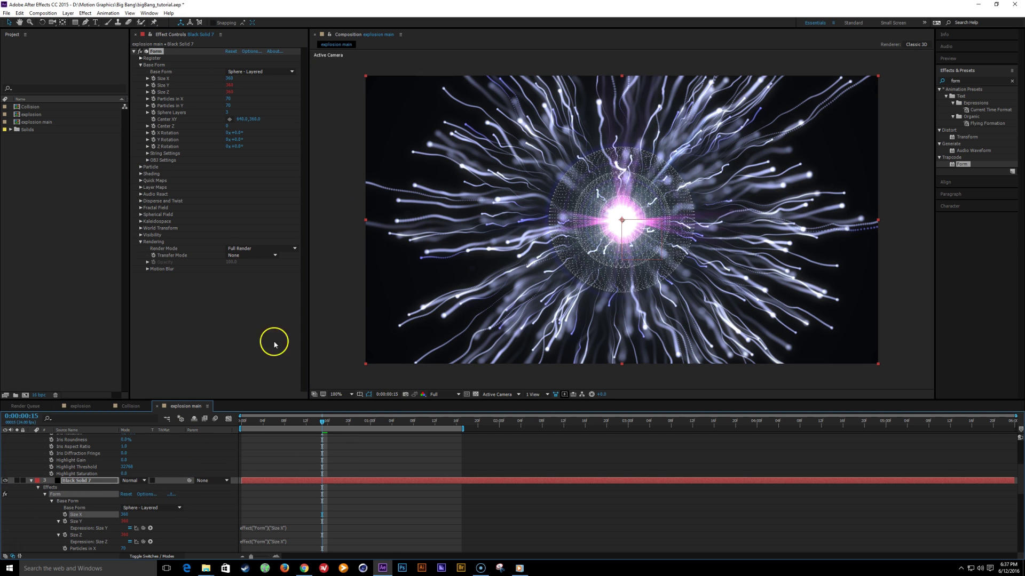
click(132, 480)
click(160, 209)
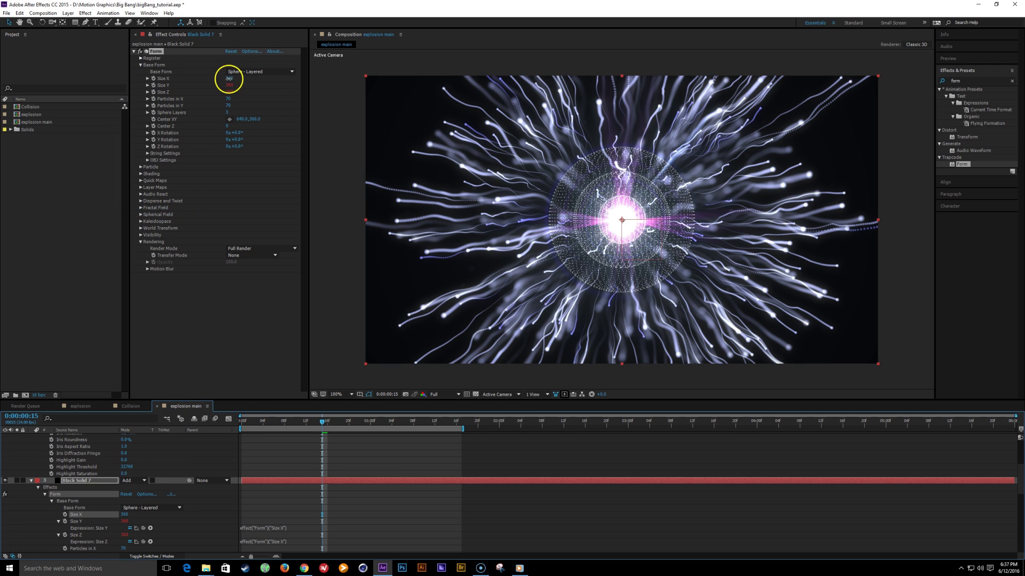
Reduce the Form sphere's Size X to about 253 and lower Particles in X and Y to about 40
mouse_move(228, 78)
mouse_down()
mouse_move(177, 94)
mouse_move(241, 81)
mouse_up()
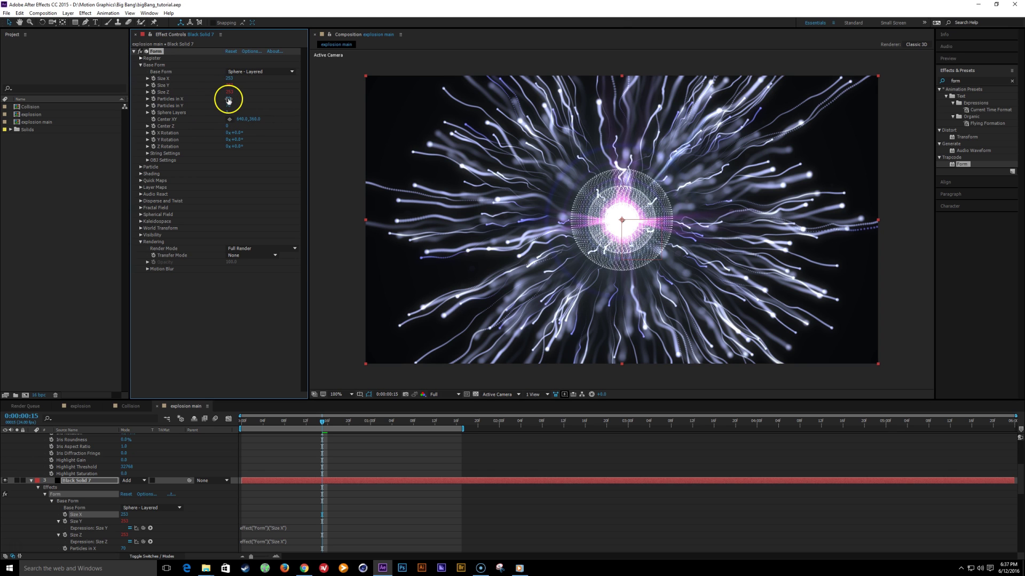
click(228, 100)
text(40)
key(Return)
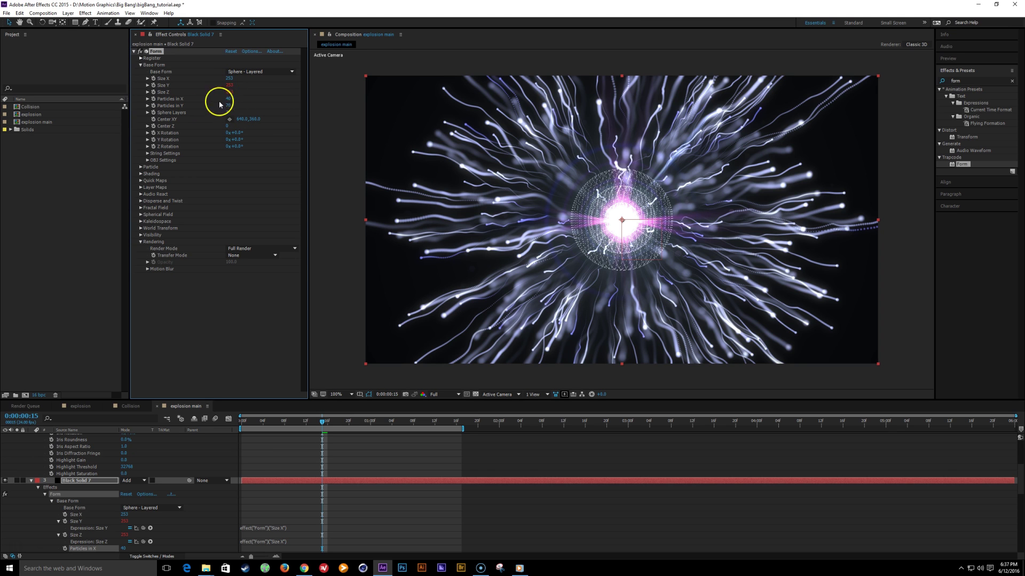
mouse_move(227, 107)
mouse_down()
mouse_move(219, 109)
mouse_move(229, 101)
mouse_up()
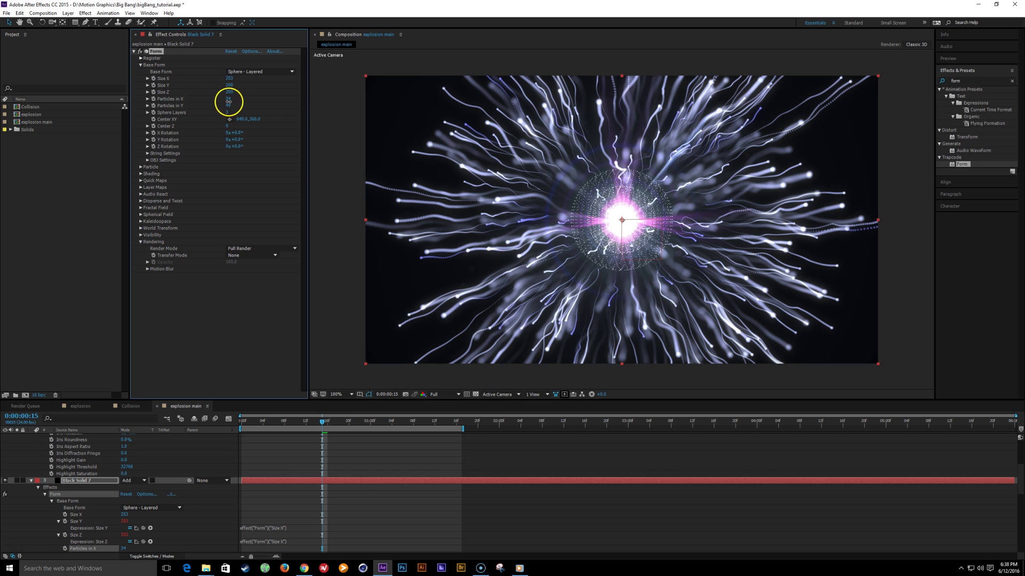
In Form's Particle settings, set Size Random and Opacity Random to 50
click(140, 167)
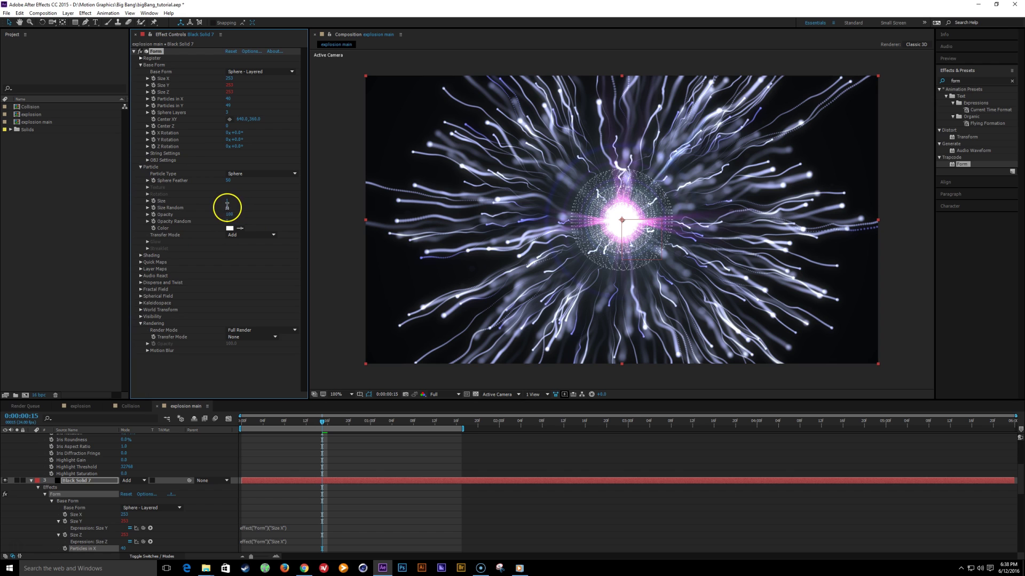
click(227, 207)
key(Return)
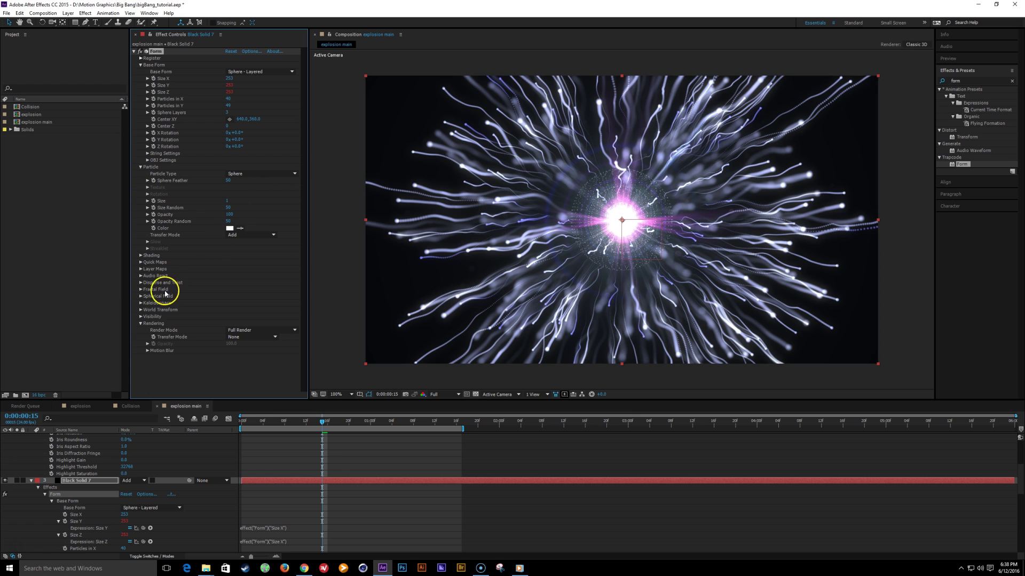
Set the Affect Size of Form's Fractal Field to 1
click(141, 290)
scroll(213, 290, down, 2)
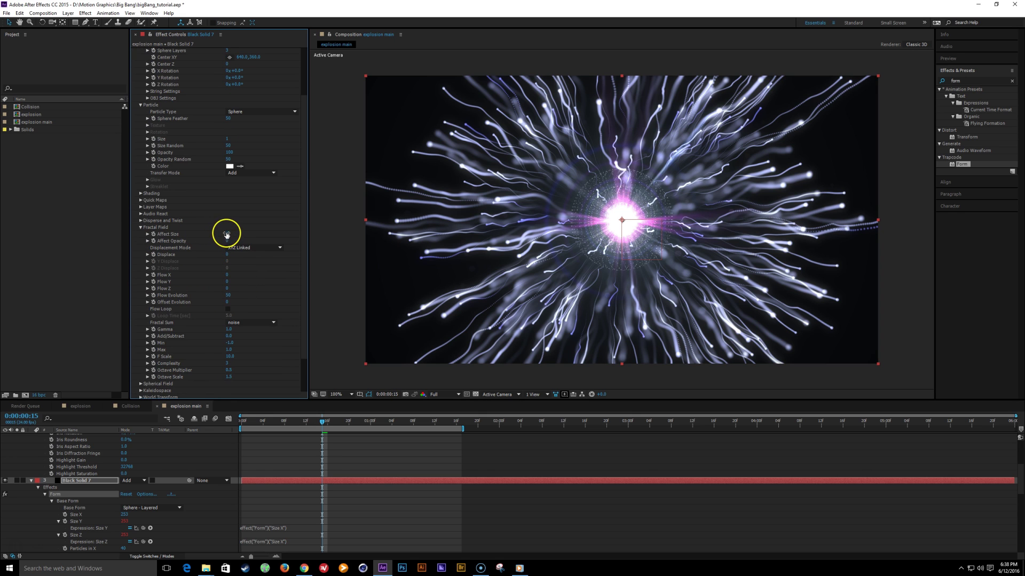
click(227, 234)
text(1)
Use a white-cyan-blue gradient as Form's Color Map in Quick Maps and map opacity and color over radial
click(141, 200)
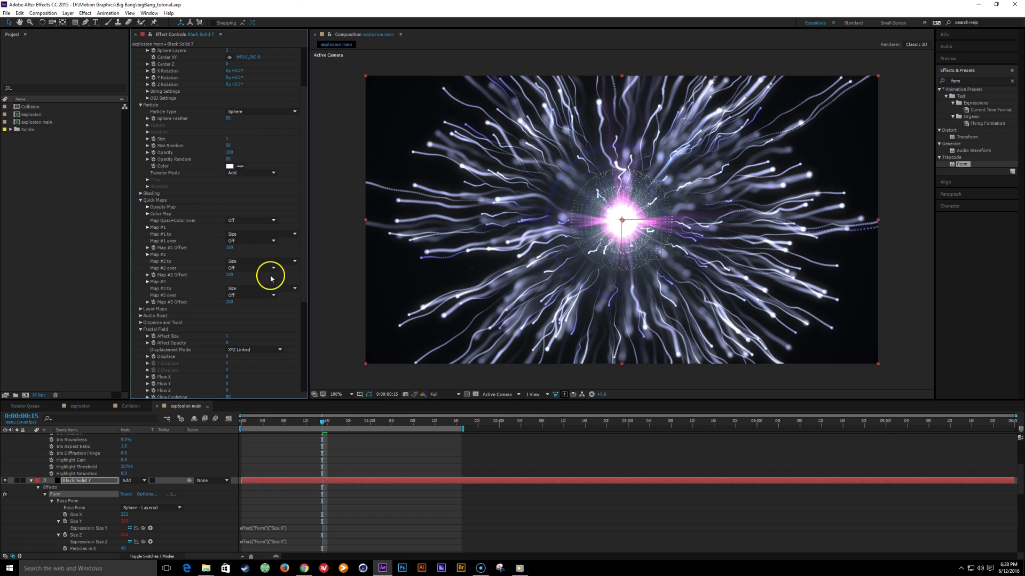
click(148, 214)
click(262, 238)
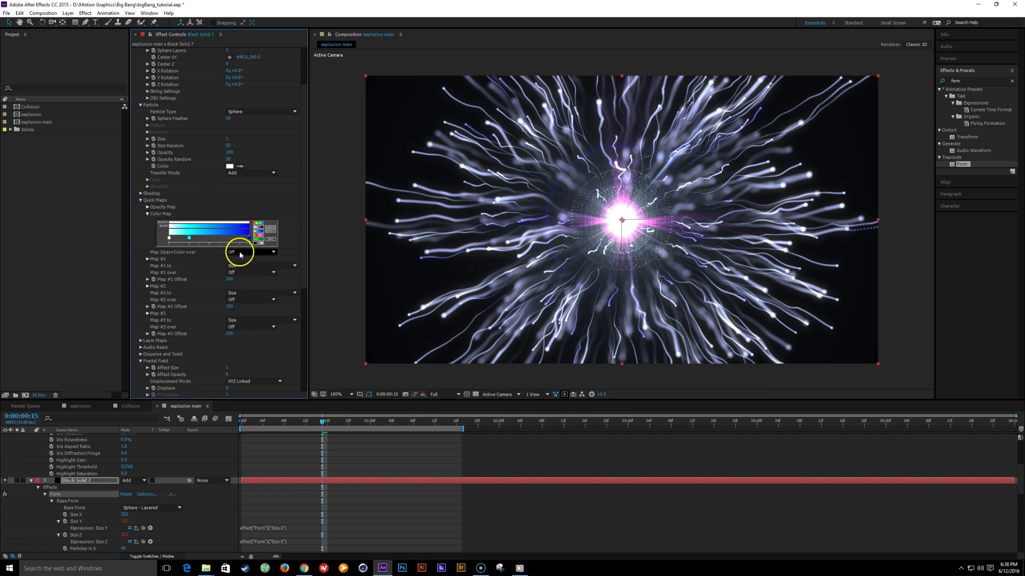
click(241, 252)
click(250, 296)
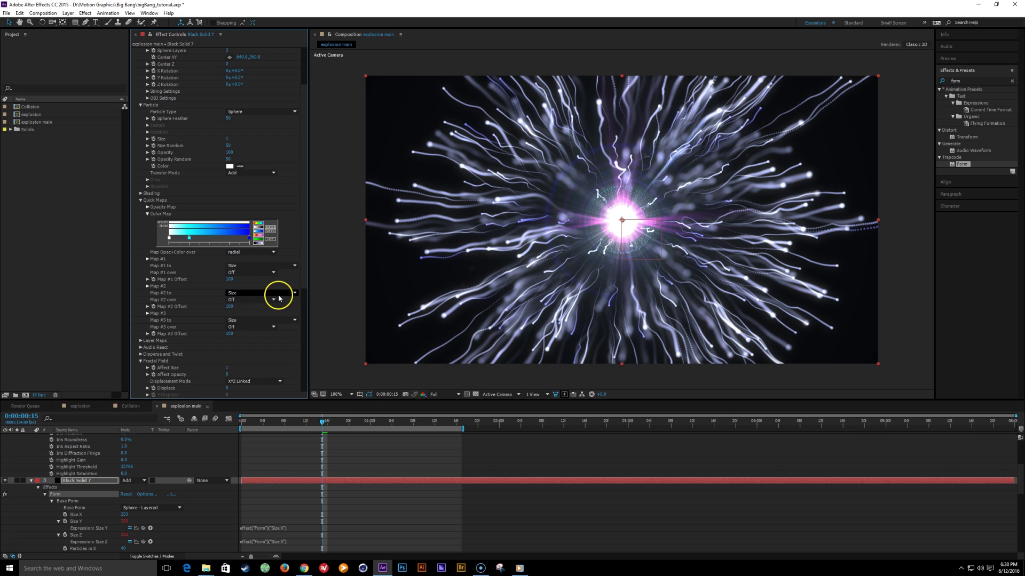
Shift the Color Map's cyan stop toward the blue end and change the end stop to a lighter violet-blue
drag(191, 240, 205, 241)
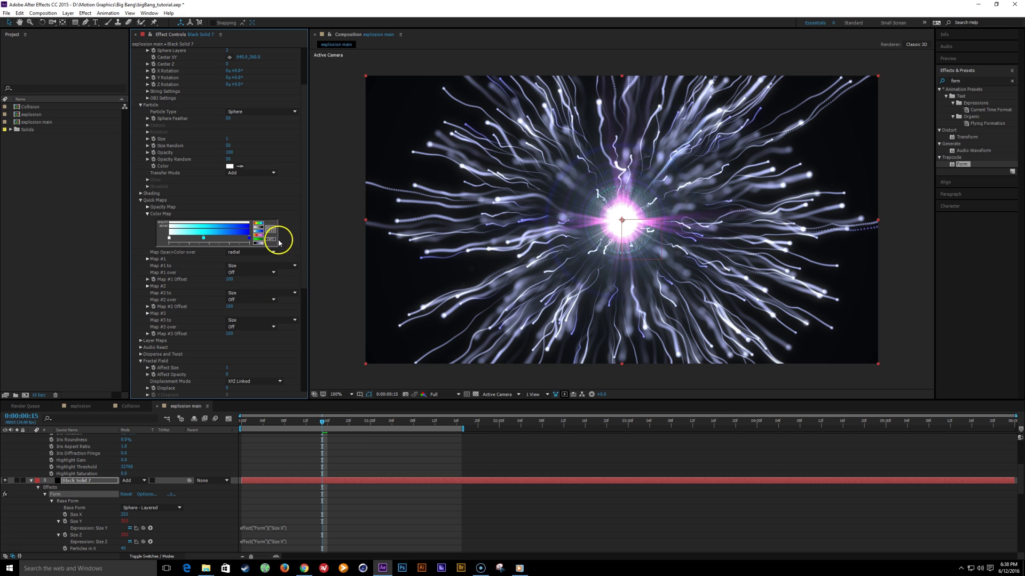
double_click(249, 238)
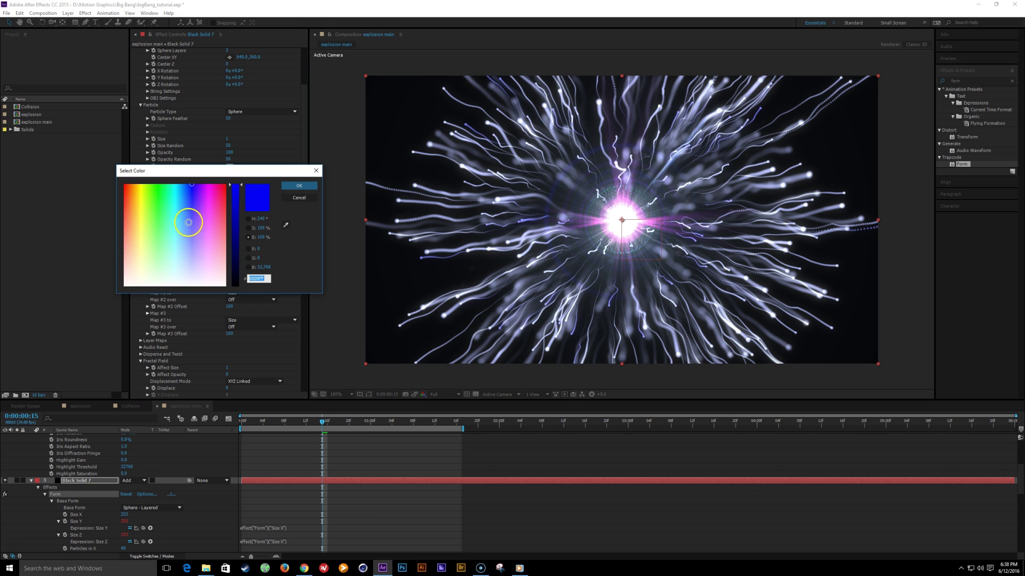
drag(190, 227, 213, 238)
click(299, 186)
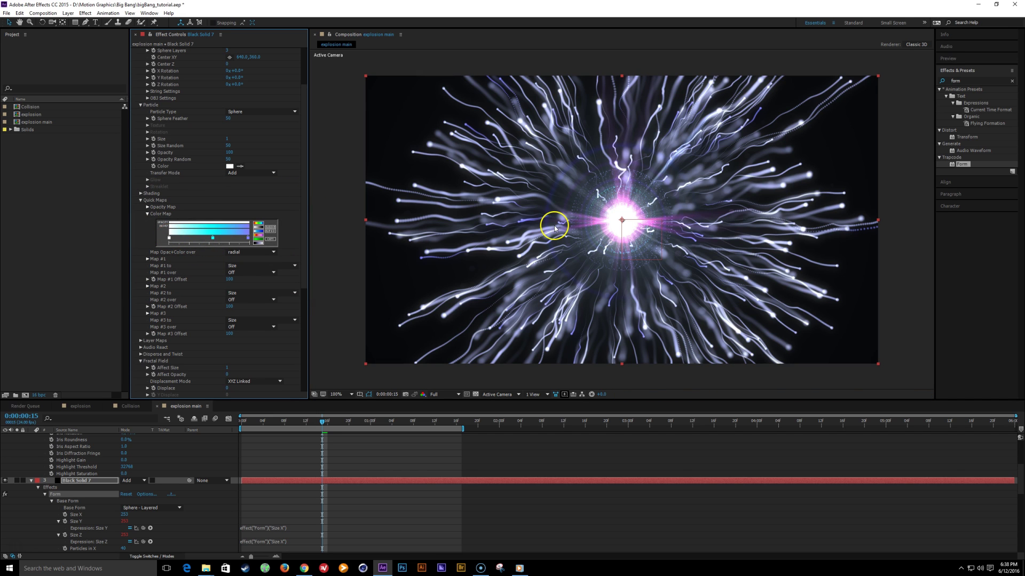
Apply the Glow effect to the Form particle layer, set Glow Radius to about 21 and Glow Intensity to 0.5, and save
click(956, 80)
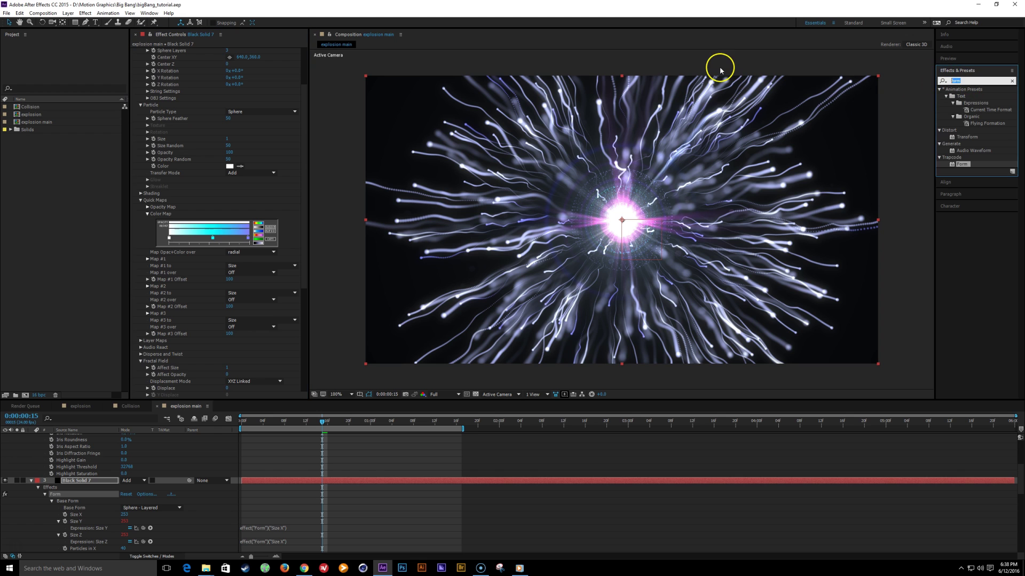
text(glow)
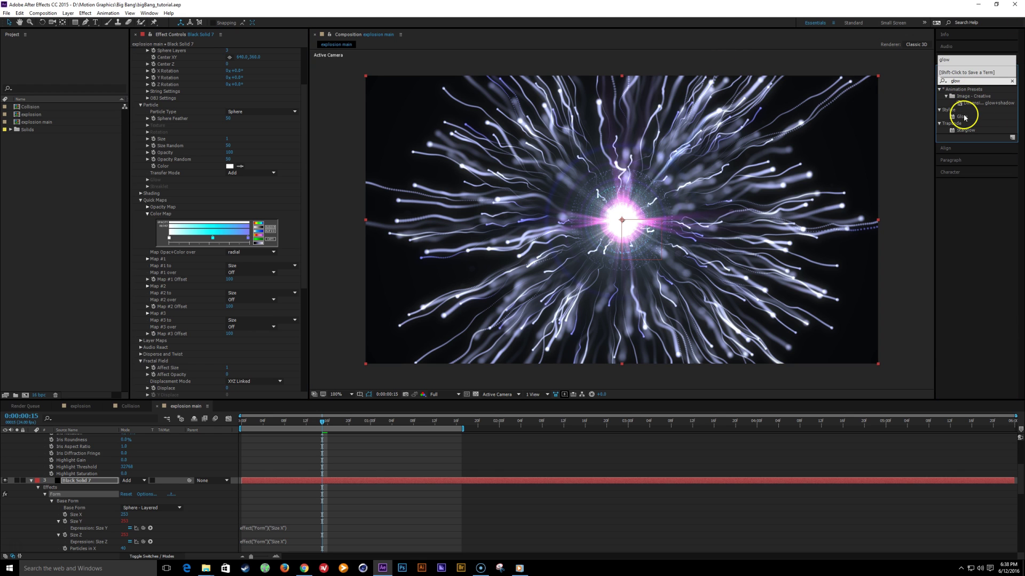
double_click(963, 117)
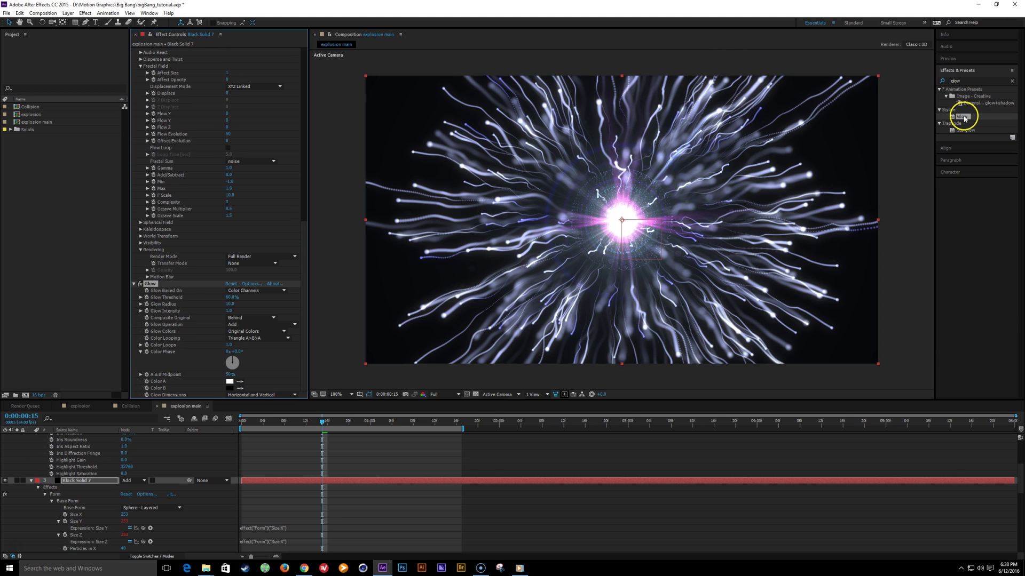
drag(229, 304, 238, 309)
click(229, 310)
key(ctrl+s)
Solo the Form layer and place a keyframe for its current Size X at frame 2
click(18, 480)
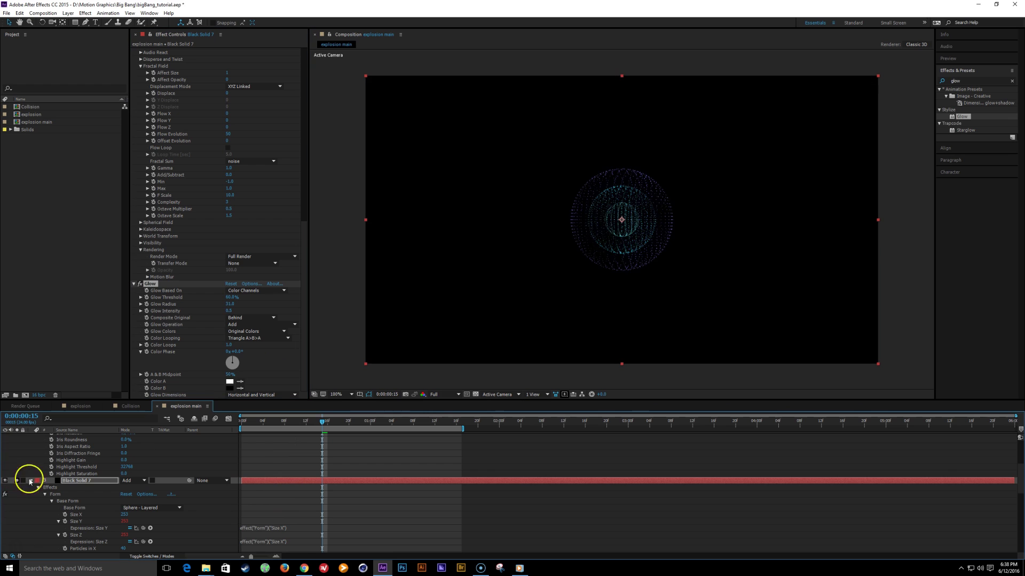
key(Home)
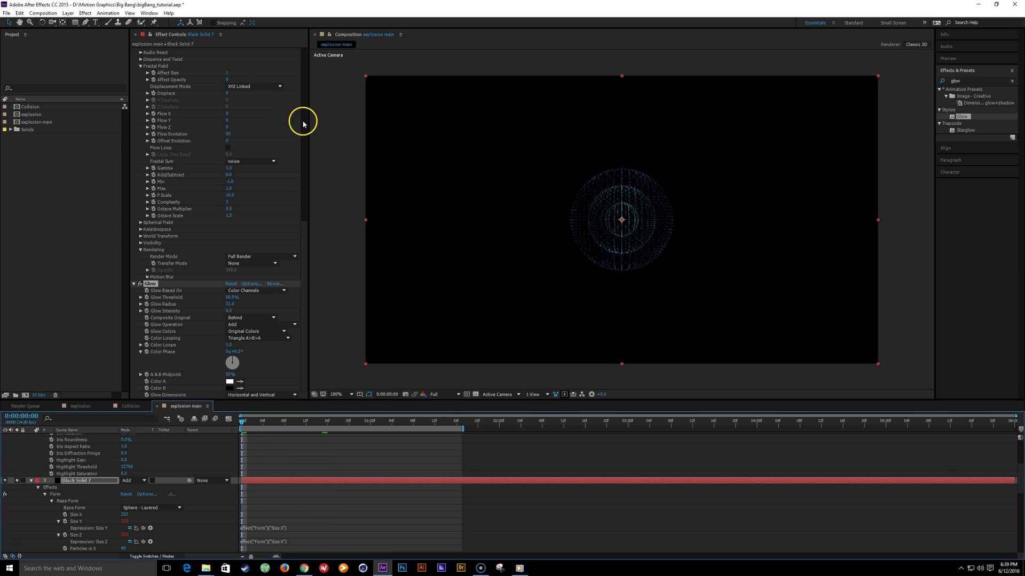
drag(308, 235, 298, 51)
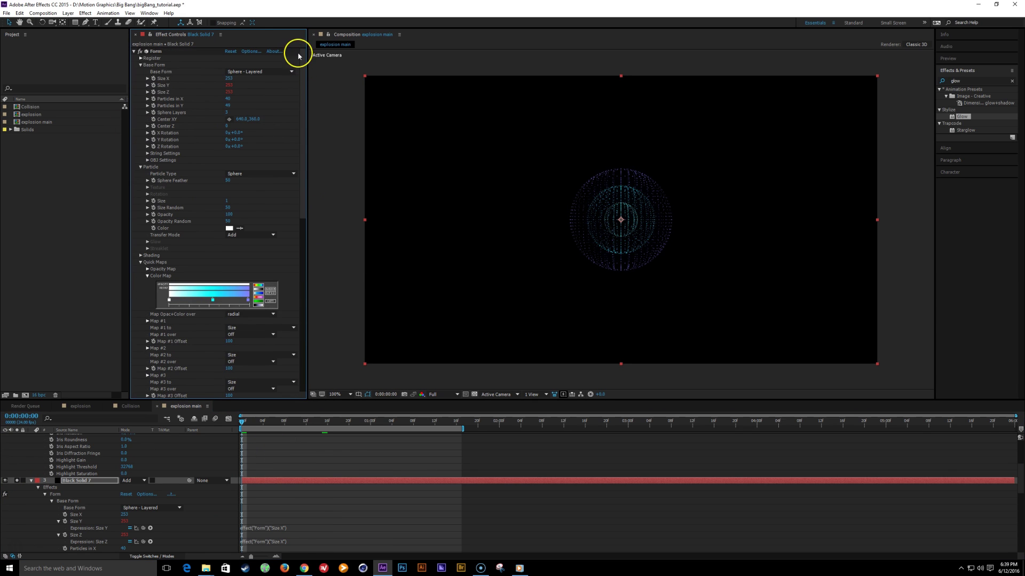
click(153, 78)
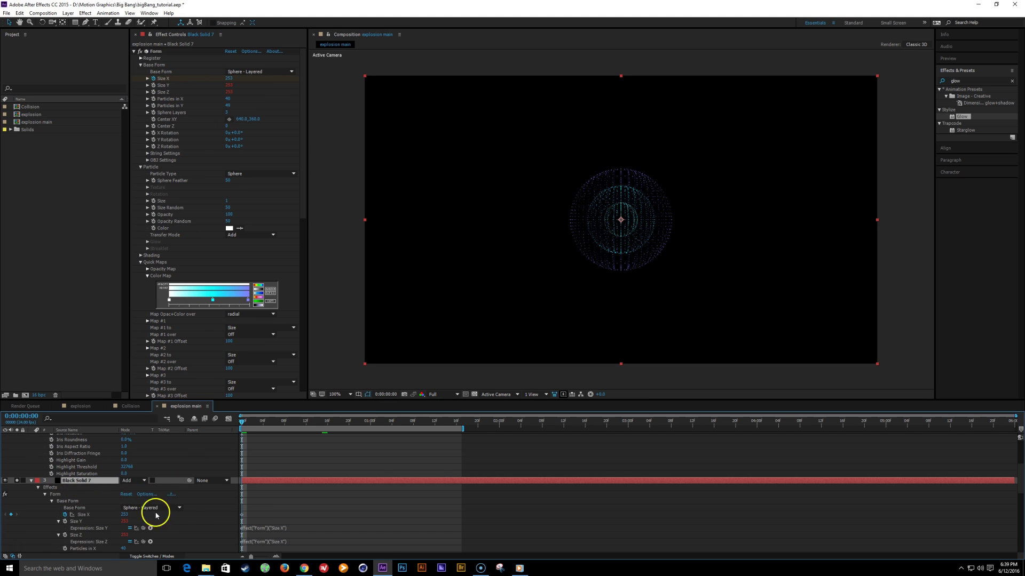
key(u)
drag(243, 495, 252, 494)
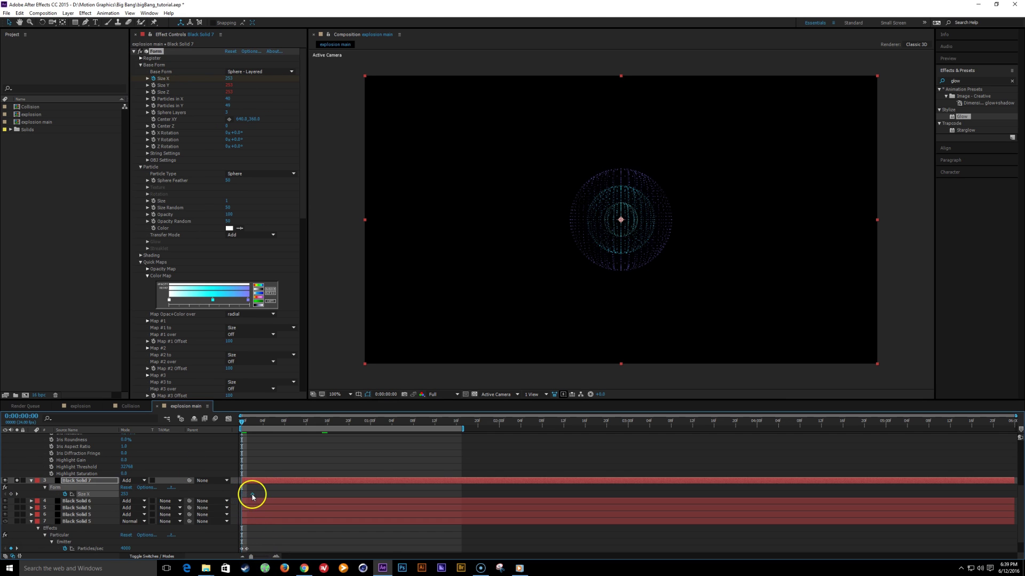
Set Form's Size X to 0 at the first frame, scrub through the growth and turn off the layer's solo
click(230, 79)
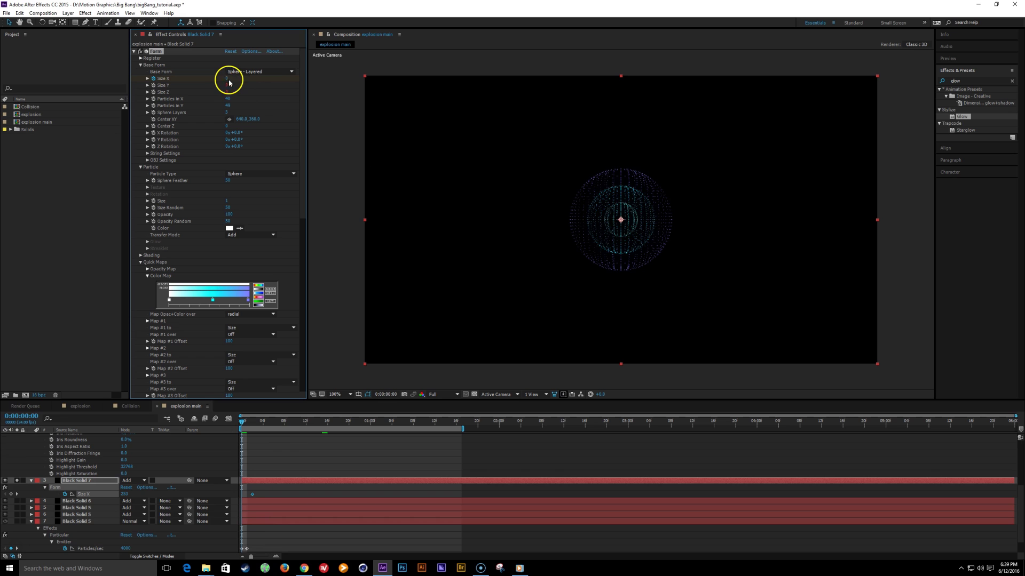
text(0)
key(Return)
drag(244, 420, 333, 448)
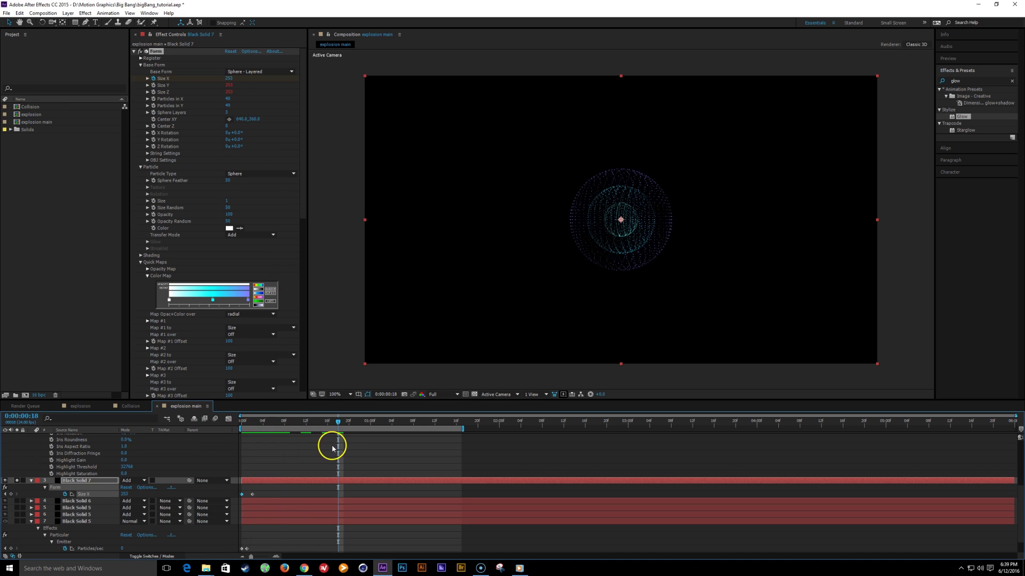
click(17, 482)
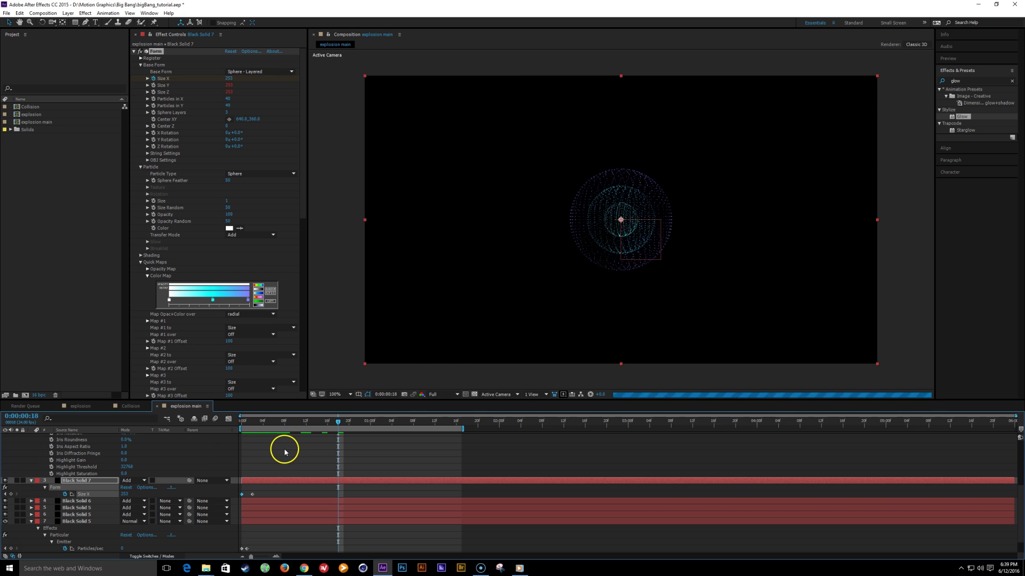
click(332, 421)
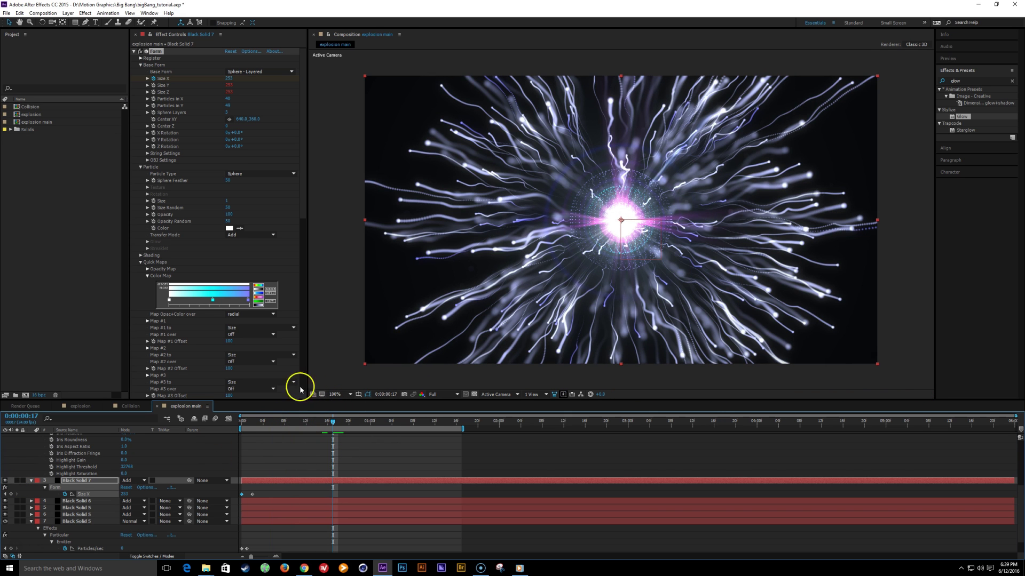
Set the Aux System Size to 2 on the Particular layer just above the bottom Black Solid 5 and save the project
scroll(142, 460, down, 1)
click(86, 494)
scroll(225, 315, down, 10)
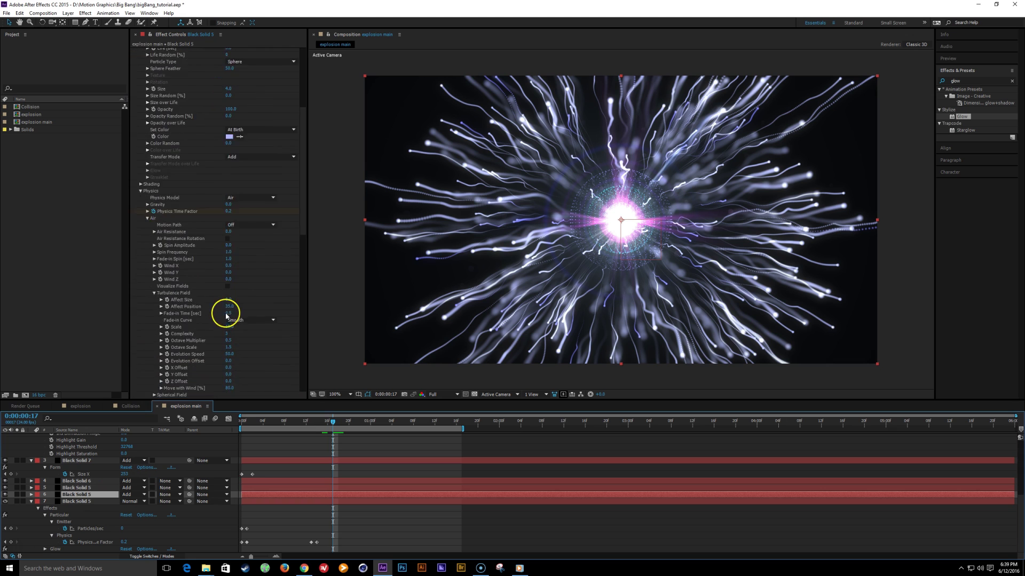
scroll(226, 316, down, 10)
scroll(227, 320, down, 3)
scroll(229, 312, up, 10)
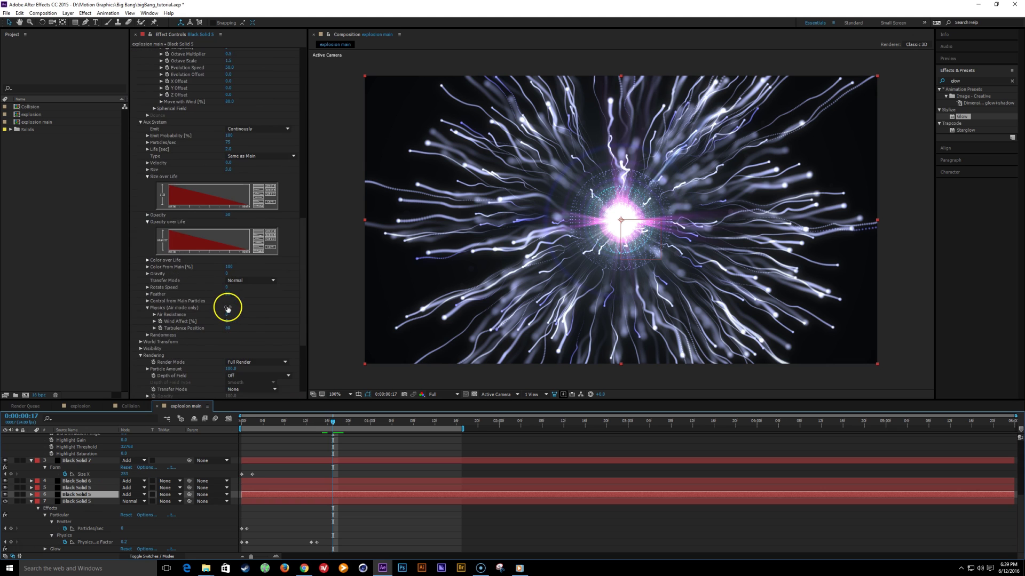
scroll(229, 301, down, 4)
scroll(230, 305, down, 4)
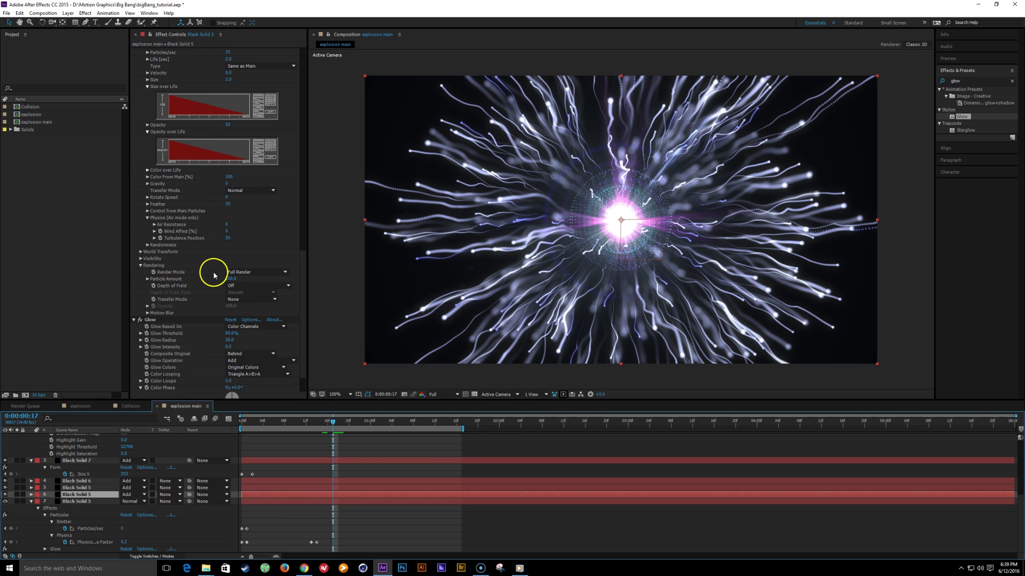
scroll(214, 275, up, 5)
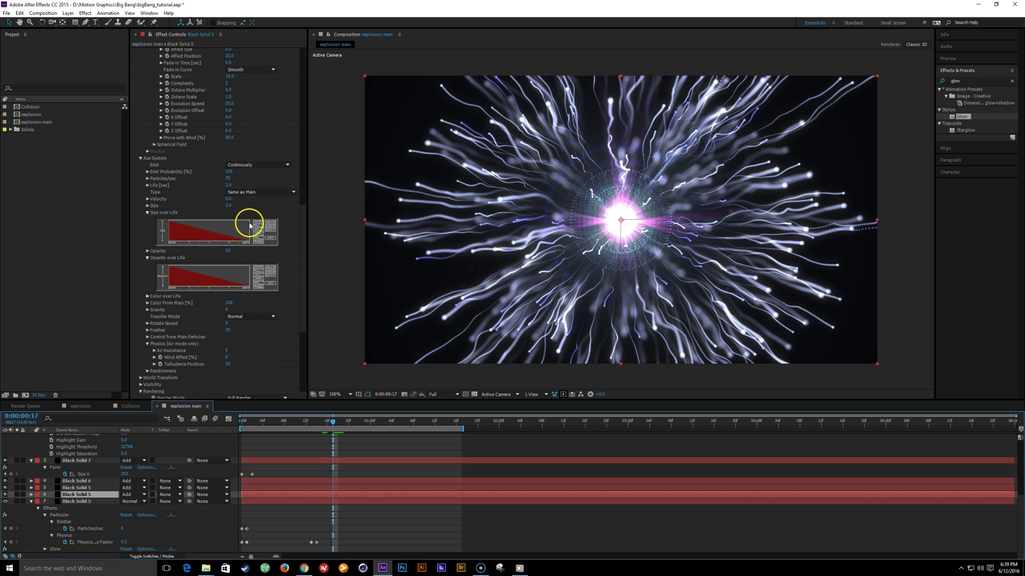
click(230, 207)
text(2)
key(Return)
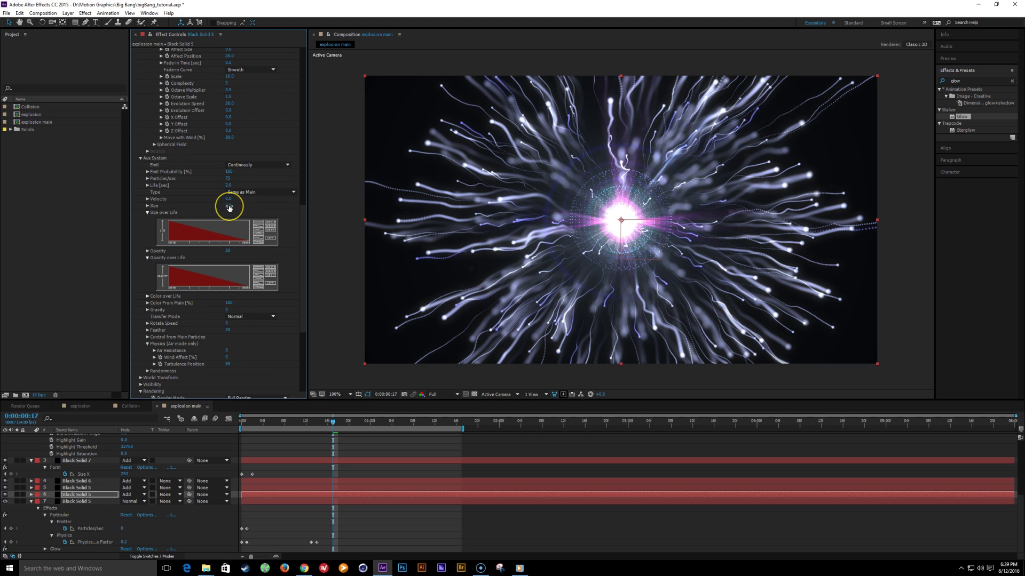
key(ctrl+s)
Preview the explosion animation and purge the cached preview frames
mouse_move(314, 419)
mouse_down()
mouse_move(270, 419)
mouse_move(320, 427)
mouse_up()
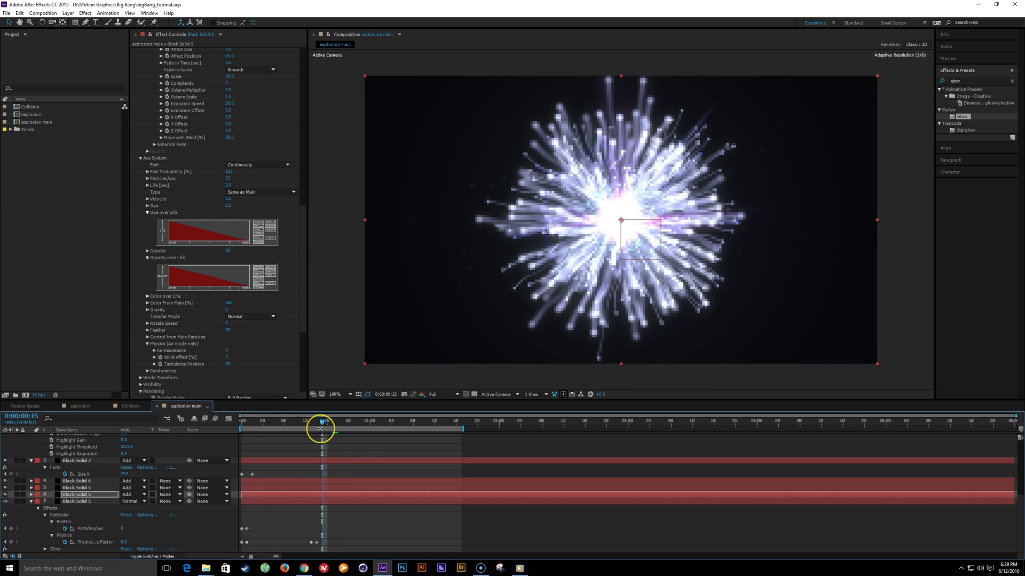
key(space)
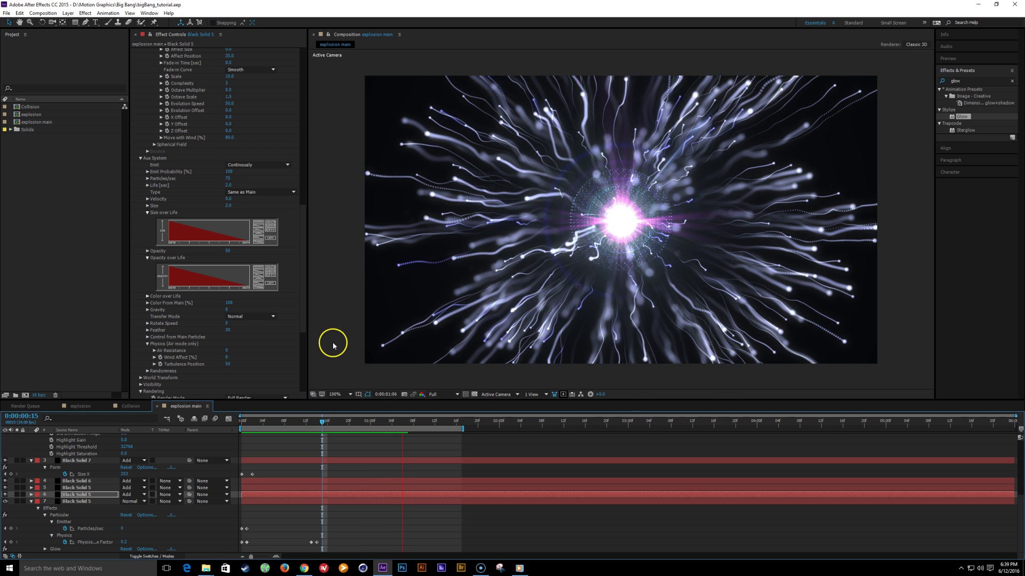
click(617, 278)
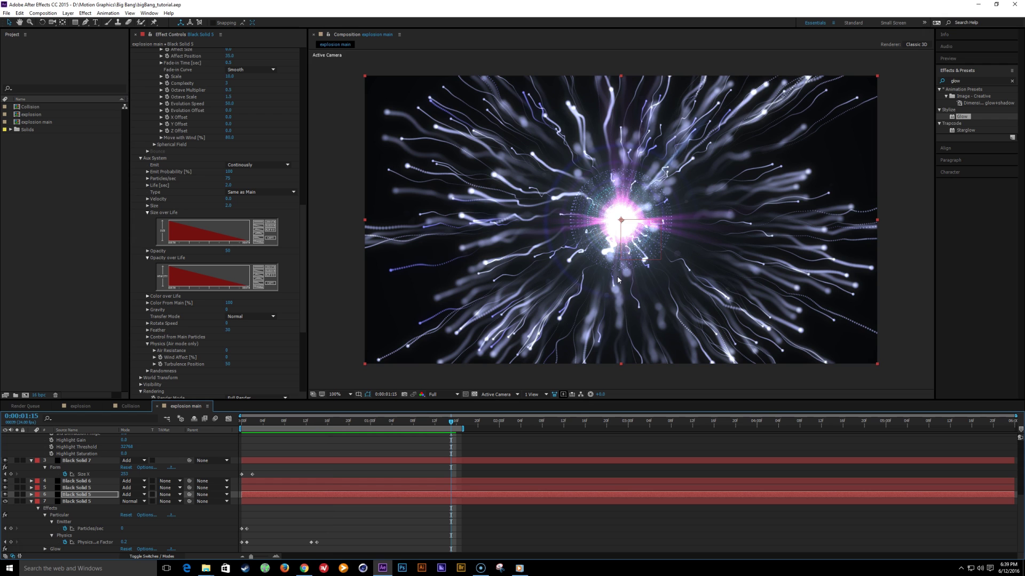
key(ctrl+alt+KP_Divide)
Rename the Optical Flares layer to "flare" and the Form layer to "form"
click(80, 481)
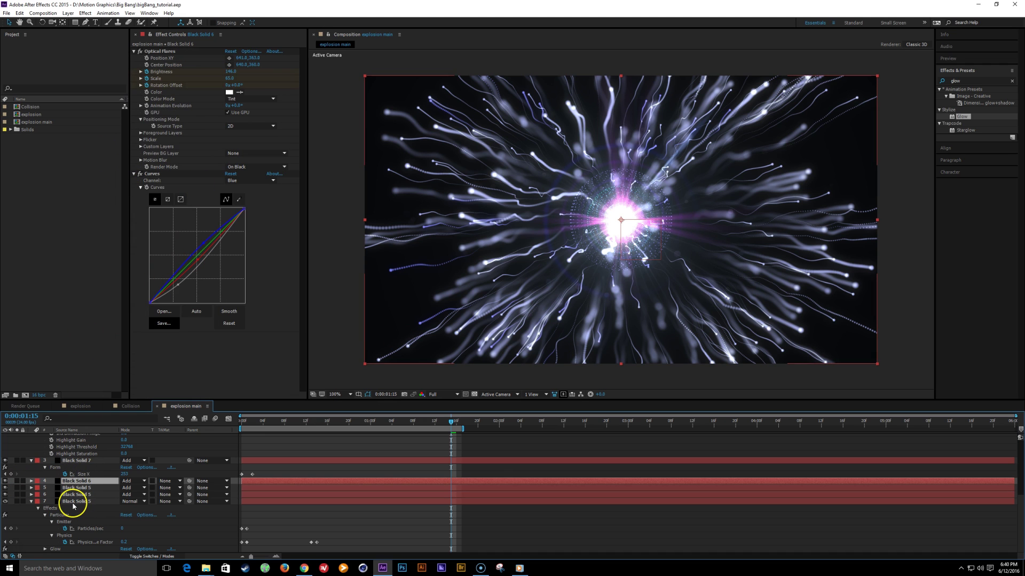
text(flare)
key(Return)
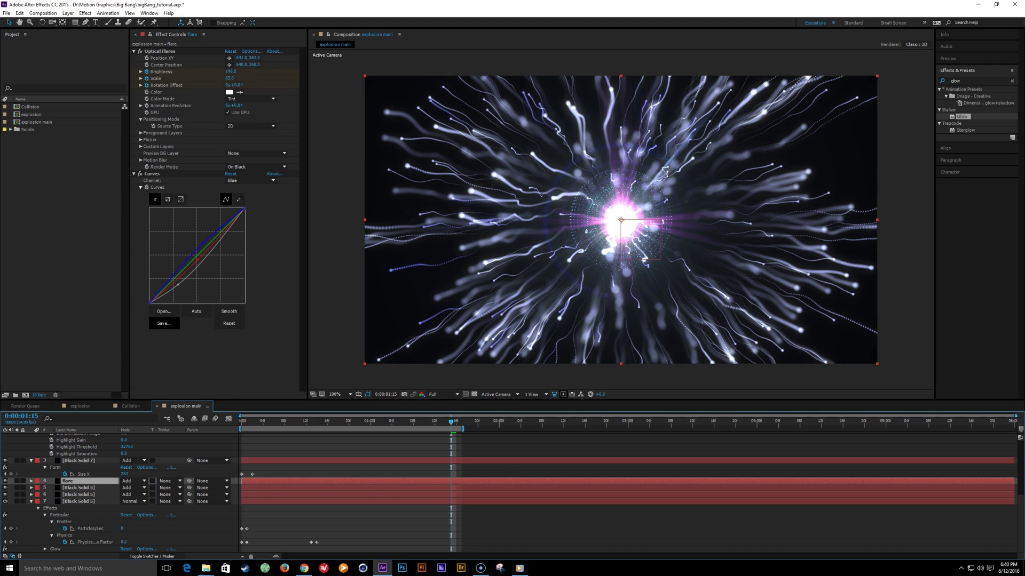
click(79, 461)
key(Return)
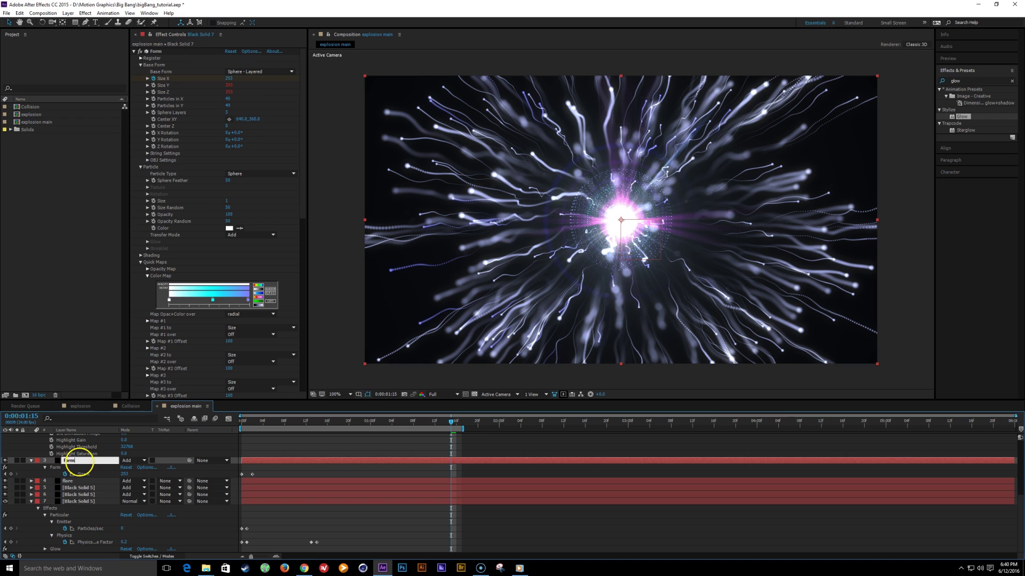
text(form)
key(Return)
Rename each of the three Black Solid 5 layers to "particles"
click(85, 488)
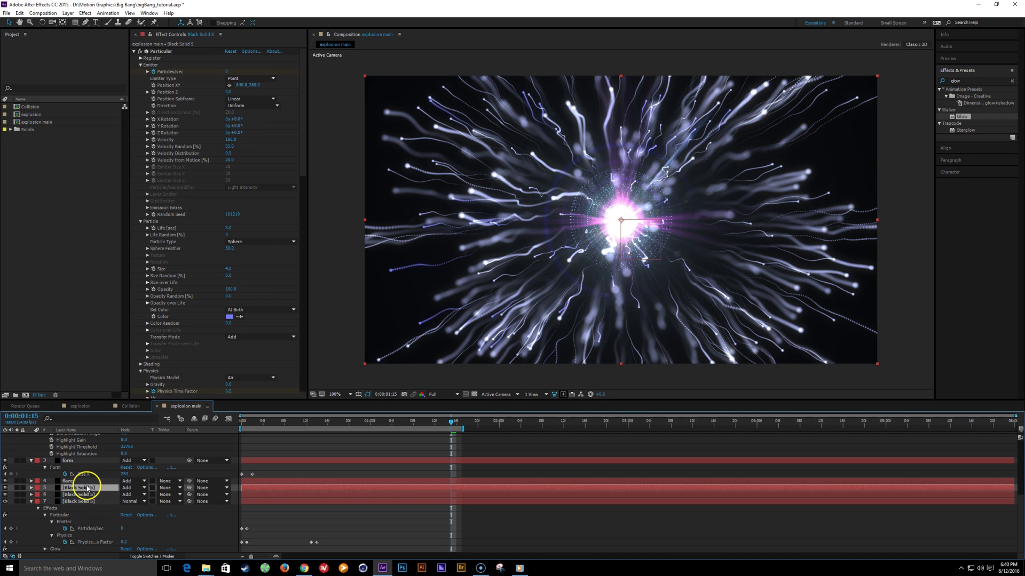
text(particles)
key(Return)
click(85, 494)
key(Return)
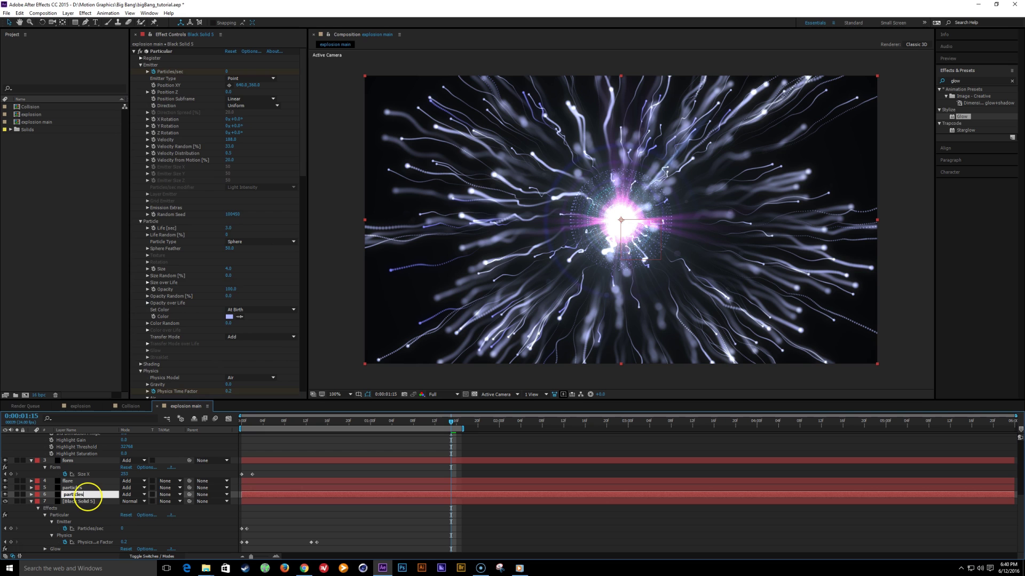
key(Return)
click(87, 502)
key(Return)
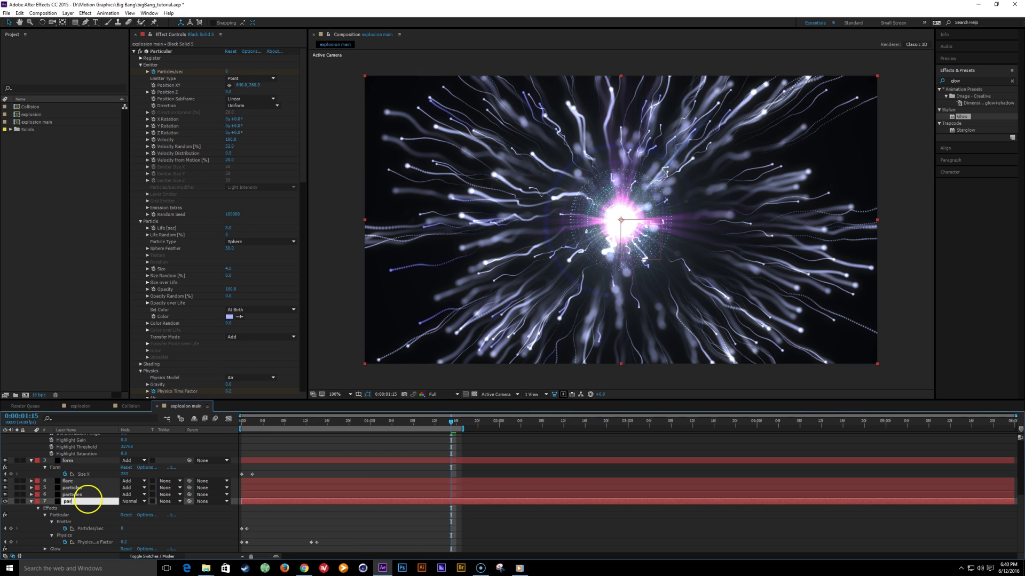
text(particles)
key(Return)
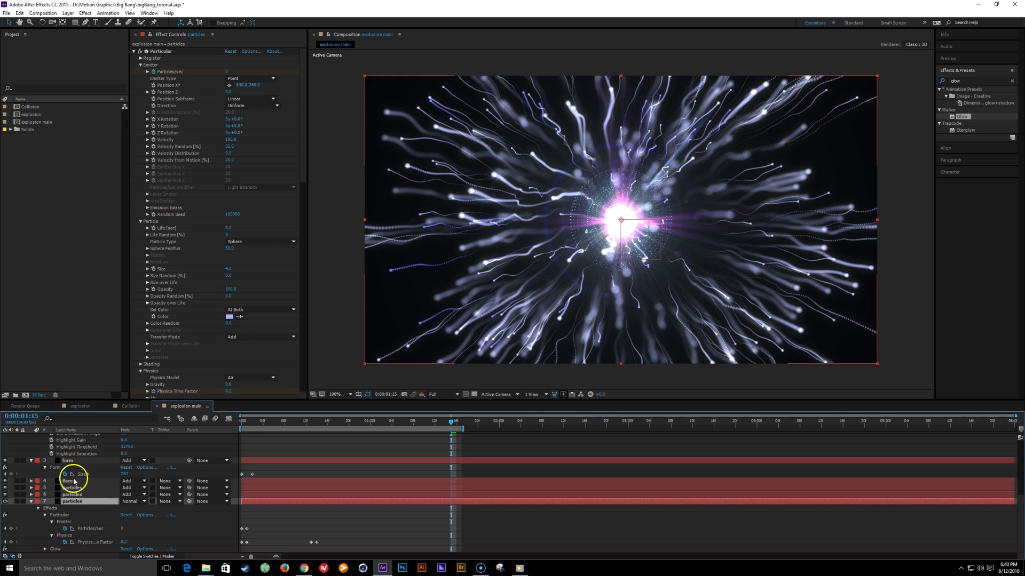
Drive the flare layer's Animation Evolution with the expression time*100
click(75, 481)
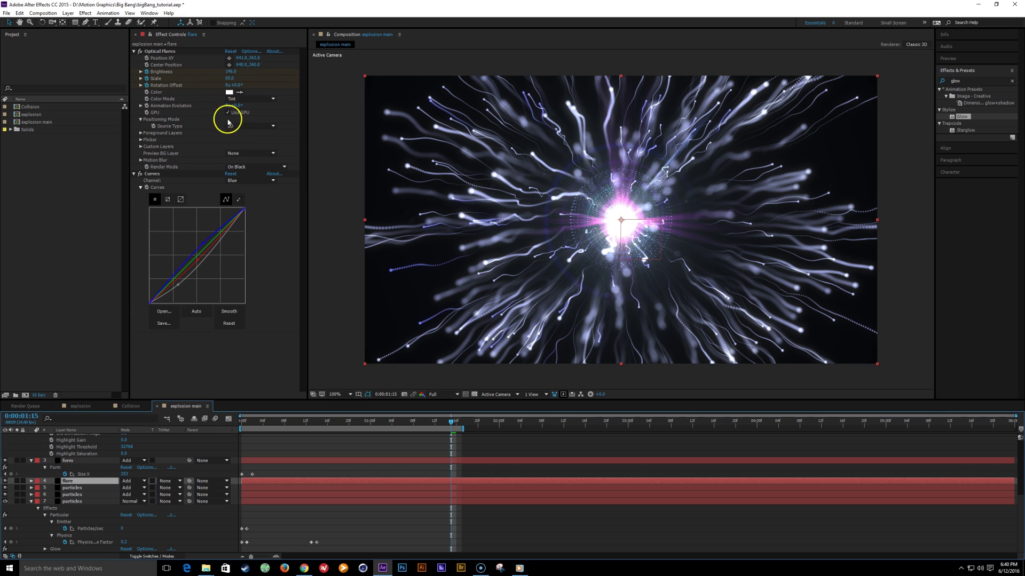
drag(234, 105, 277, 103)
key(ctrl+z)
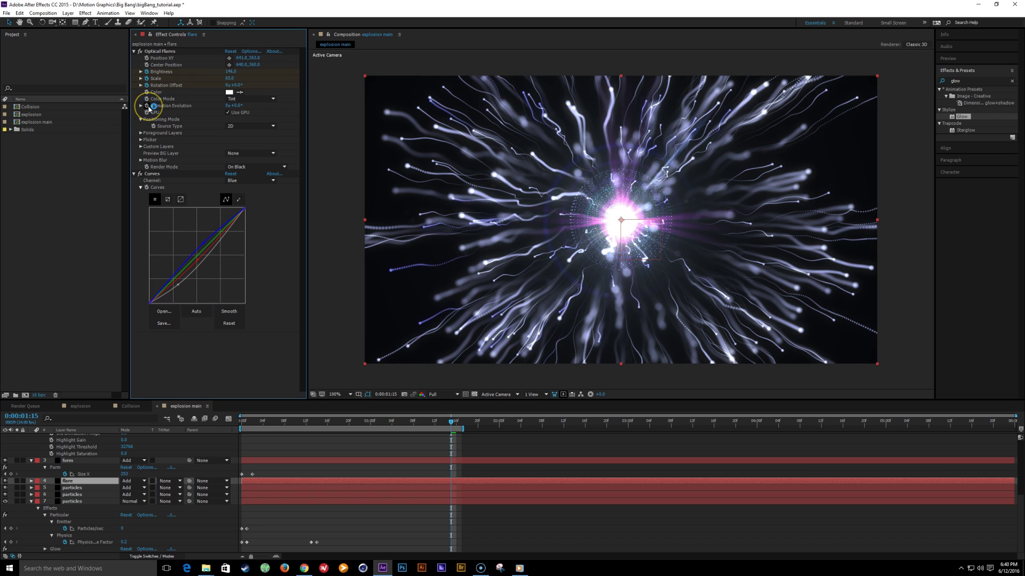
alt+click(148, 106)
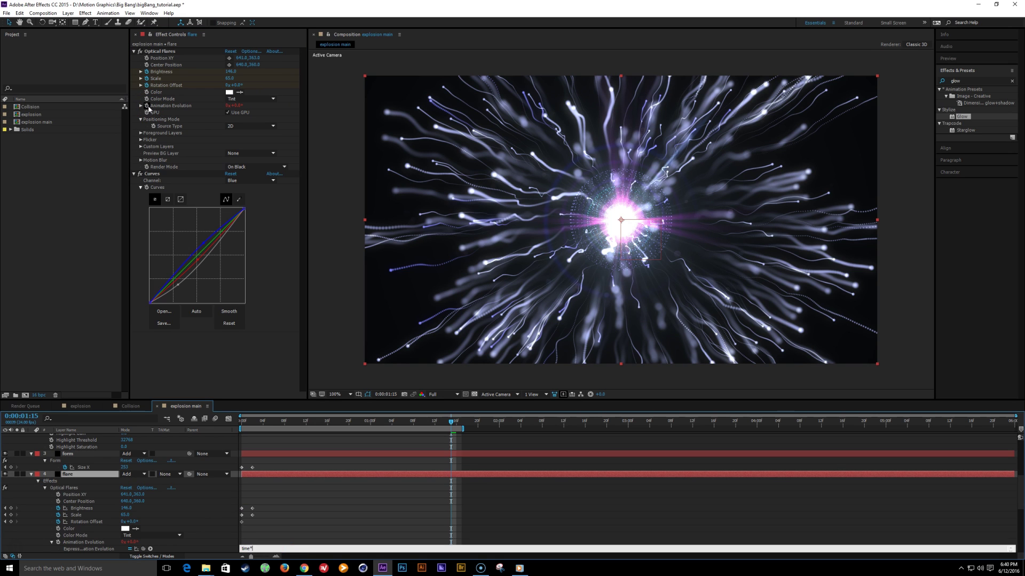
key(KP_Enter)
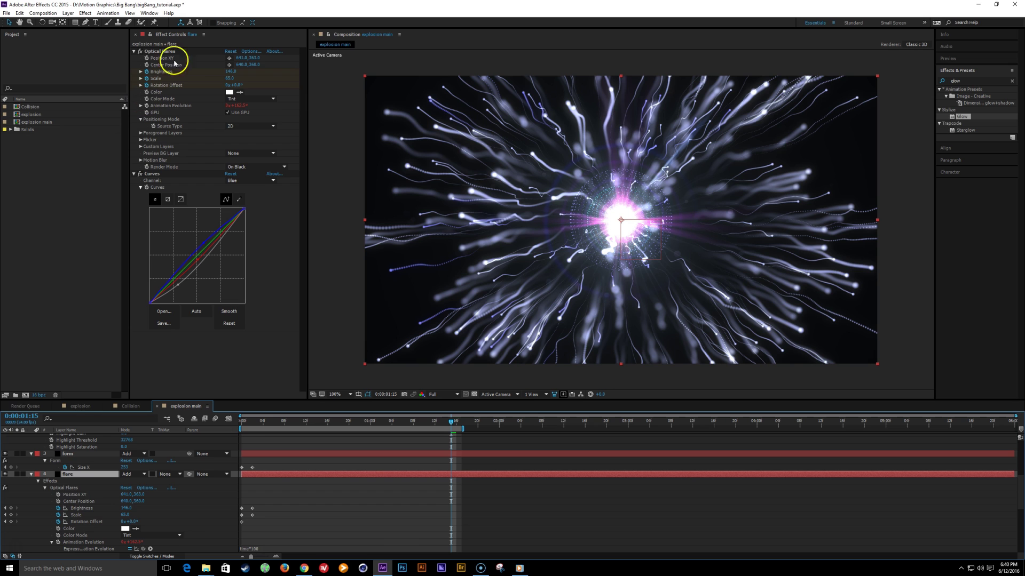
Set the Optical Flares Flicker Speed and Amount to 30, save the project and preview the animation
click(141, 140)
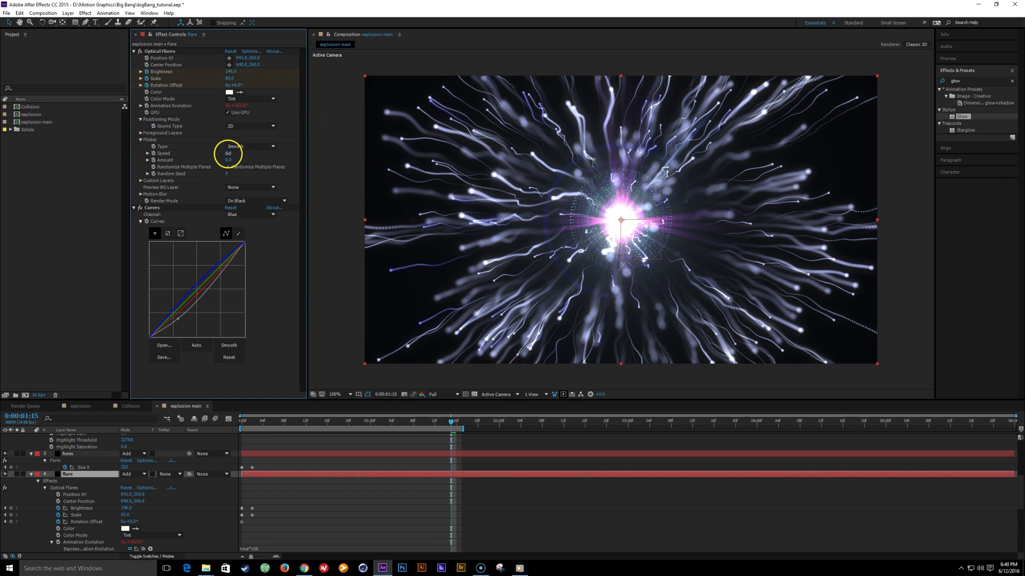
key(Tab)
text(30)
key(Return)
key(ctrl+s)
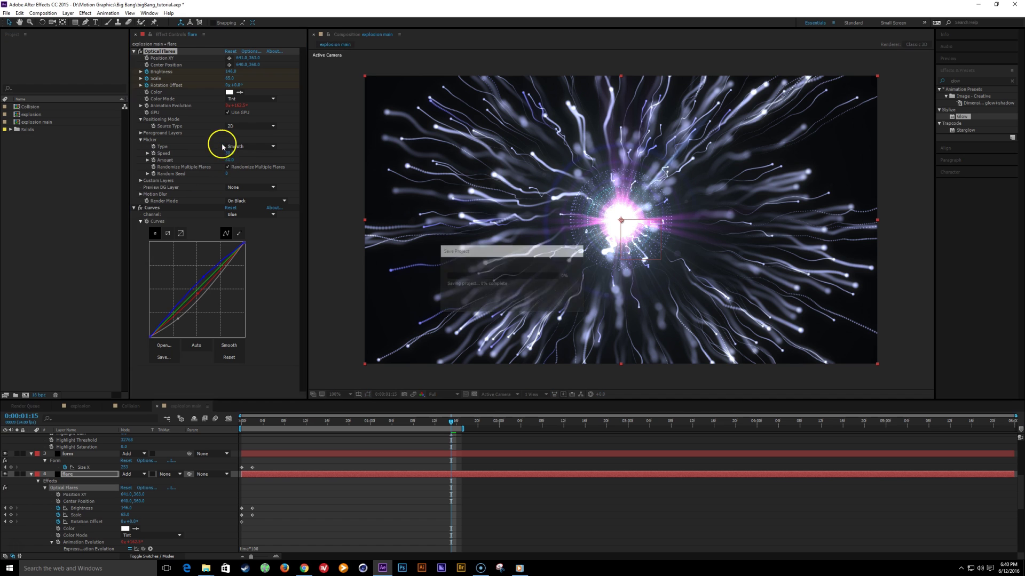
key(space)
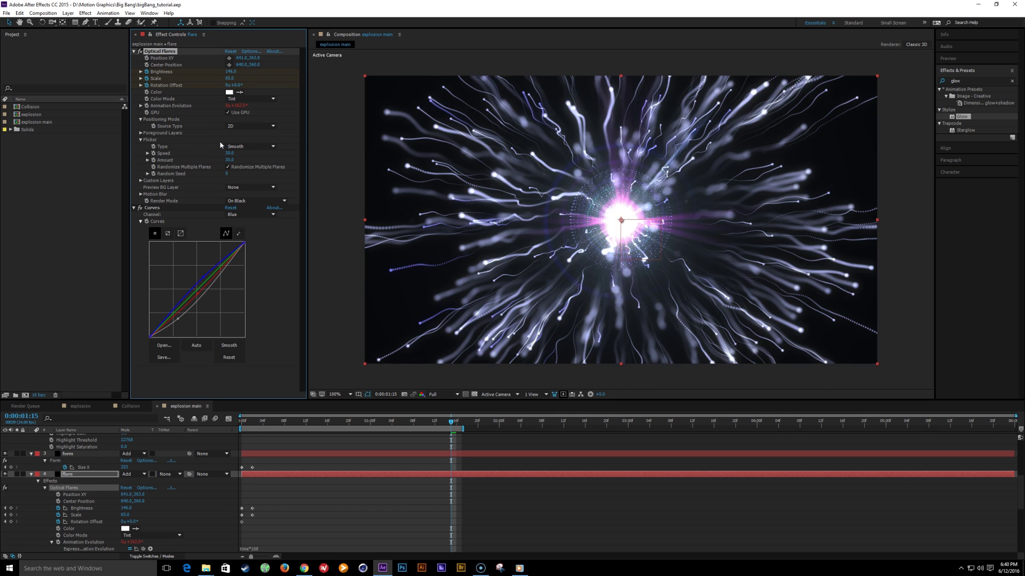
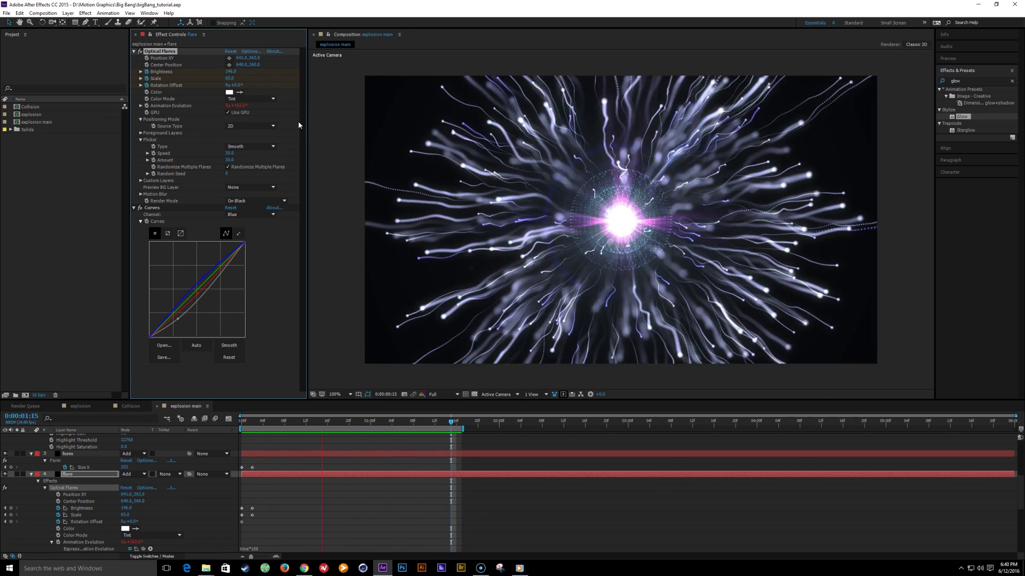
Review the explosion main animation at different times and zoom levels, examining the particles around the flare
click(574, 93)
scroll(199, 486, down, 10)
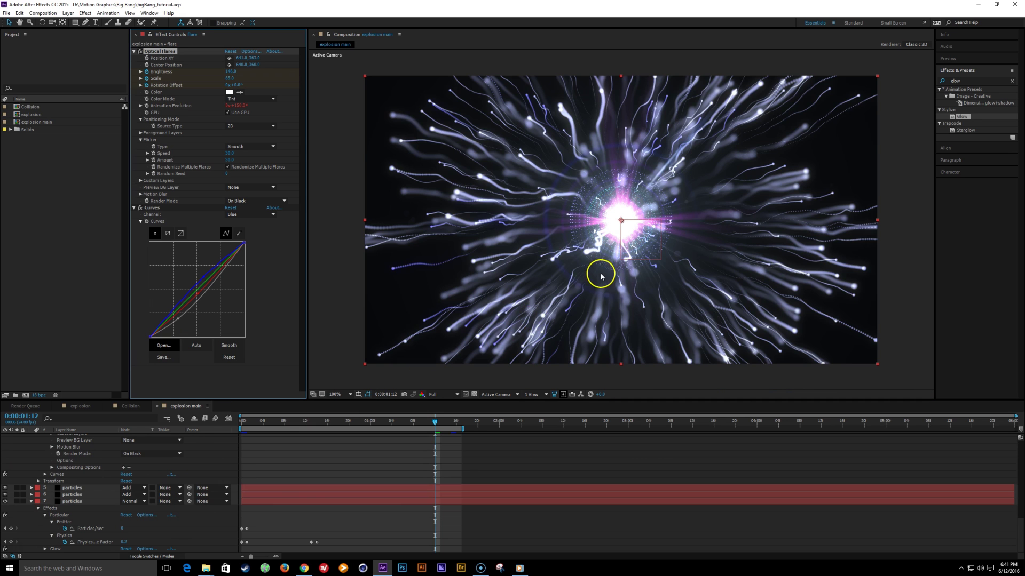
scroll(600, 277, down, 2)
scroll(601, 279, up, 2)
drag(266, 420, 354, 432)
scroll(682, 260, down, 2)
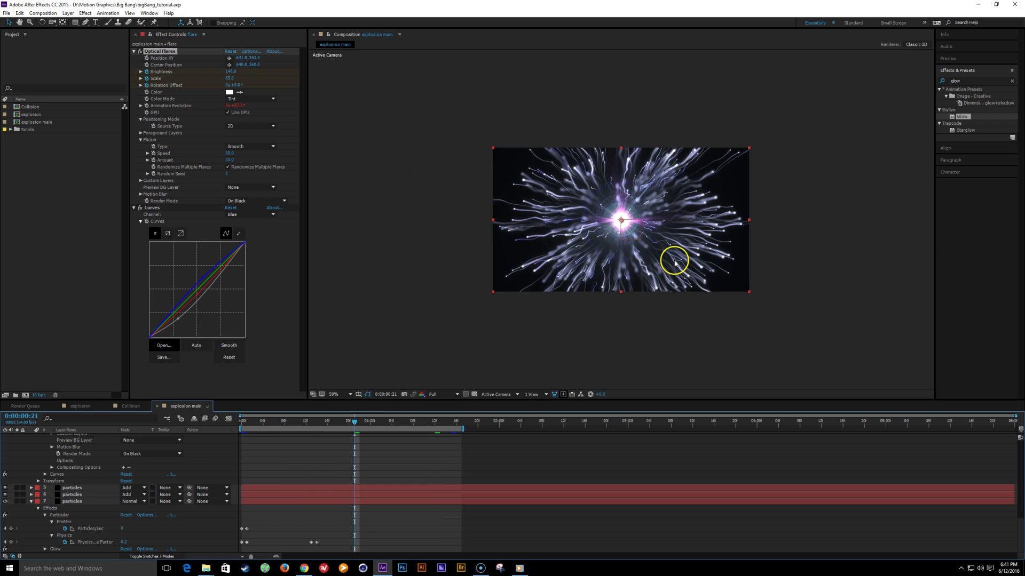
scroll(675, 261, up, 4)
scroll(672, 262, down, 3)
scroll(672, 262, up, 2)
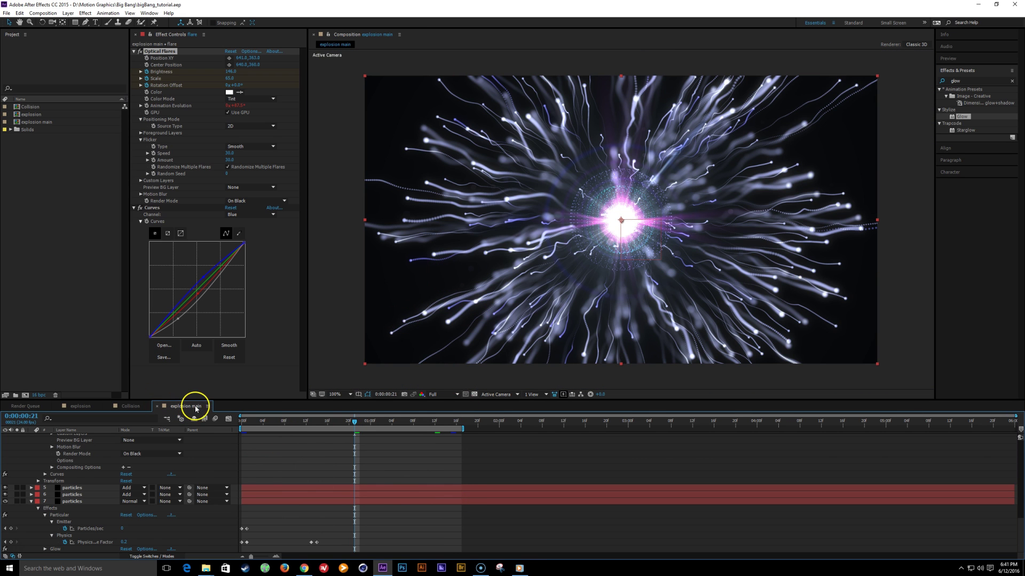
Switch to the media player, play the collision and explosion part of bigbang_sounds, and return to After Effects
click(519, 567)
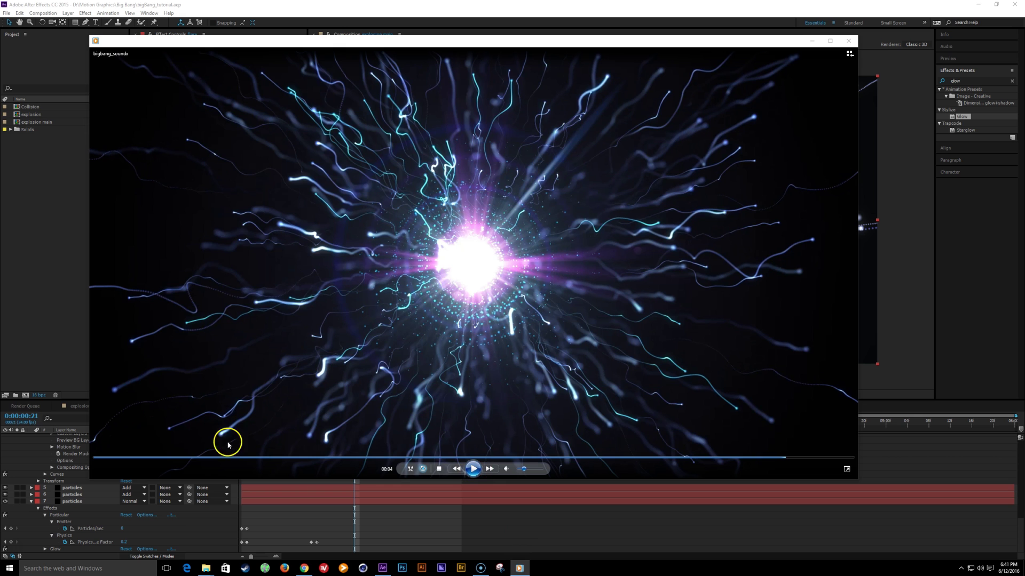
click(166, 458)
click(473, 468)
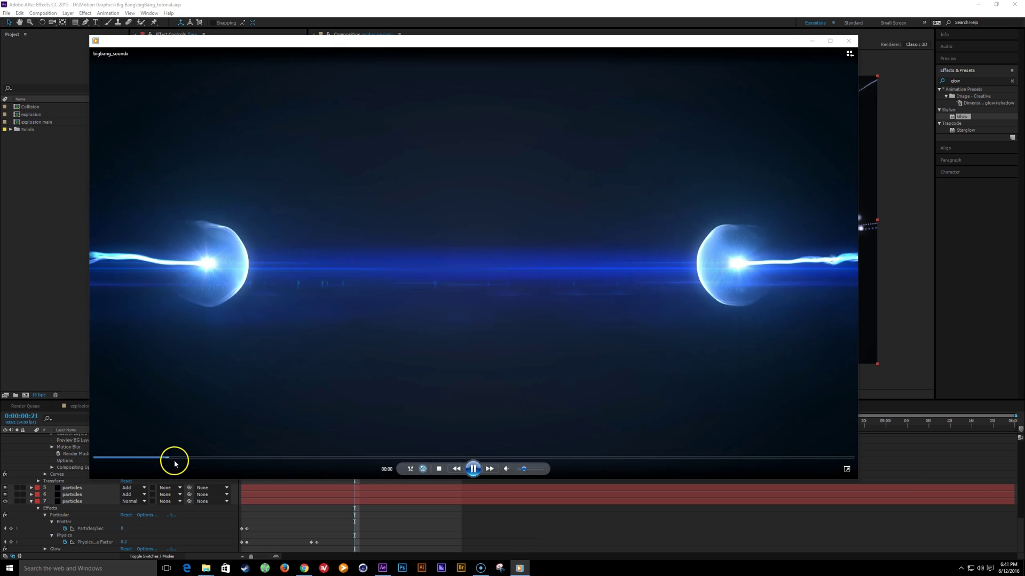
click(472, 468)
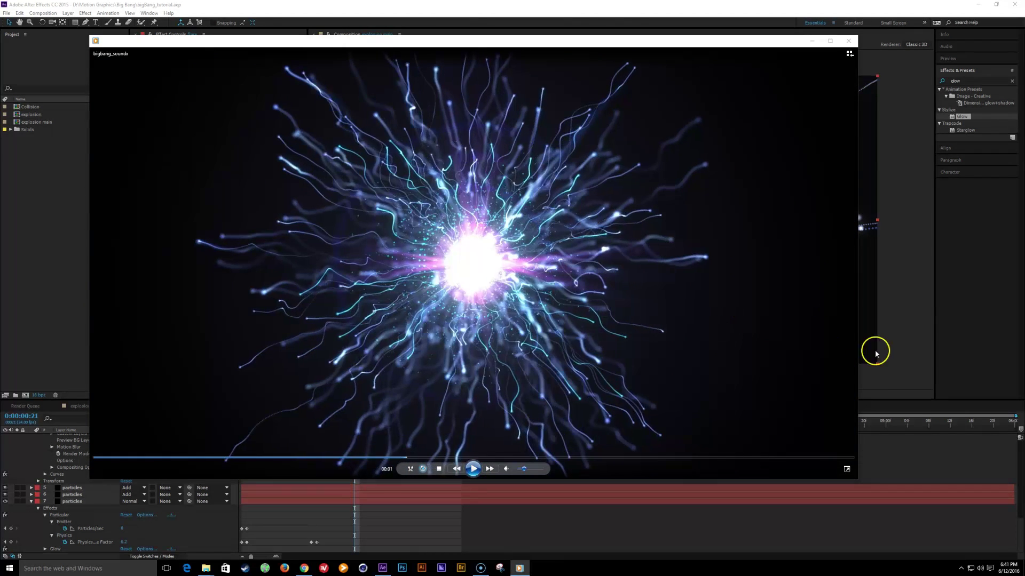
click(875, 353)
click(193, 409)
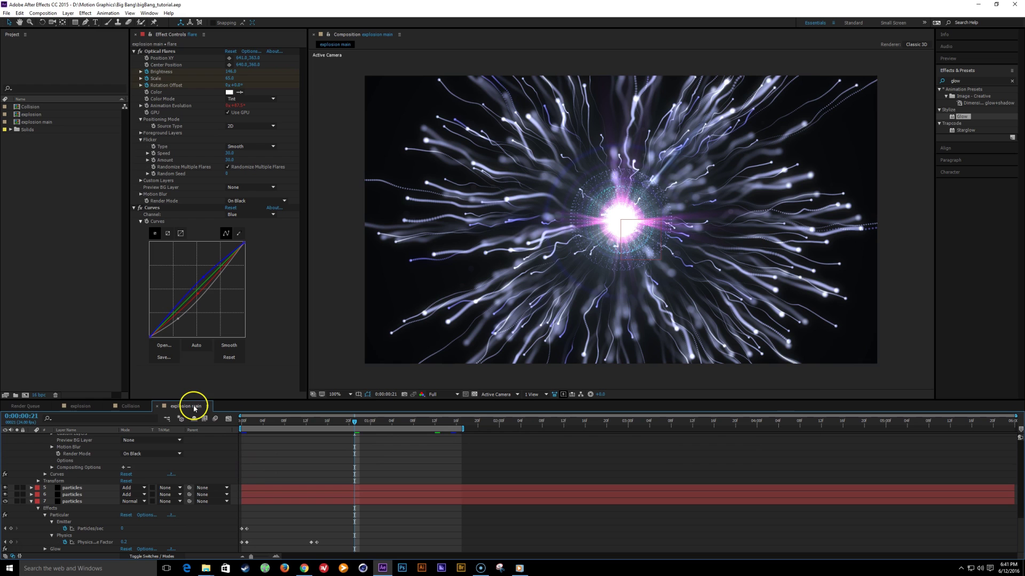
Create a 1280 x 720 composition named "collision" and add a black solid of the same size to it
click(25, 396)
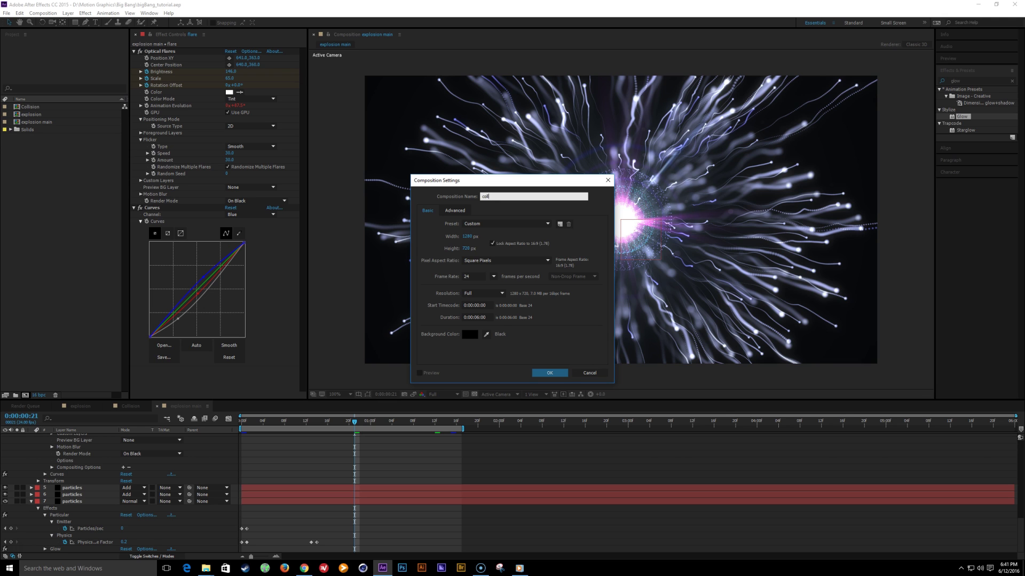
key(Return)
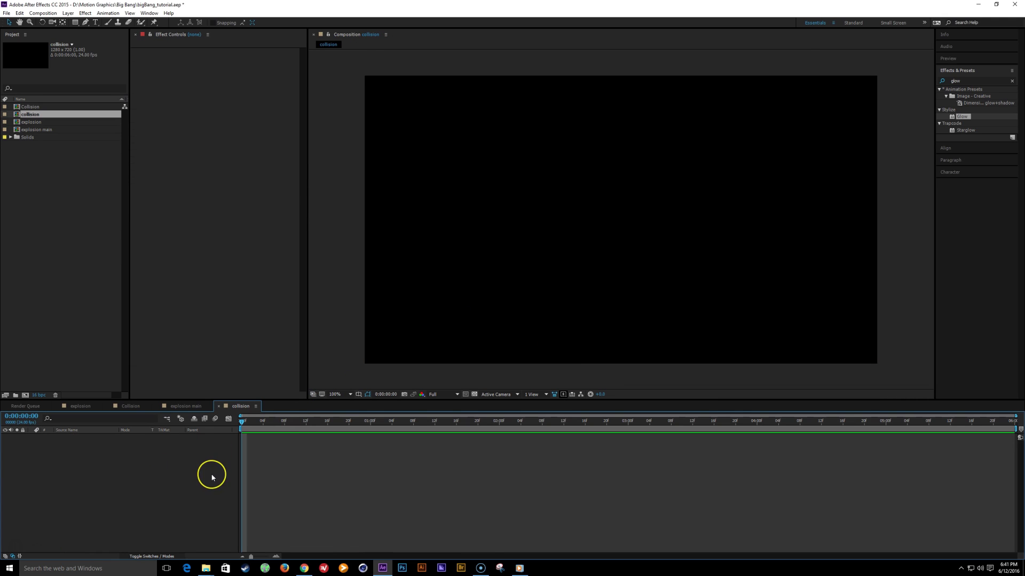
key(ctrl+y)
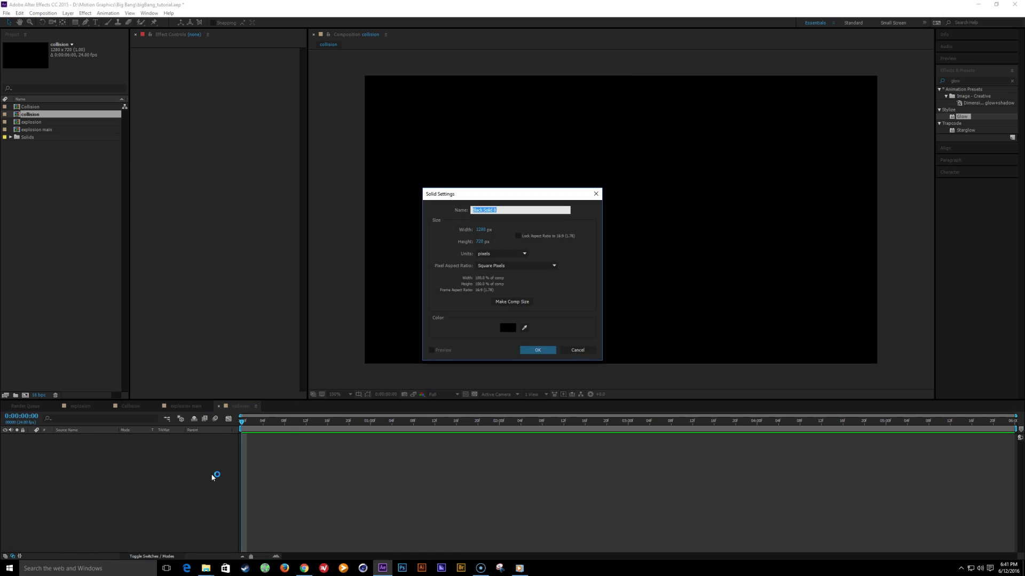
key(Return)
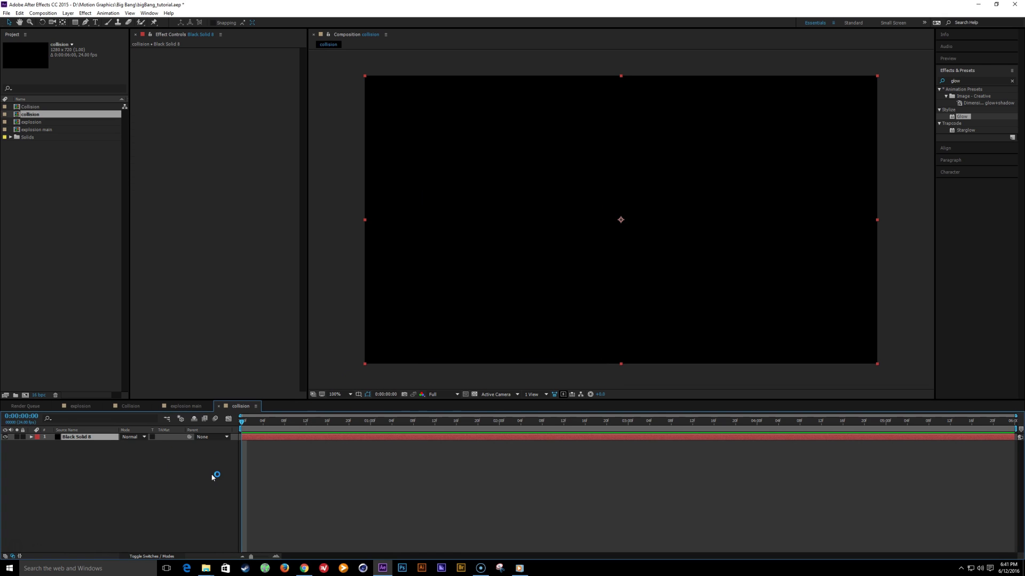
Find the Gradient Ramp effect and apply it to the black solid
click(978, 80)
text(ramp)
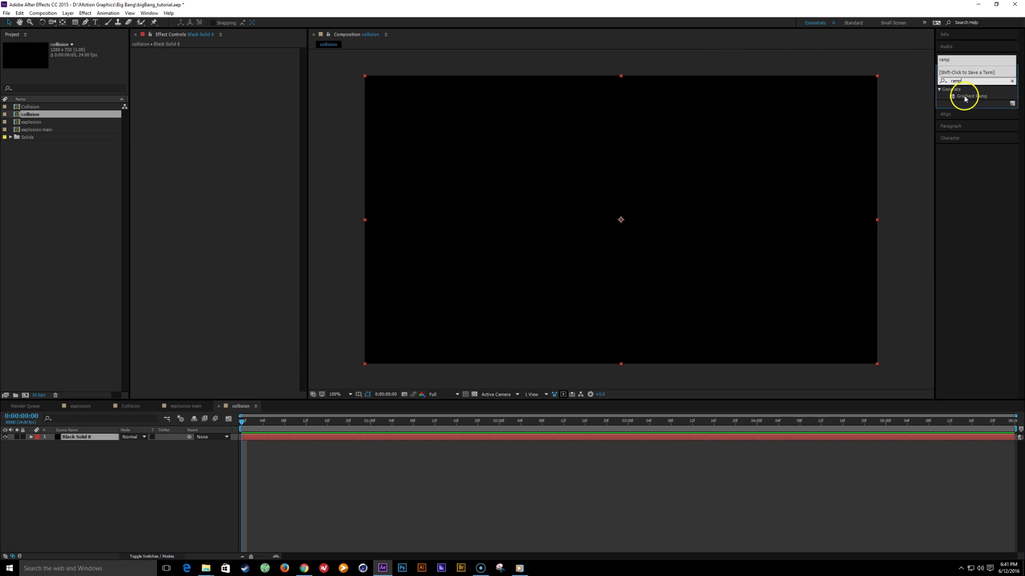
double_click(965, 97)
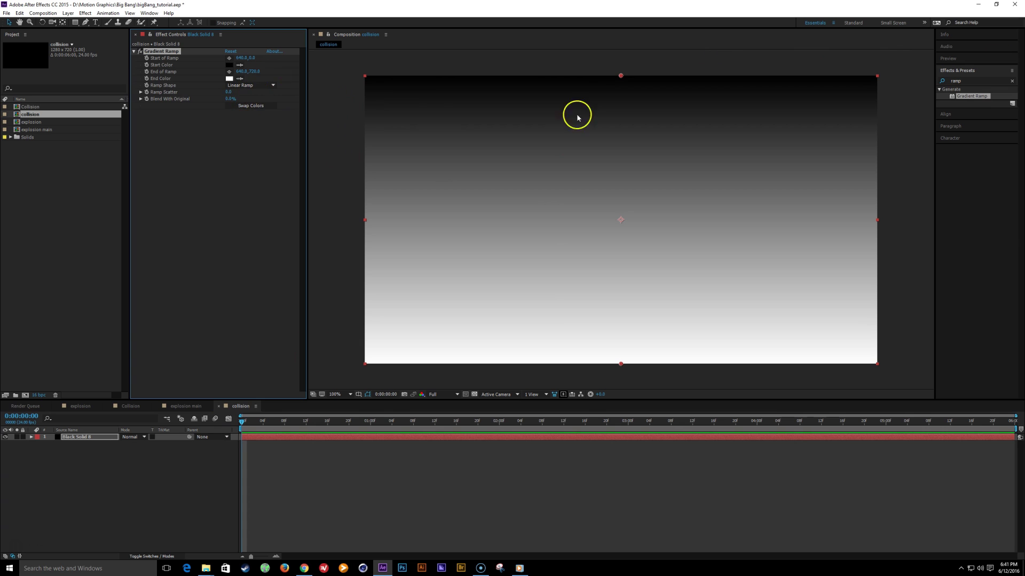
Make the ramp radial from the frame's center, swap its colors, and extend the end point below the frame to about 640, 1080
click(262, 86)
click(246, 90)
drag(619, 75, 619, 218)
click(256, 86)
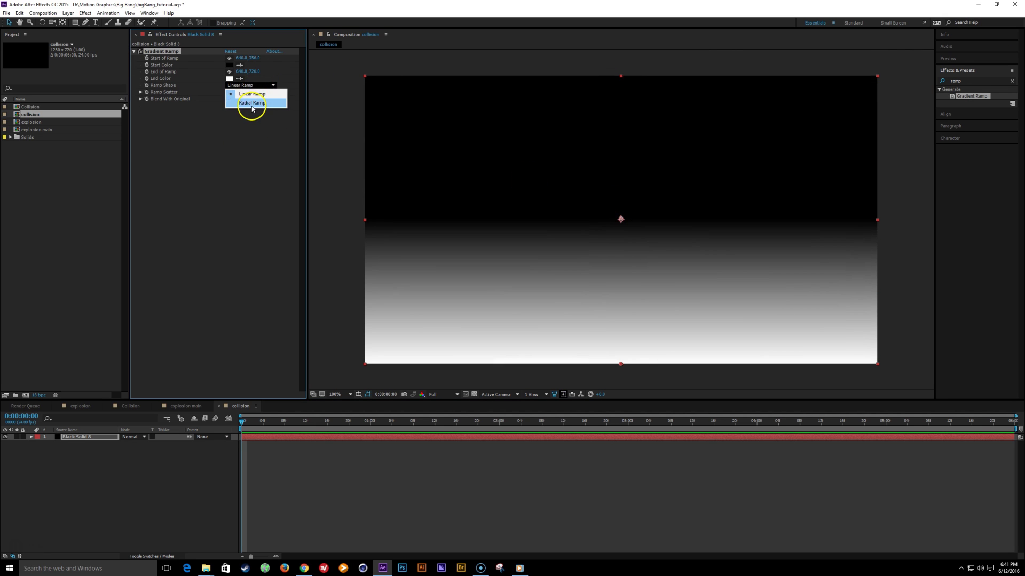
click(252, 104)
click(250, 106)
key(comma)
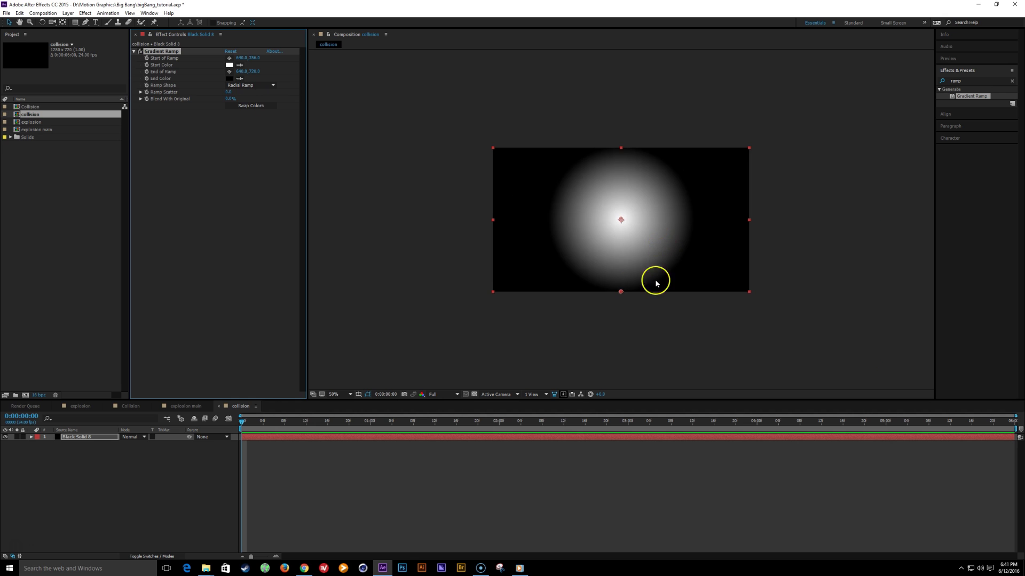
drag(621, 292, 619, 363)
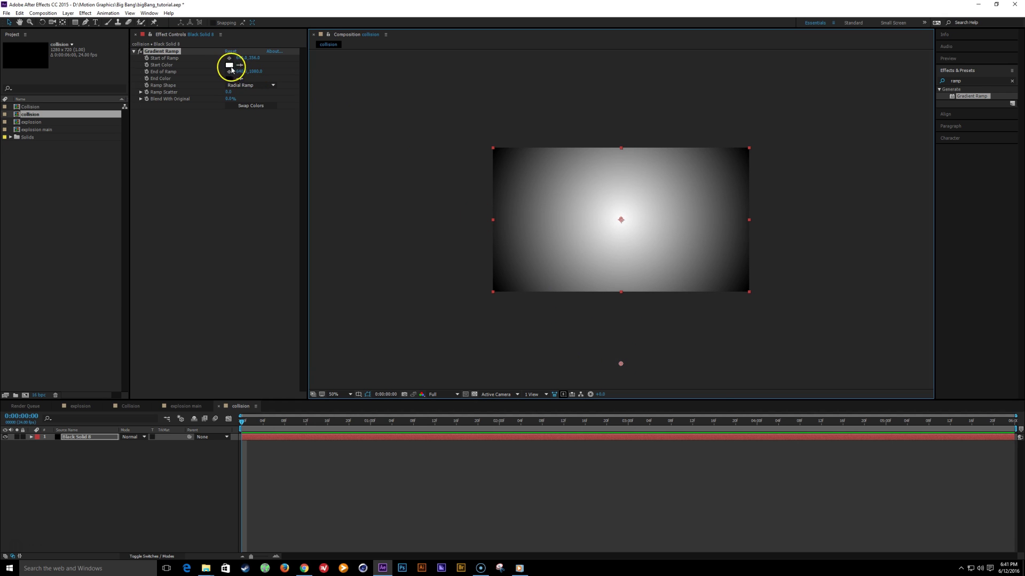
Darken the ramp's Start Color to about 131313 and set Ramp Scatter to 70
click(230, 65)
drag(235, 187, 240, 282)
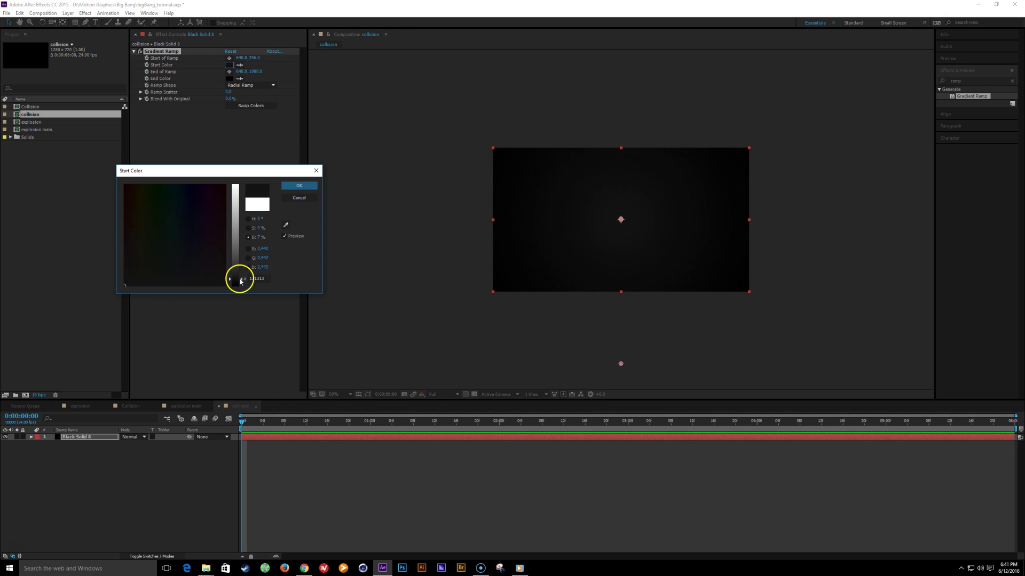
click(299, 185)
key(period)
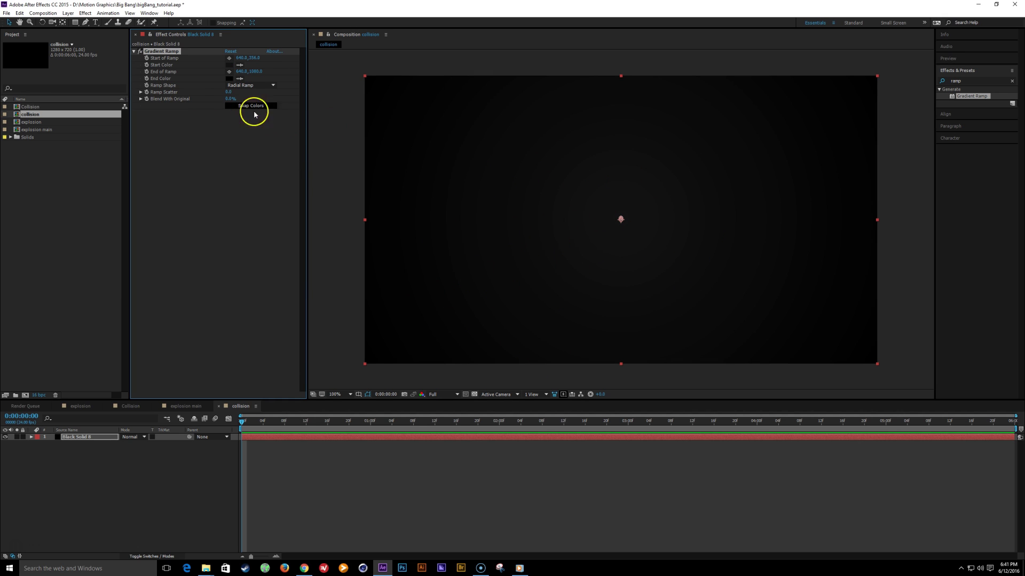
click(229, 92)
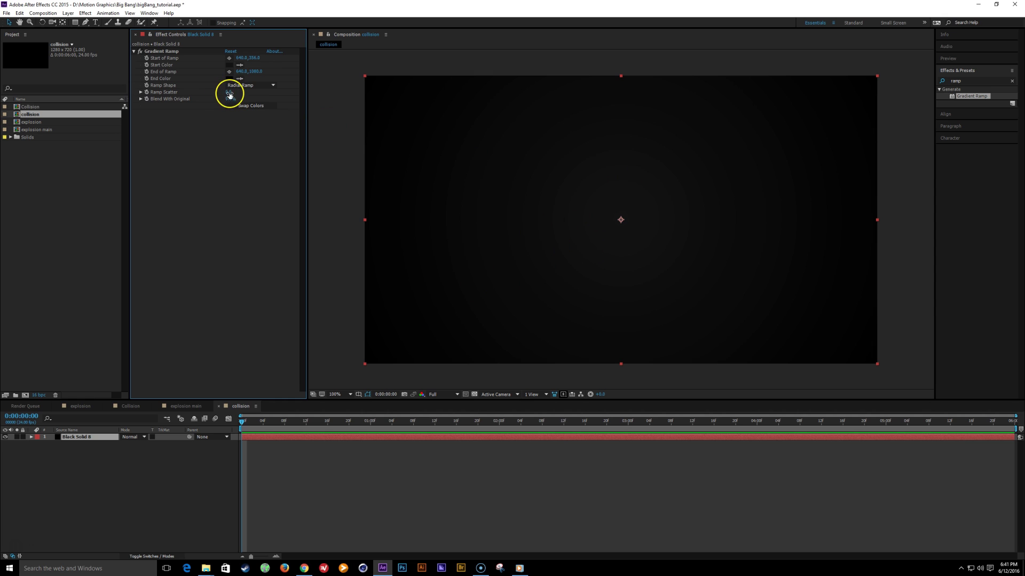
text(70)
key(Return)
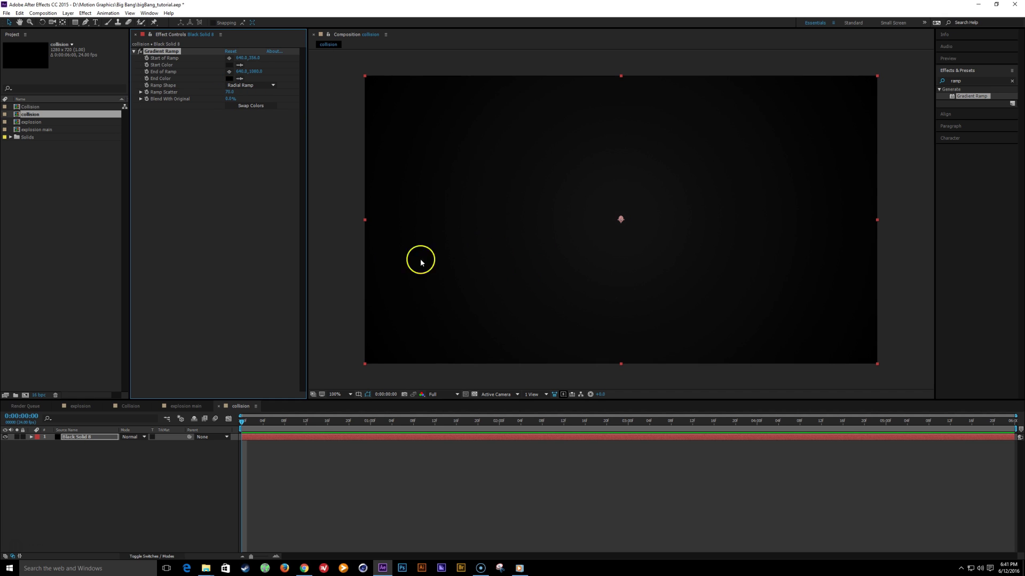
Add a Point light named "Emitter 1" to the collision composition
click(140, 515)
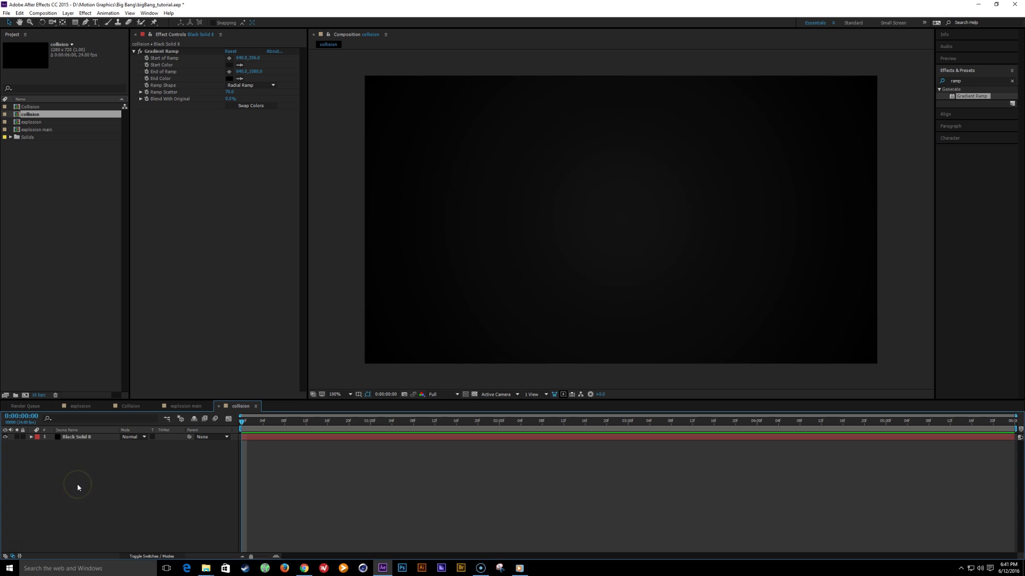
right_click(105, 469)
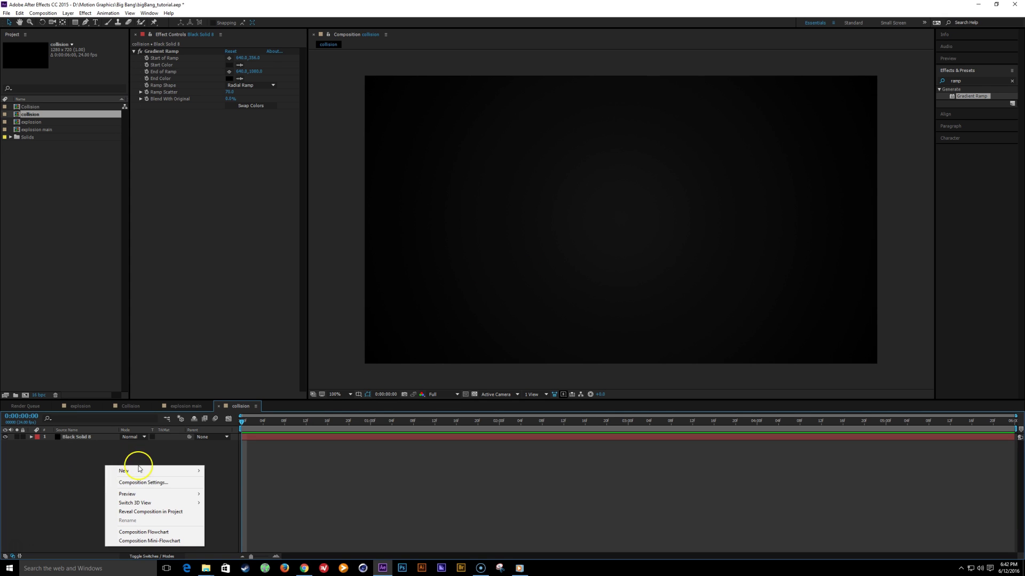
mouse_move(141, 470)
click(237, 501)
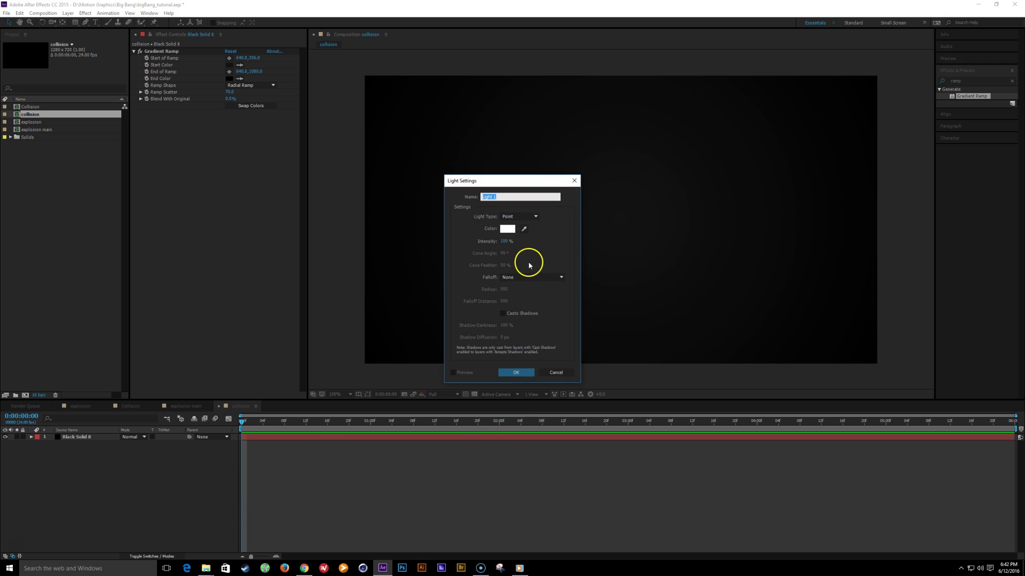
text(Emitter 1)
key(Return)
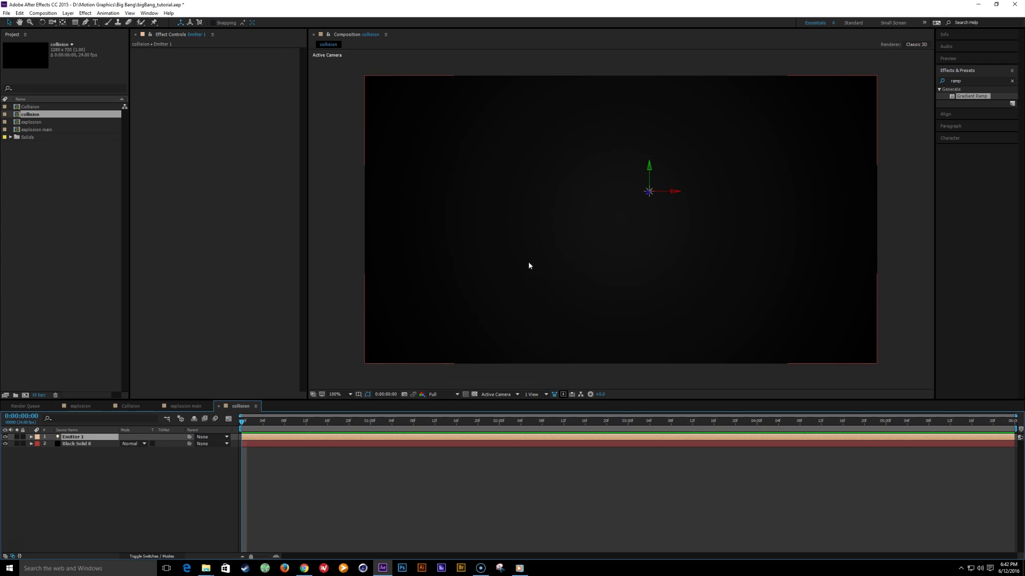
Set the Emitter 1 light's Position to 640, 360, 0 at the frame's center
key(p)
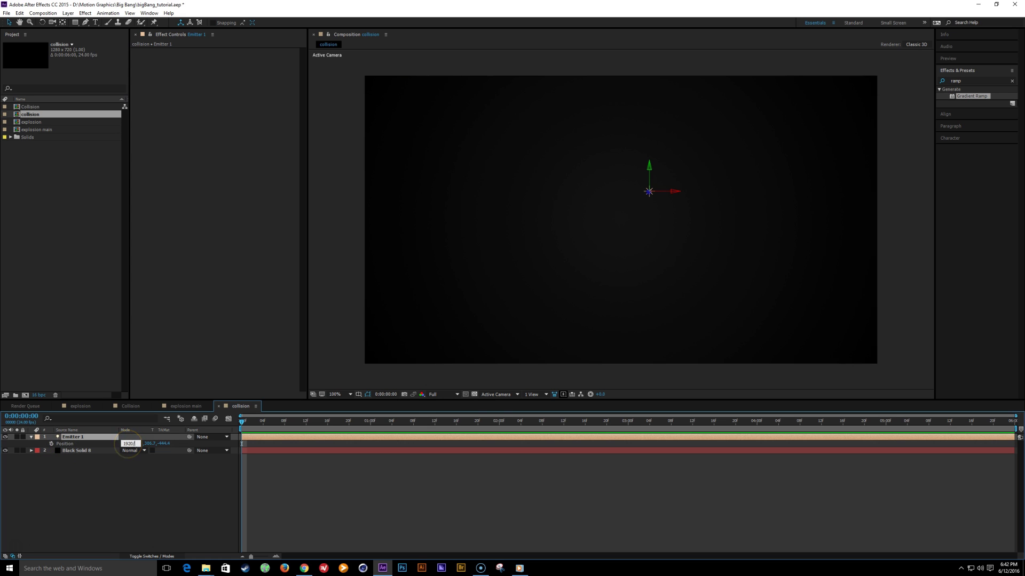
key(Return)
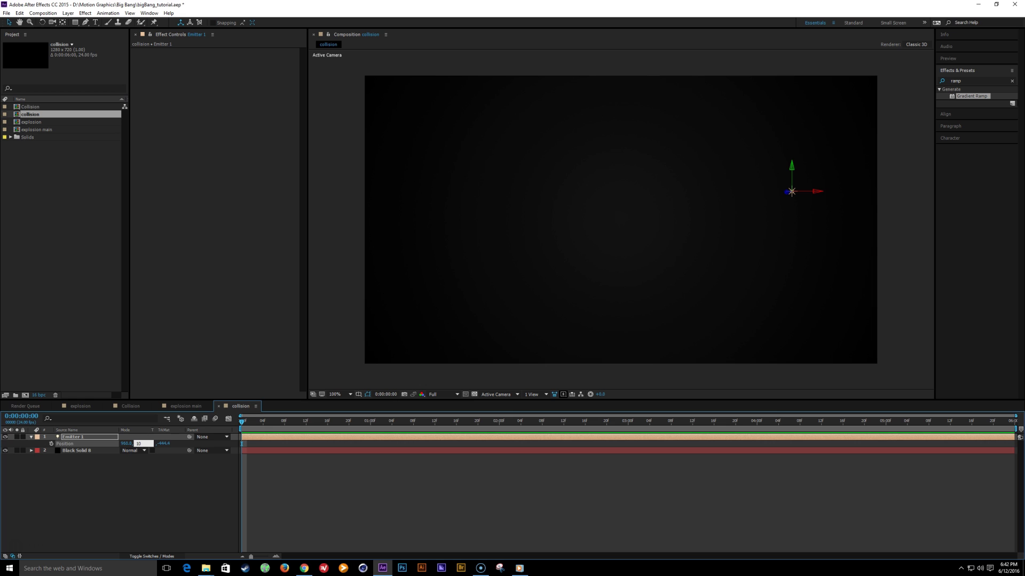
text(10)
key(Return)
click(126, 443)
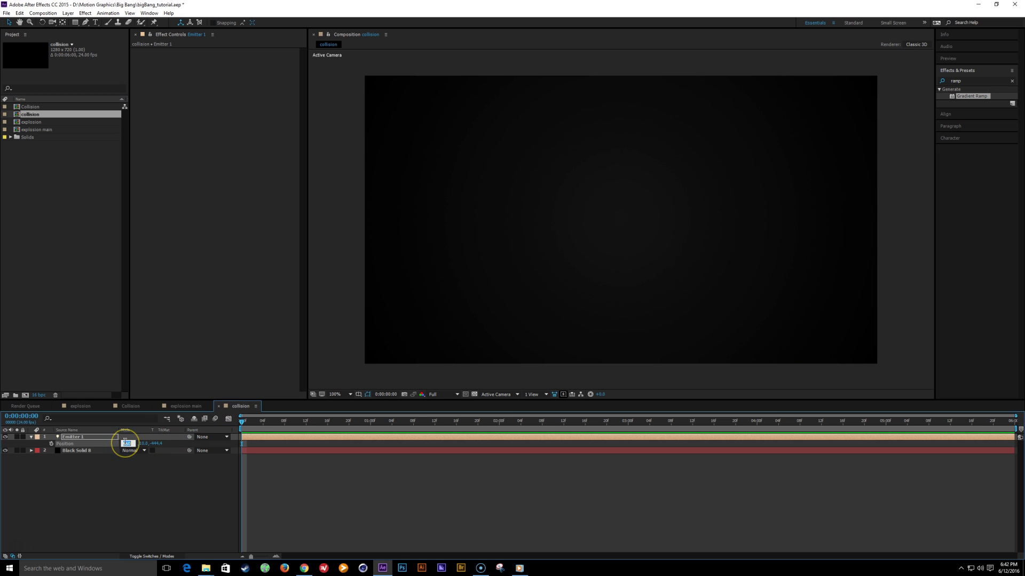
click(128, 467)
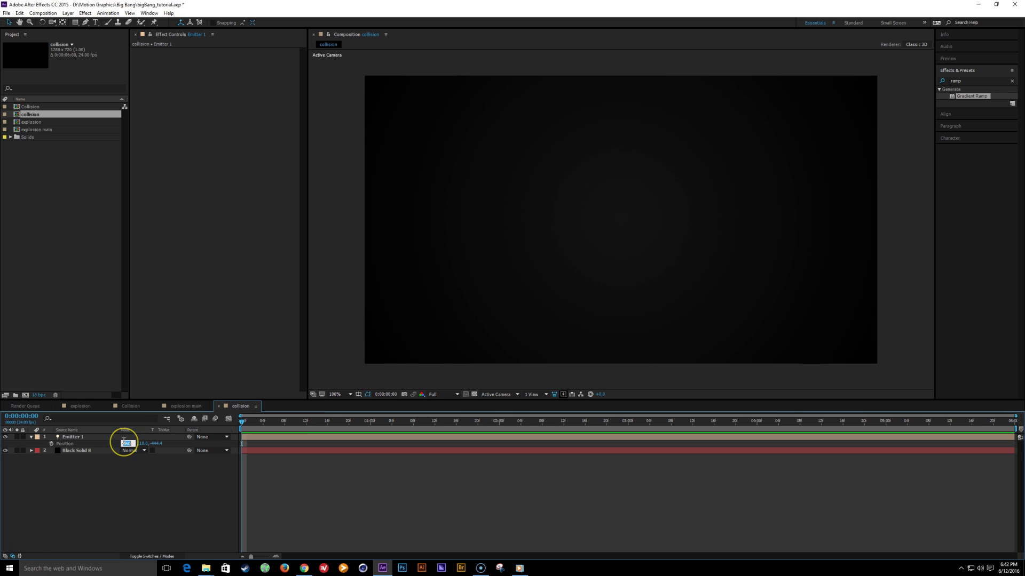
text(10)
key(Return)
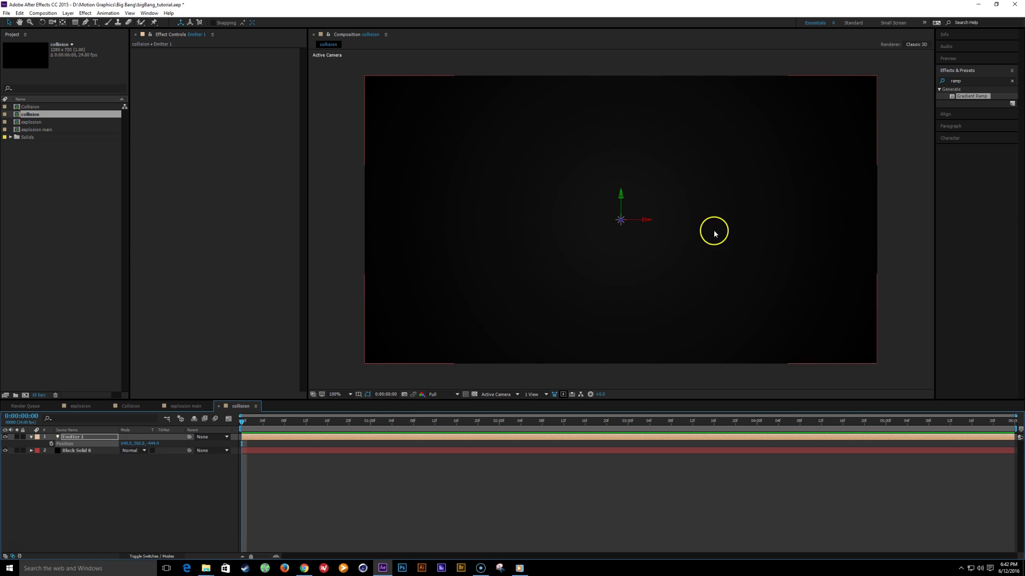
click(152, 444)
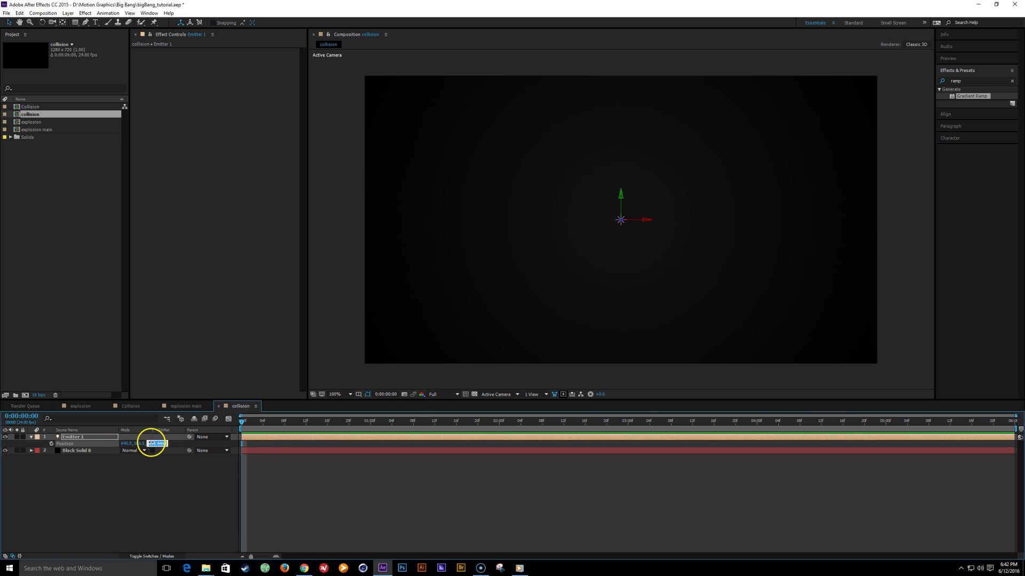
Add a Position keyframe to Emitter 1 and move it to about 0:00:01:02 on the timeline
click(76, 439)
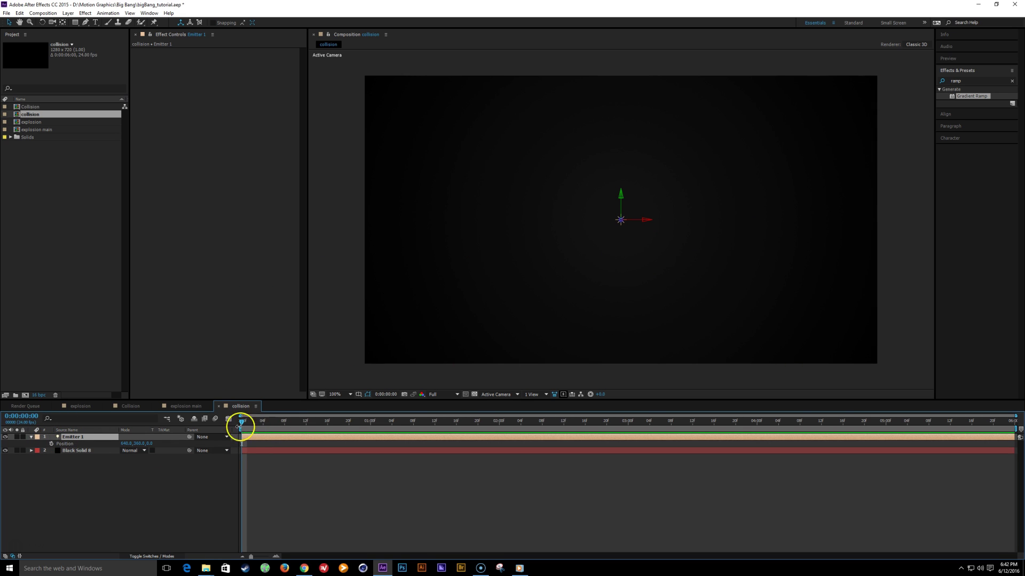
click(51, 444)
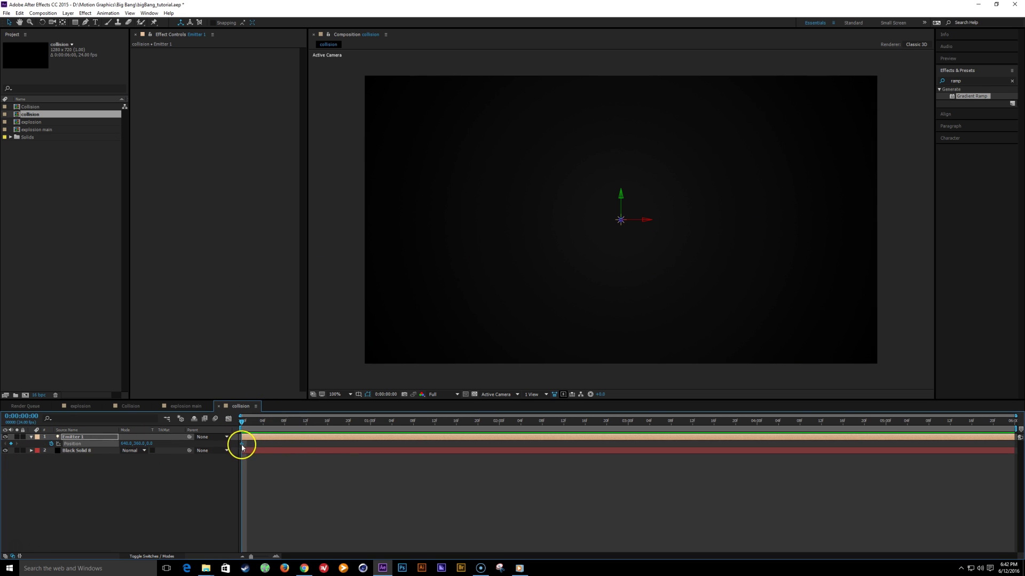
drag(242, 445, 382, 444)
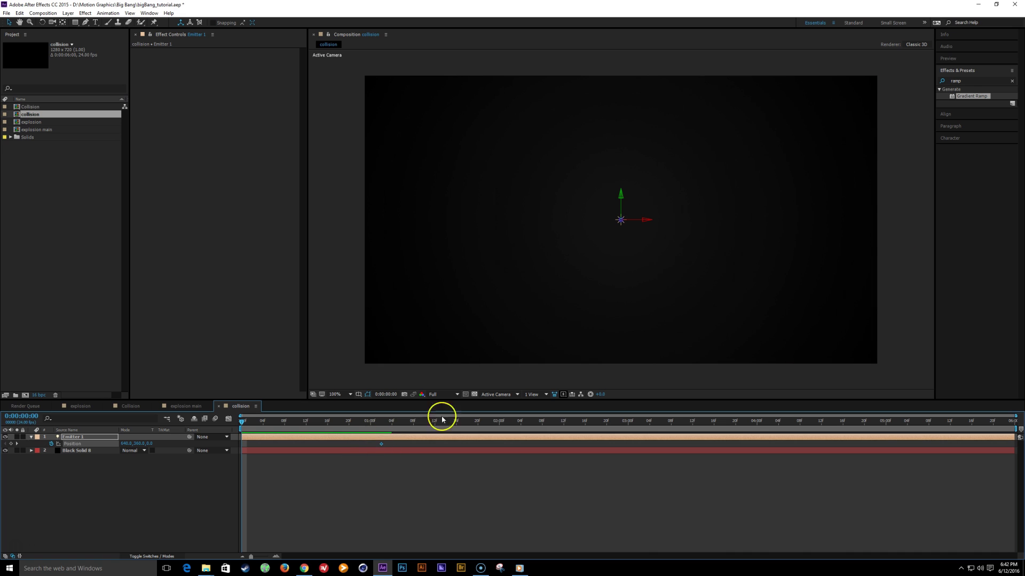
Undo the accidental shift of the gradient background solid and lock its layer
drag(647, 222, 439, 219)
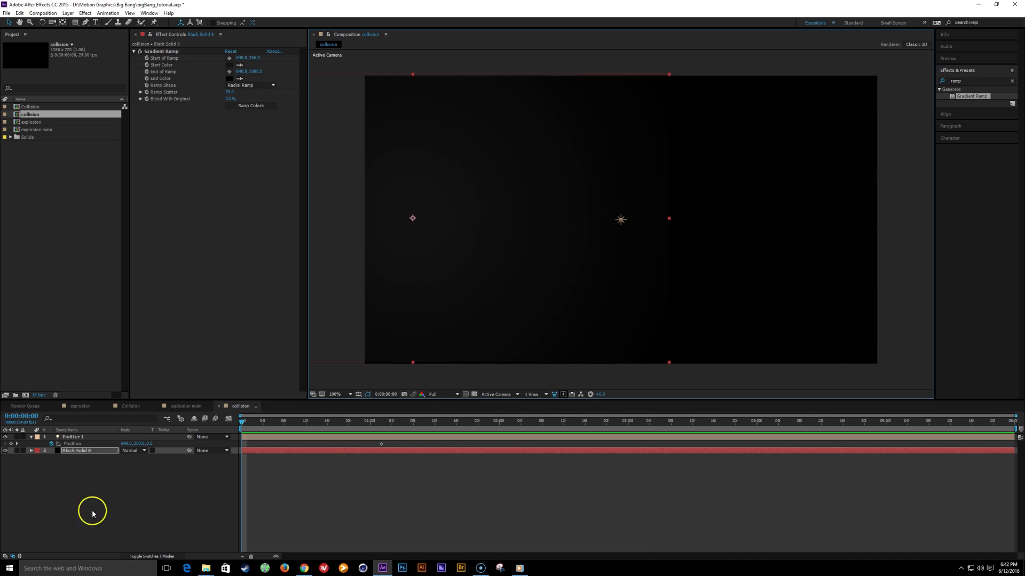
key(ctrl+z)
click(23, 451)
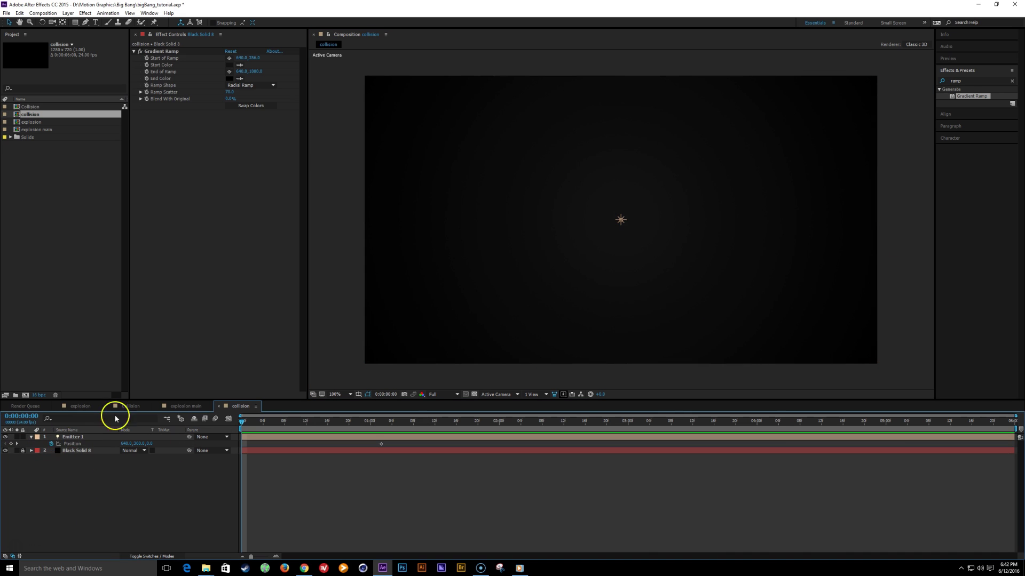
At 0:00:00:00, move Emitter 1 horizontally beyond the frame's left edge to about -94, 360, 0 and preview its travel to the center
click(66, 438)
drag(645, 219, 354, 220)
key(comma)
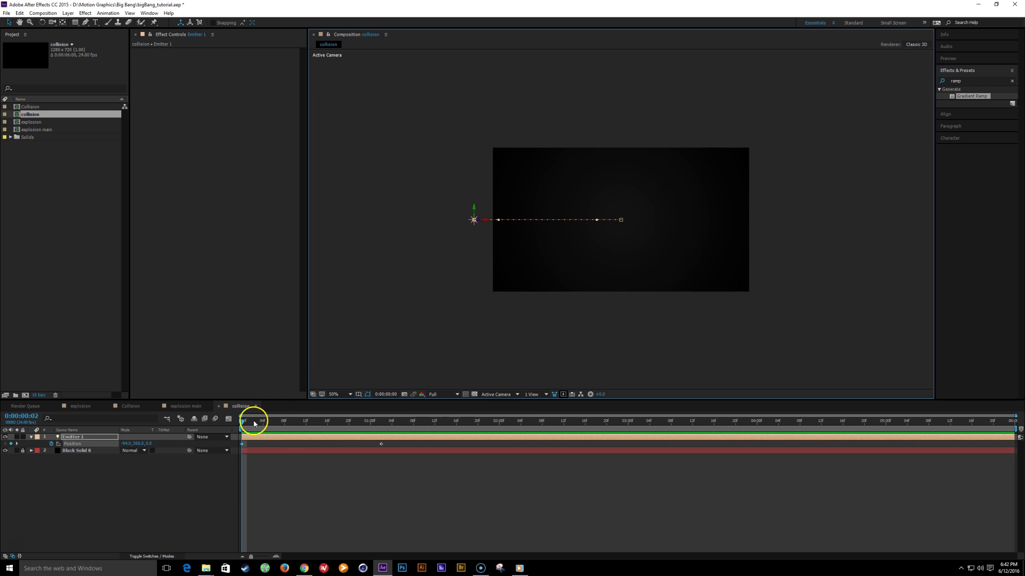
drag(254, 423, 370, 422)
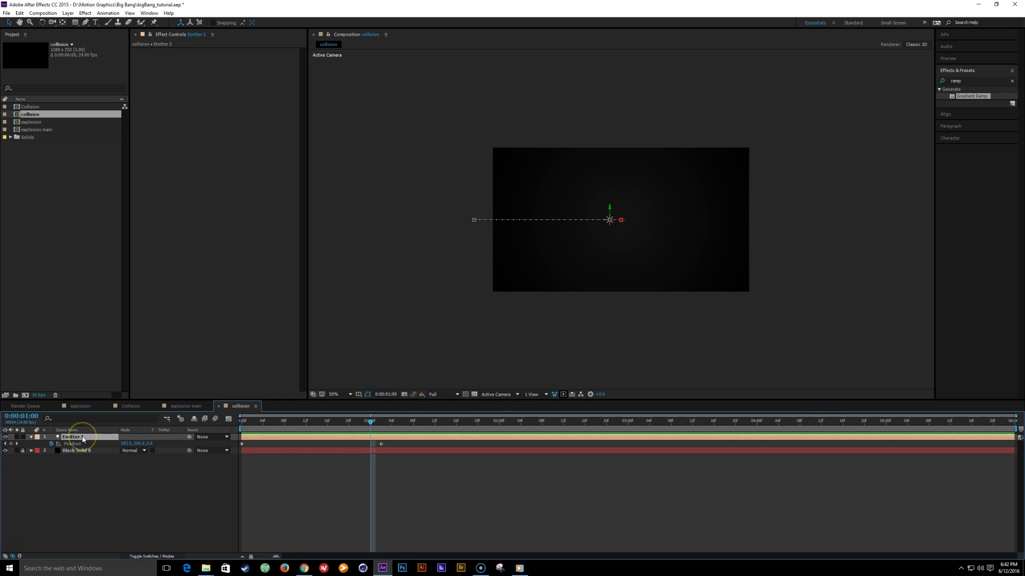
Duplicate Emitter 1 and move the copy's starting position at 0:00:00:00 beyond the frame's right edge, then preview its motion to the center
key(ctrl+d)
key(Home)
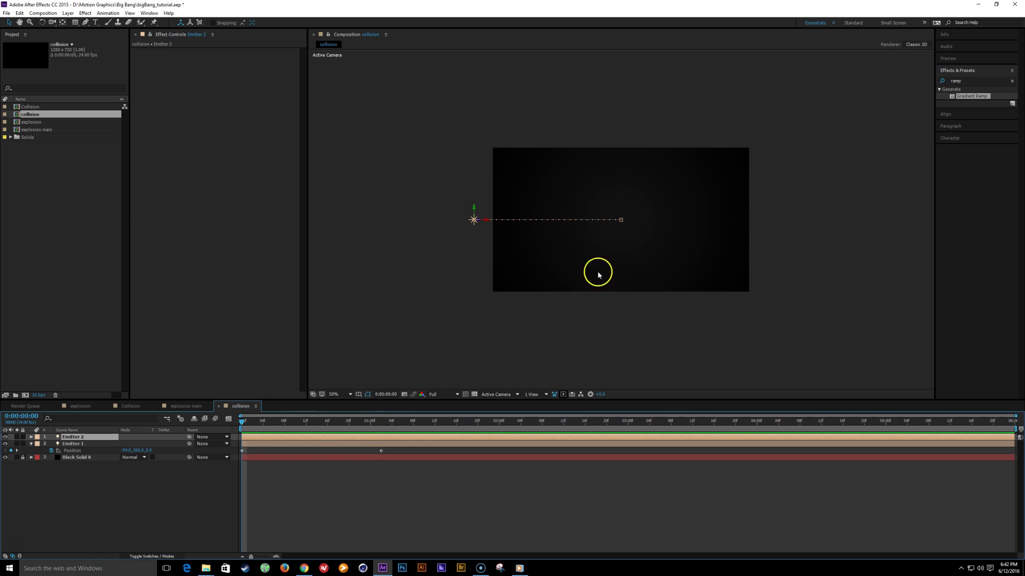
drag(490, 222, 789, 224)
drag(247, 418, 408, 434)
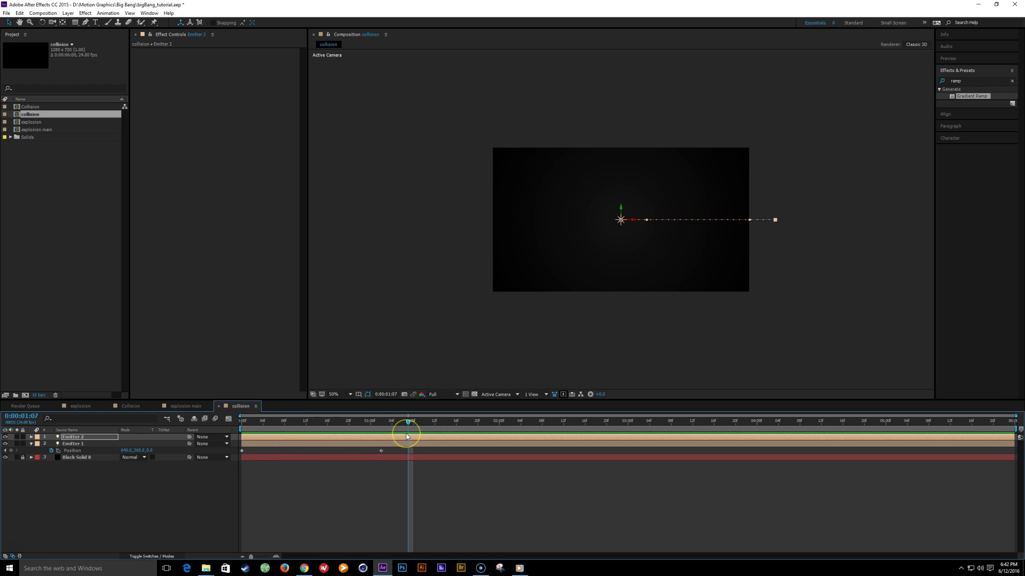
scroll(592, 282, up, 2)
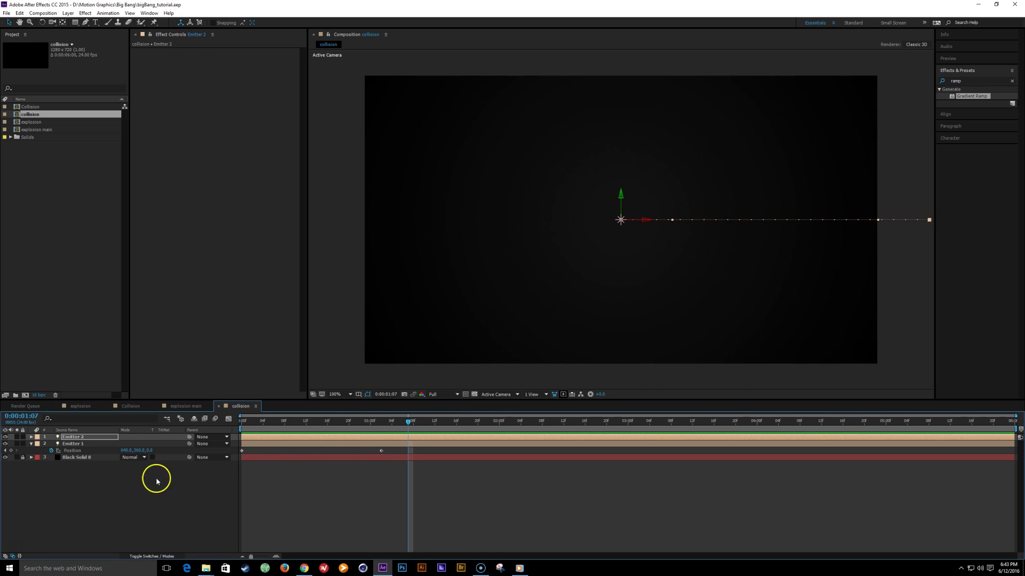
Create a 1280 x 720 px black solid above the emitter lights and begin renaming its layer with "light st"
click(128, 512)
key(ctrl+y)
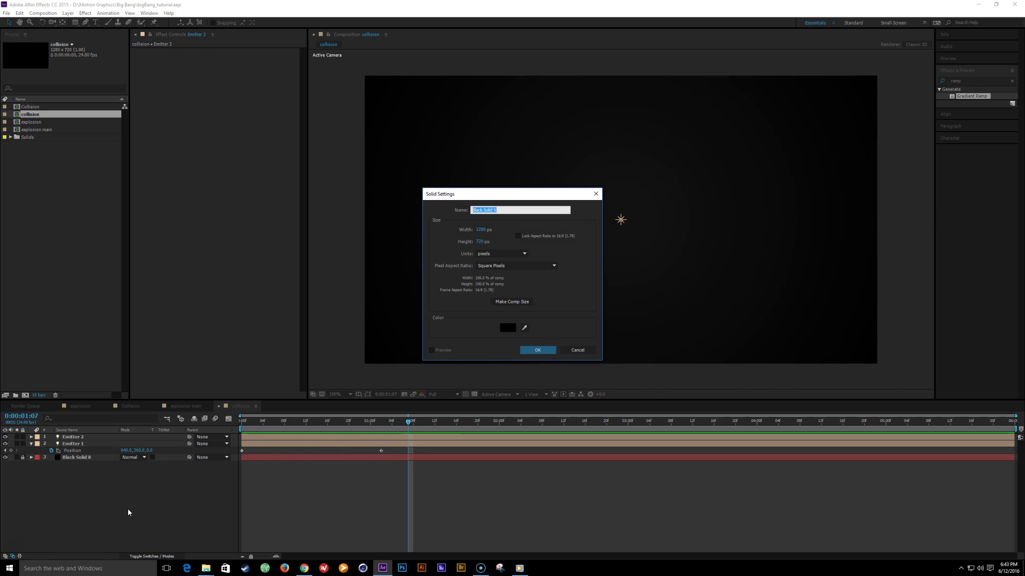
key(Return)
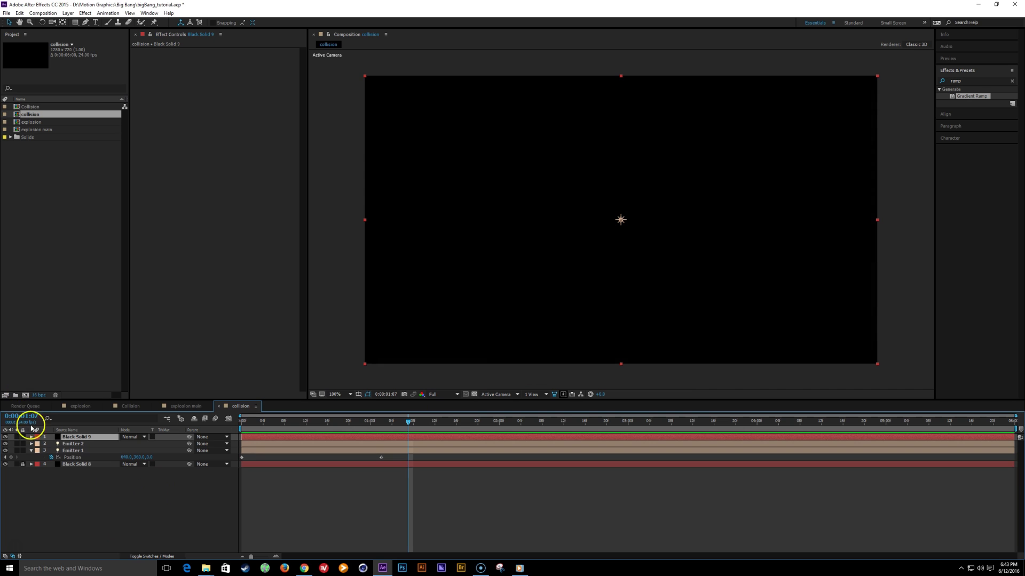
key(Return)
text(light st)
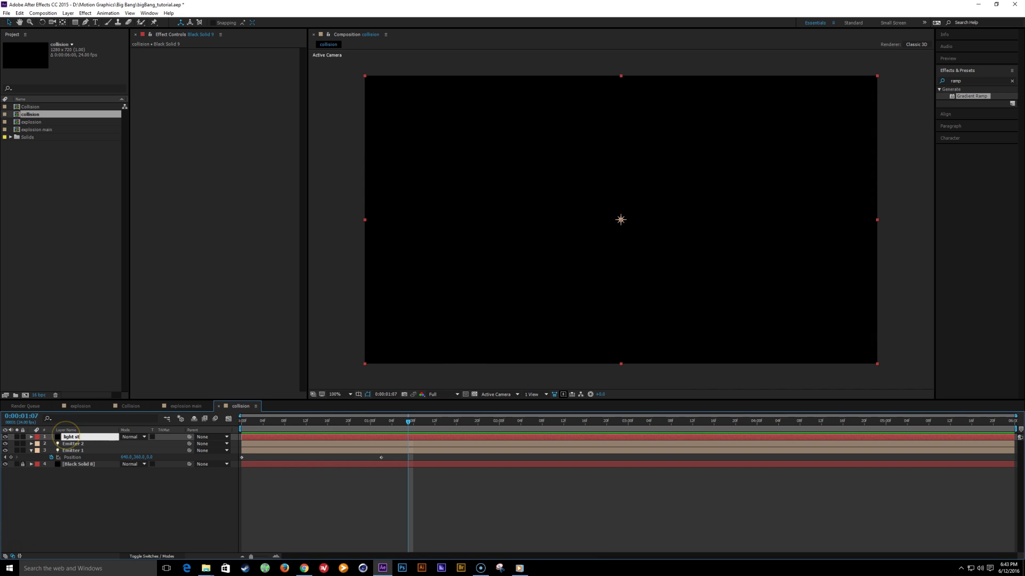
Name the new solid layer "light streaks" and apply the Trapcode Particular effect to it
text(reaks)
key(Return)
click(970, 80)
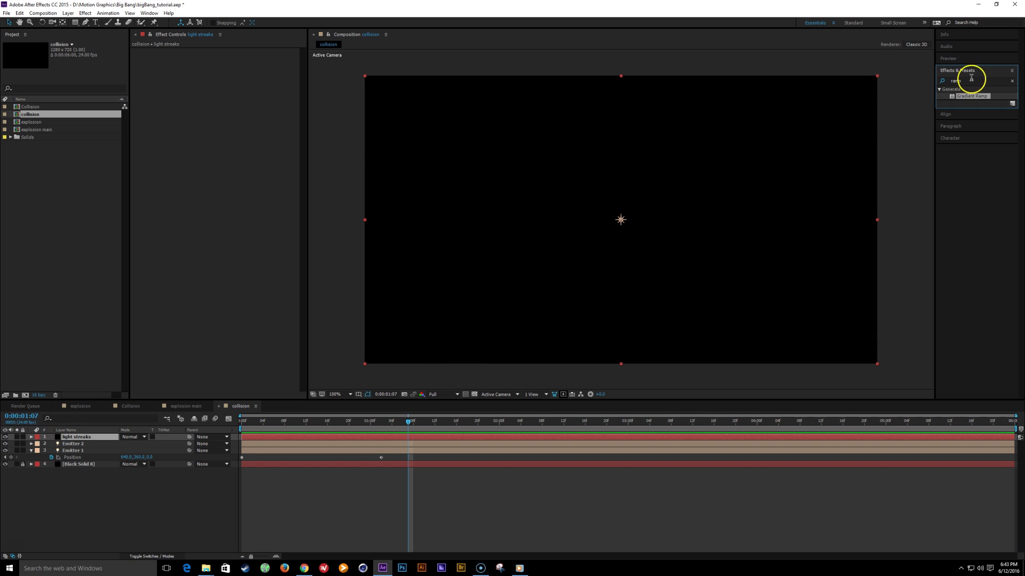
text(particul)
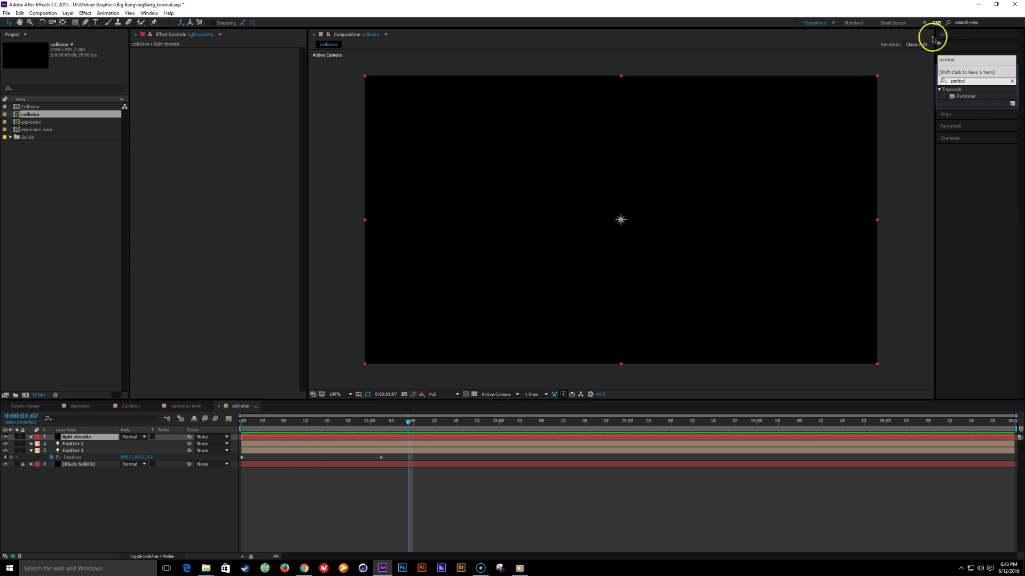
double_click(966, 96)
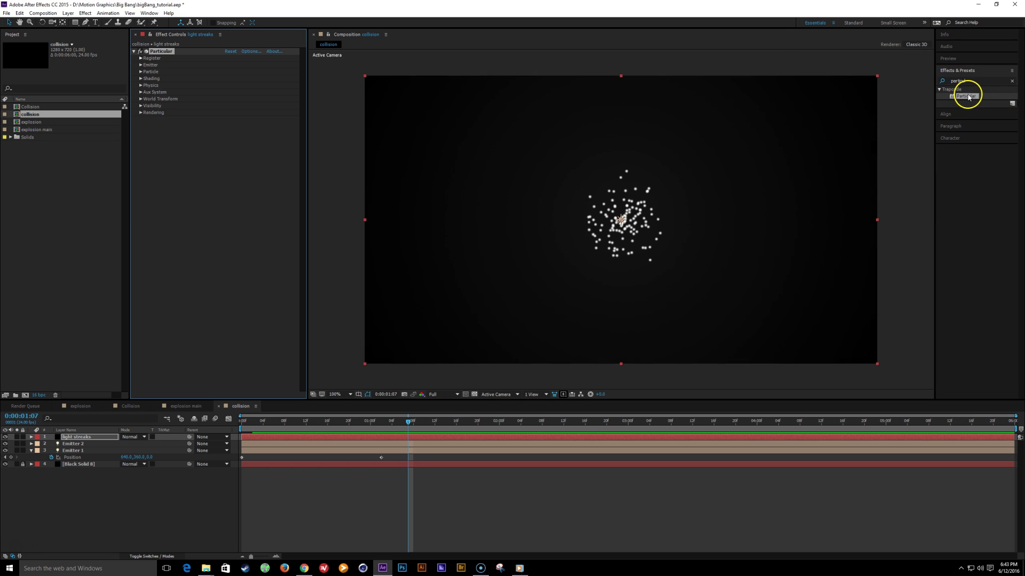
Set the emitter's Velocity, Velocity Random, Velocity Distribution and Velocity from Motion all to 0
click(140, 65)
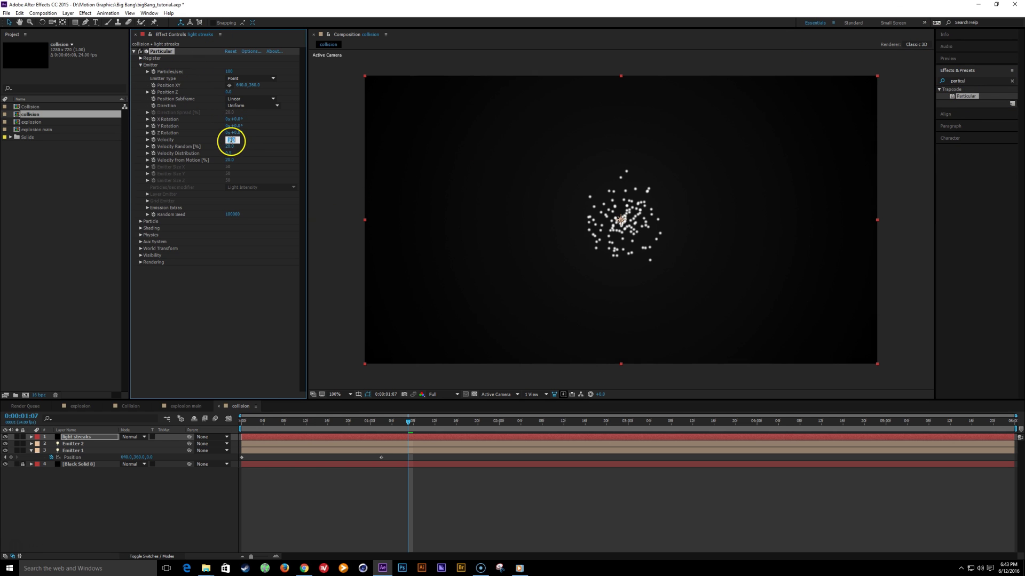
click(231, 142)
text(0)
key(Tab)
text(0)
key(Tab)
text(0)
key(Tab)
text(0)
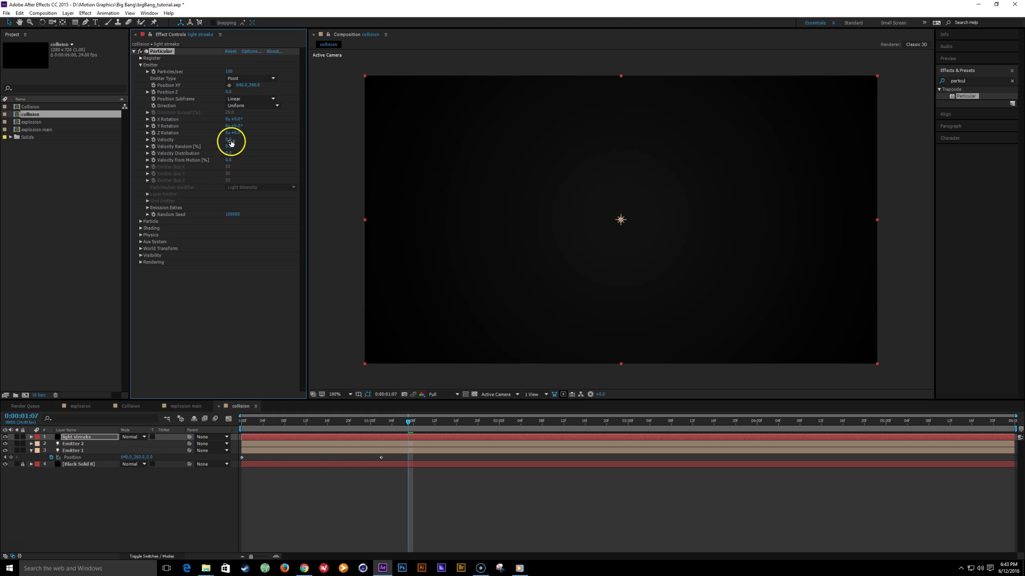
Change the emitter type to Light(s) and set Emitter Size X, Y and Z to 0
click(263, 78)
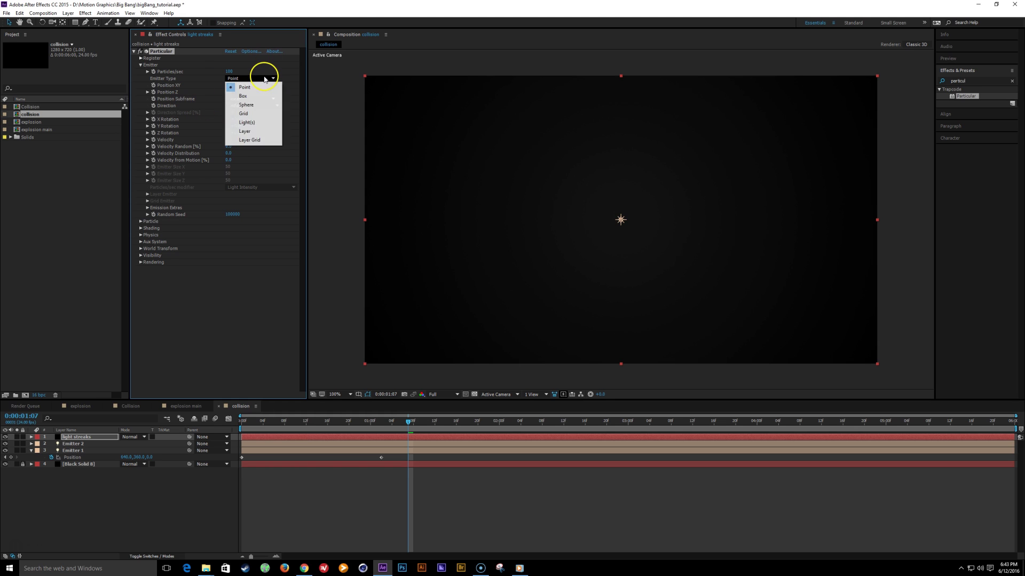
click(262, 122)
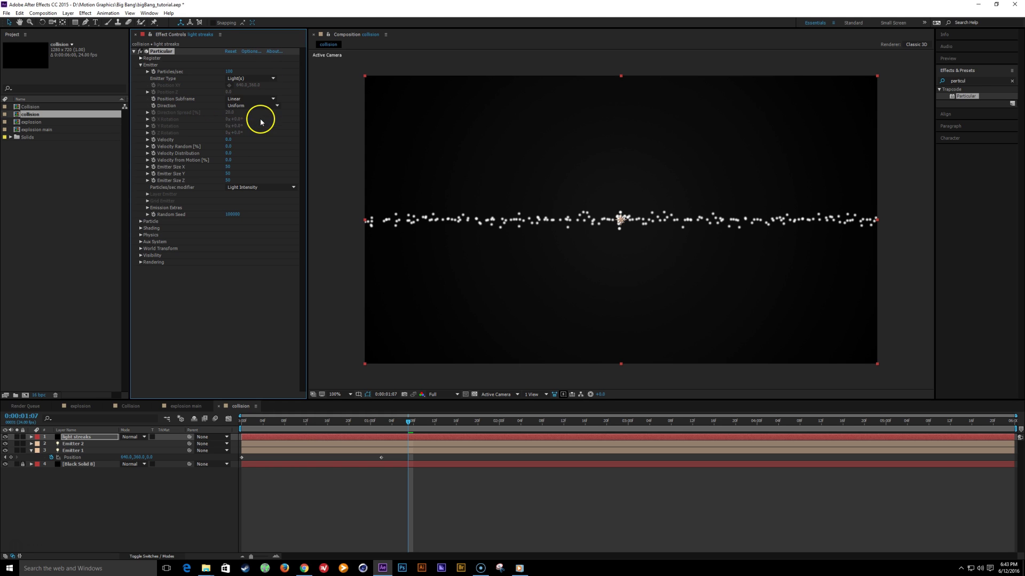
click(228, 167)
text(0)
key(Tab)
text(0)
key(Tab)
text(0)
key(Tab)
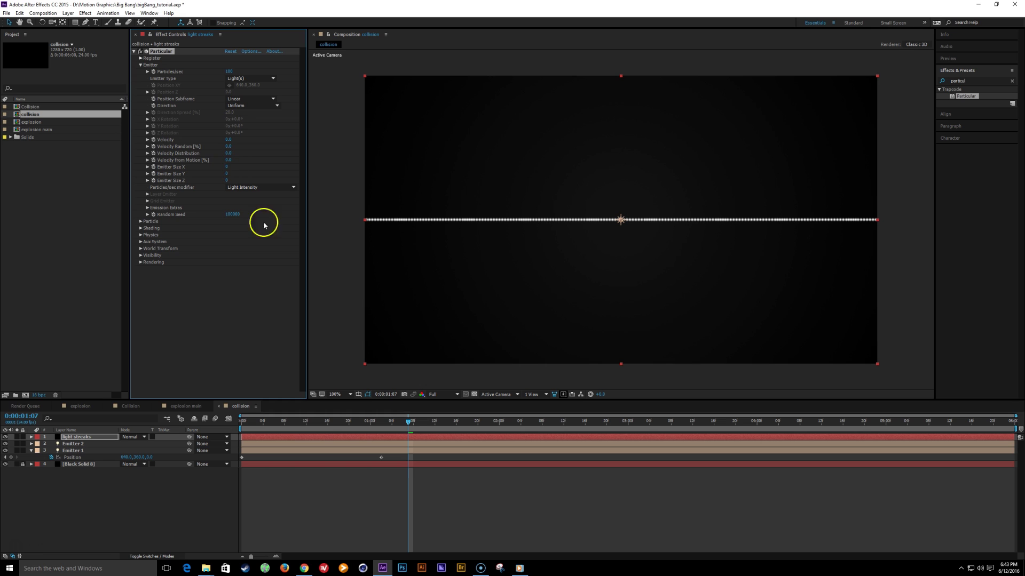
Preview the streaks in the timeline and set the emitter's Particles/sec to 300
drag(302, 426, 411, 432)
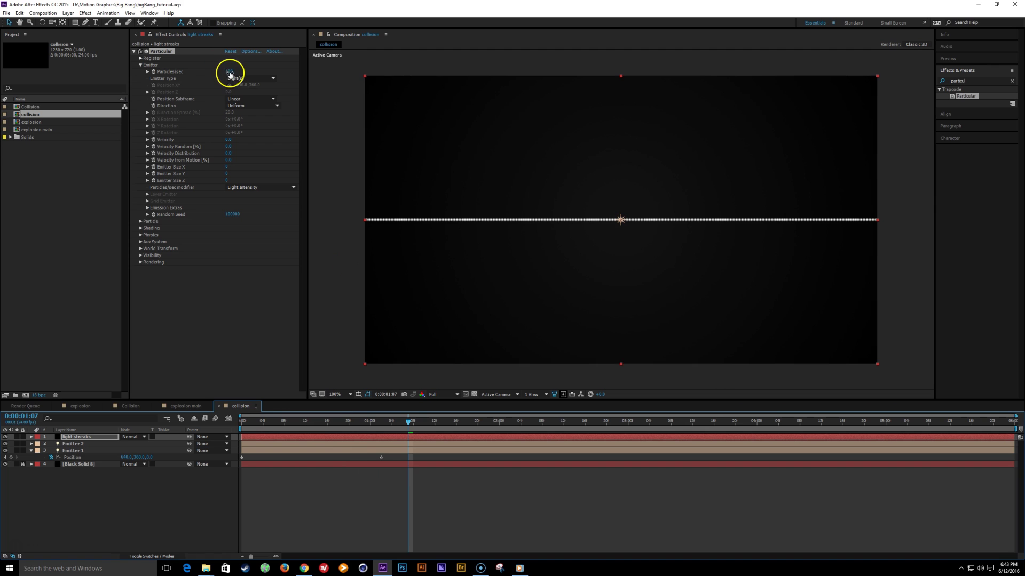
click(230, 71)
text(300)
key(Return)
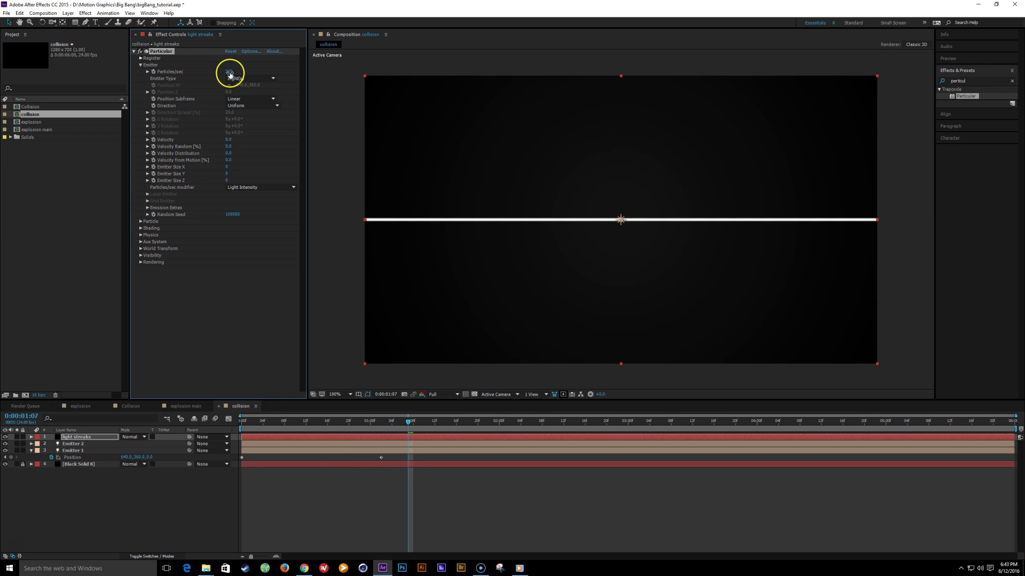
Apply the linear falling preset curve to the particles' Size over Life and Opacity over Life
click(140, 222)
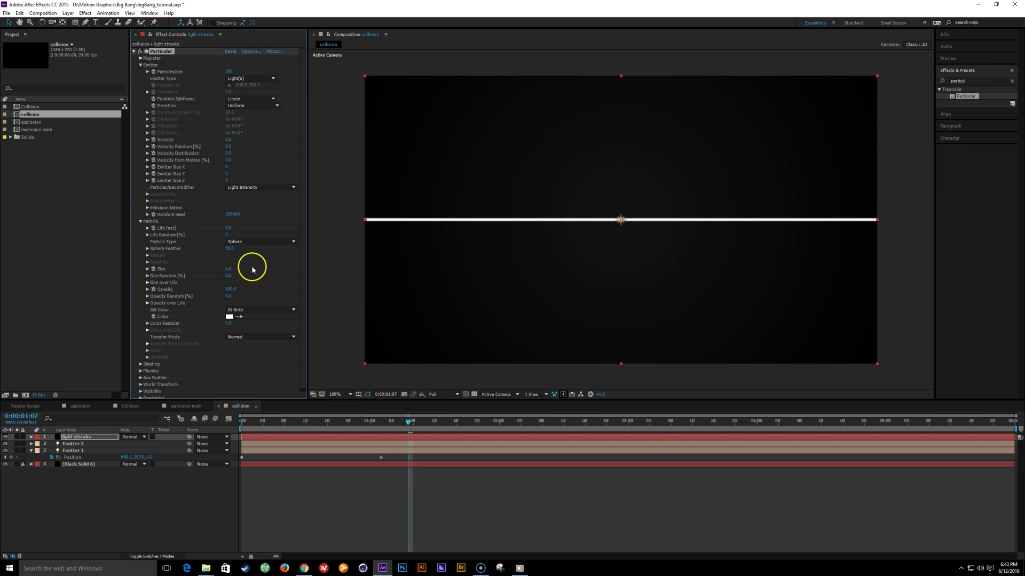
click(148, 283)
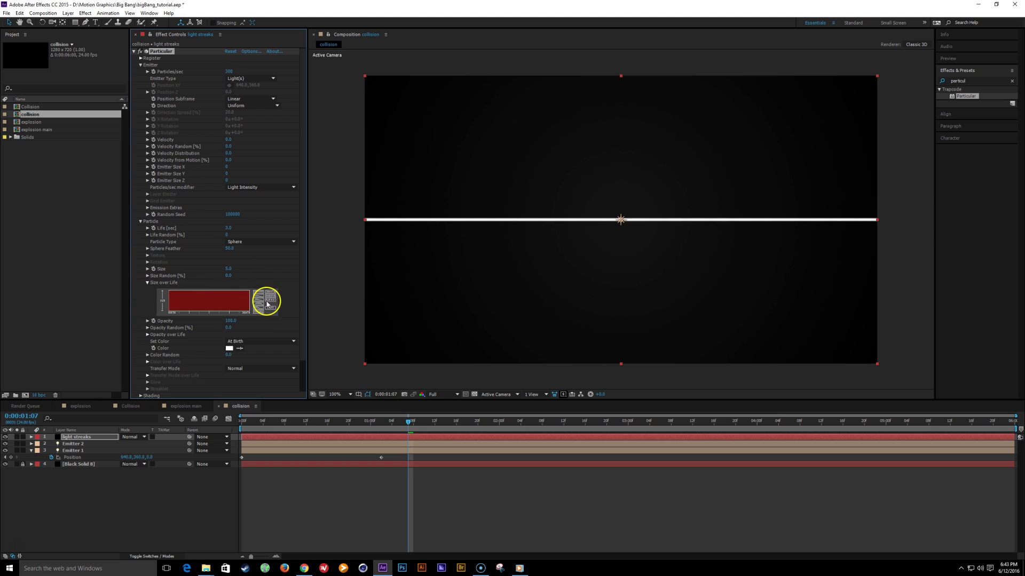
click(258, 298)
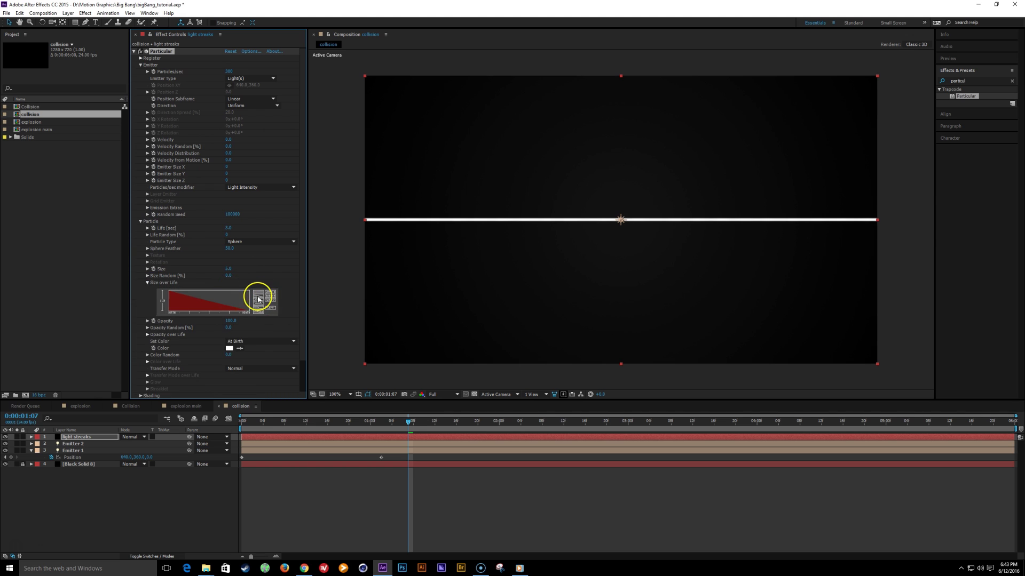
click(147, 334)
click(257, 350)
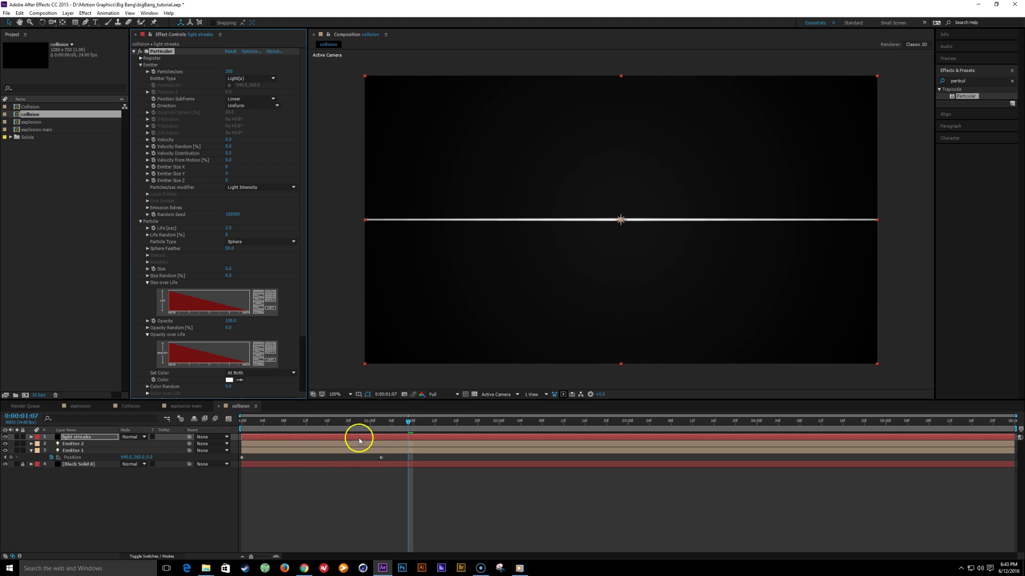
Set the particle Life to 1 second and Size to 4, checking the streaks along the timeline
mouse_move(312, 423)
mouse_down()
mouse_move(457, 420)
mouse_move(371, 430)
mouse_up()
click(228, 228)
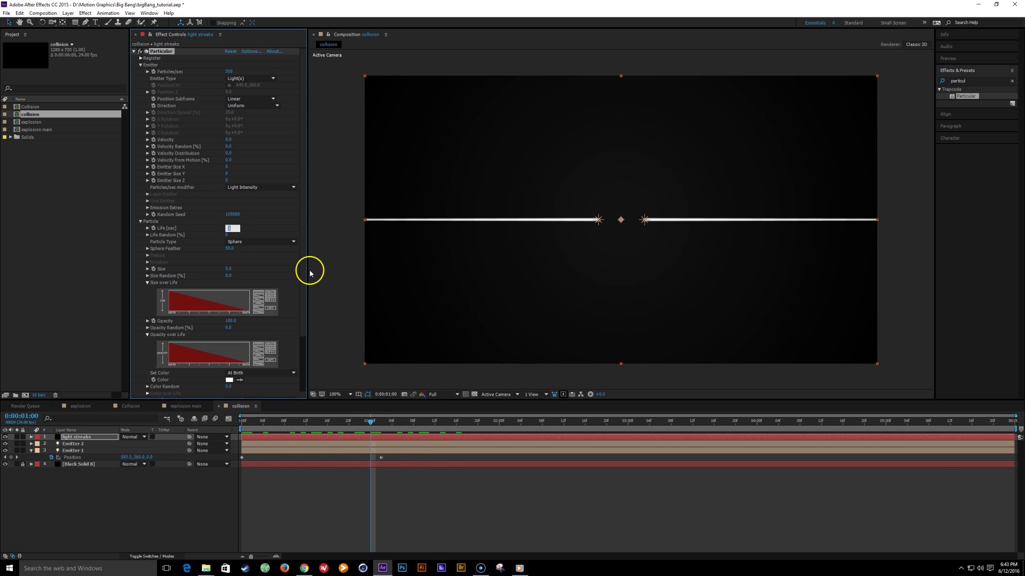
text(1)
key(Return)
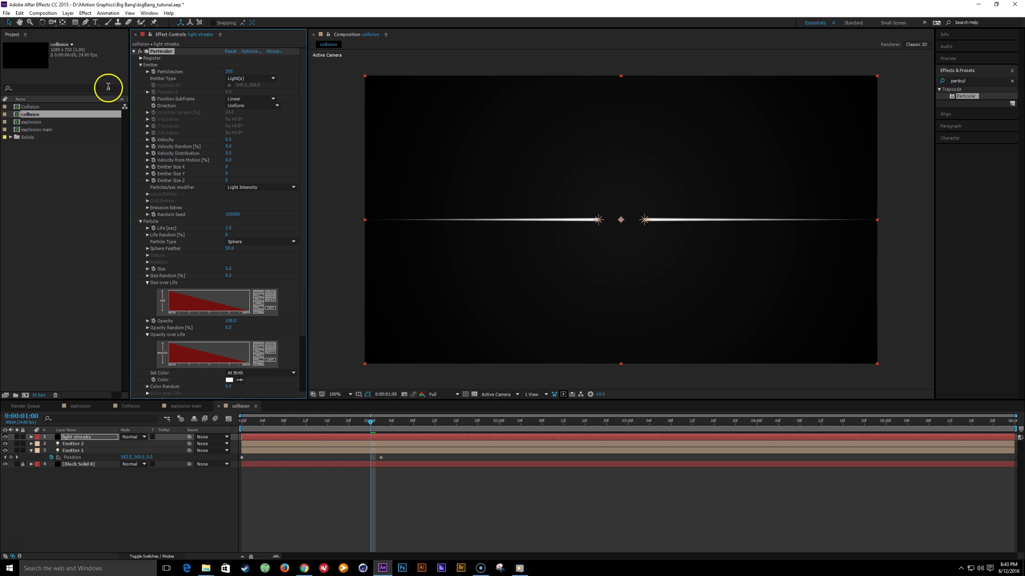
click(229, 269)
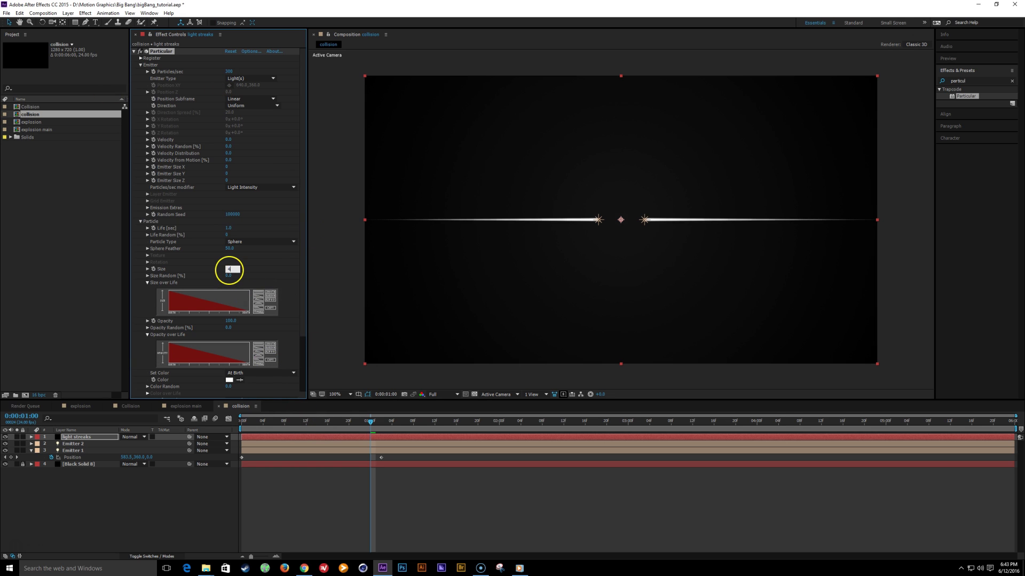
key(Return)
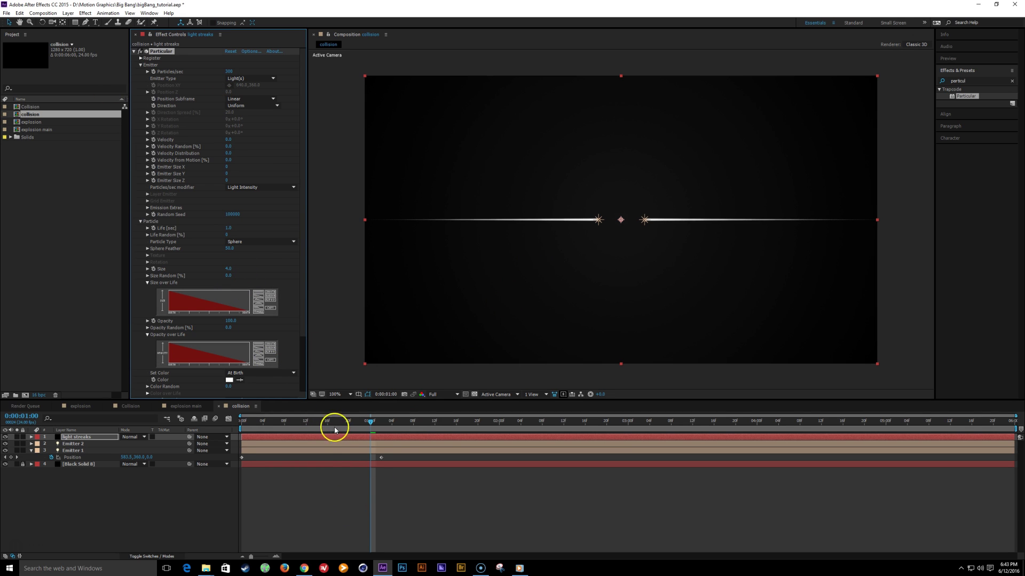
drag(335, 430, 423, 446)
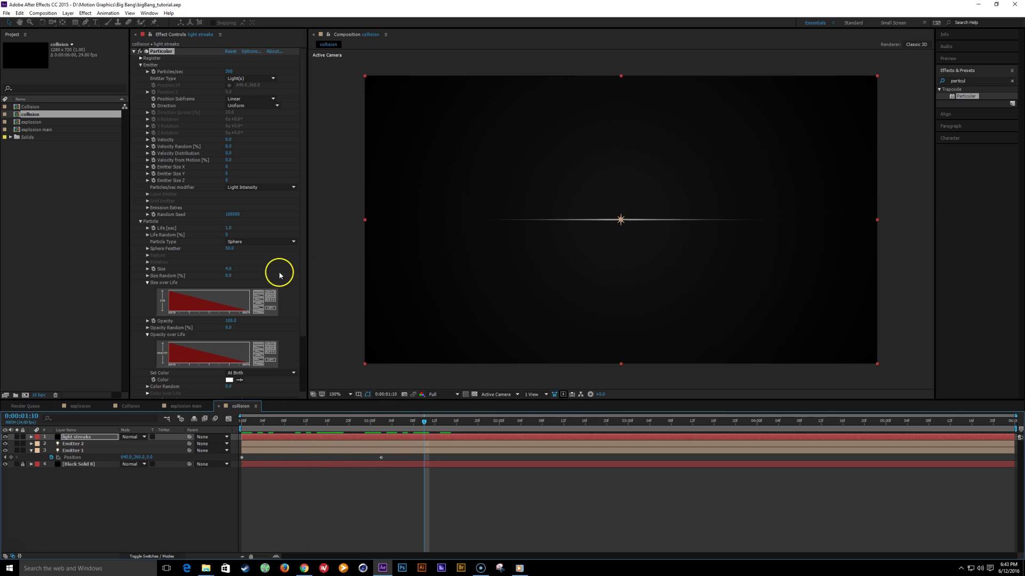
Raise Affect Position in the Air physics Turbulence Field to about 80 and preview the wavy streaks
drag(299, 276, 299, 331)
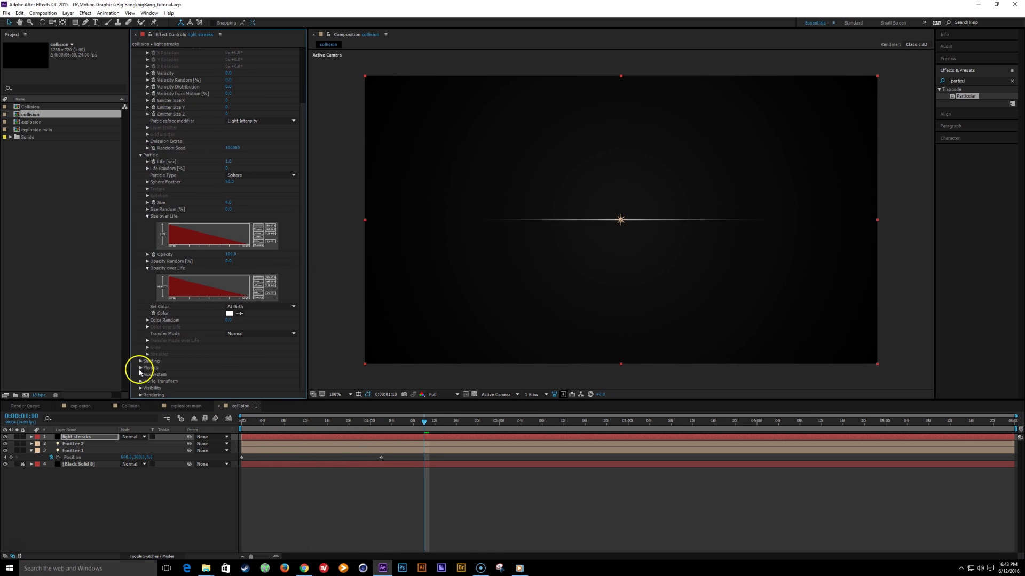
scroll(200, 355, down, 2)
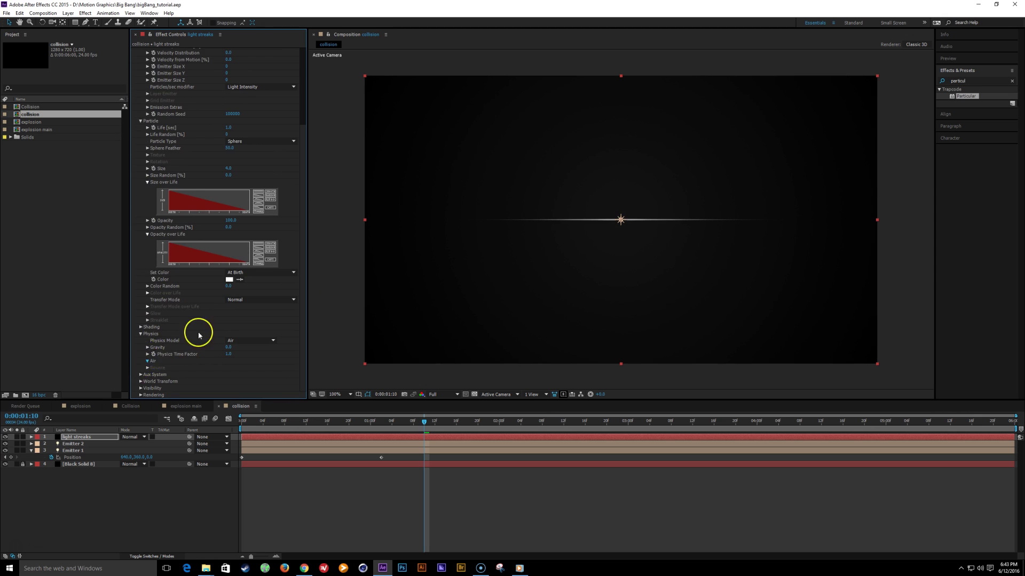
scroll(200, 335, down, 3)
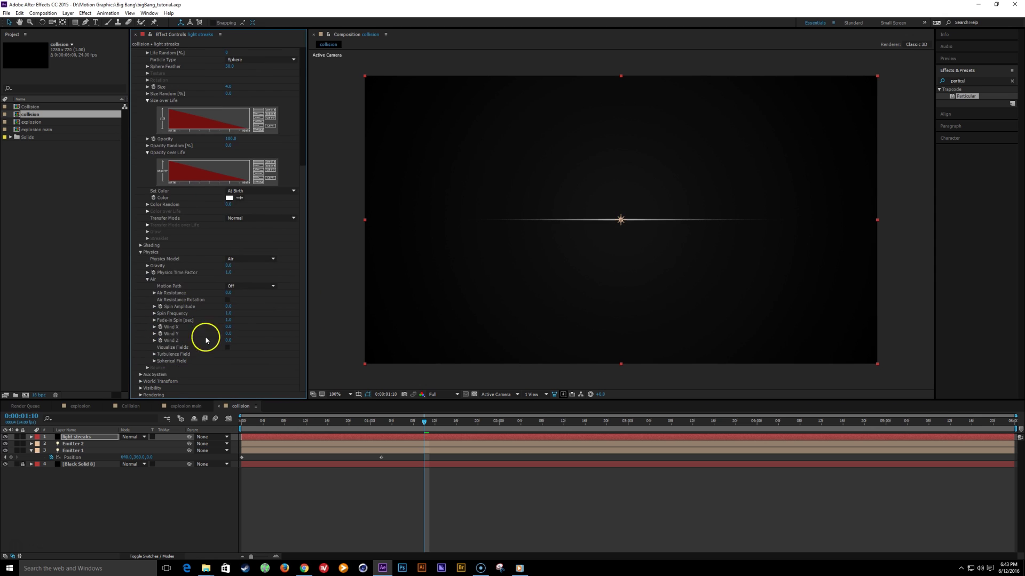
click(155, 355)
scroll(235, 347, down, 3)
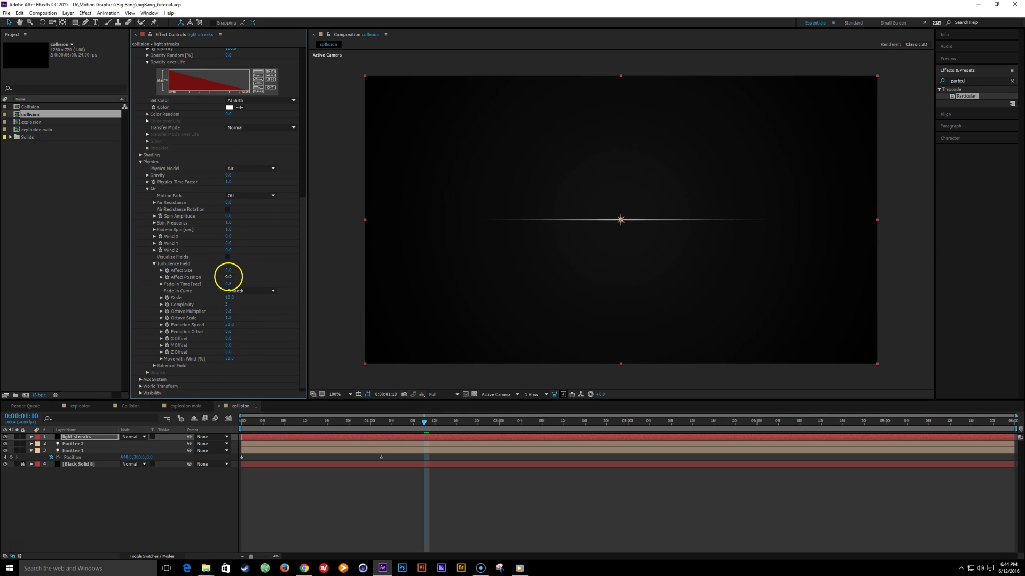
drag(228, 277, 265, 279)
mouse_move(343, 421)
mouse_down()
mouse_move(277, 421)
mouse_move(389, 434)
mouse_move(270, 423)
mouse_move(445, 440)
mouse_move(359, 430)
mouse_move(398, 437)
mouse_up()
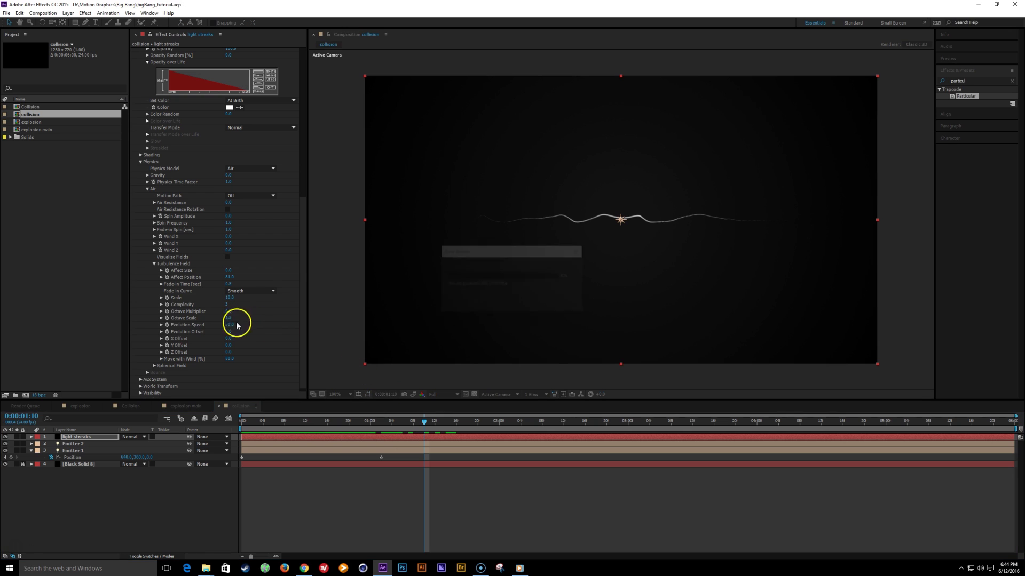
Try a Turbulence Field Scale of 15 and preview the streaks along the timeline
click(348, 421)
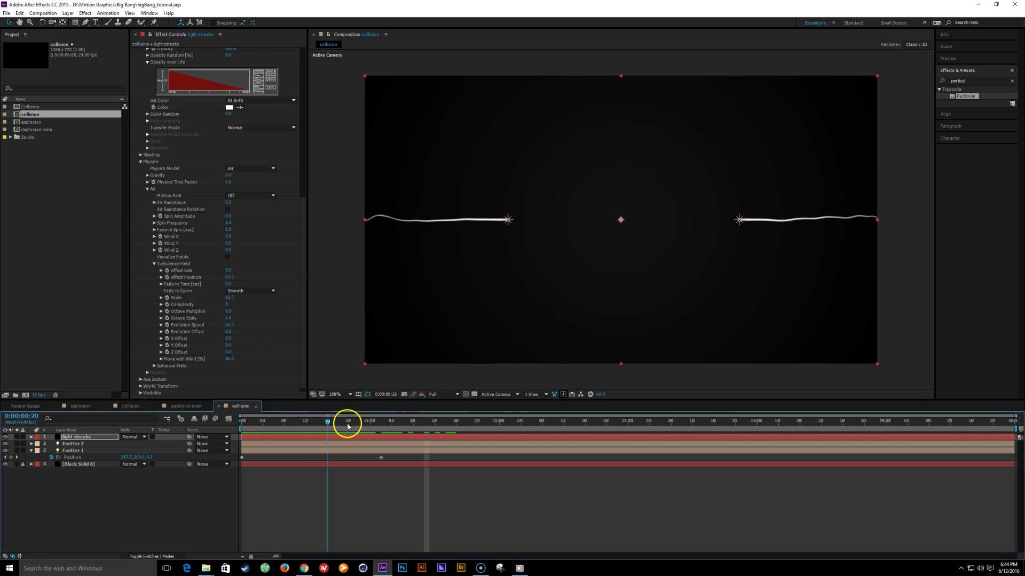
click(229, 298)
text(15)
key(Return)
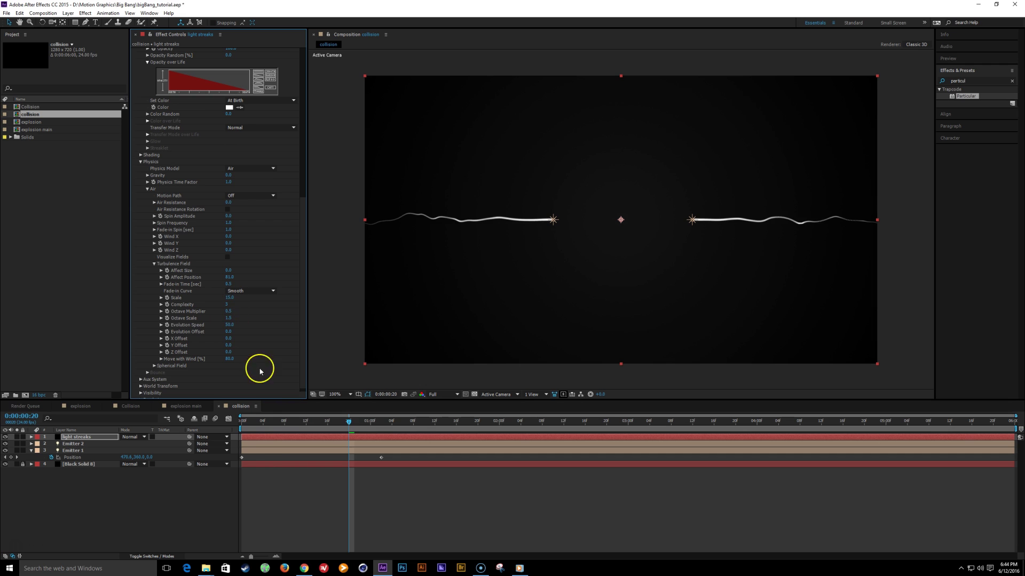
mouse_move(258, 421)
mouse_down()
mouse_move(451, 443)
mouse_move(353, 441)
mouse_move(407, 446)
mouse_up()
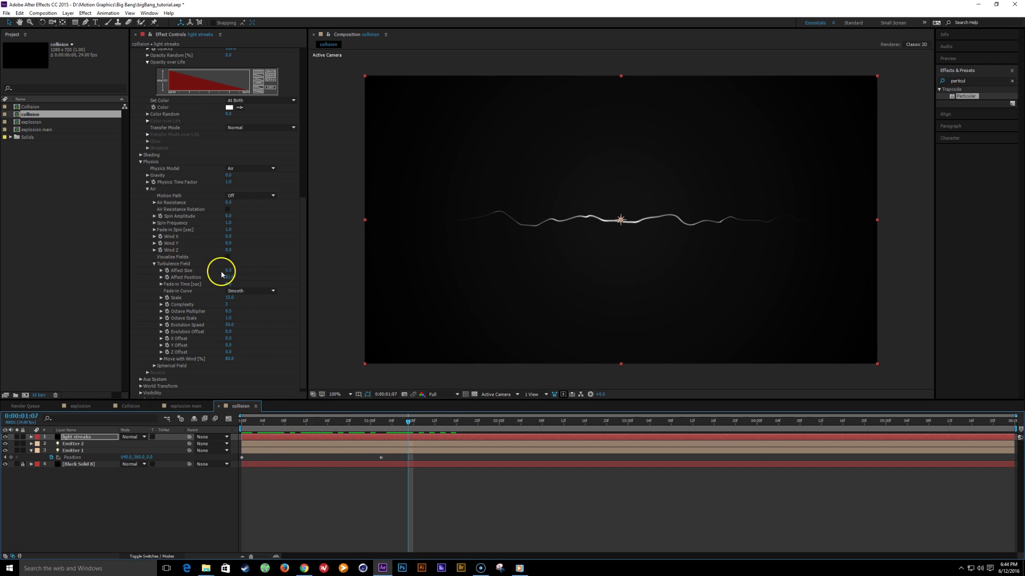
Set the Turbulence Field Scale to 12 and preview the streaks along the timeline
click(229, 297)
text(1)
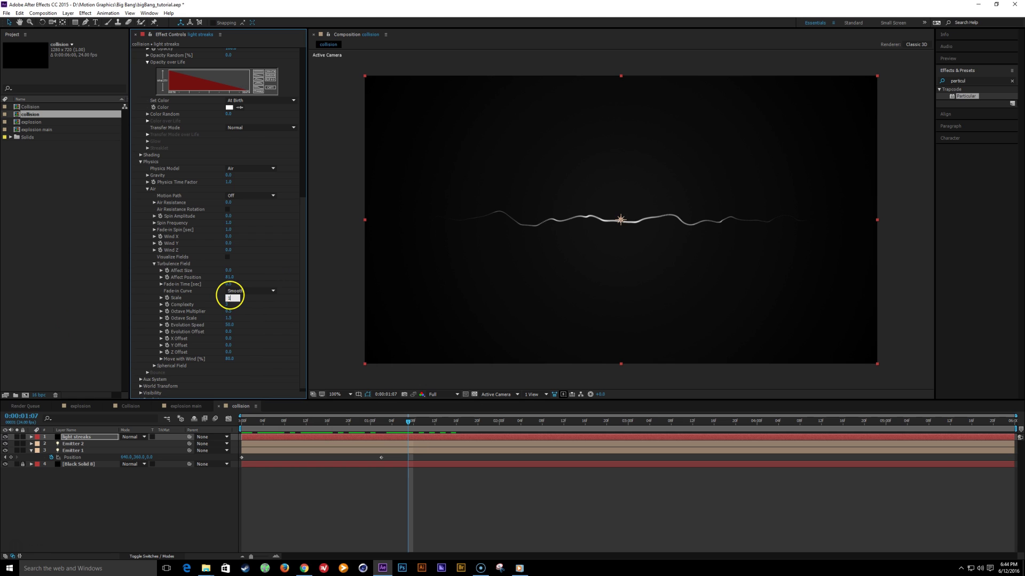
text(2)
key(Return)
mouse_move(248, 422)
mouse_down()
mouse_move(237, 426)
mouse_move(401, 439)
mouse_up()
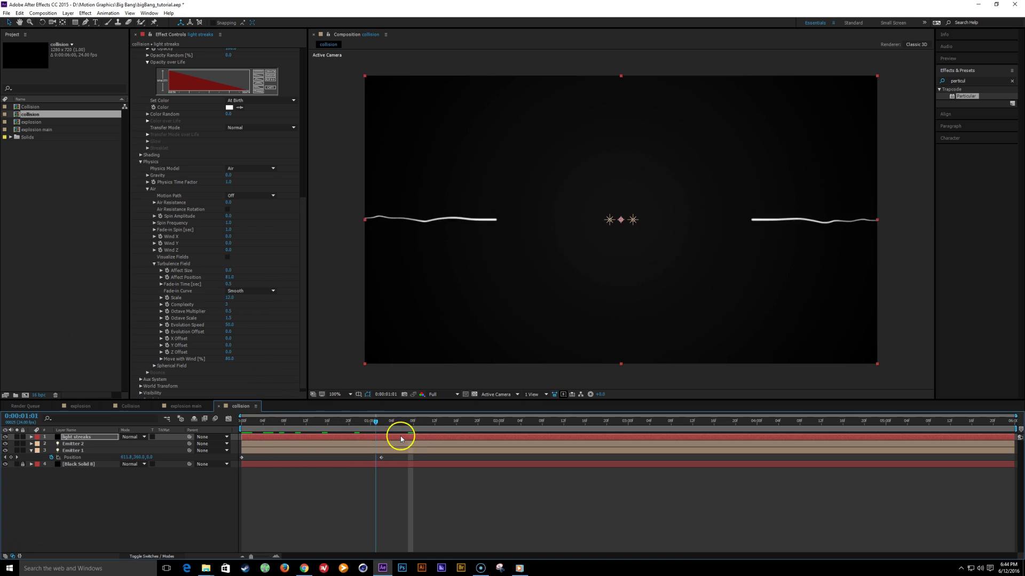
Move the end Position keyframes of Emitter 1 and Emitter 2 to 0:00:01:07 and play the animation
click(75, 451)
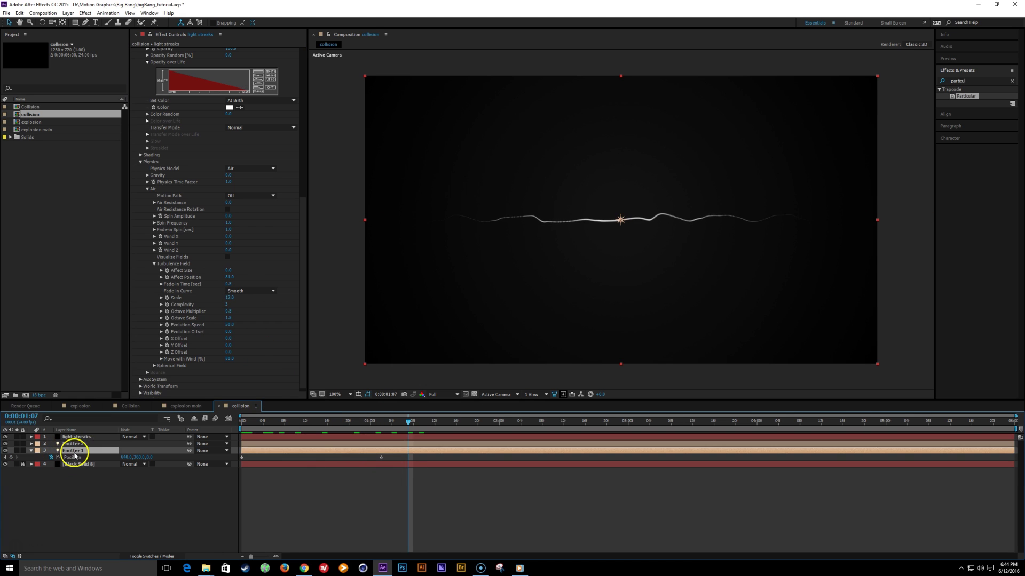
shift+click(78, 444)
key(u)
key(u)
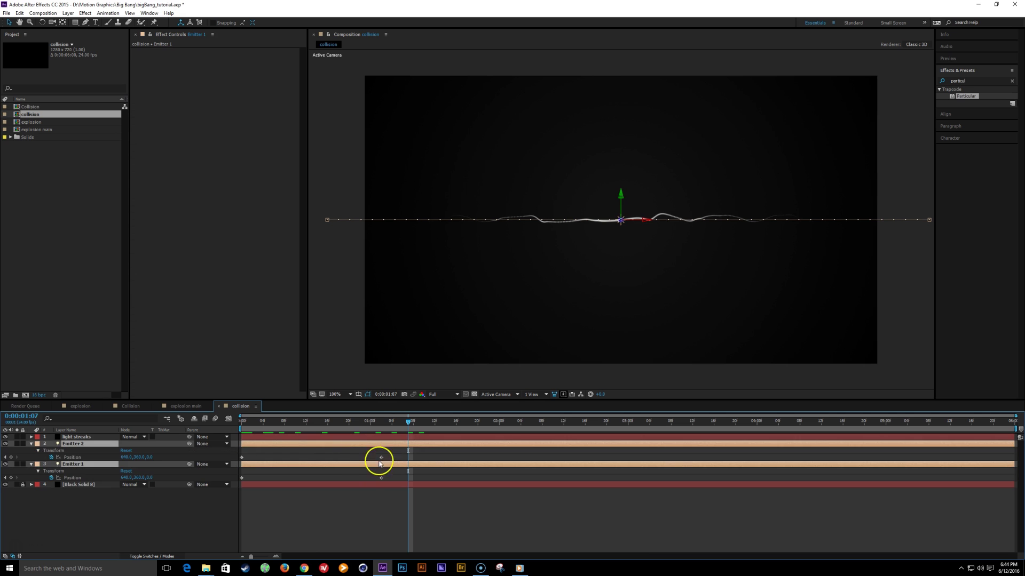
drag(388, 454, 407, 426)
key(space)
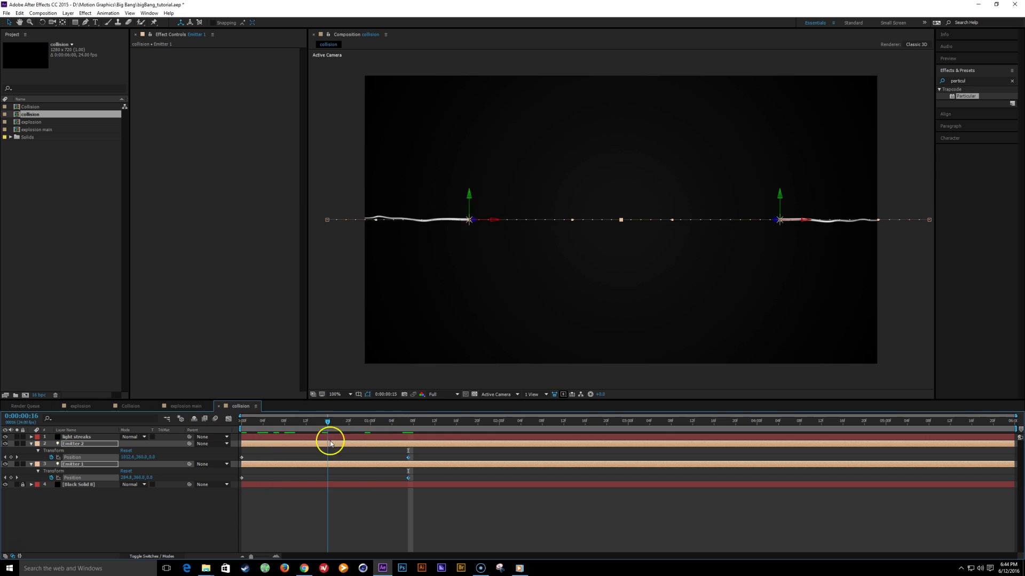
Set the light streaks layer's particle Life to 1.2 seconds and save the project
click(82, 439)
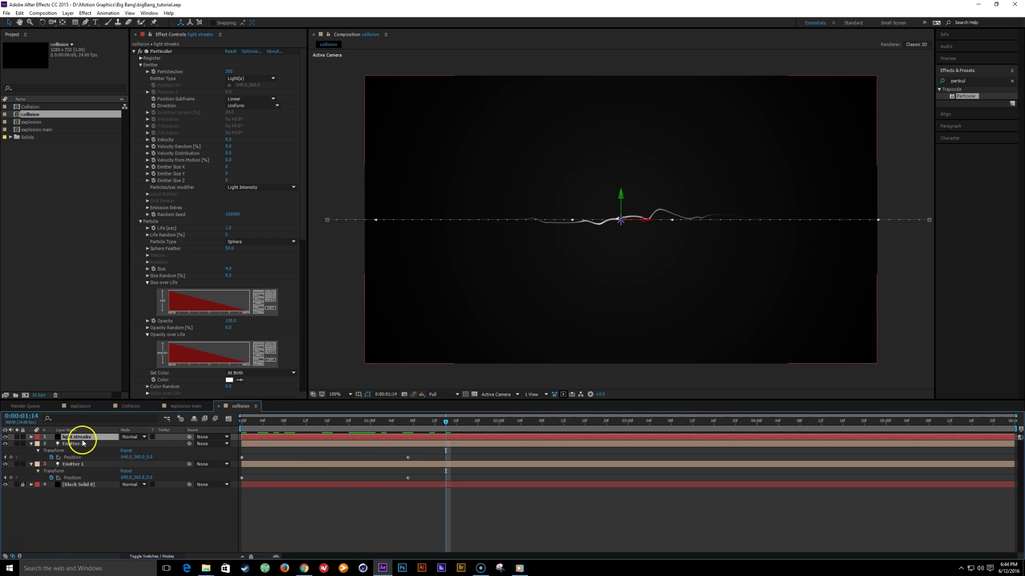
click(226, 229)
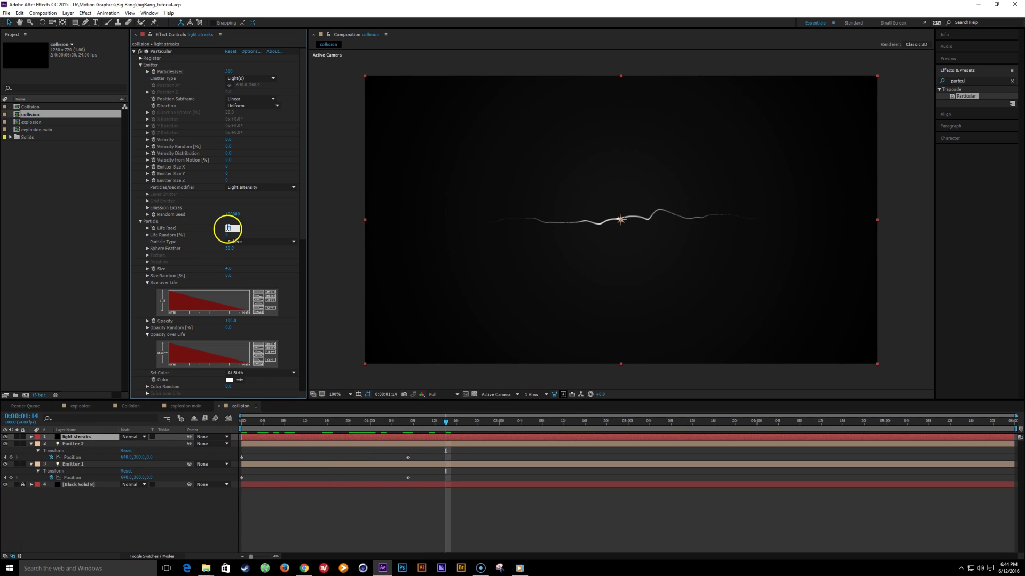
text(1.2)
key(Return)
key(ctrl+s)
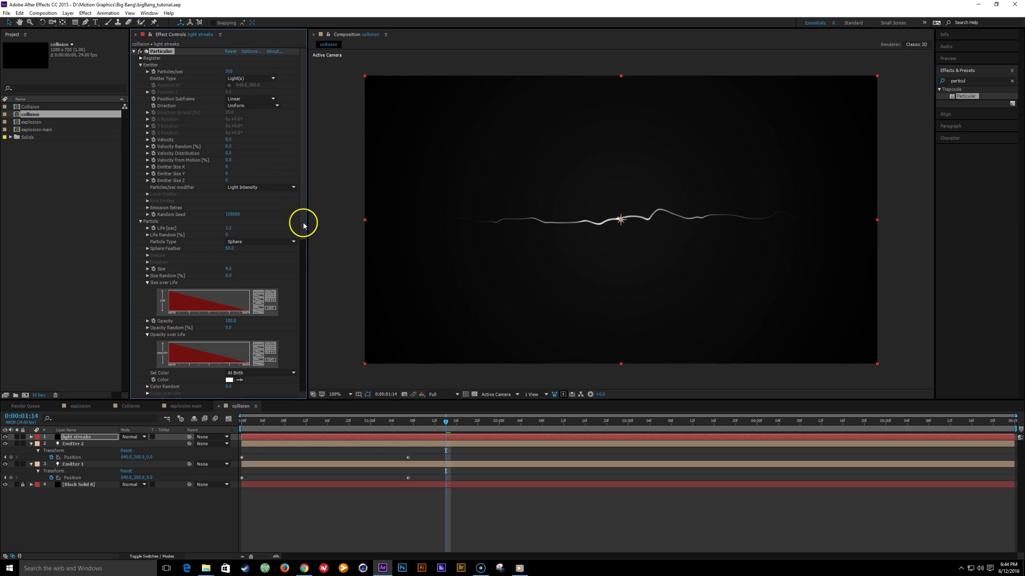
Set the light streaks particles' Transfer Mode to Add and their Color to a light blue
drag(303, 223, 307, 251)
click(251, 353)
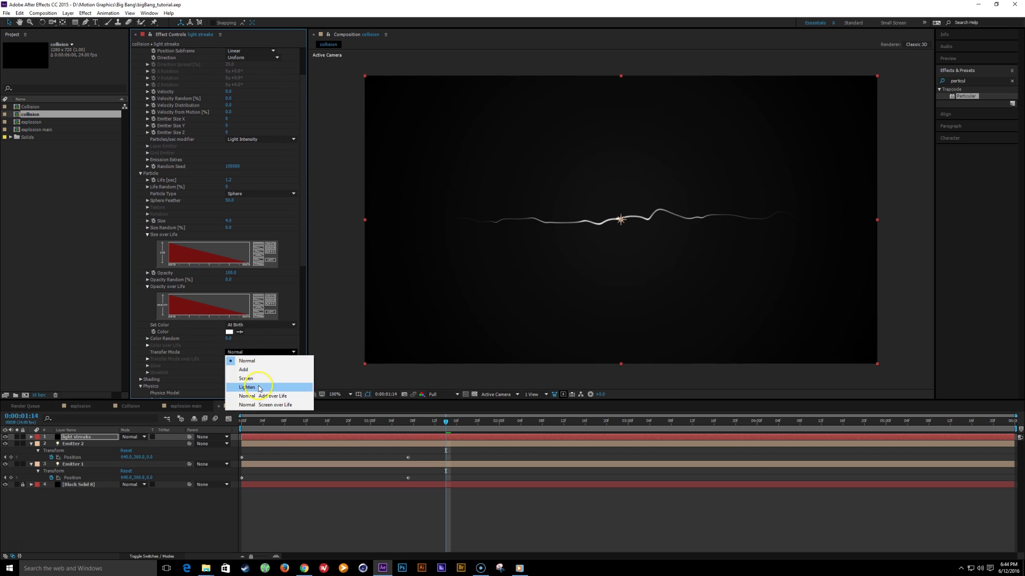
click(246, 360)
mouse_move(303, 254)
mouse_down()
mouse_move(300, 283)
mouse_move(302, 247)
mouse_up()
click(229, 346)
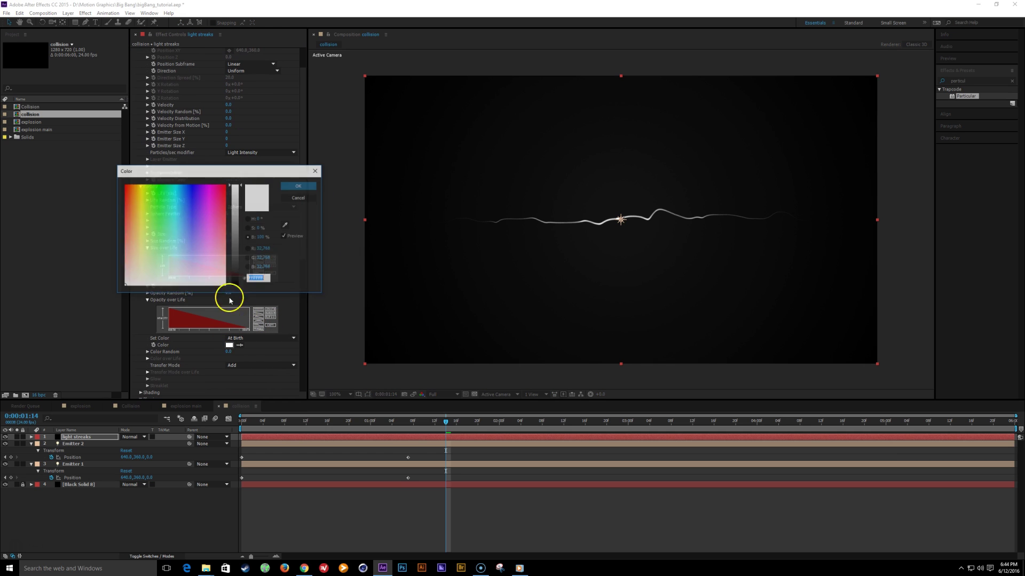
drag(186, 264, 190, 241)
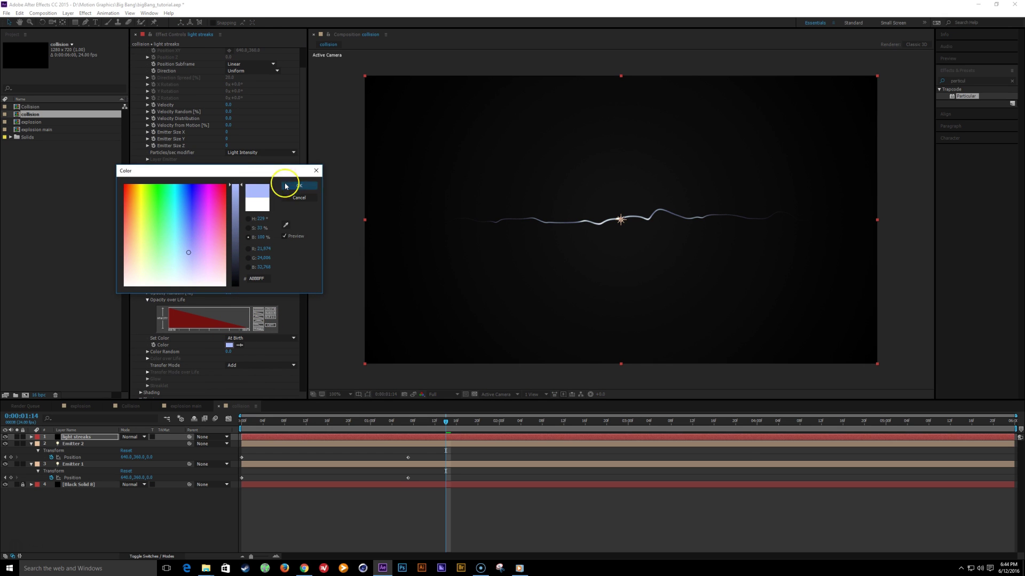
click(307, 186)
Set the Aux System of the light streaks to emit continuously
scroll(224, 311, down, 8)
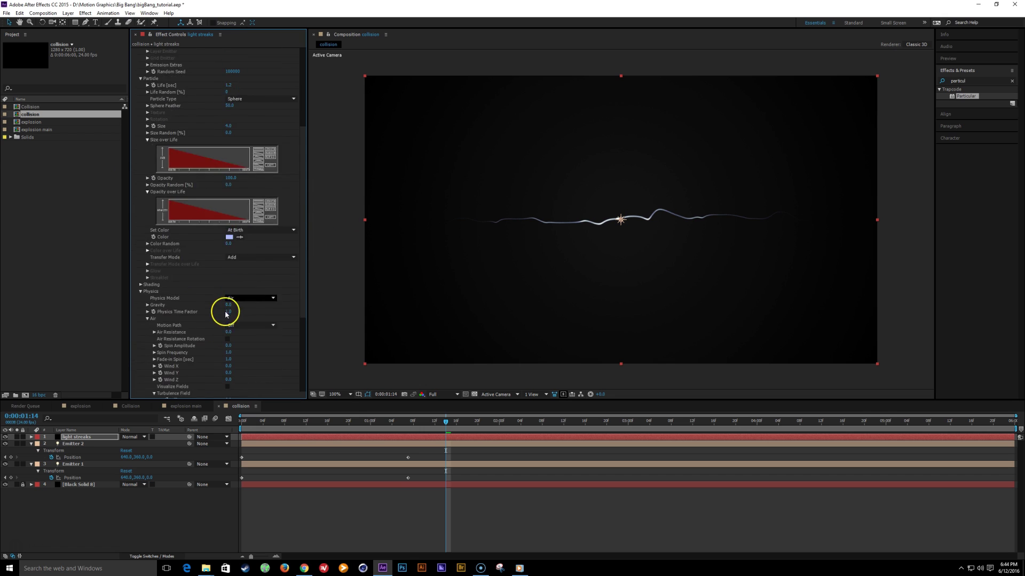
scroll(160, 299, down, 1)
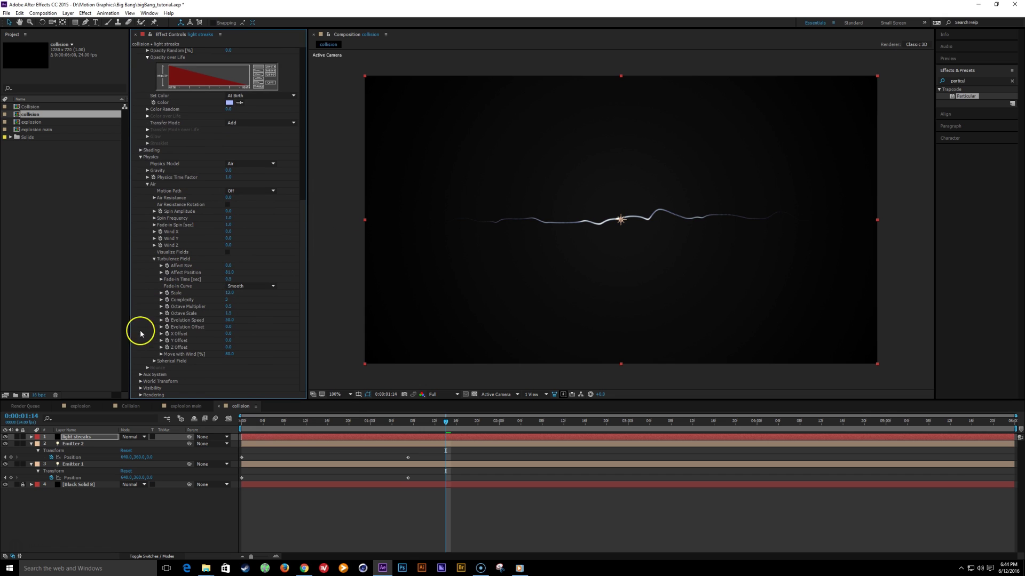
click(141, 375)
scroll(176, 363, down, 5)
click(250, 252)
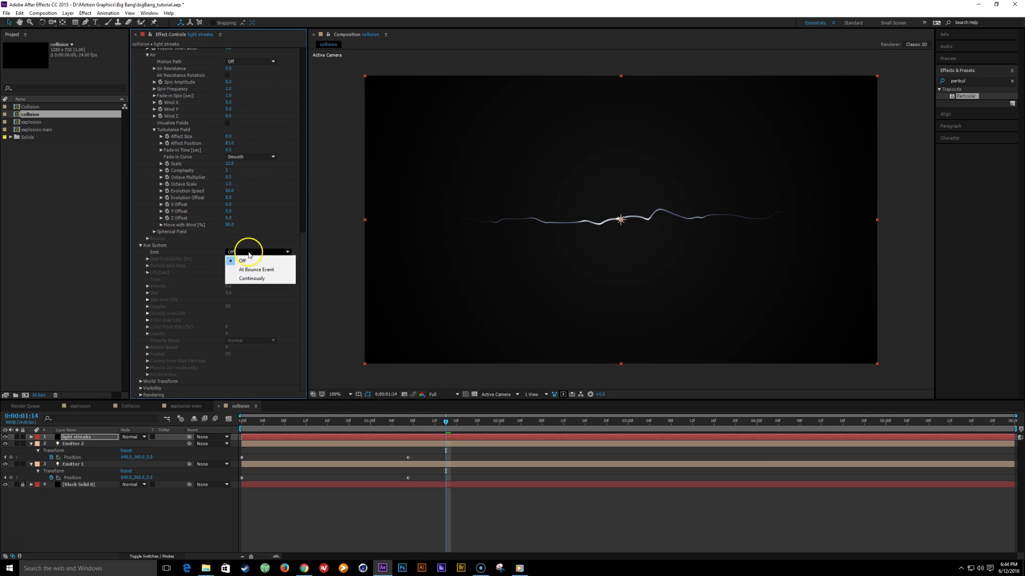
click(262, 279)
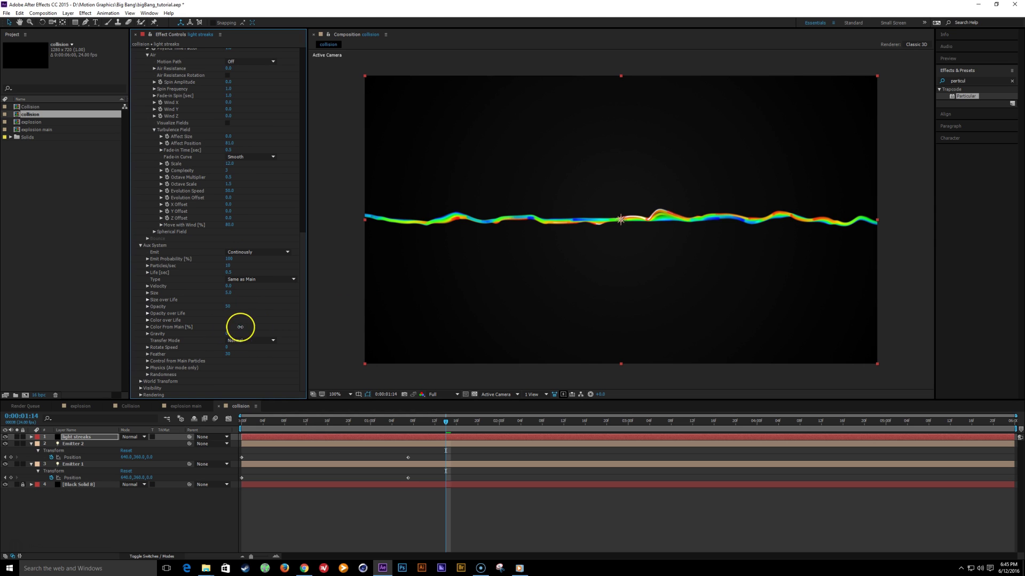
Set the Aux System's Color From Main to 100%, Size to 2 and Particles/sec to 50
drag(240, 326, 350, 326)
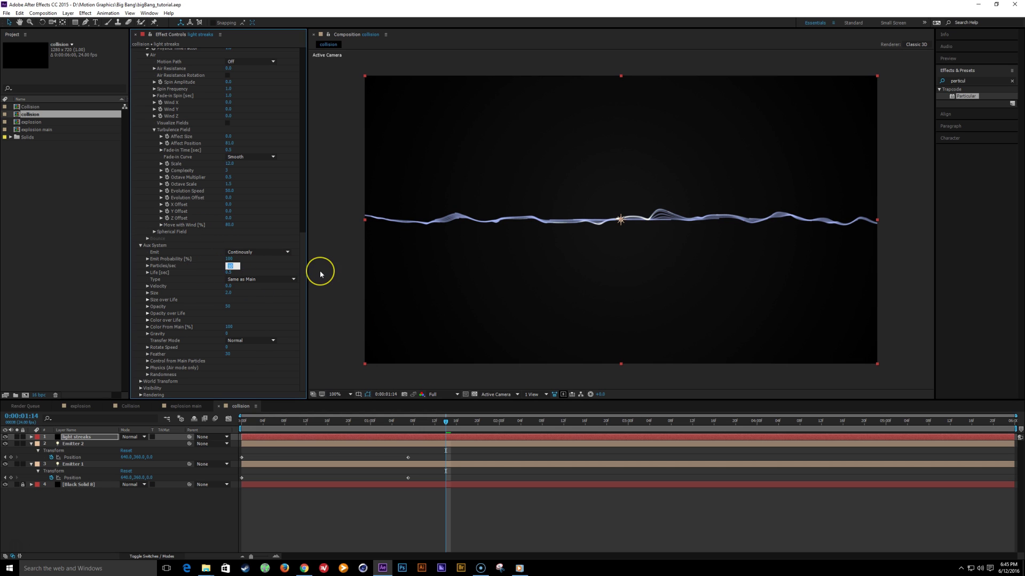
text(50)
key(Return)
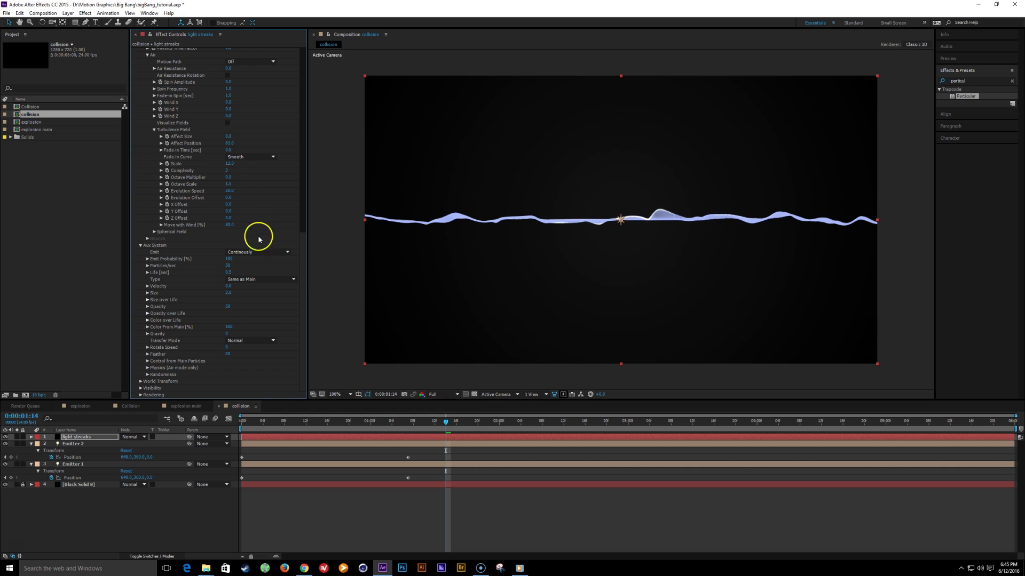
Apply a linear falling ramp to the Aux System's Opacity over Life and Size over Life, and save the project
click(148, 314)
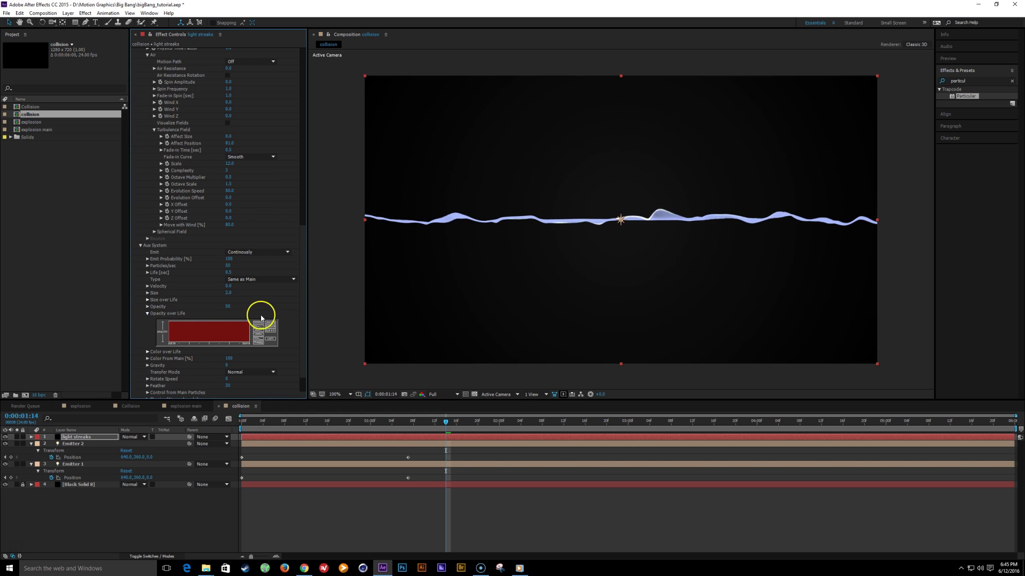
click(258, 331)
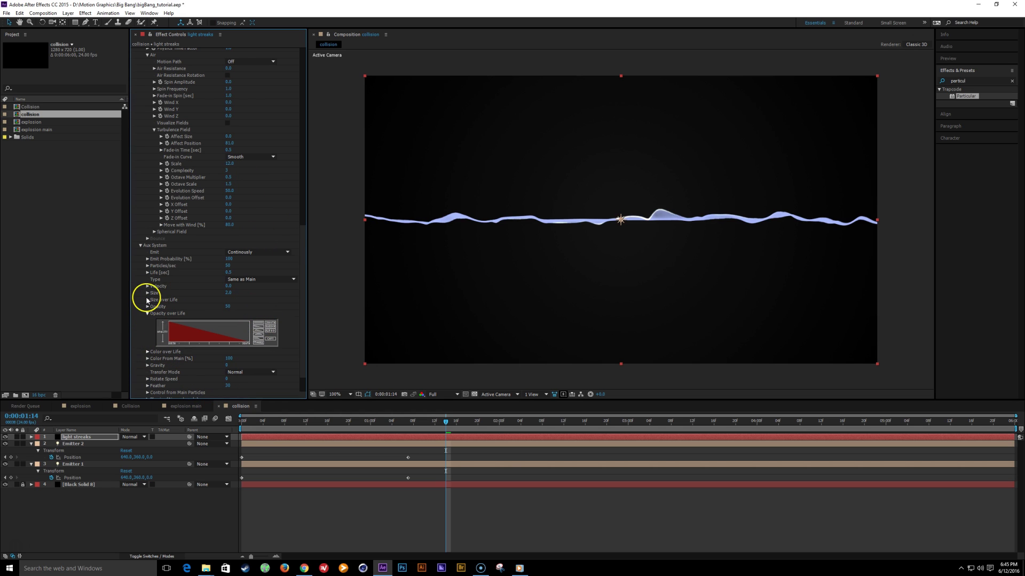
click(165, 300)
click(261, 316)
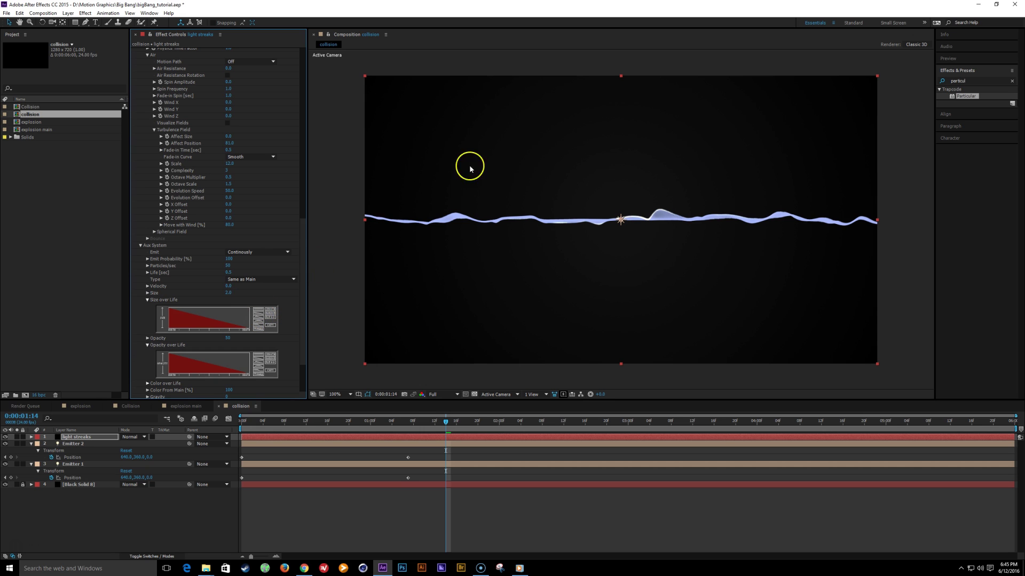
key(ctrl+s)
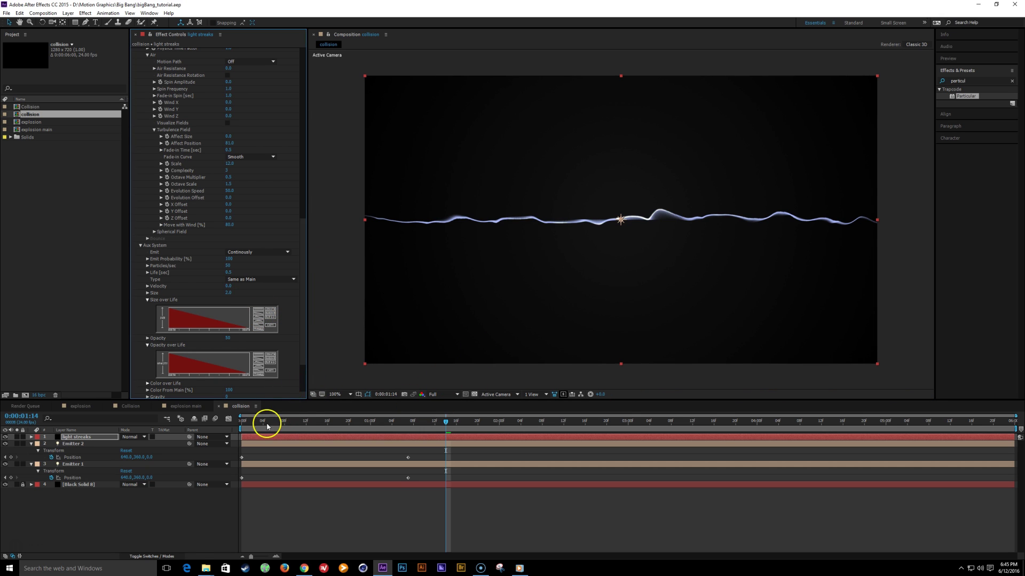
Preview the streaks along the timeline and try an Aux System Life of 1 second
drag(267, 425, 424, 426)
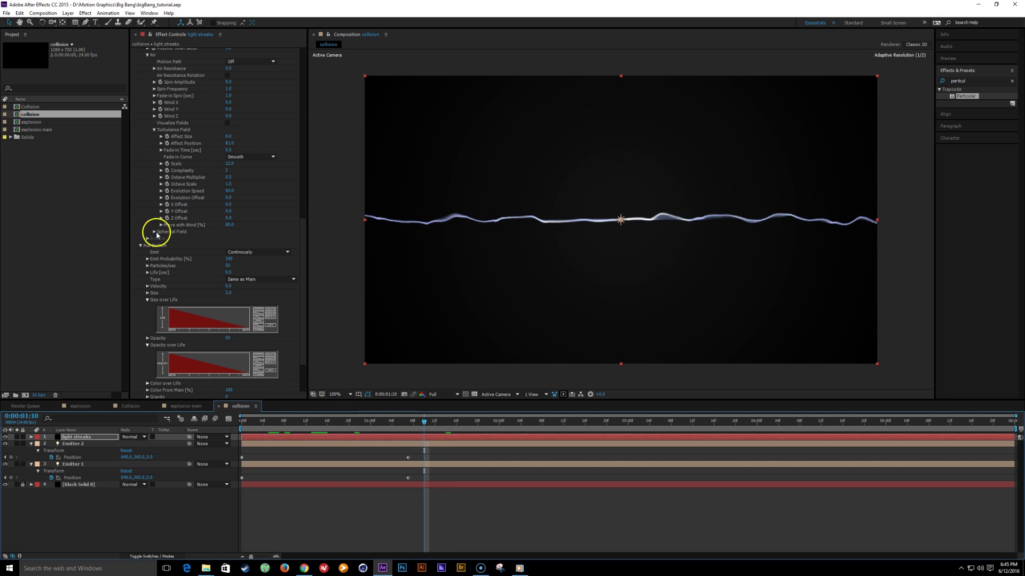
click(229, 272)
key(Return)
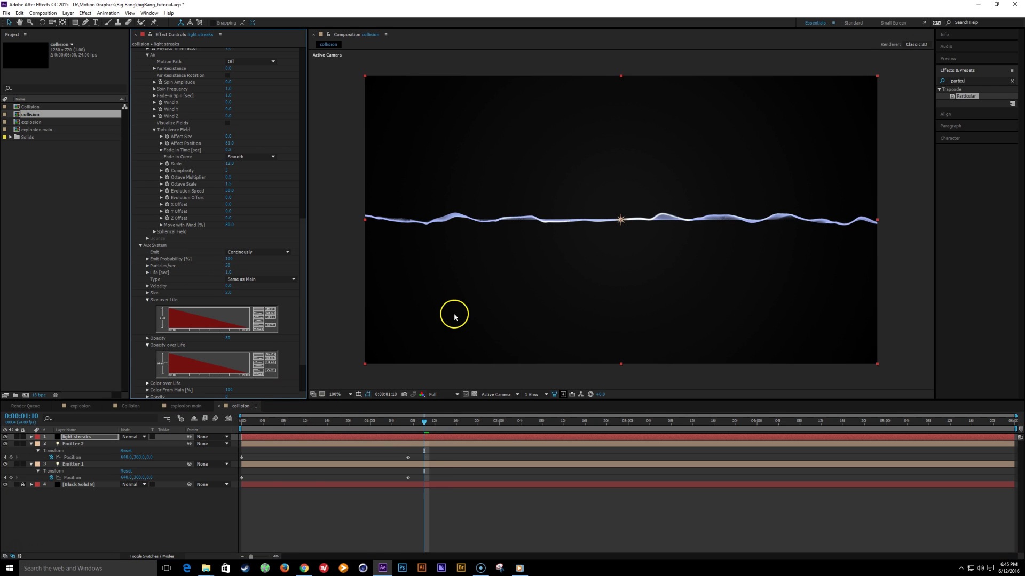
Try an Aux System Turbulence Position of about 101, preview the streaks along the timeline and save the project
scroll(298, 323, down, 3)
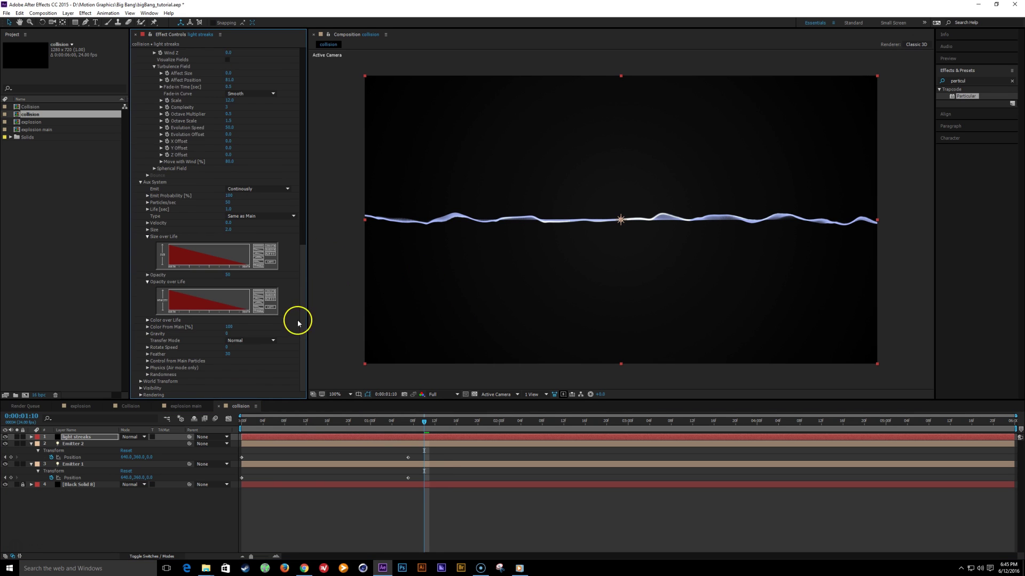
click(148, 368)
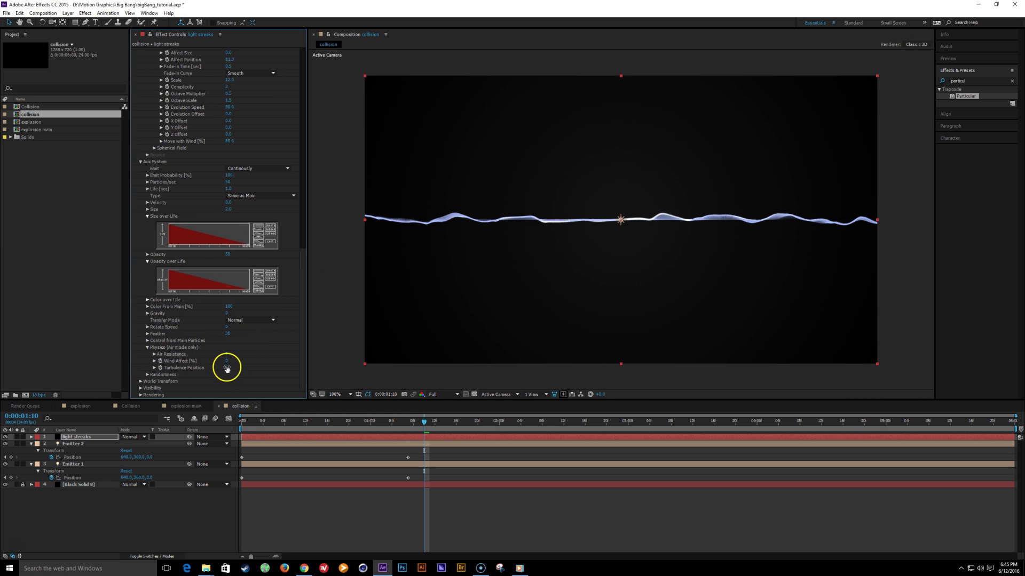
mouse_move(226, 369)
mouse_down()
mouse_move(281, 368)
mouse_move(273, 373)
mouse_move(306, 345)
mouse_up()
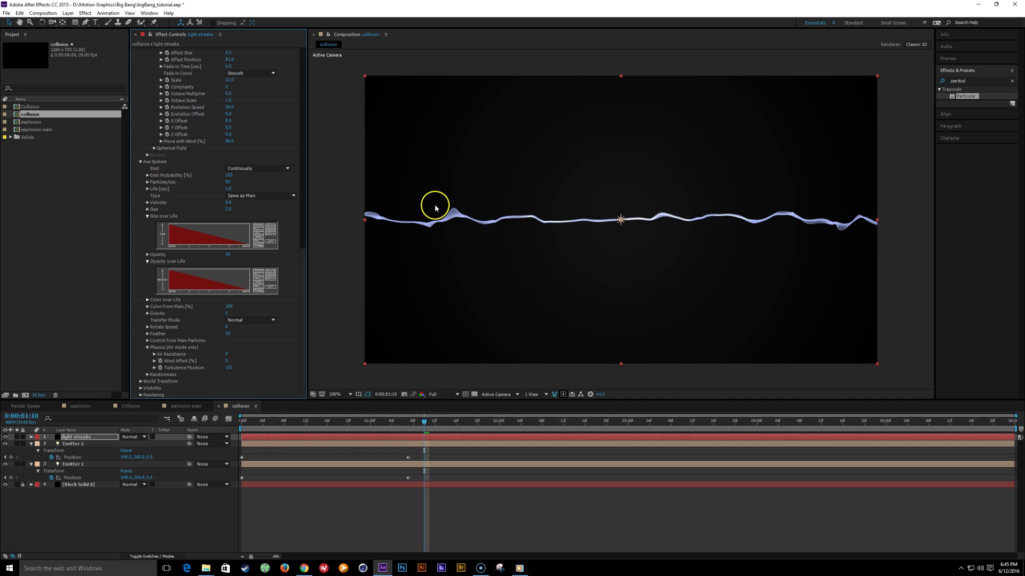
click(311, 421)
drag(327, 436, 473, 455)
key(ctrl+s)
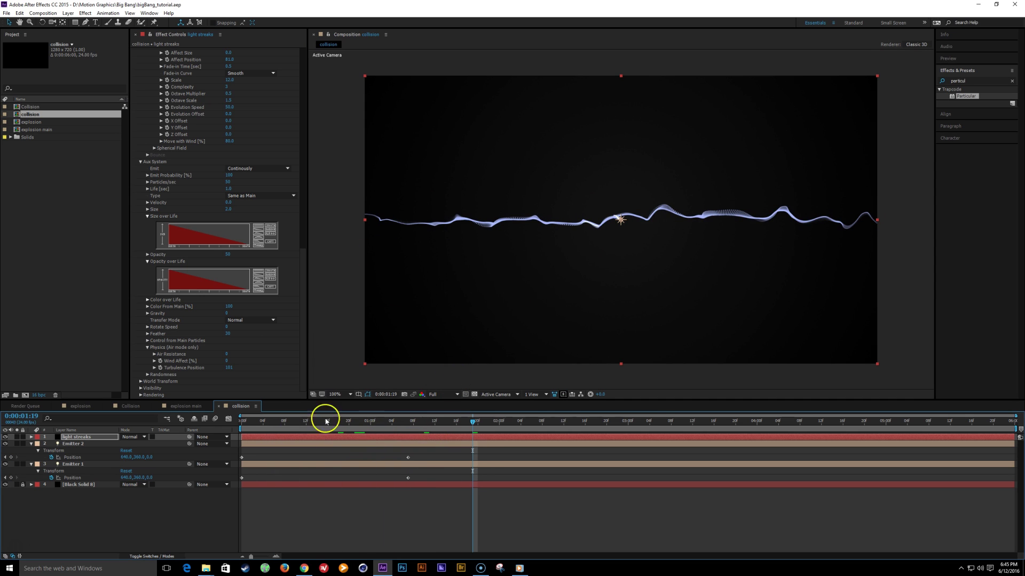
Raise the Aux System's Turbulence Position to 150 and preview the streaks up to 0:00:01:03
drag(308, 339, 307, 338)
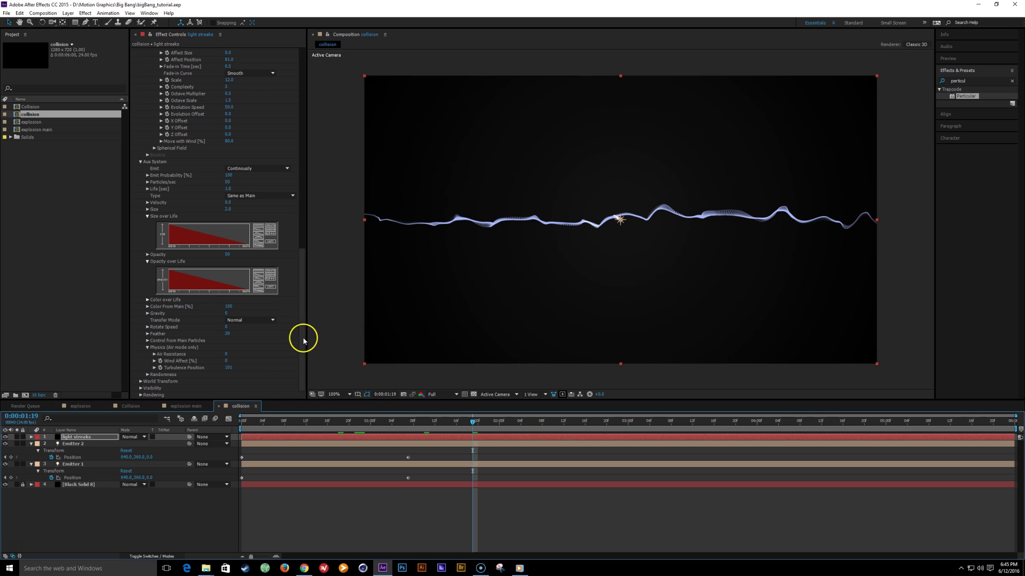
click(303, 338)
mouse_move(228, 368)
mouse_down()
mouse_move(276, 371)
mouse_move(226, 370)
mouse_up()
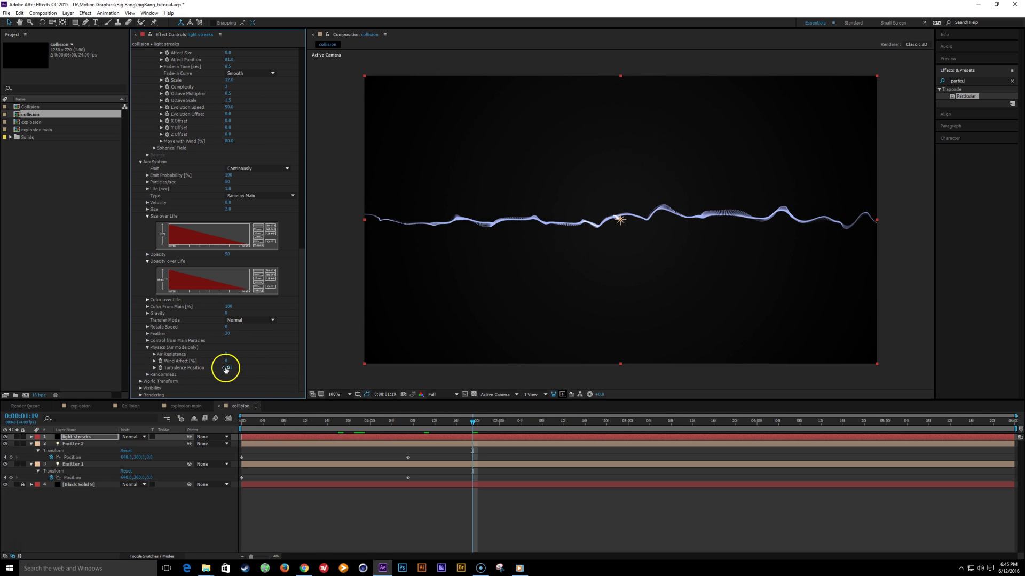
key(Return)
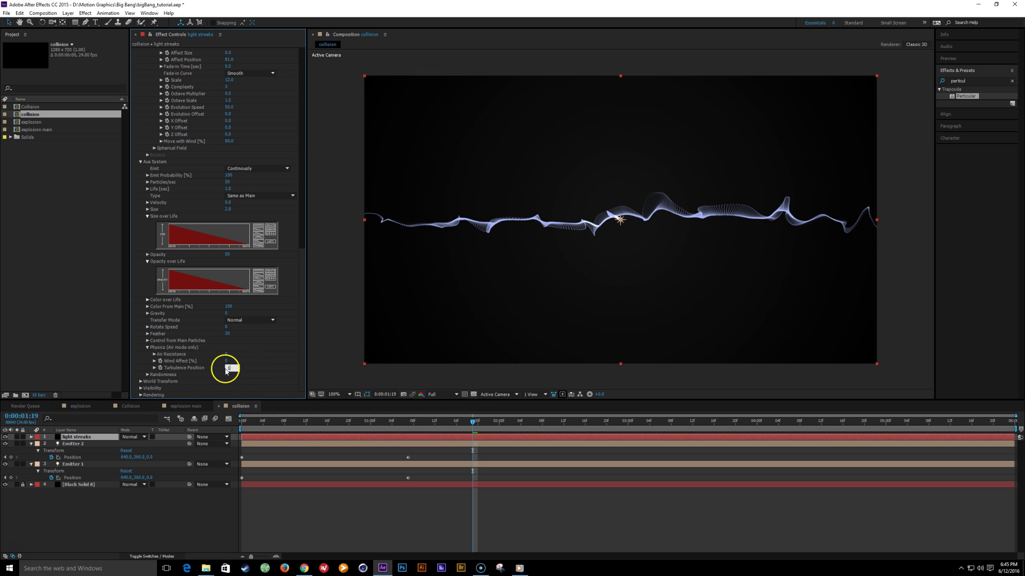
drag(259, 430, 387, 420)
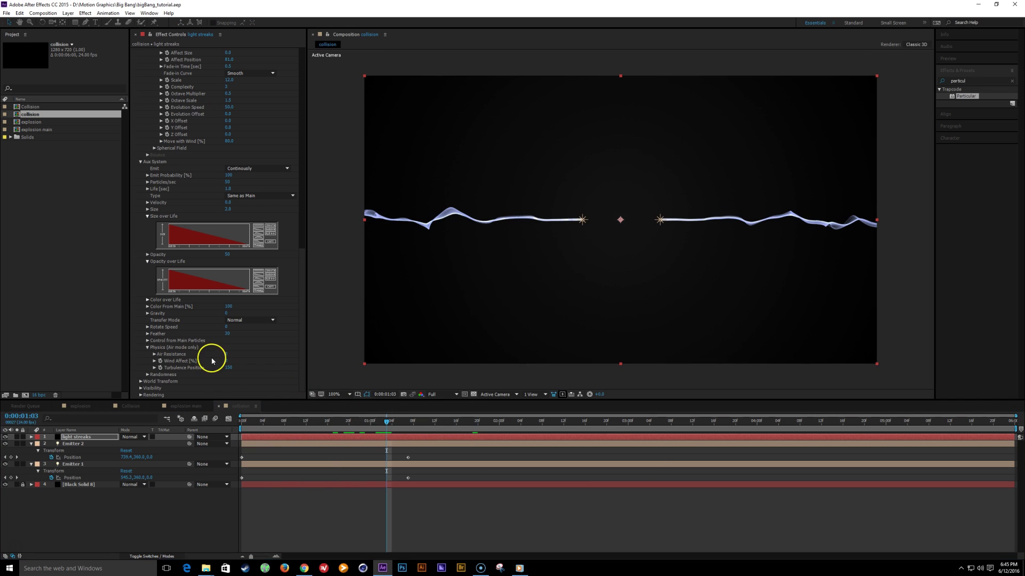
Set the Aux System's Inherit Velocity to 31 and play the animation with the work area ending at 0:00:02:08
click(148, 341)
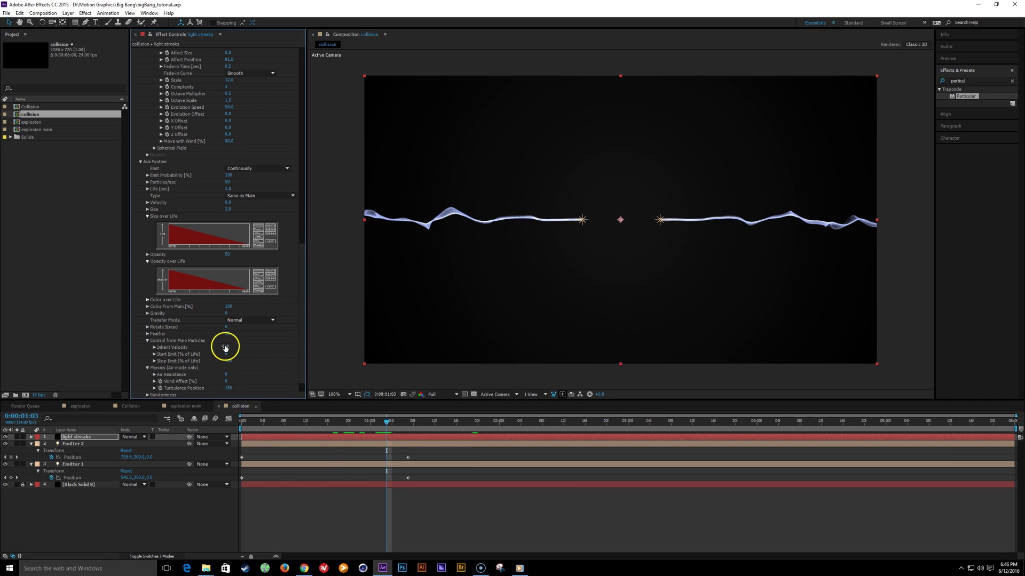
drag(233, 343, 240, 349)
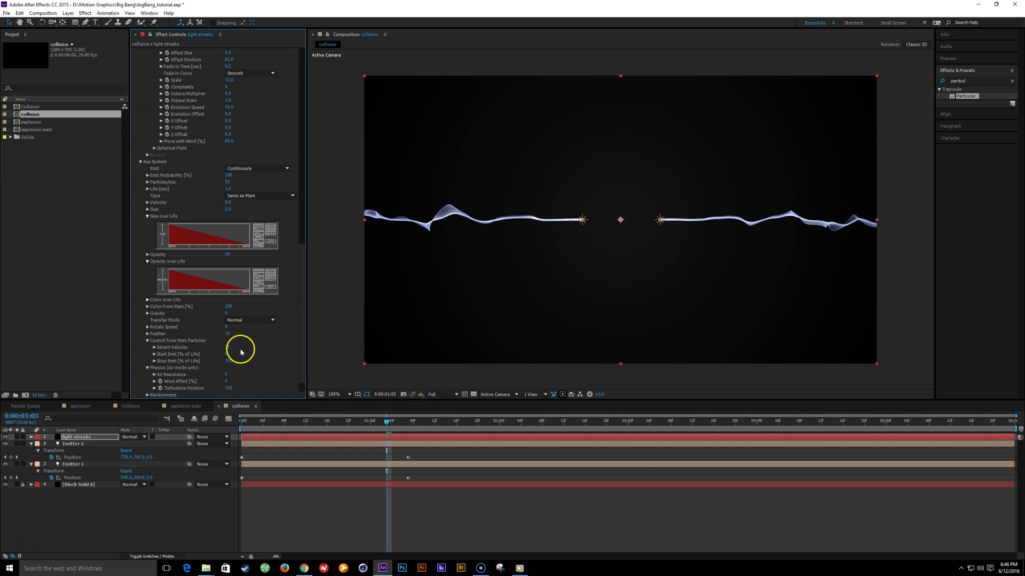
mouse_move(268, 421)
mouse_down()
mouse_move(438, 451)
mouse_move(414, 432)
mouse_move(435, 418)
mouse_move(545, 437)
mouse_up()
key(n)
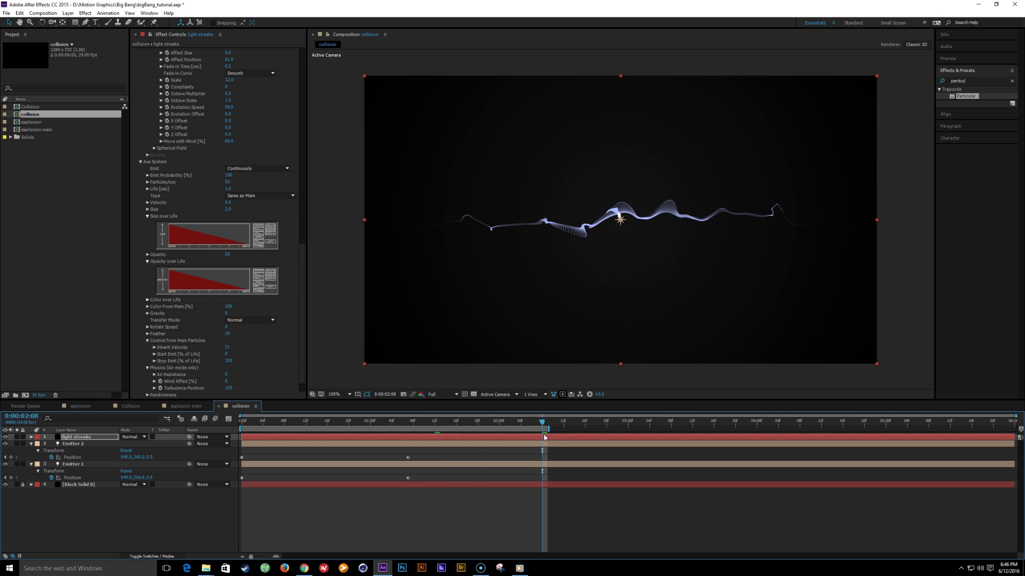
key(space)
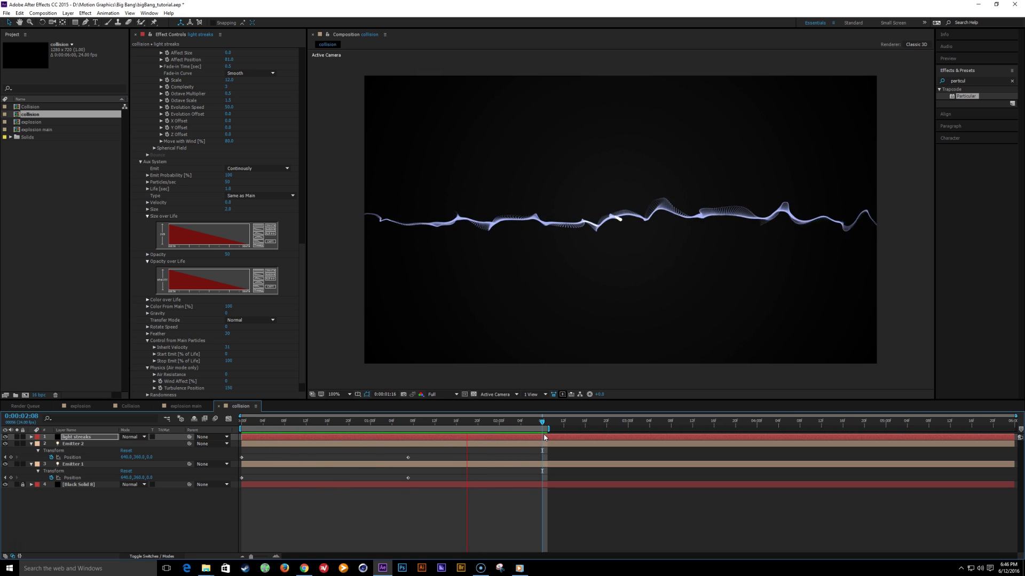
click(528, 430)
At 0:00:01:14, set the Aux System's Life to 0.8 seconds
click(448, 421)
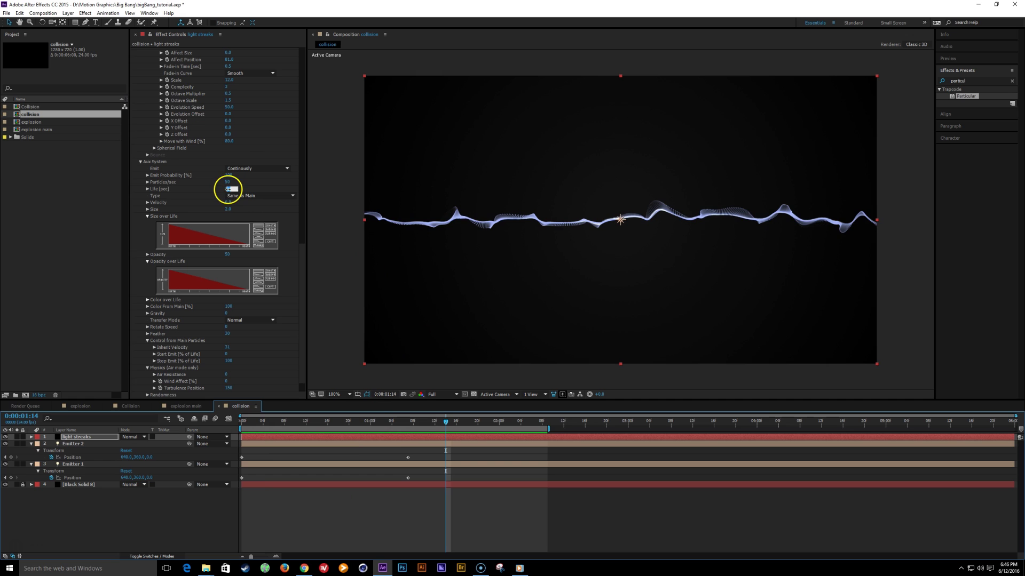
text(.8)
key(Return)
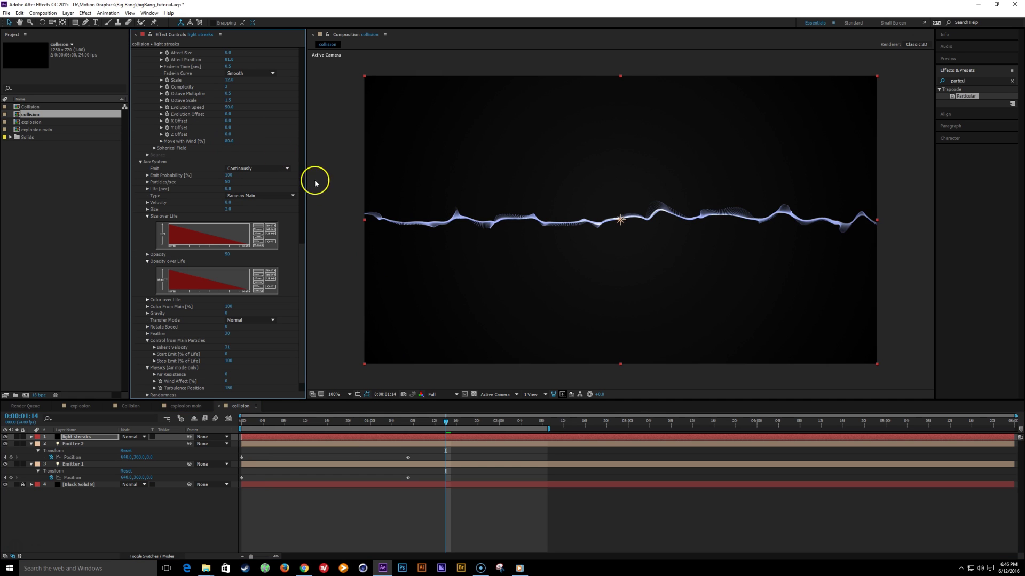
Set the main particle Life to 1 second, preview the streaks along the timeline and save the project
scroll(302, 154, up, 1)
scroll(302, 153, up, 10)
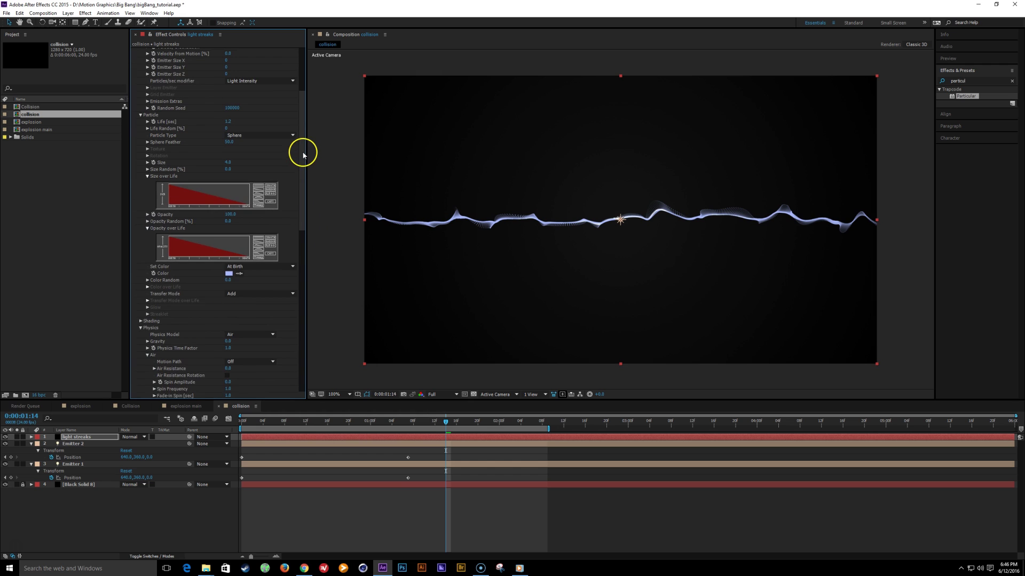
scroll(272, 151, up, 1)
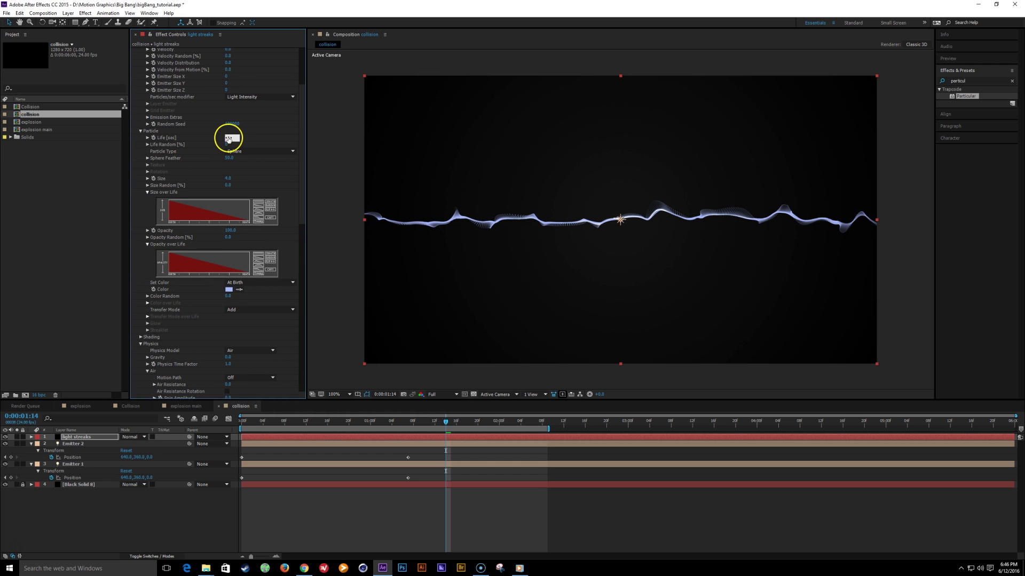
drag(254, 426, 442, 435)
key(ctrl+s)
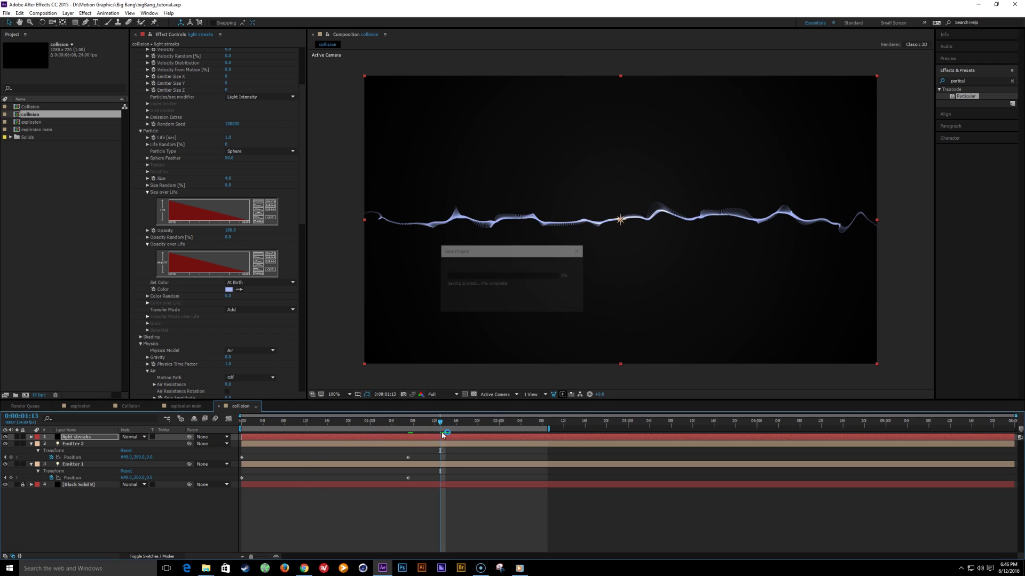
key(ctrl+alt+KP_Divide)
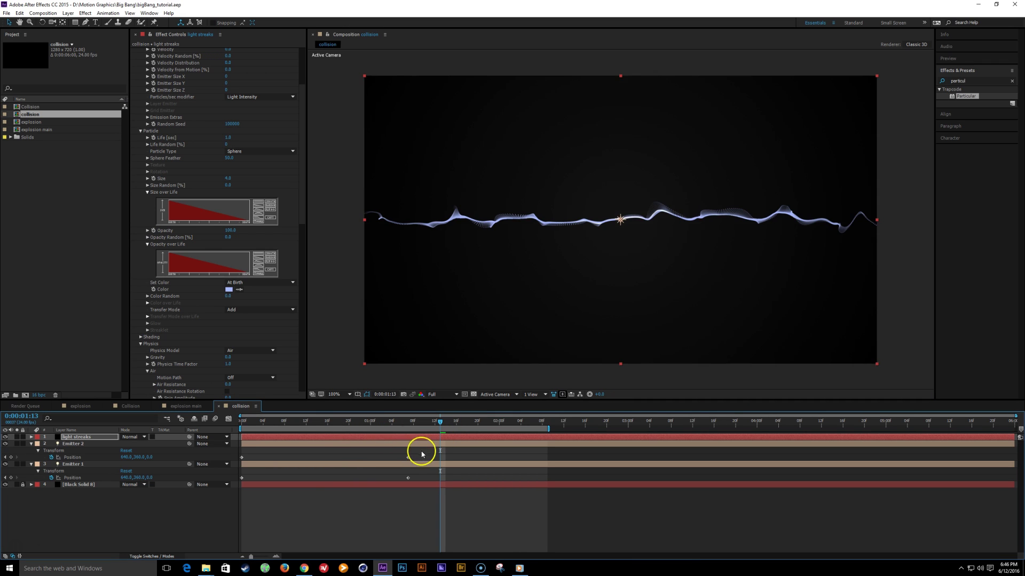
Move the end Position keyframes of Emitter 1 and Emitter 2 to 0:00:01:05, preview the streaks and save the project
mouse_move(421, 453)
mouse_down()
mouse_move(399, 487)
mouse_move(395, 458)
mouse_up()
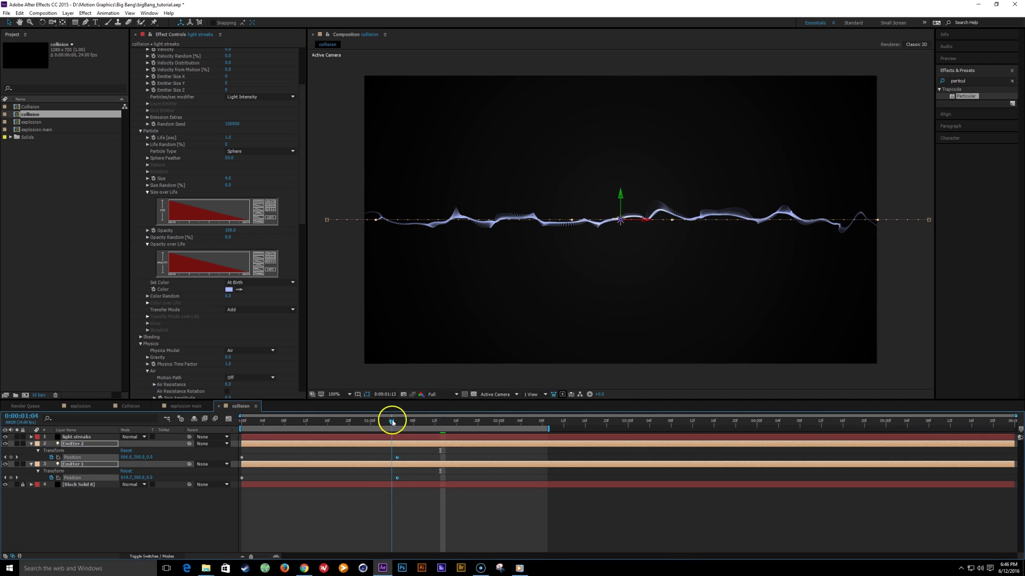
drag(393, 418, 465, 442)
key(ctrl+s)
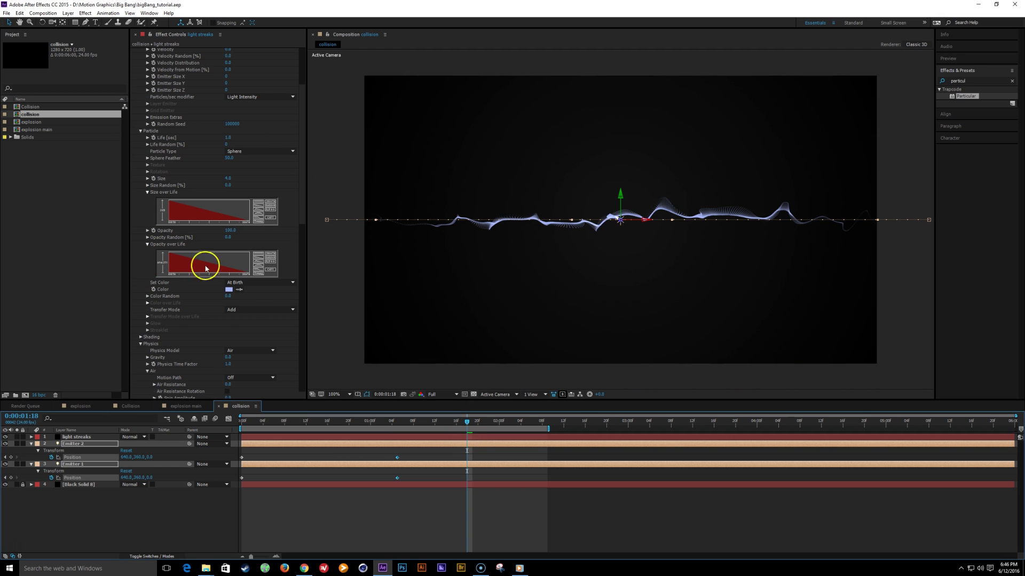
Set the light streaks' turbulence field Affect Position to 109 and Complexity to 4, and preview the streaks along the timeline
scroll(252, 299, down, 3)
scroll(251, 298, down, 9)
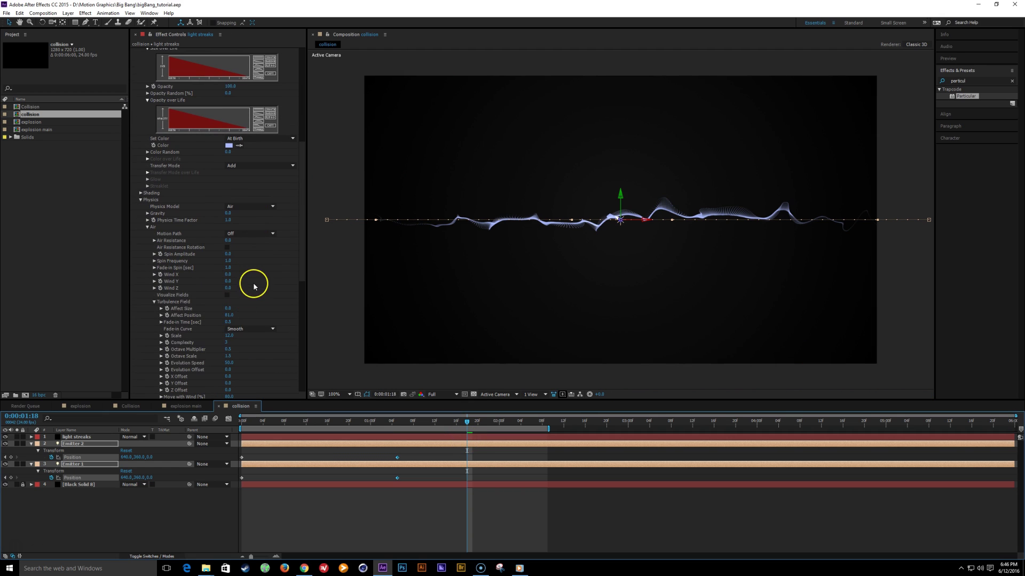
drag(230, 315, 247, 318)
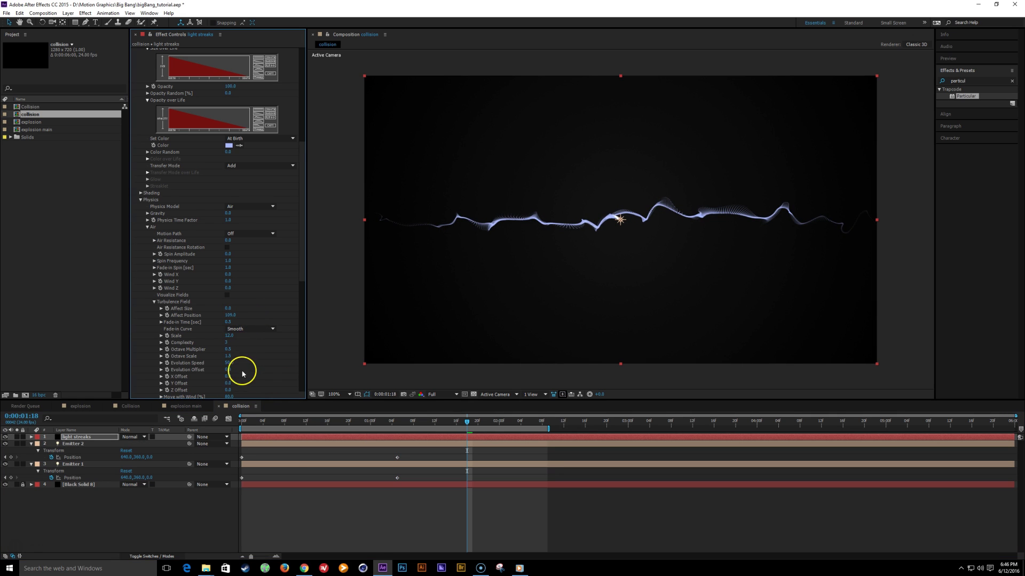
scroll(242, 374, down, 3)
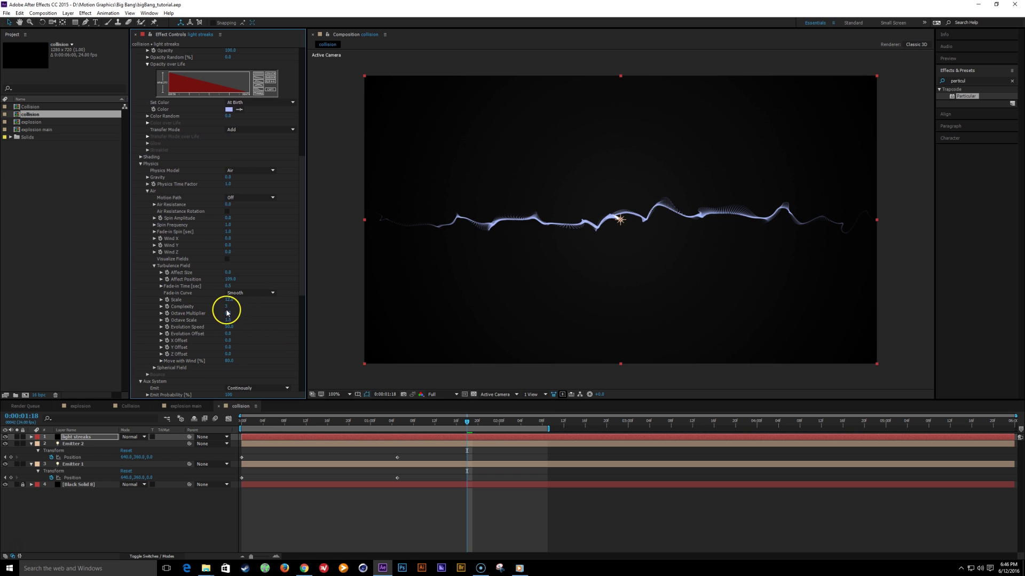
click(226, 307)
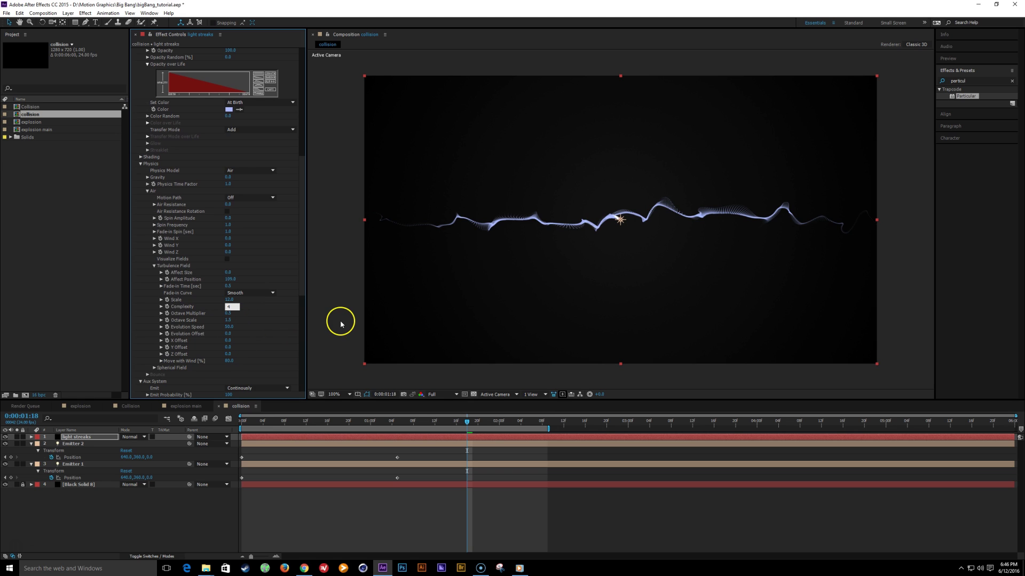
key(Return)
drag(261, 424, 462, 446)
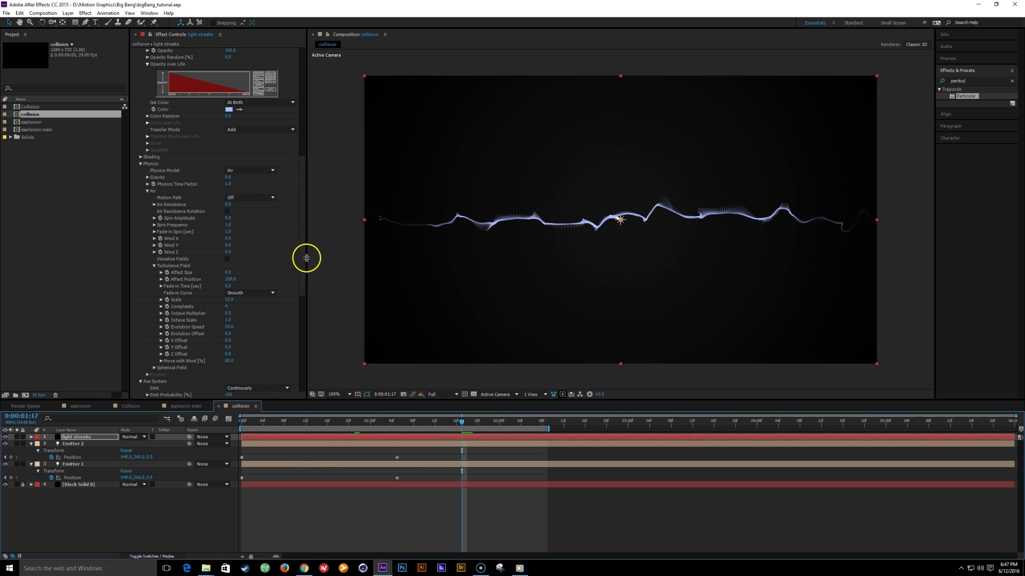
Set the Aux System's Particles/sec to 60 and the main emitter's Particles/sec to 400
drag(303, 259, 302, 340)
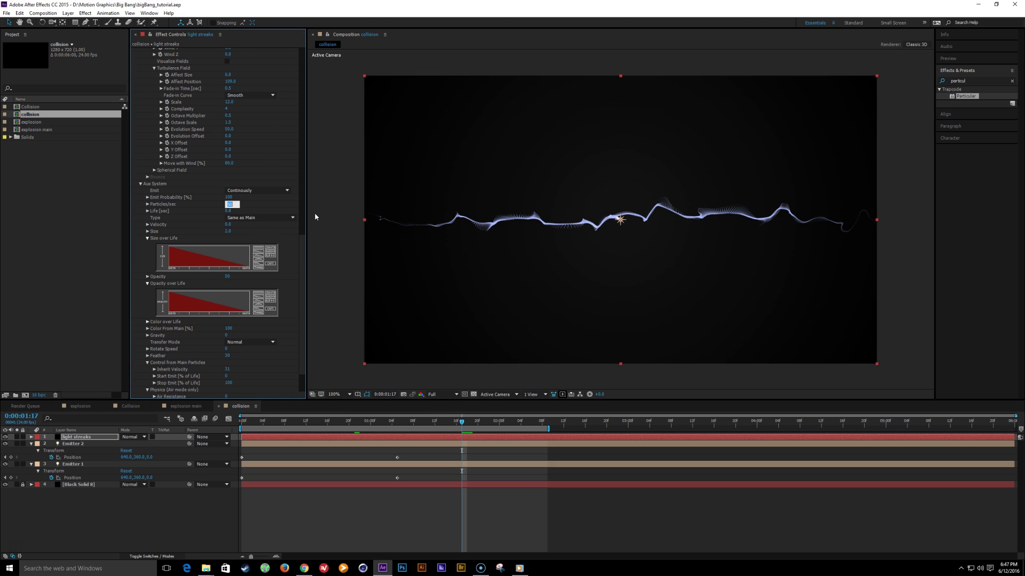
text(60)
key(Return)
drag(304, 270, 314, 9)
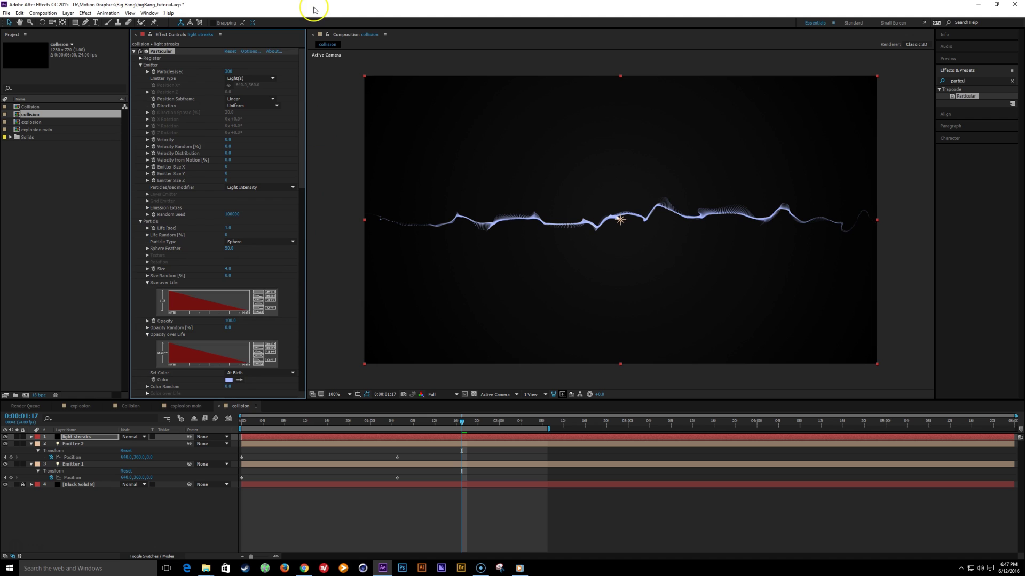
click(229, 71)
text(400)
key(Return)
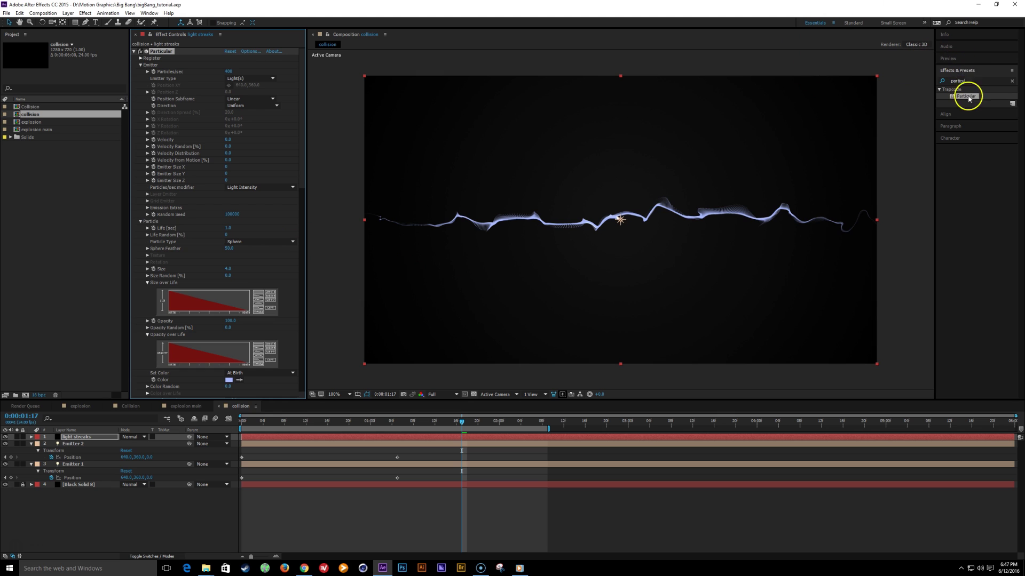
Apply the Stylize Glow effect to the light streaks layer with Glow Radius 53 and Glow Intensity 0.2
click(963, 80)
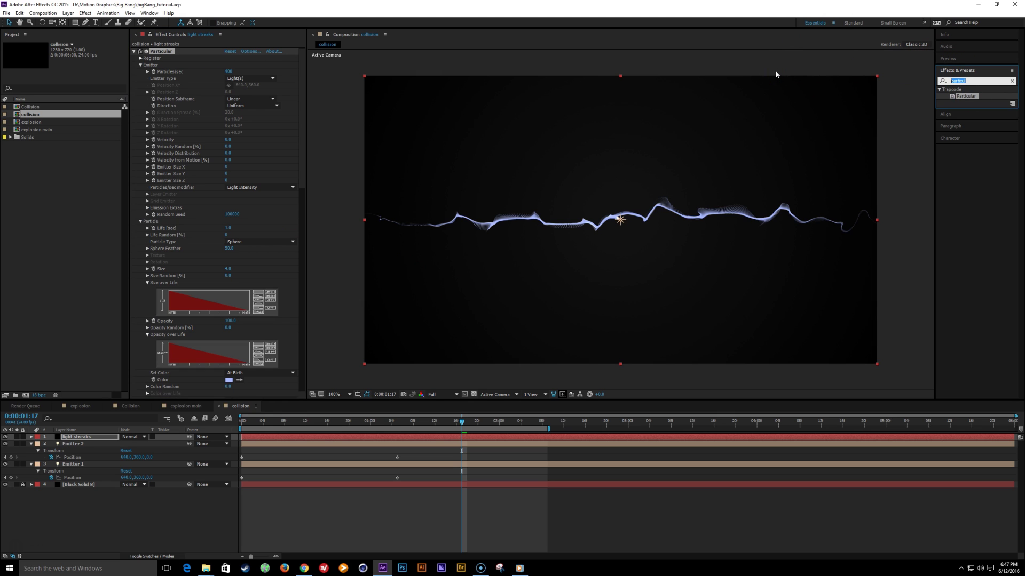
text(glow)
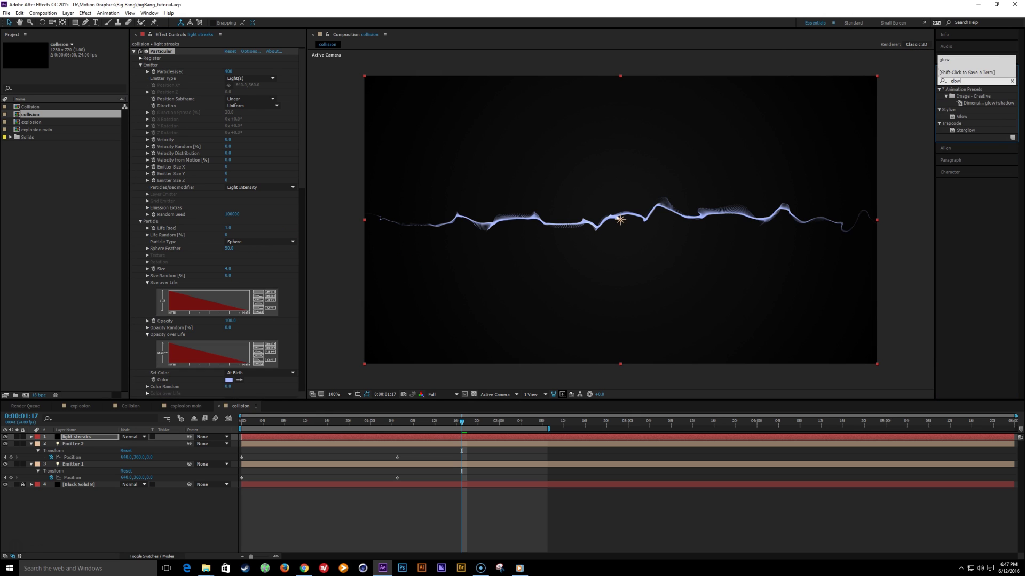
click(1011, 77)
double_click(962, 116)
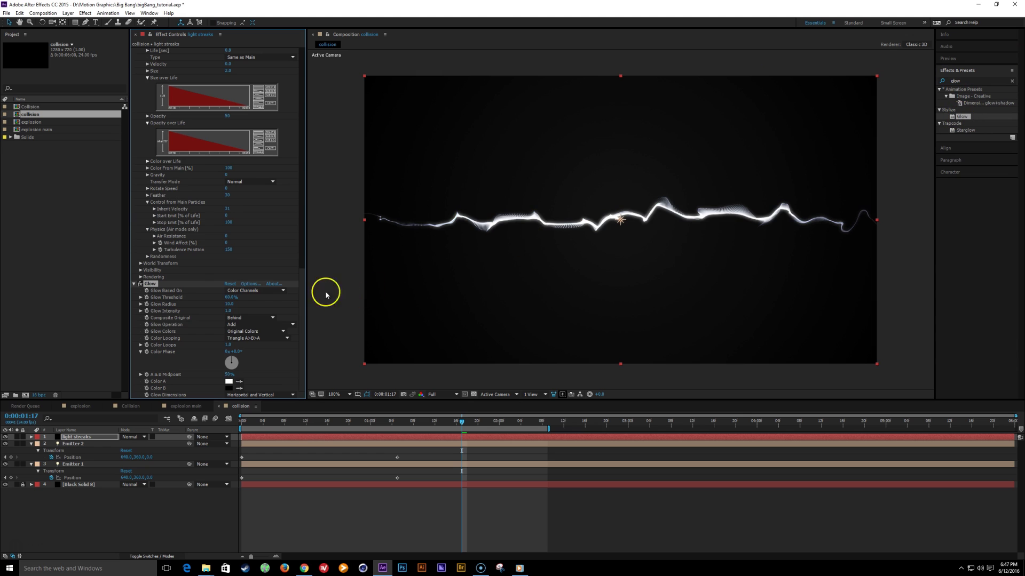
drag(229, 302, 254, 306)
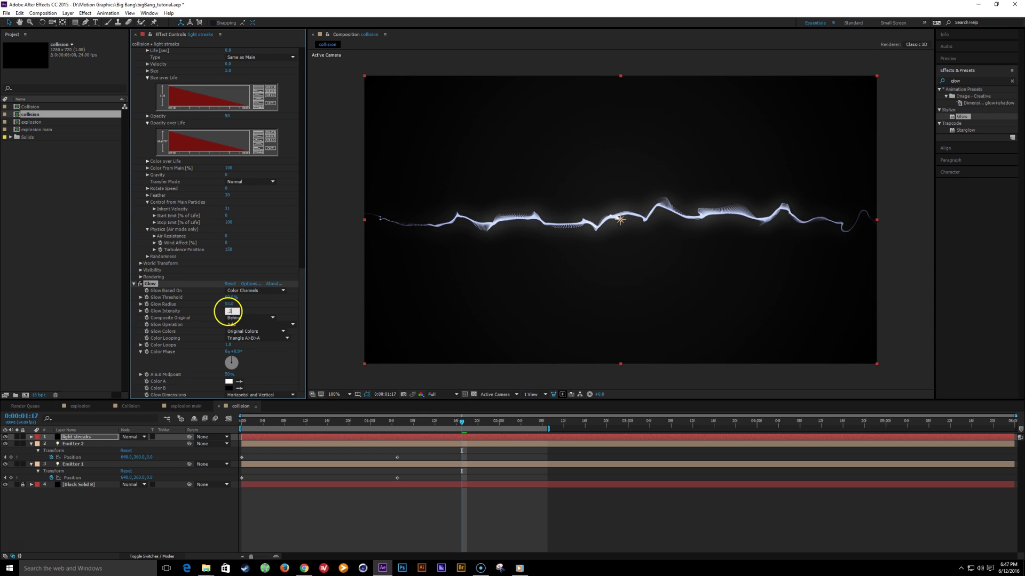
key(Return)
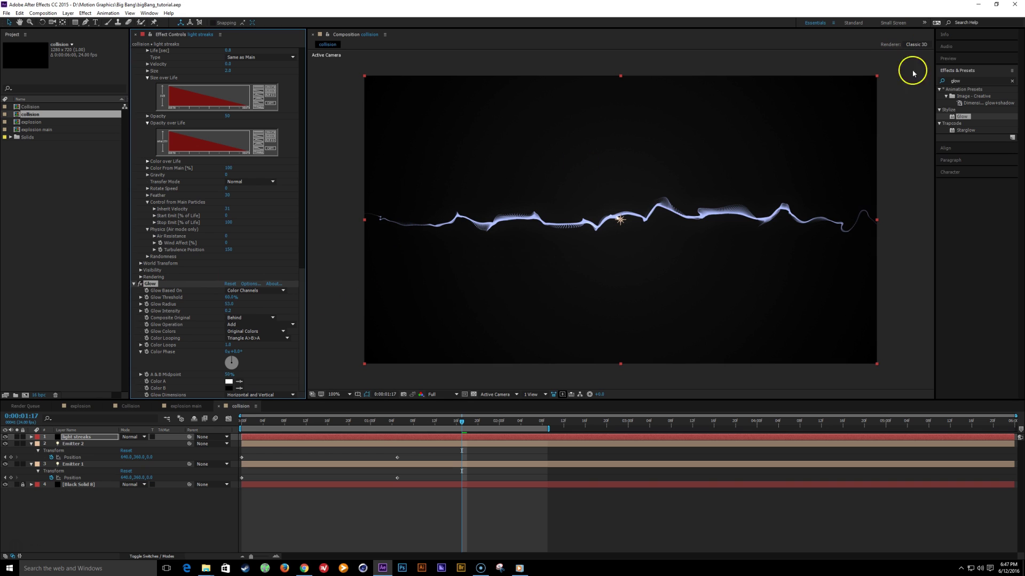
Apply CC Vector Blur to the light streaks with Type Perpendicular and Amount 12, save the project and preview the streaks
double_click(971, 81)
text(vect)
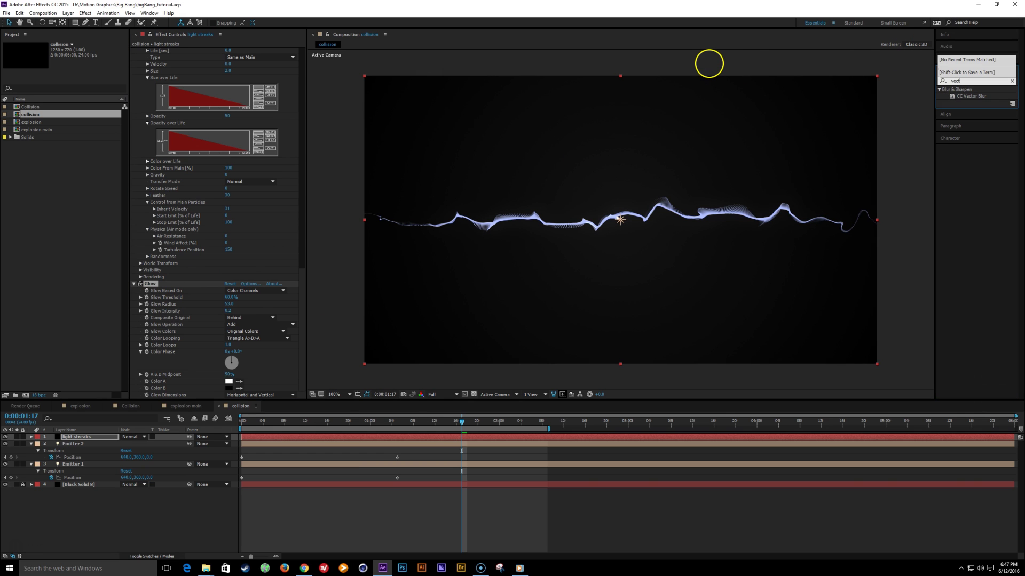
double_click(972, 96)
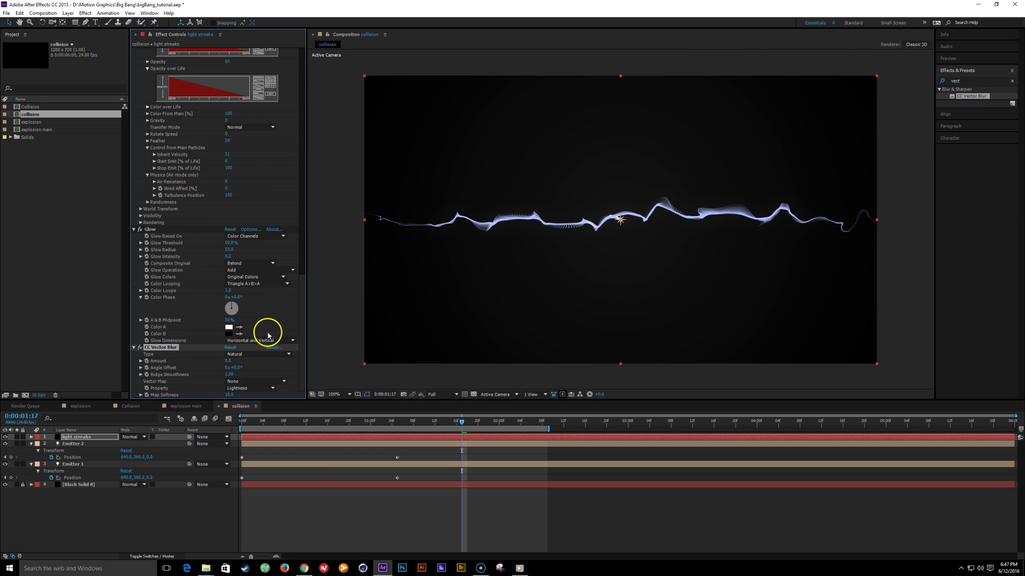
click(257, 354)
click(250, 385)
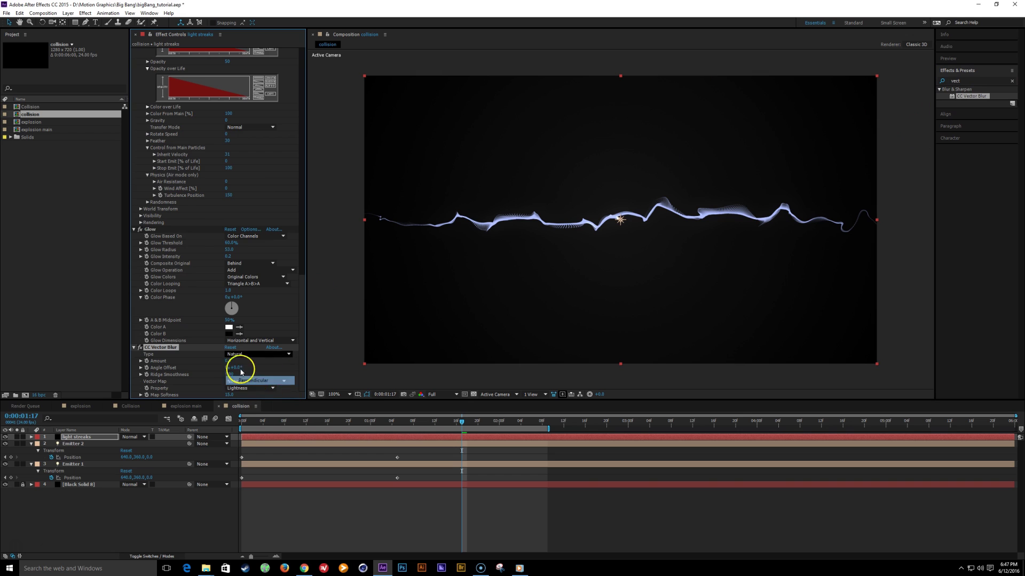
drag(230, 363, 235, 364)
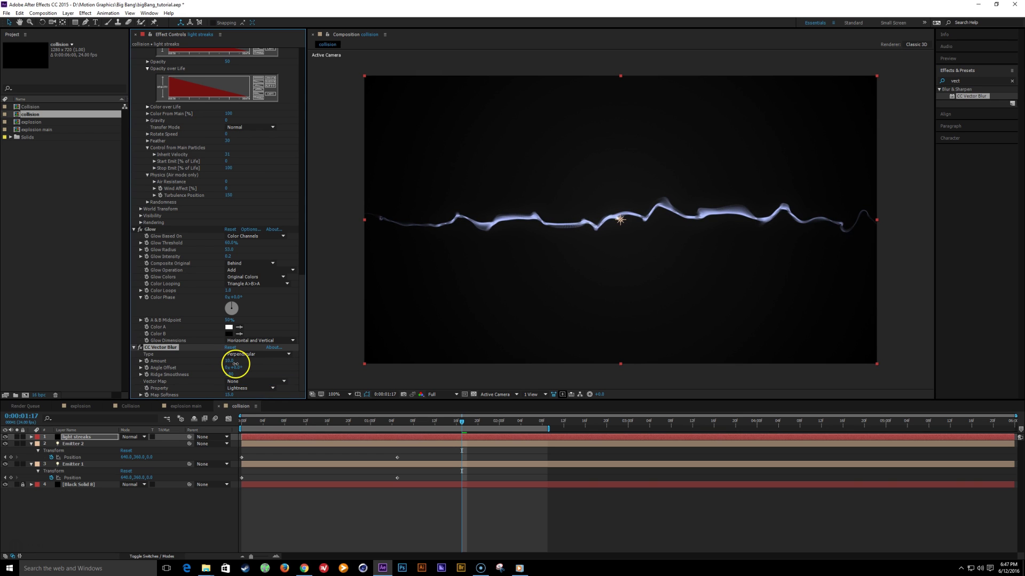
scroll(678, 267, up, 1)
scroll(677, 267, down, 1)
key(ctrl+s)
drag(377, 421, 458, 436)
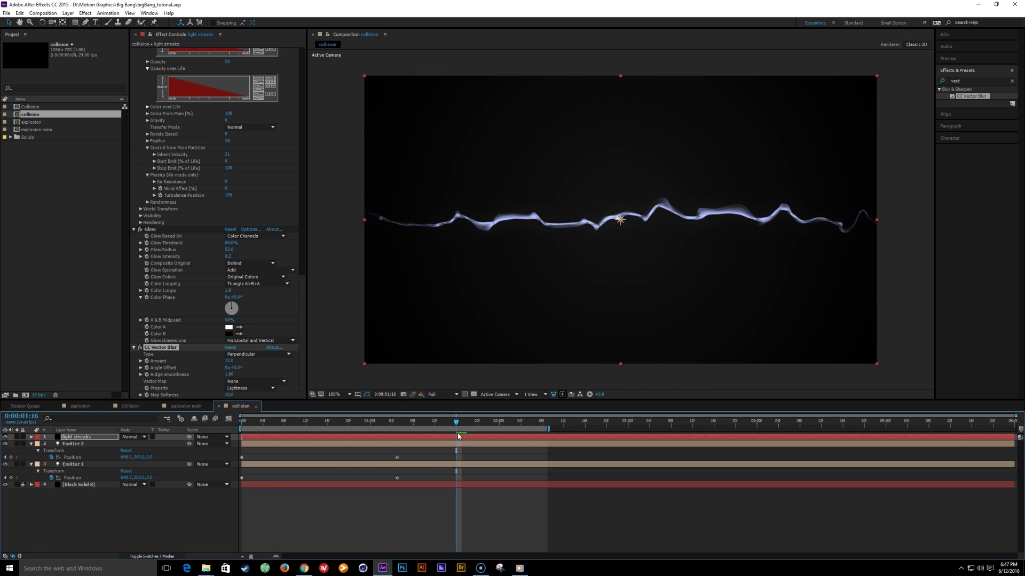
Duplicate the light streaks layer and set the copy's emitter Random Seed to 100370
click(79, 437)
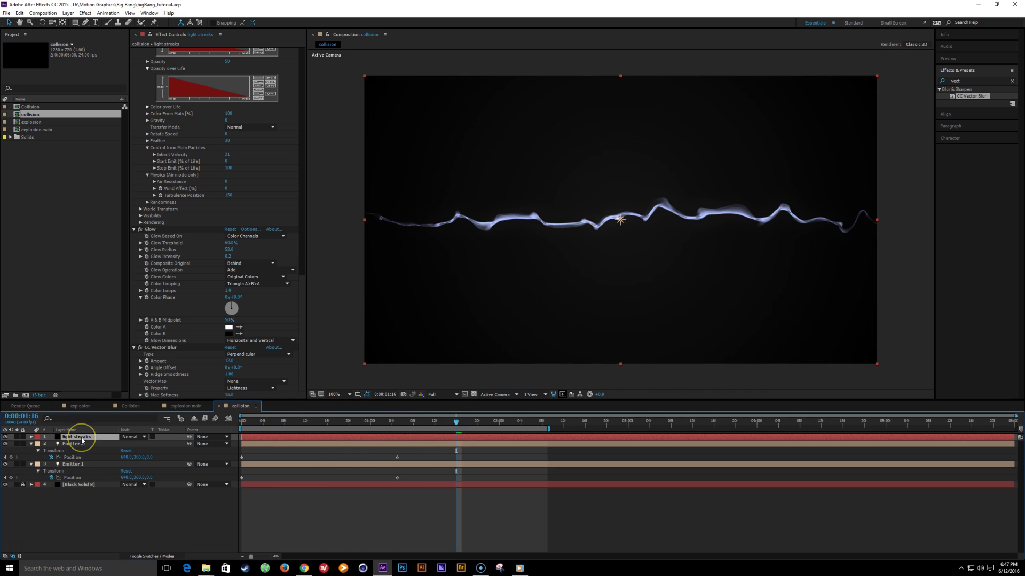
key(ctrl+d)
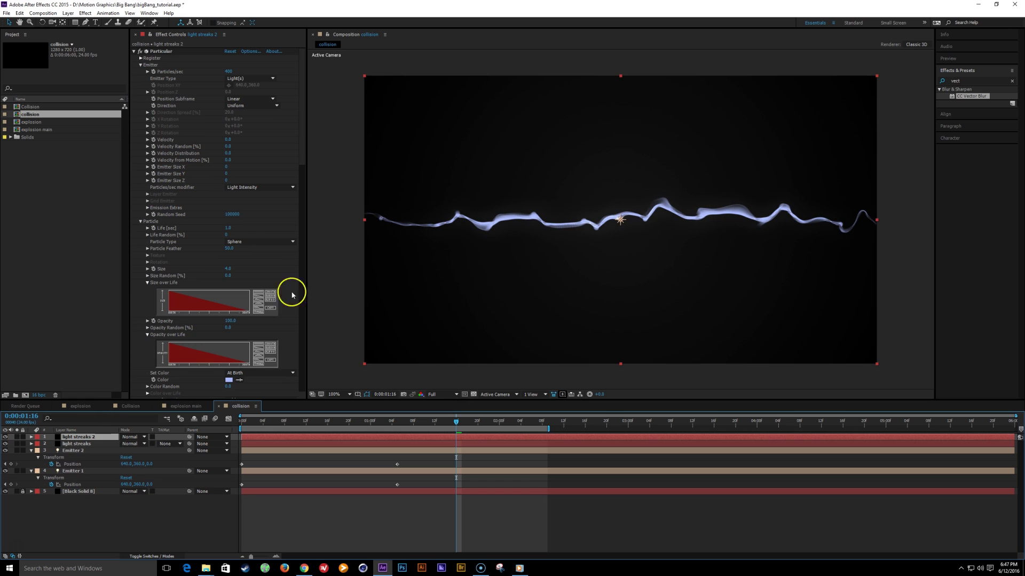
scroll(299, 165, down, 1)
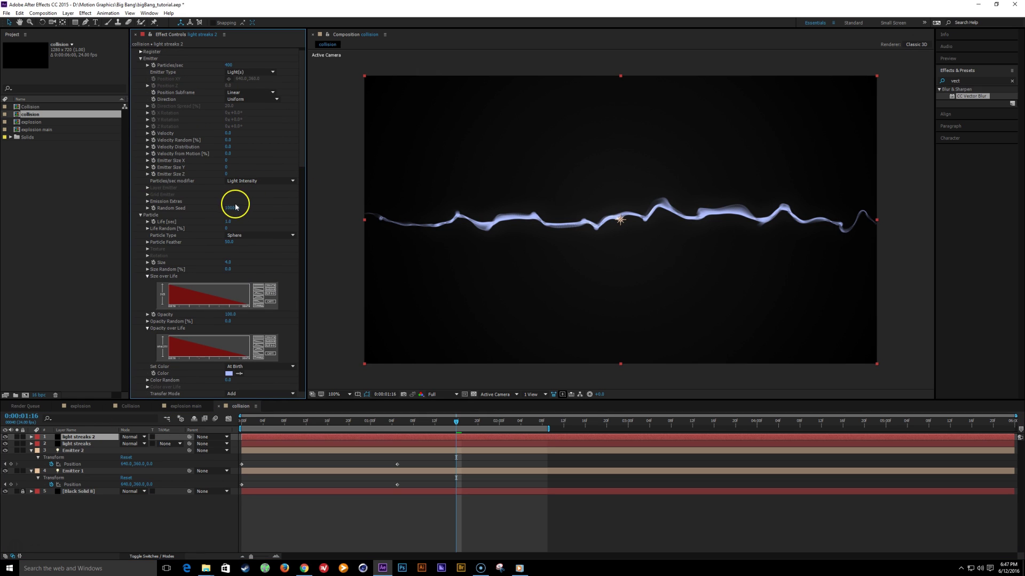
drag(235, 207, 247, 208)
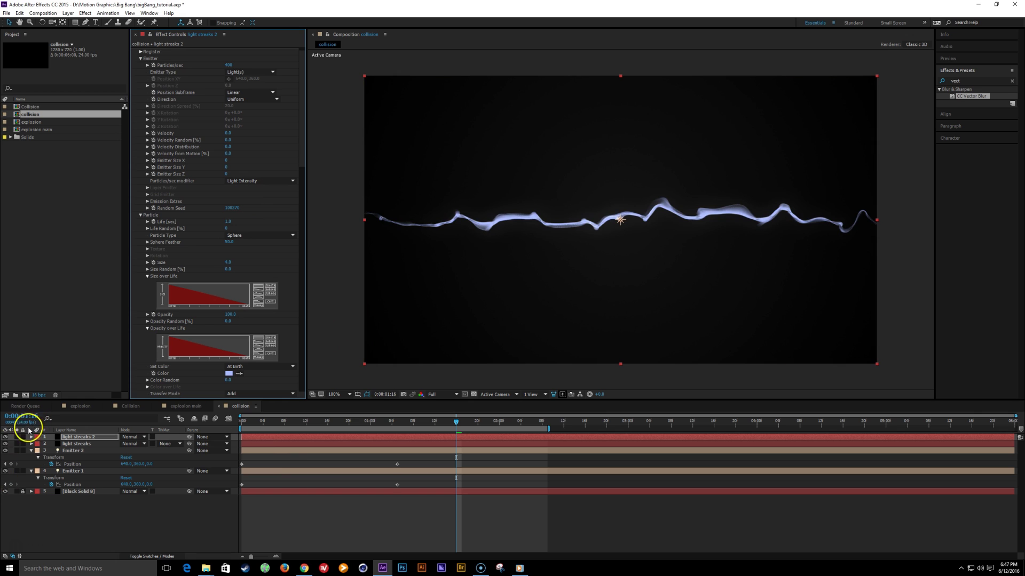
In the turbulence field of light streaks 2, set Affect Position to 87 and Scale to 10
scroll(247, 249, down, 10)
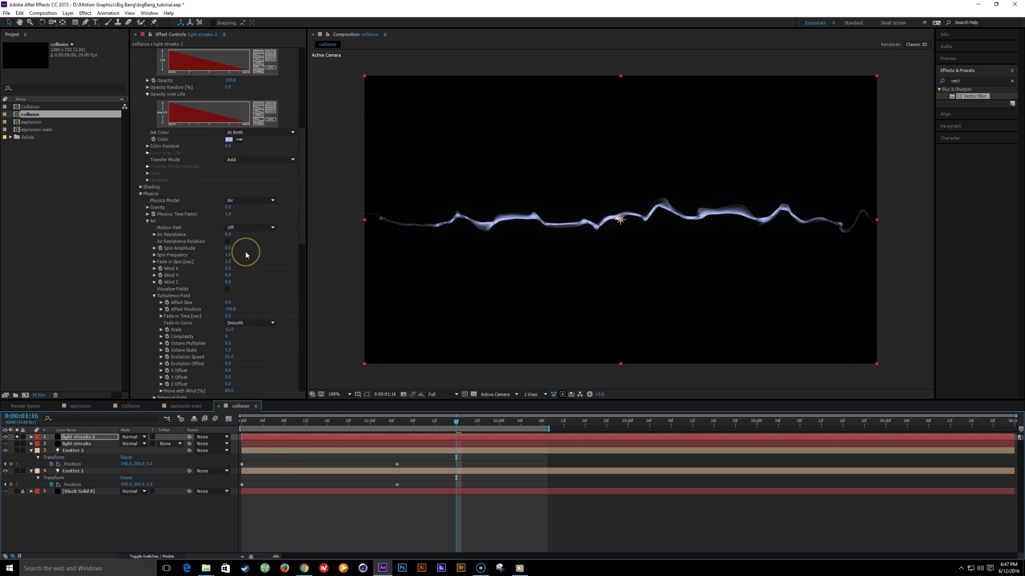
scroll(238, 307, down, 1)
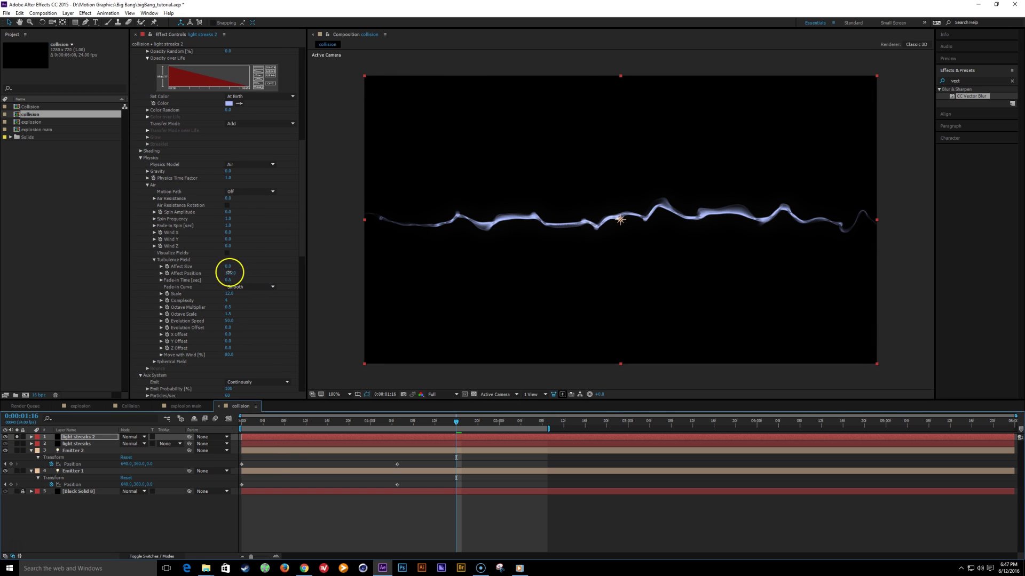
drag(229, 273, 222, 274)
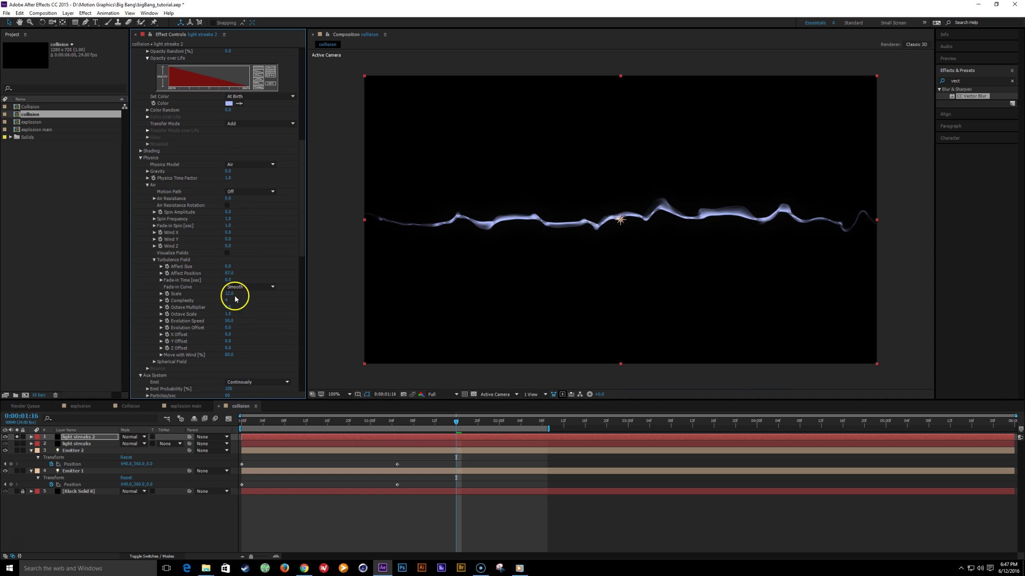
key(Return)
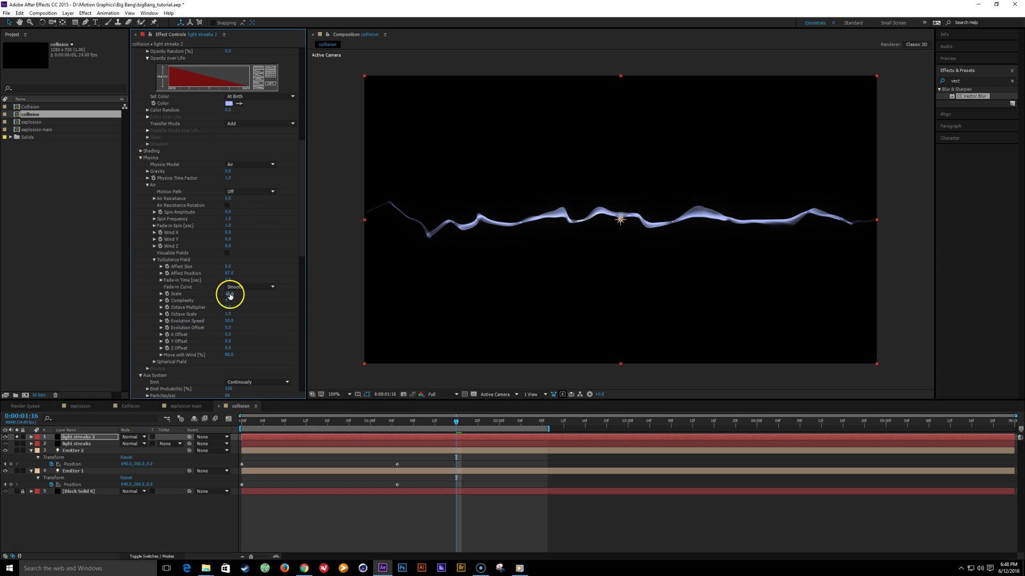
Try a lower Turbulence Position in the Aux System of light streaks 2
scroll(249, 342, down, 3)
scroll(251, 352, down, 3)
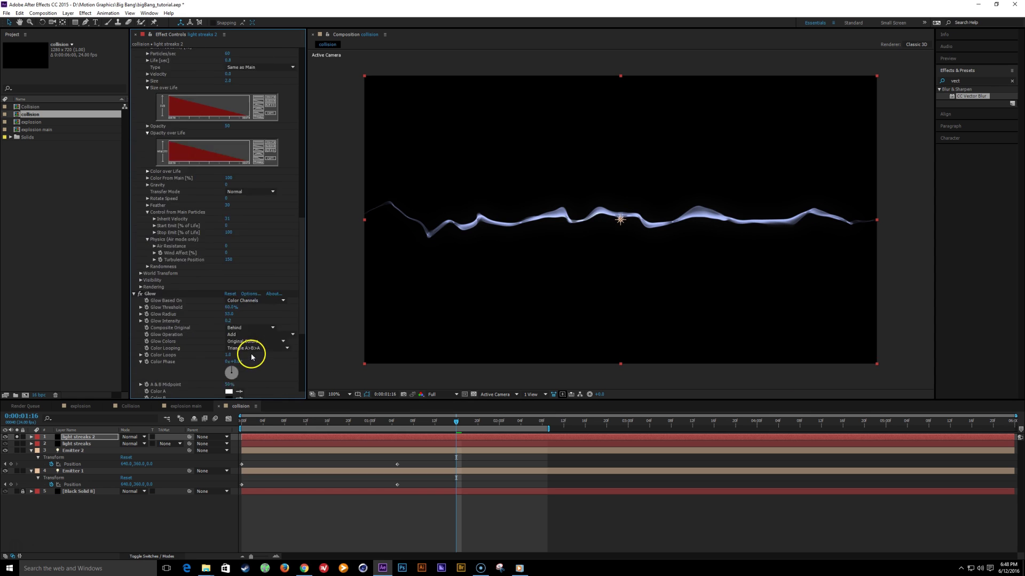
scroll(247, 264, down, 3)
drag(230, 260, 222, 262)
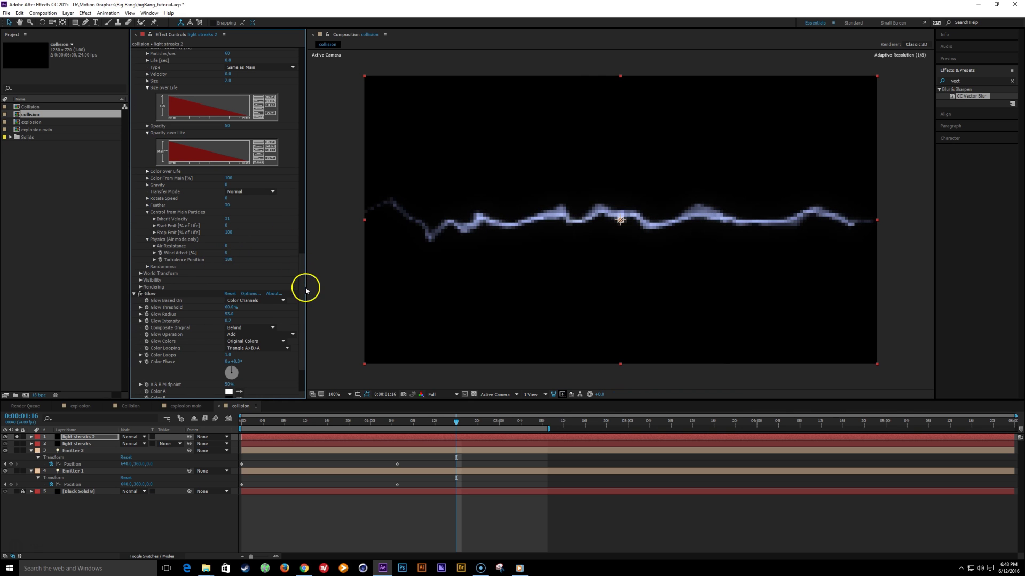
drag(304, 291, 305, 238)
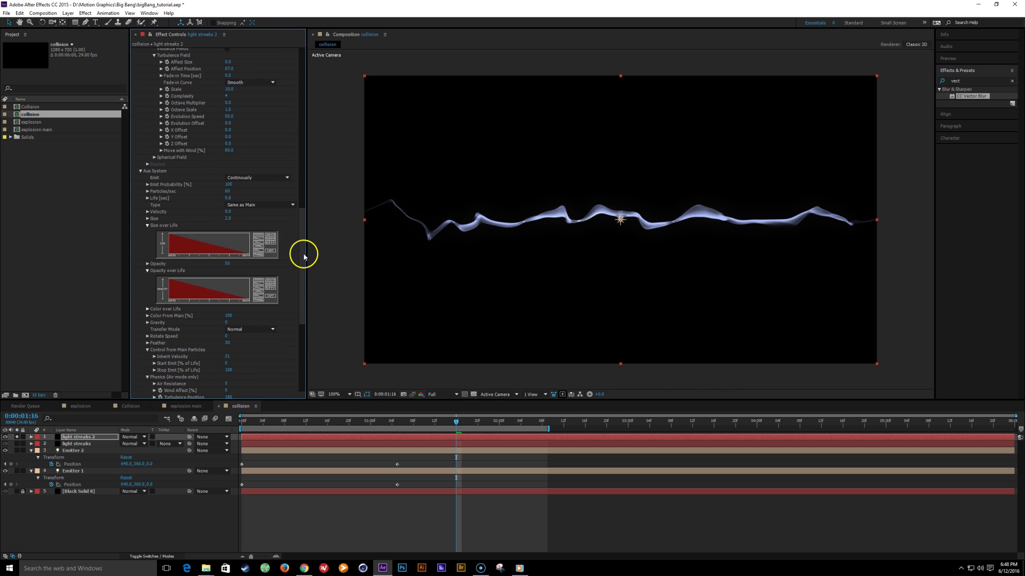
scroll(302, 256, up, 3)
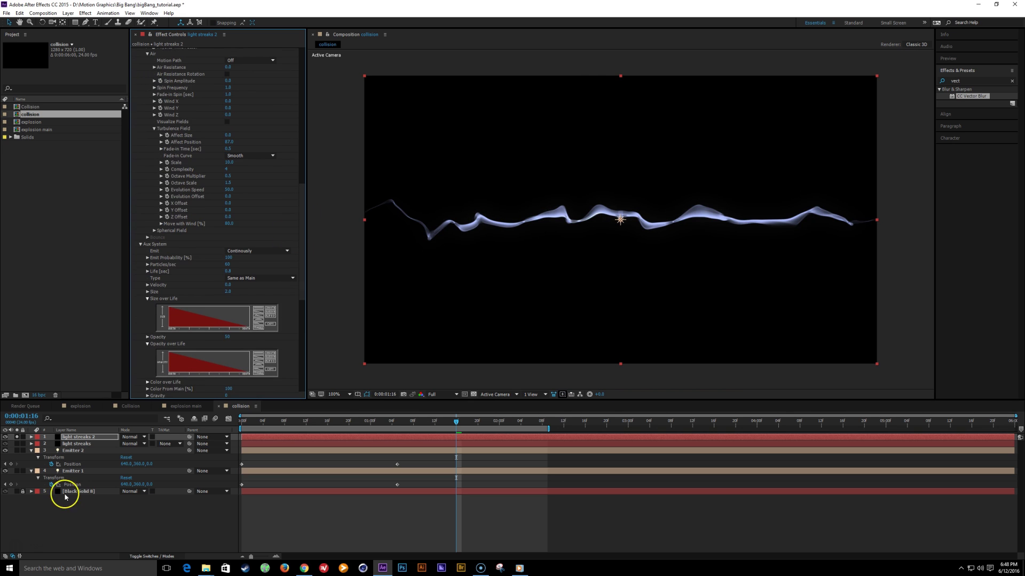
Unsolo light streaks 2, set the blending mode of both light streaks layers to Add and preview them at 0:00:01:07
click(18, 437)
ctrl+click(83, 443)
click(135, 438)
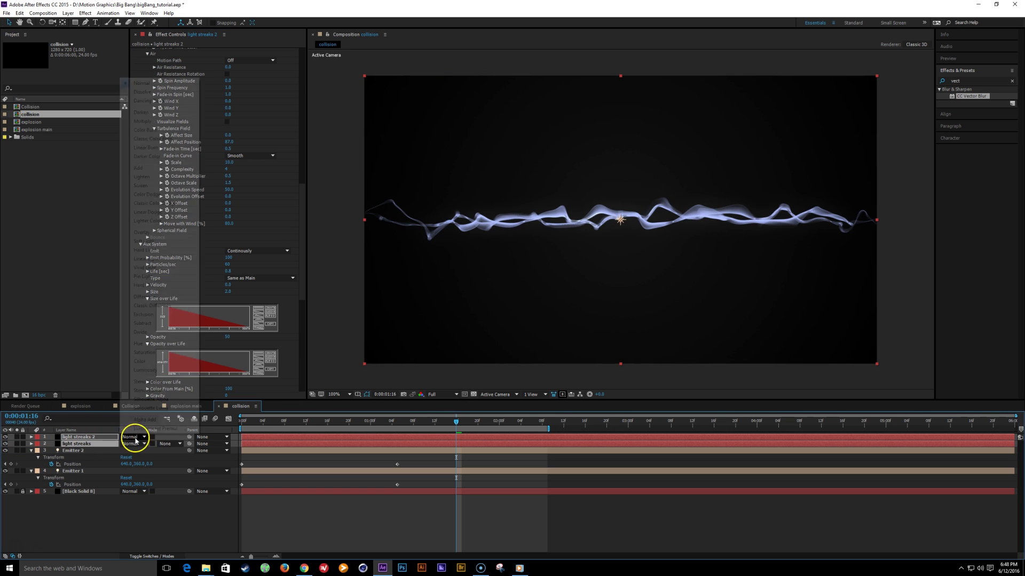
click(155, 168)
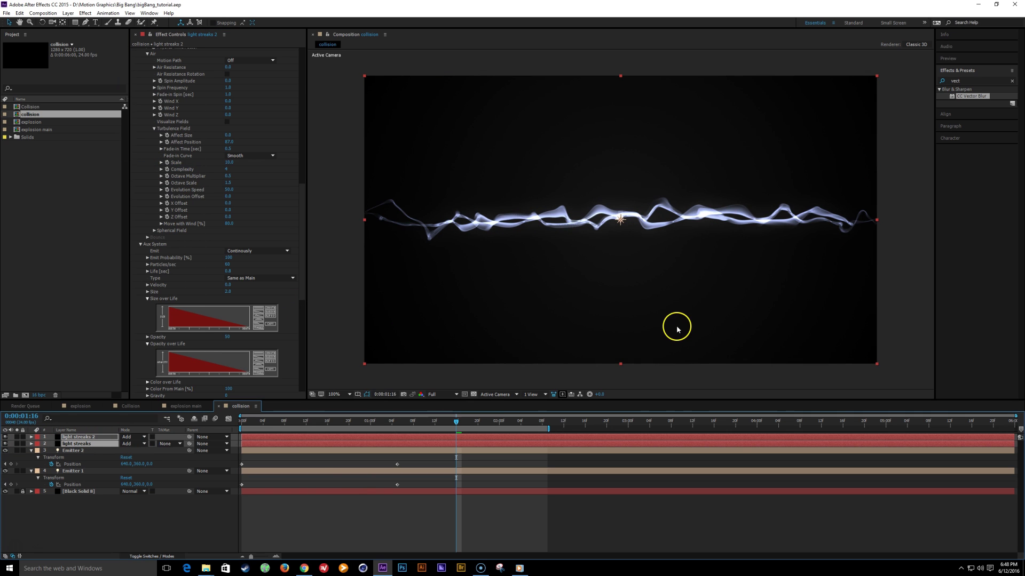
drag(281, 426, 407, 428)
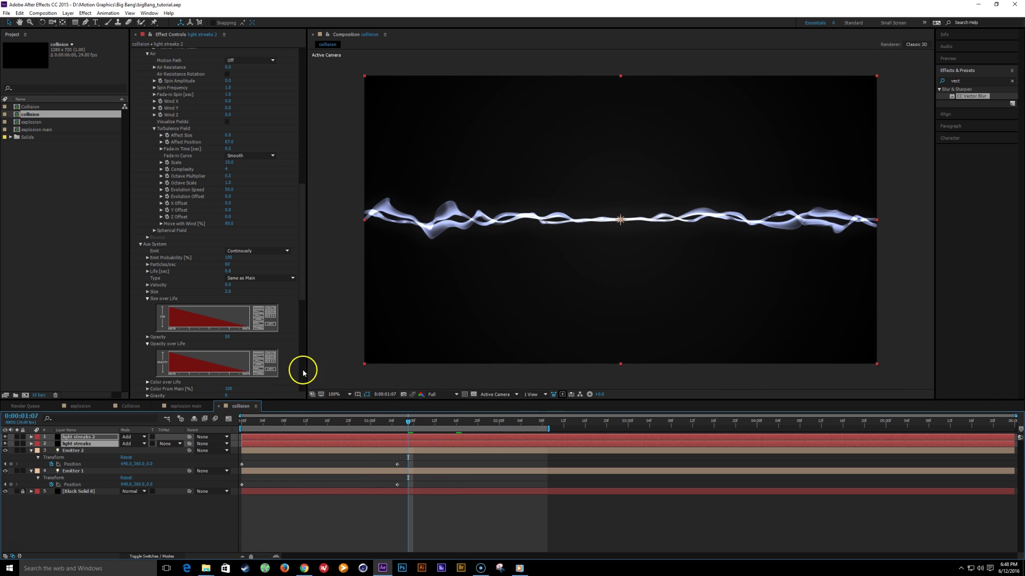
Change the particle color of light streaks 2 to a more saturated blue-violet
click(82, 452)
click(82, 438)
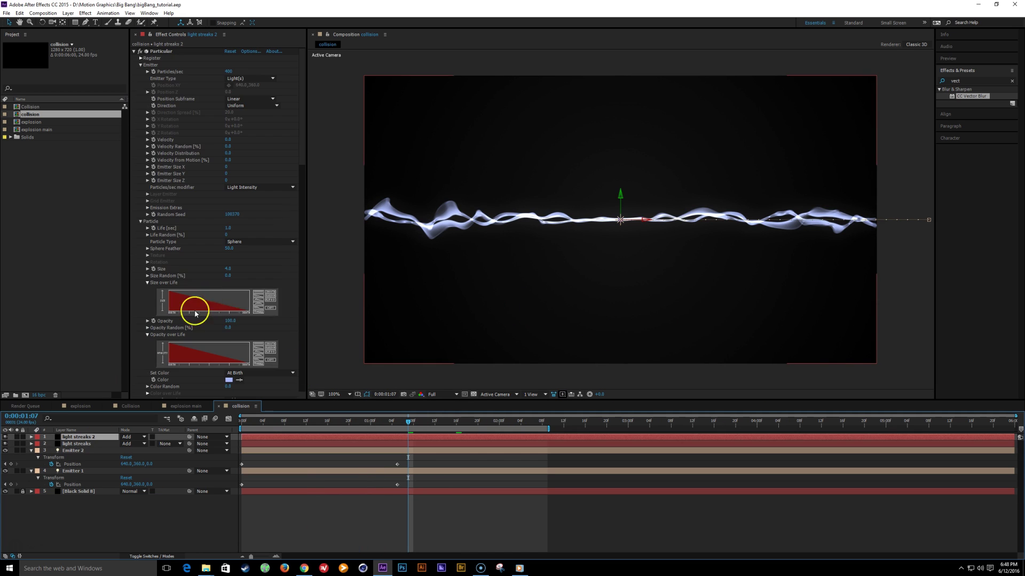
scroll(246, 286, down, 3)
click(226, 308)
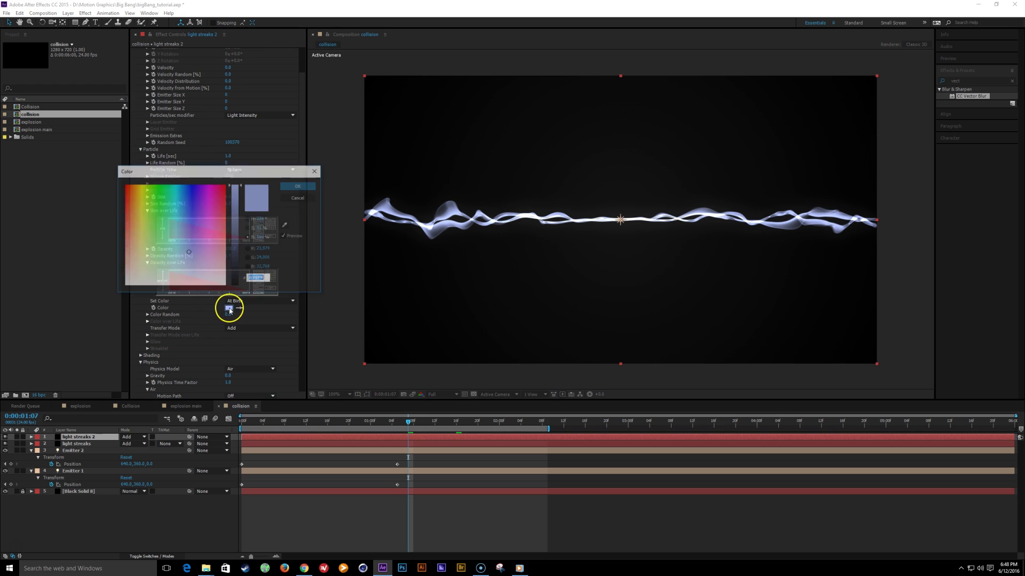
click(189, 245)
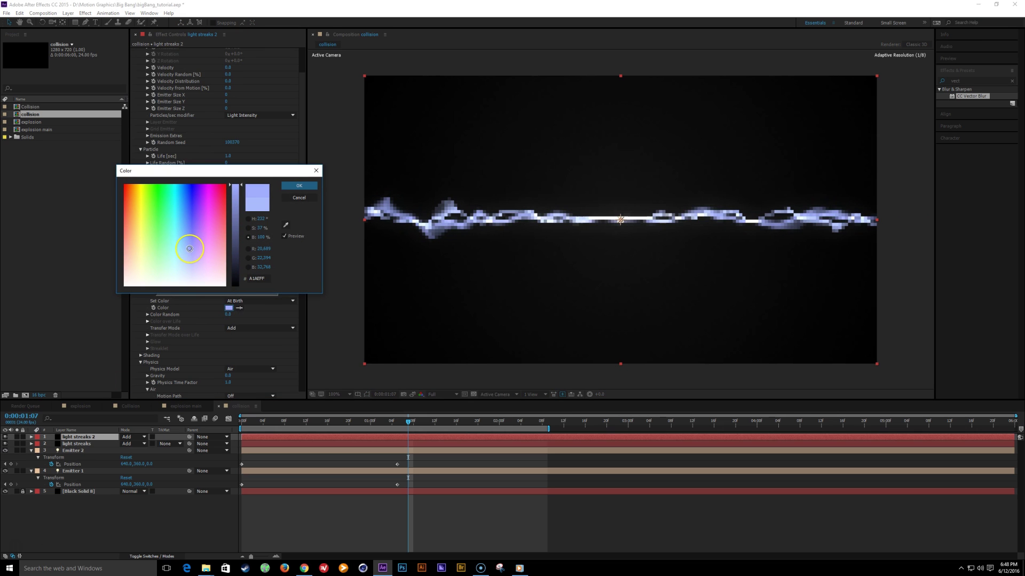
click(299, 186)
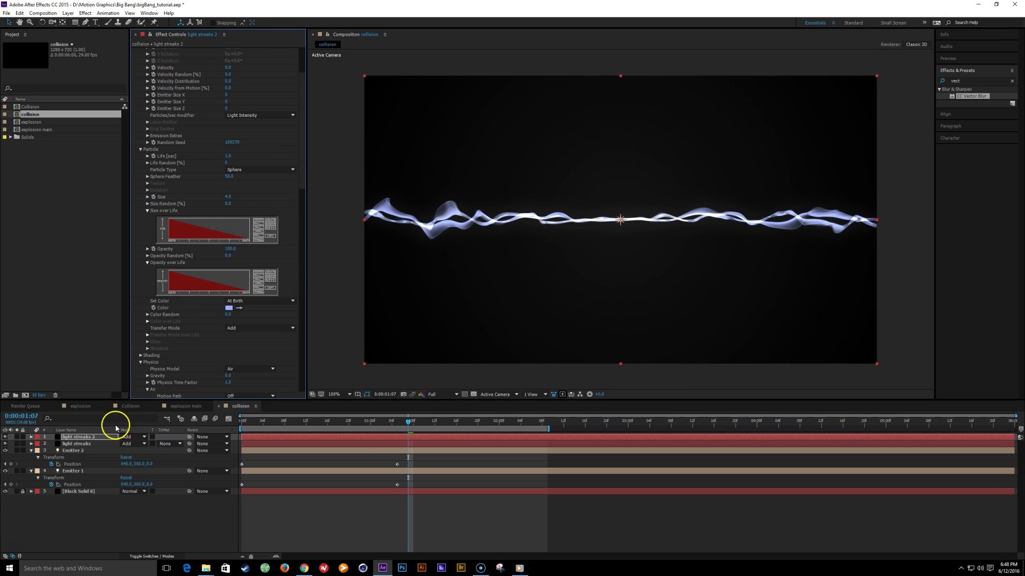
click(226, 308)
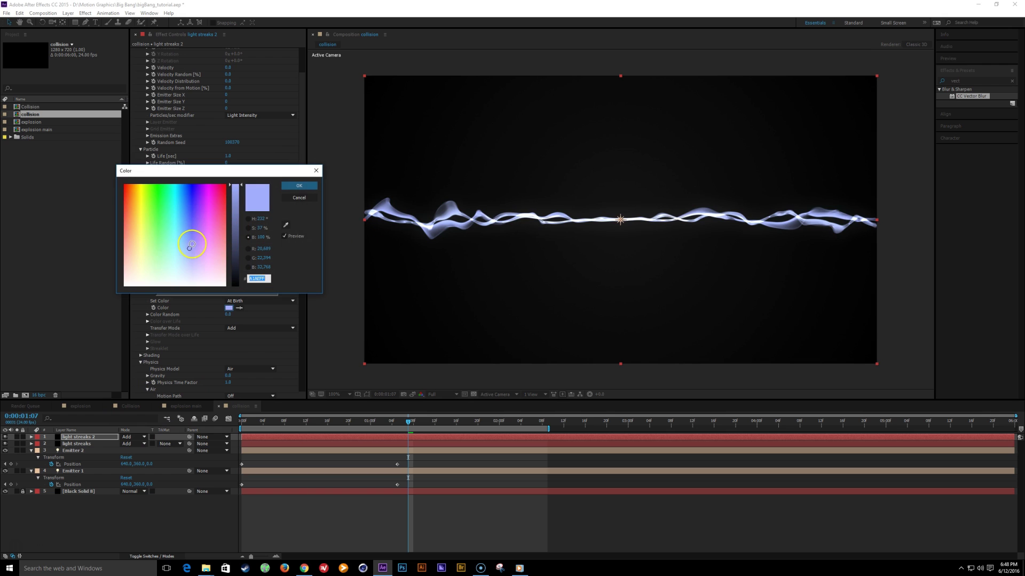
drag(192, 245, 195, 229)
click(297, 186)
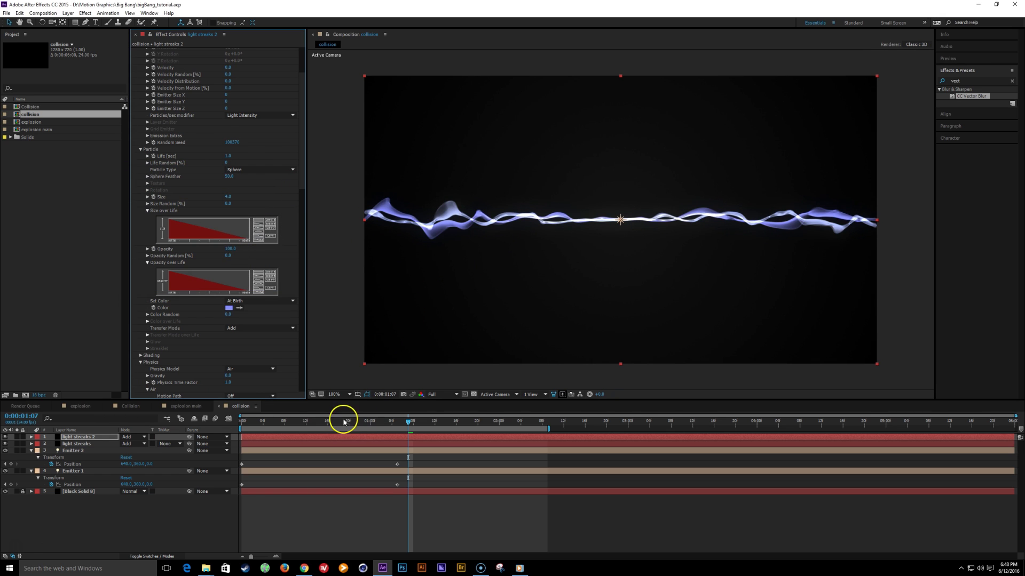
Adjust the particle Life of light streaks 2, set its Aux System Life to 0.6 seconds and check the frame at 0:00:01:09
mouse_move(343, 422)
mouse_down()
mouse_move(279, 425)
mouse_move(372, 429)
mouse_up()
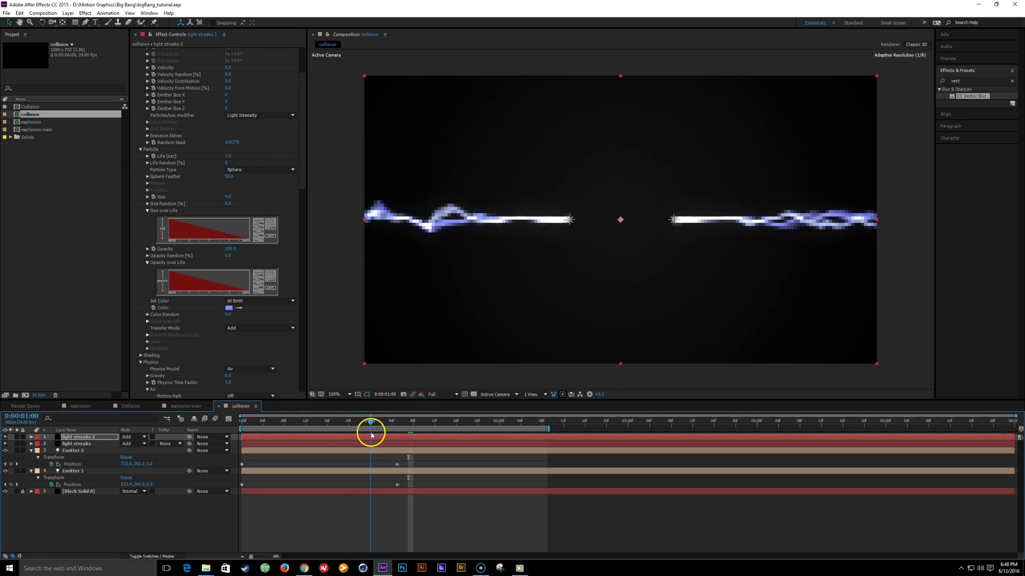
click(228, 156)
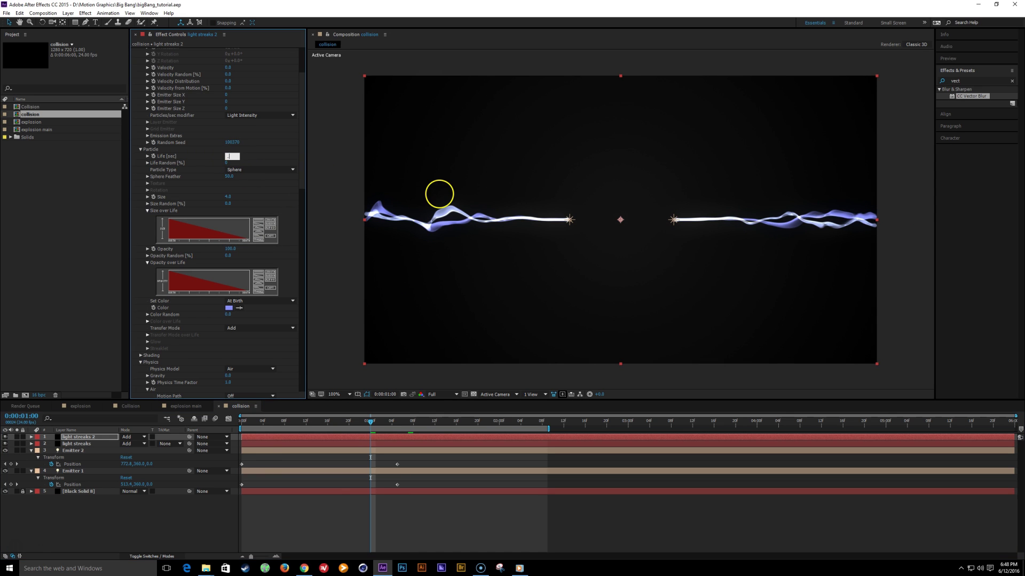
drag(303, 168, 308, 284)
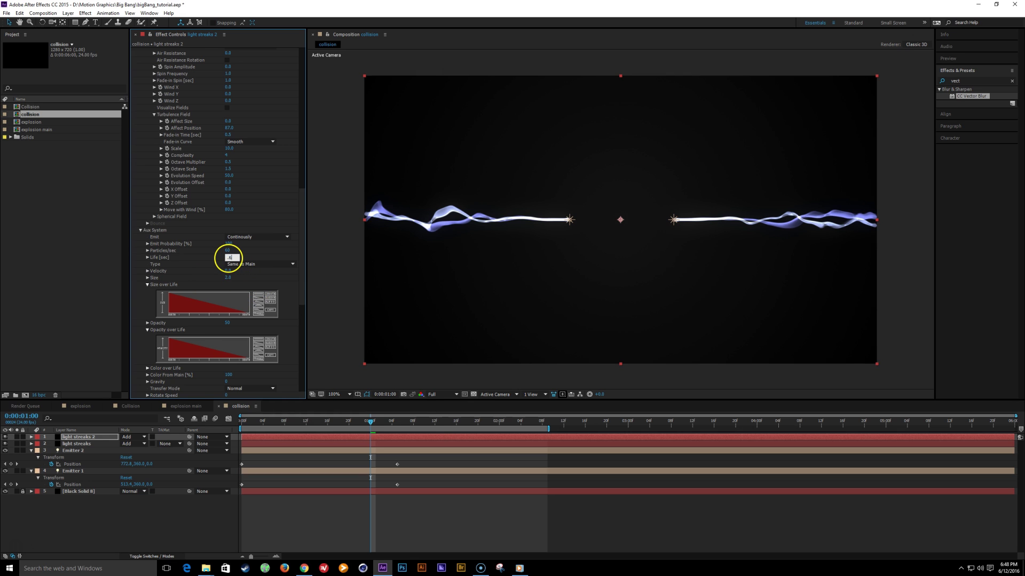
key(Return)
drag(304, 421, 419, 421)
Lower the turbulence field's Affect Position and the Aux System's Turbulence Position on light streaks 2
drag(304, 244, 305, 209)
click(228, 232)
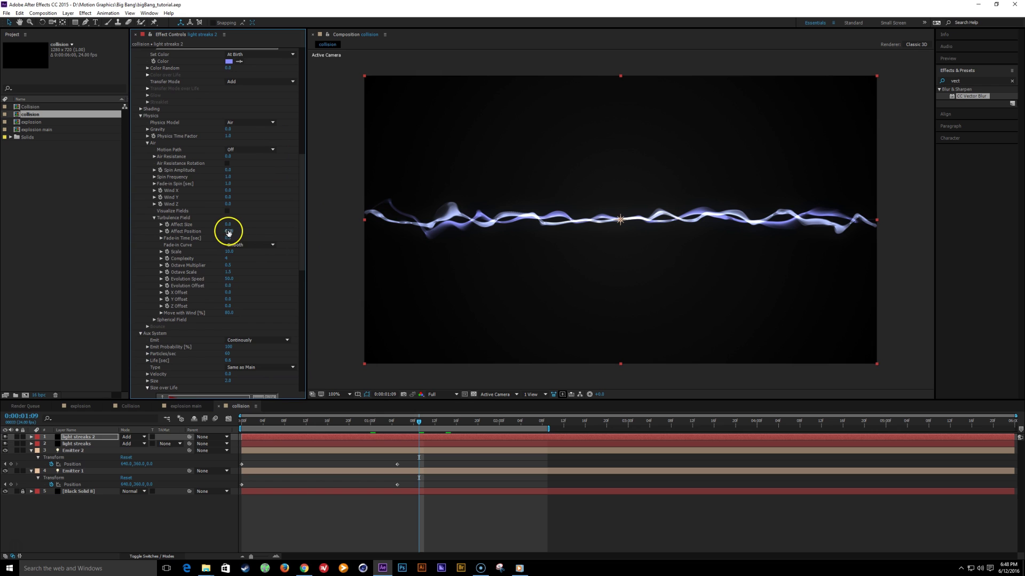
drag(226, 231, 225, 231)
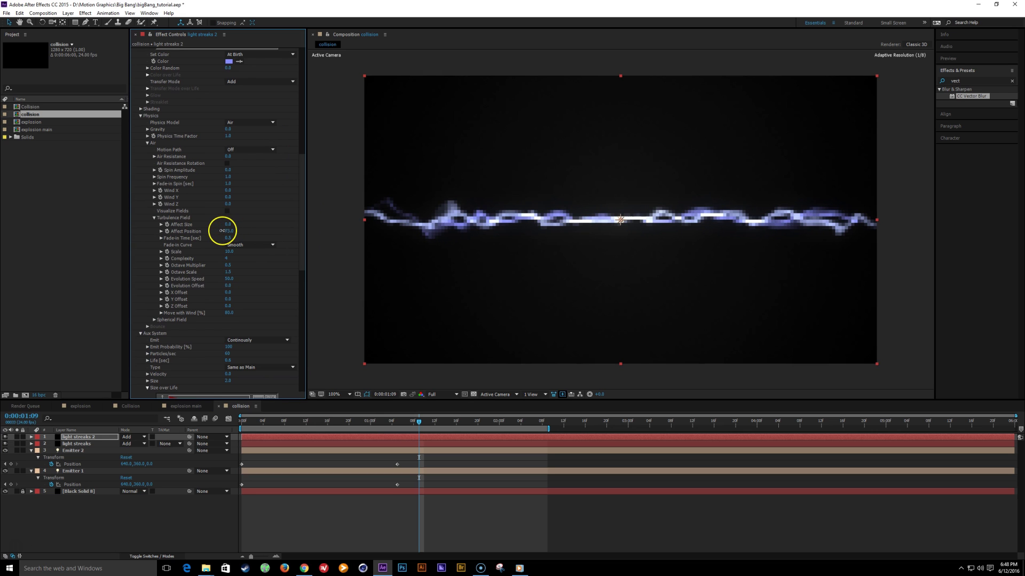
drag(308, 259, 303, 362)
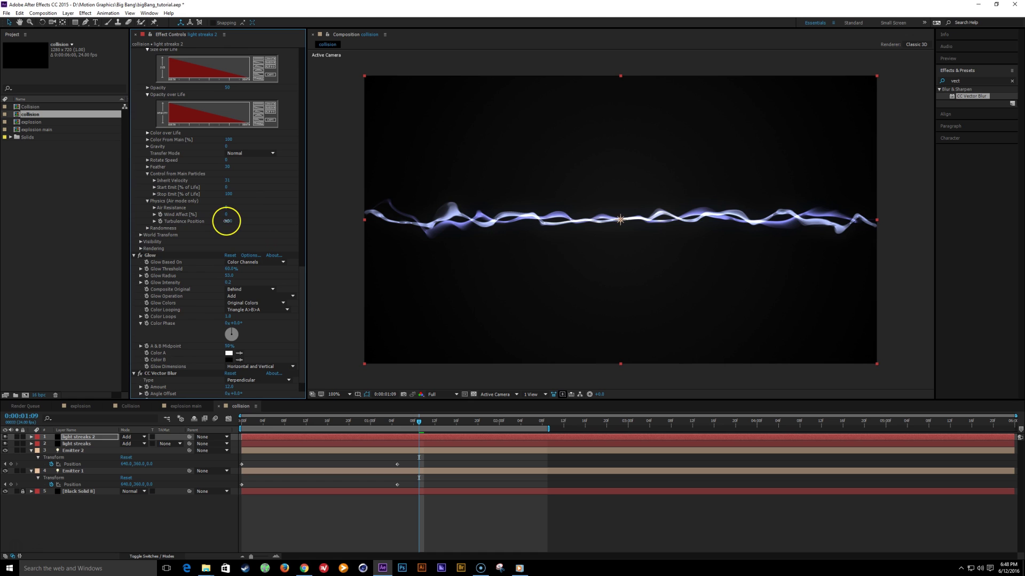
drag(227, 221, 223, 222)
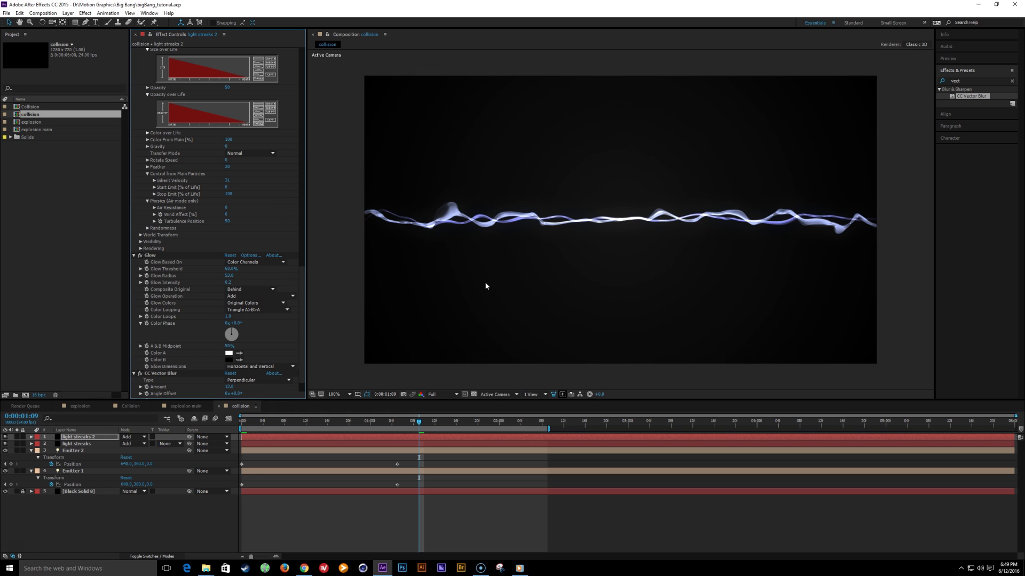
Play back the collision animation and scrub through the meeting of the streaks, stopping at 0:00:01:01
key(space)
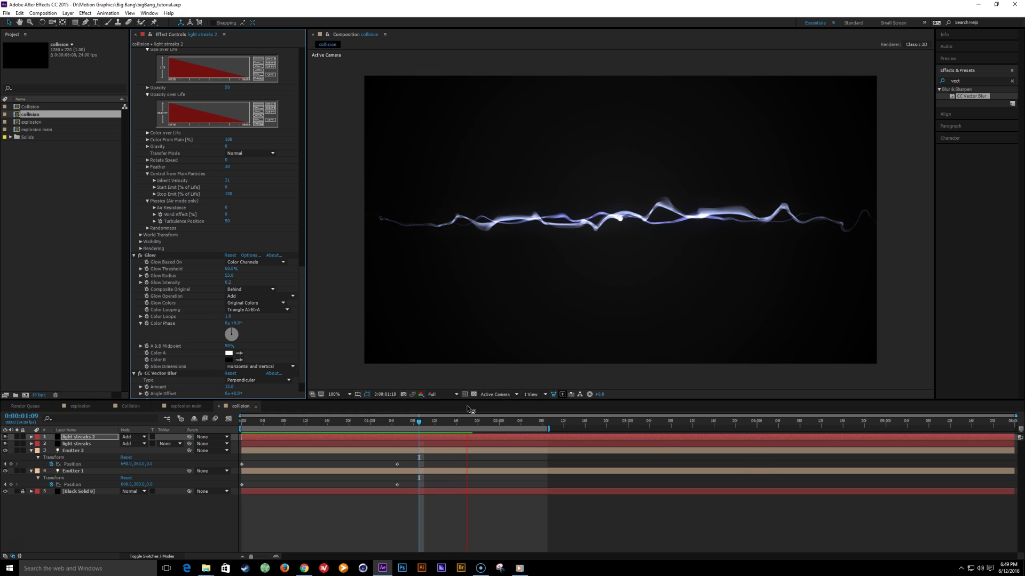
key(space)
drag(406, 427, 429, 428)
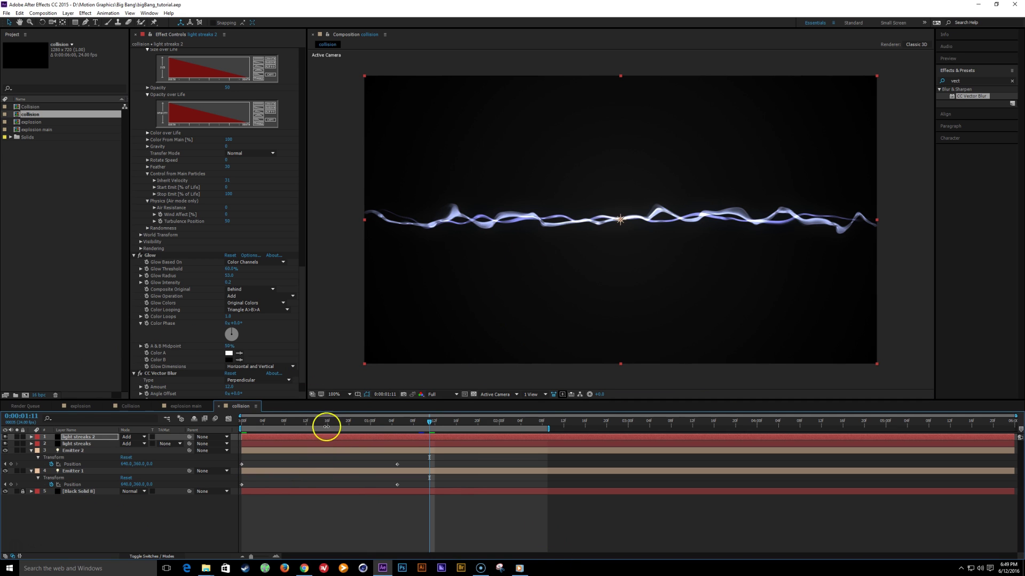
mouse_move(326, 426)
mouse_down()
mouse_move(394, 427)
mouse_move(376, 426)
mouse_up()
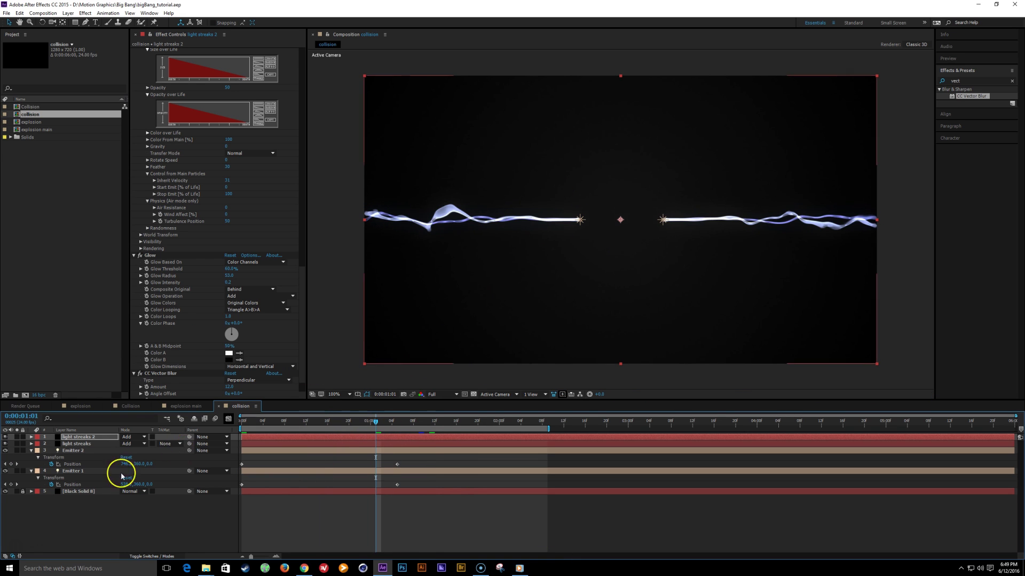
Create a new black 1280 px wide solid at the top of the collision composition with the default settings
click(129, 531)
key(ctrl+y)
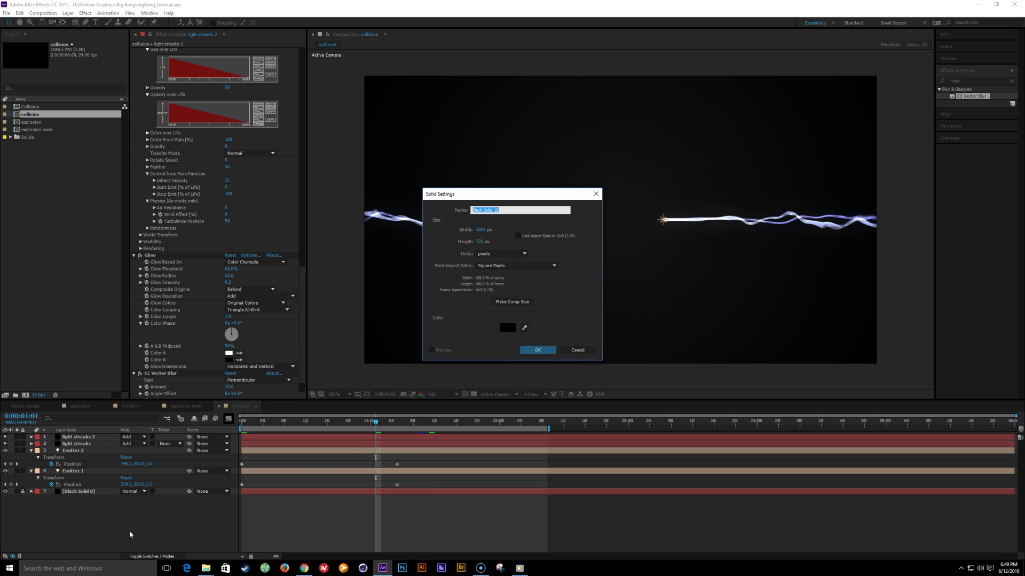
key(Return)
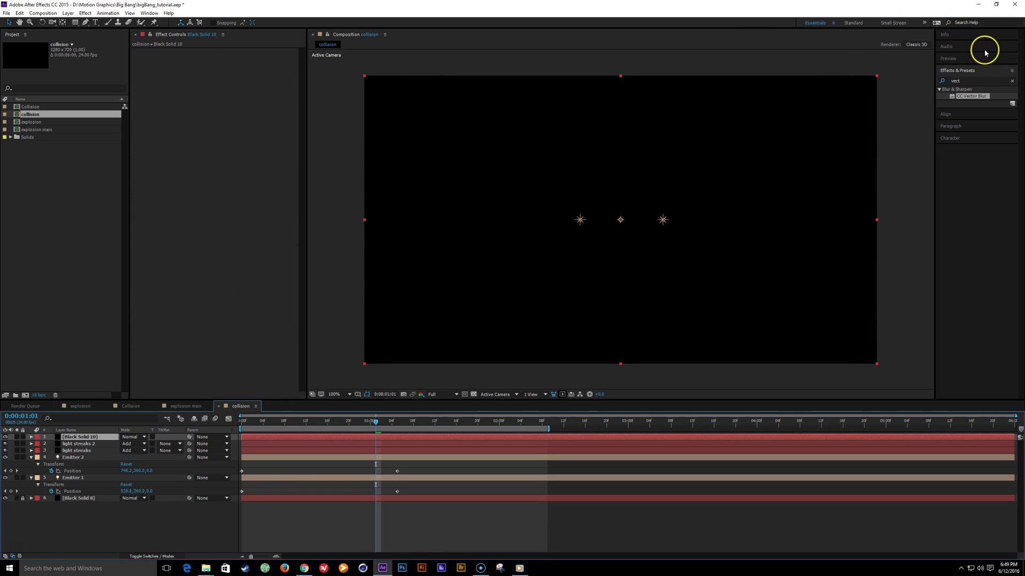
Apply the Trapcode Form effect to the new black solid and save the project
click(979, 77)
text(form)
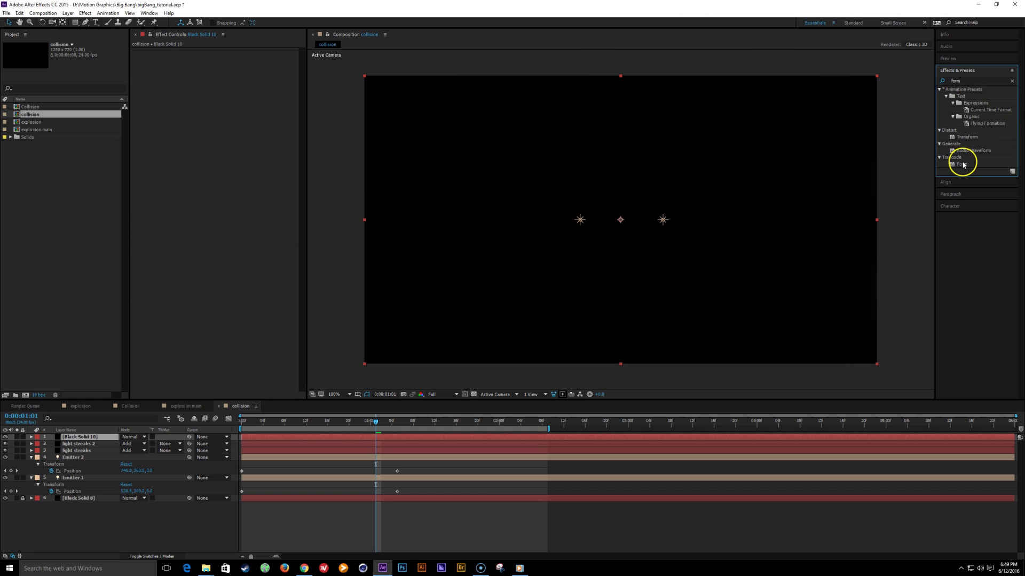
drag(963, 162, 76, 437)
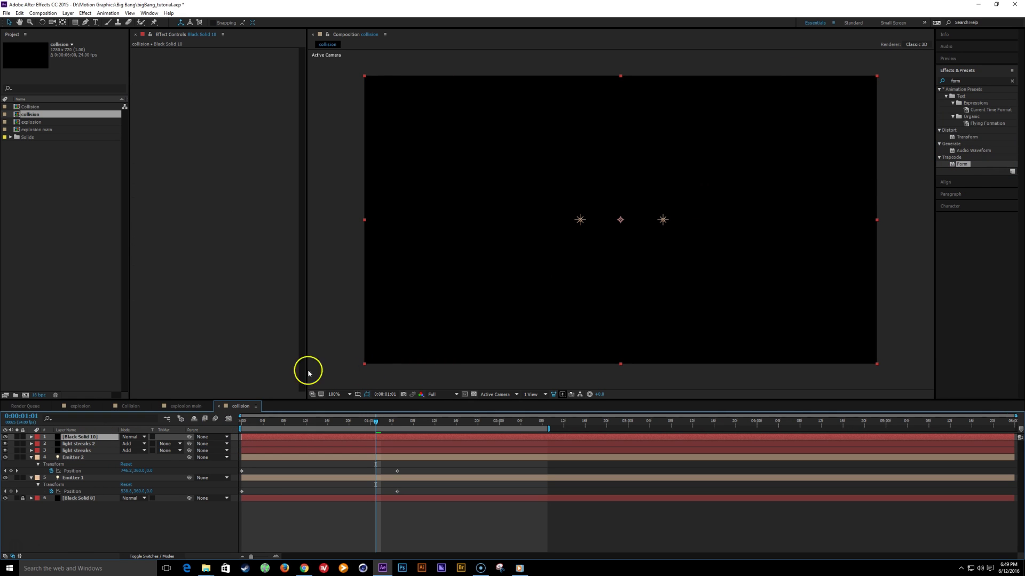
double_click(963, 164)
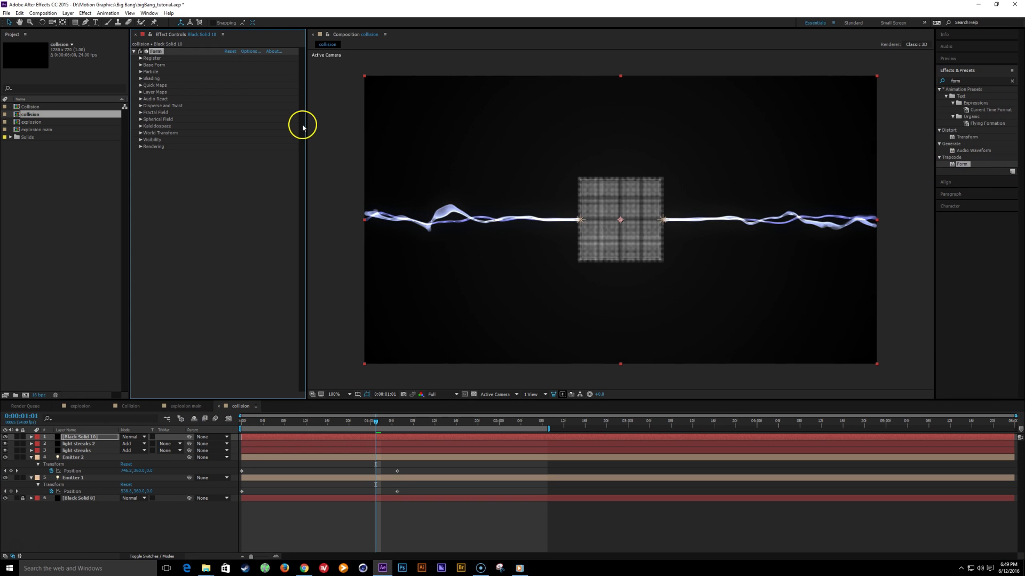
key(ctrl+s)
Set Form's Base Form to Sphere - Layered with 1 sphere layer
click(141, 65)
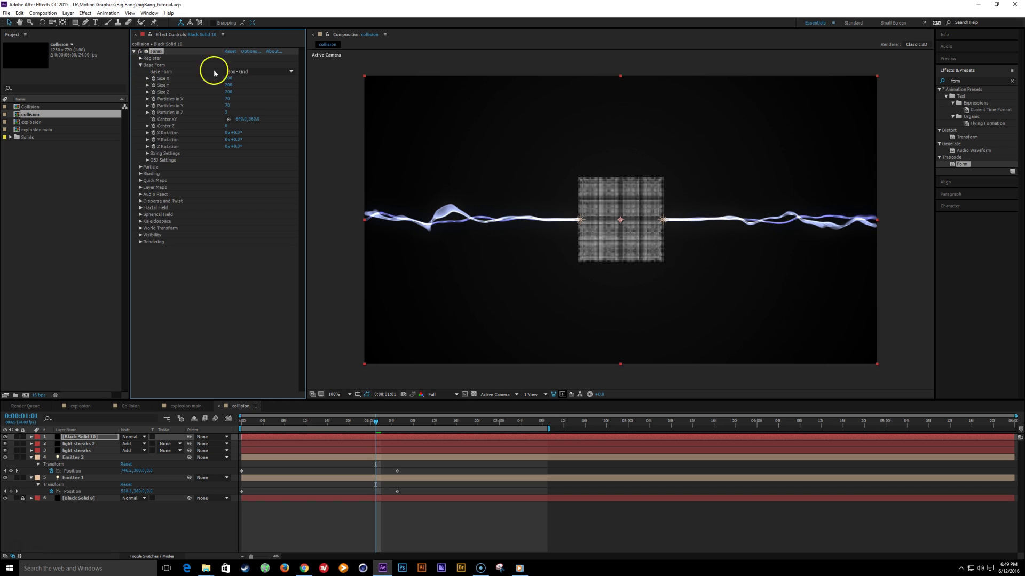
click(236, 71)
click(249, 97)
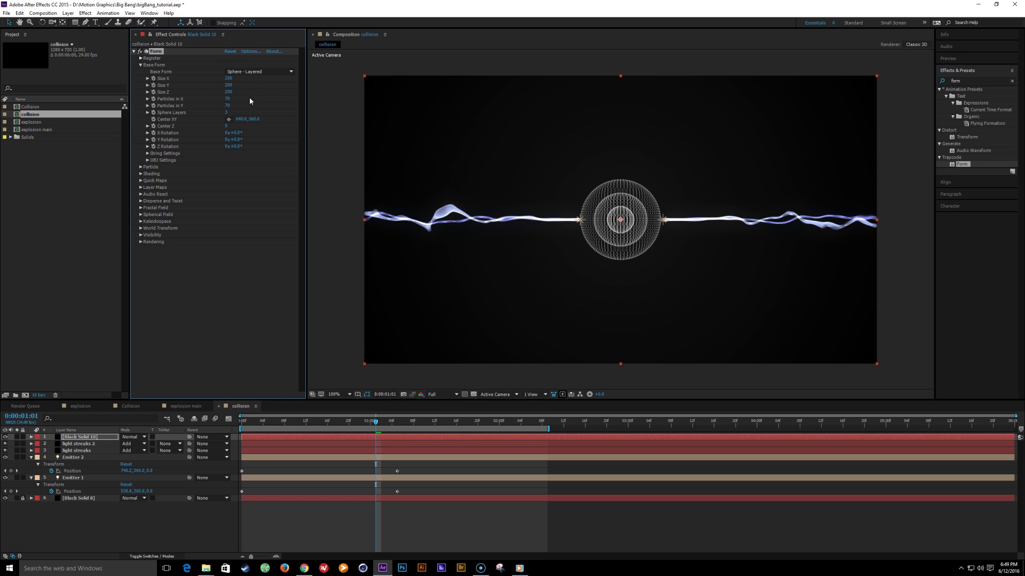
click(227, 112)
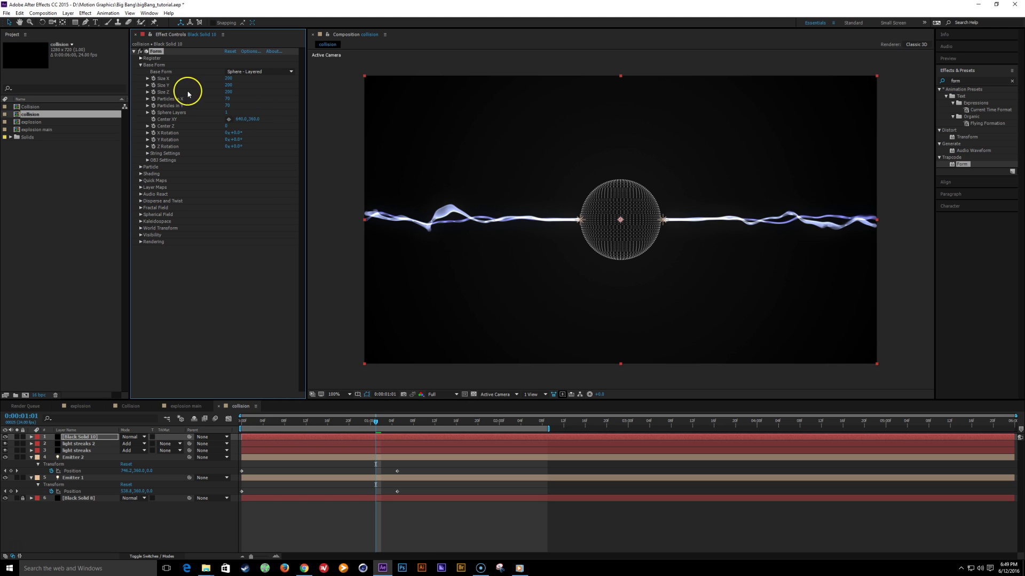
Link the Form sphere's Size Y and Size Z to its Size X with expressions
alt+click(153, 85)
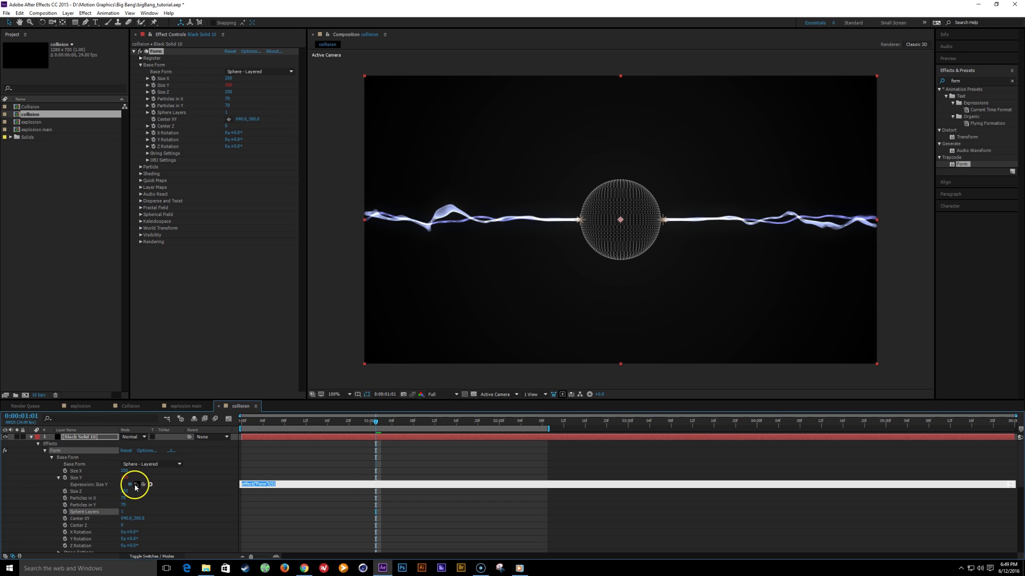
drag(143, 484, 81, 470)
alt+click(153, 92)
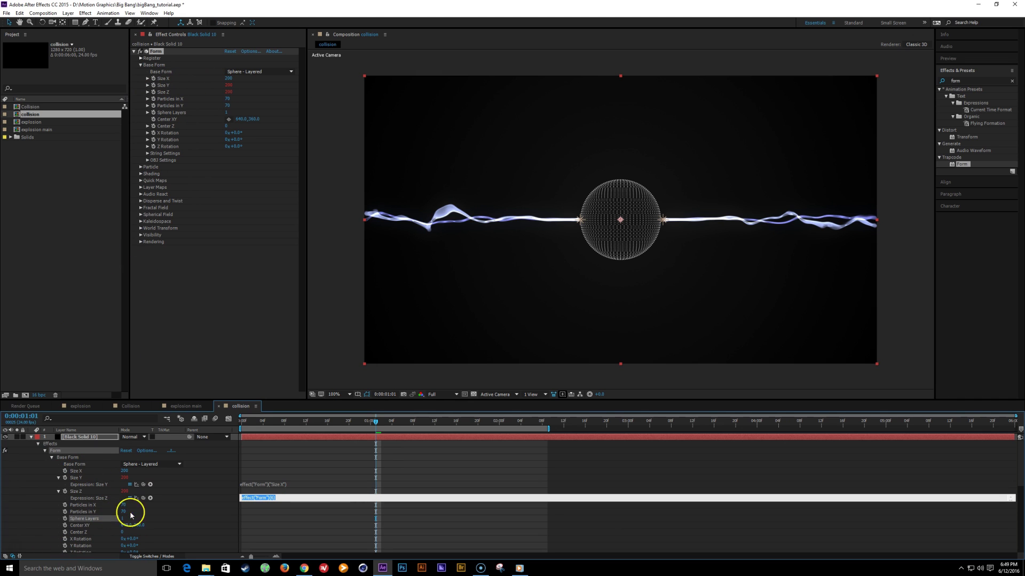
drag(143, 498, 77, 471)
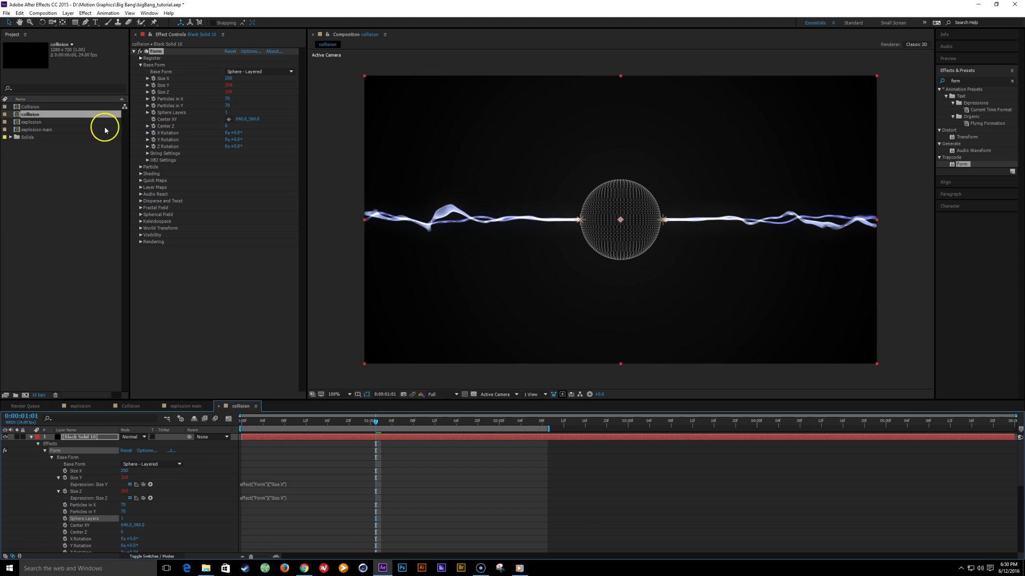
Link Form's Center XY and Center Z to the position of Emitter 1 with expressions and scrub the timeline to check the sphere's motion
scroll(129, 490, down, 5)
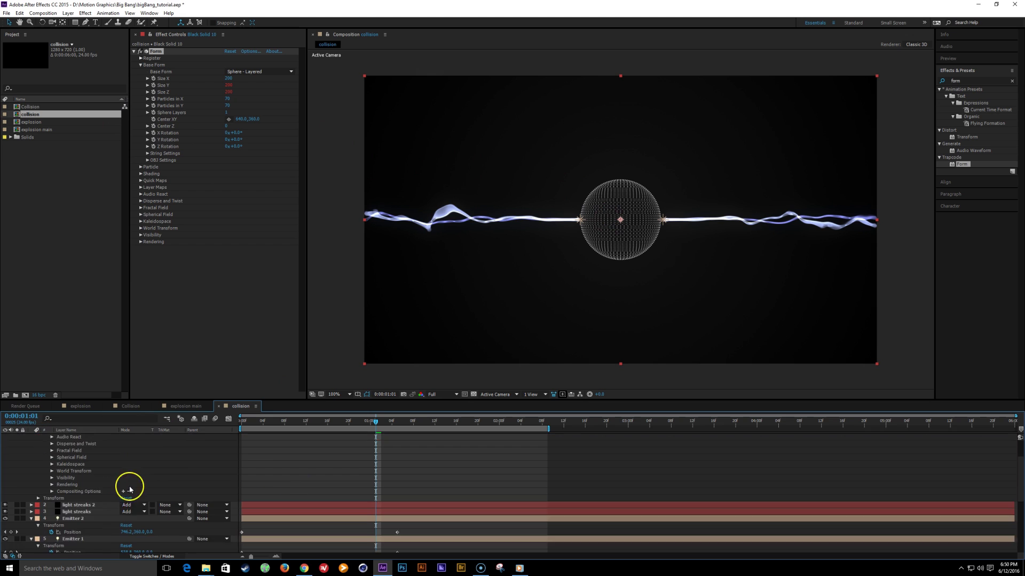
scroll(129, 490, down, 1)
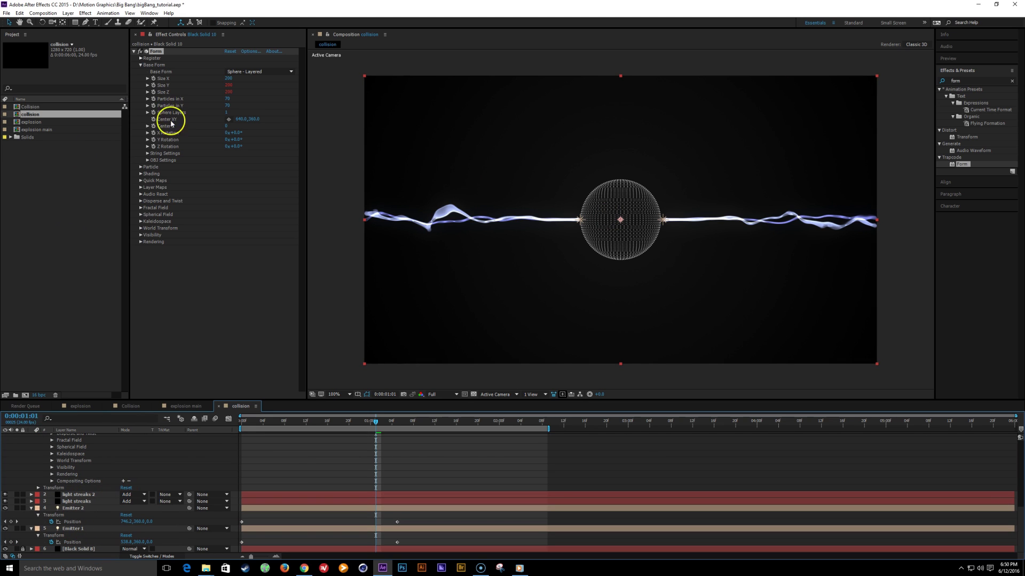
alt+click(153, 119)
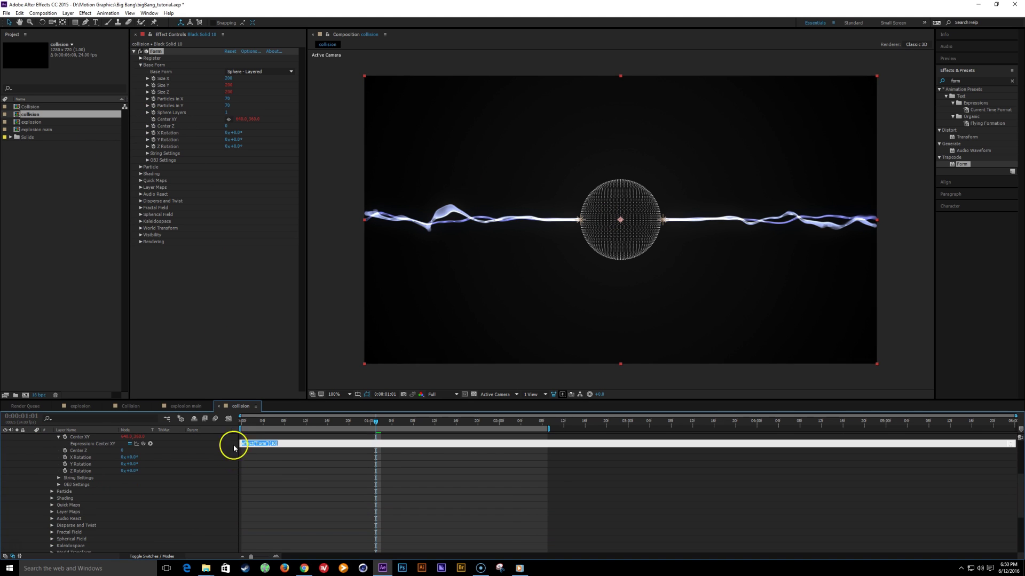
drag(142, 442, 80, 544)
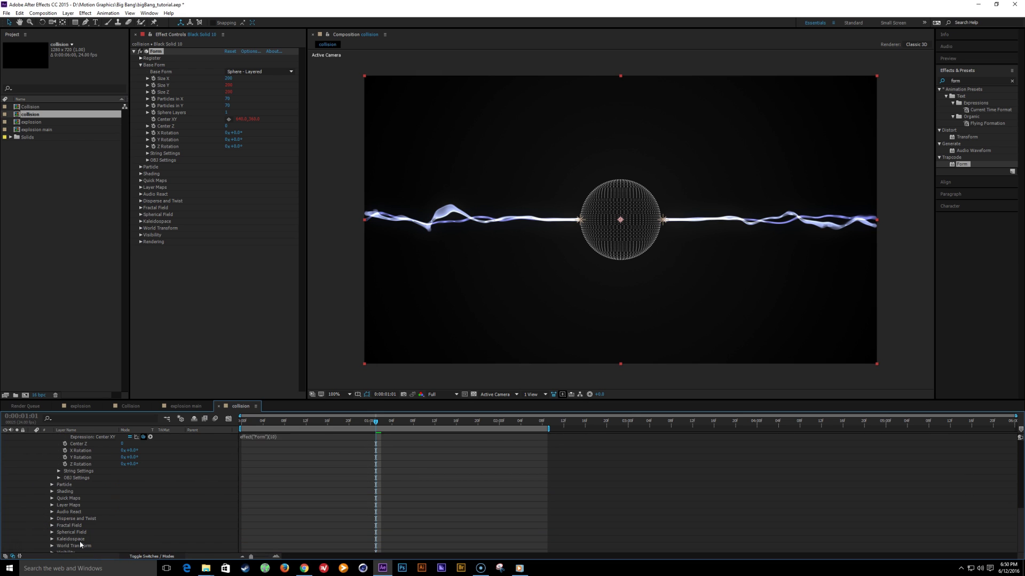
alt+click(153, 126)
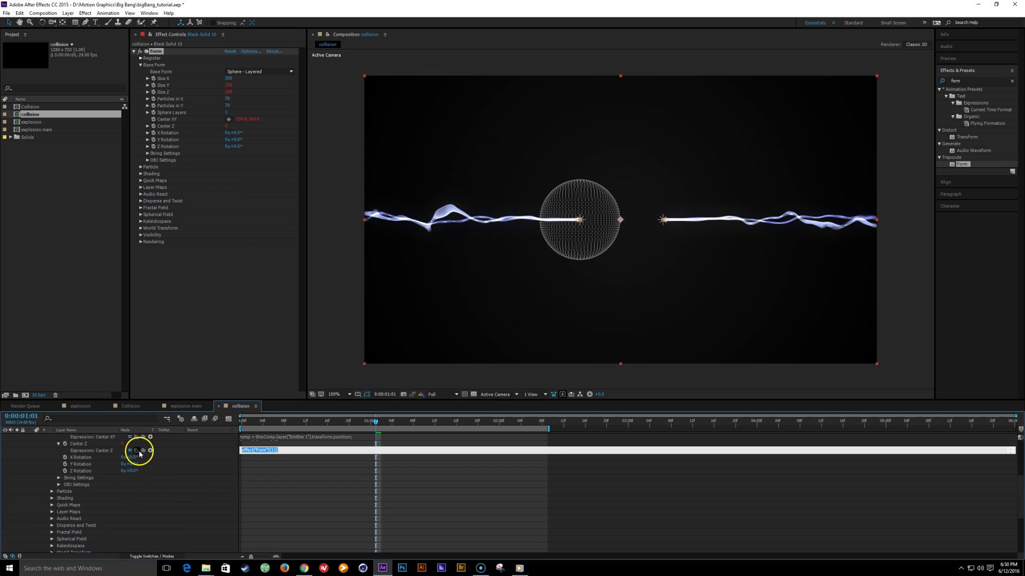
drag(143, 451, 148, 541)
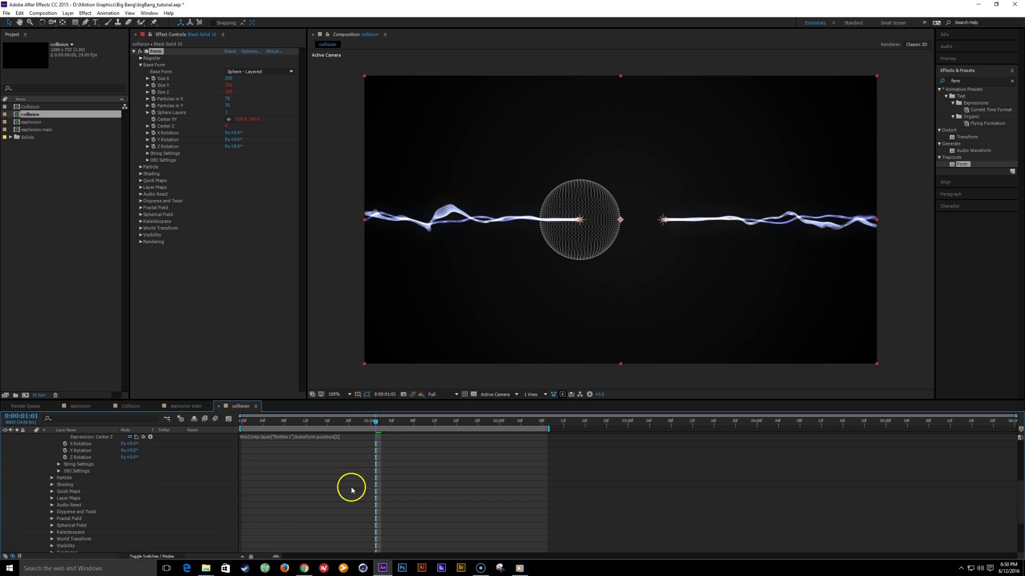
mouse_move(359, 420)
mouse_down()
mouse_move(293, 423)
mouse_move(395, 428)
mouse_up()
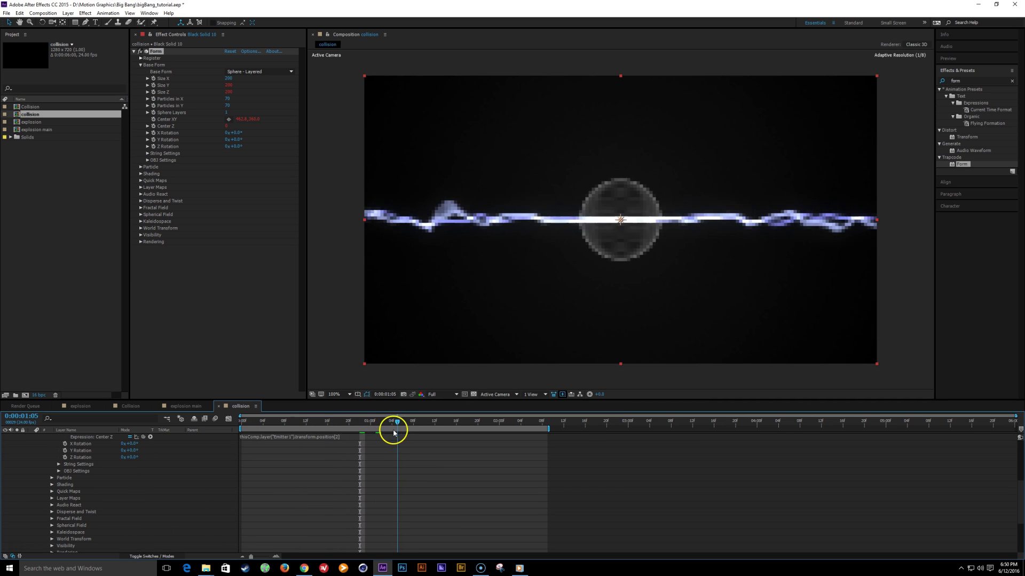
click(335, 421)
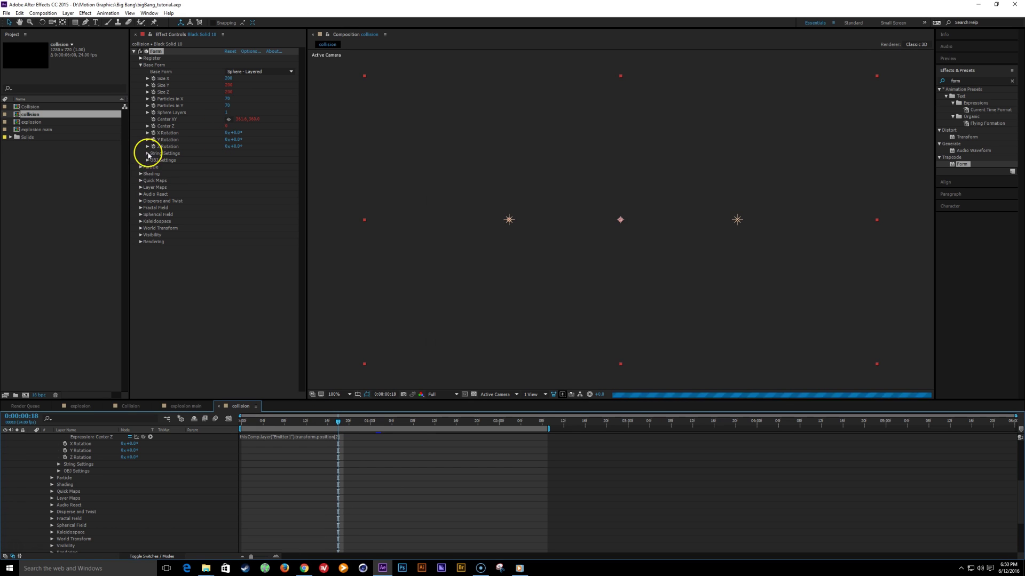
Set the Form sphere's particles to 99 in X and 83 in Y, and apply Quick Map #1 for Size over X
mouse_move(227, 100)
mouse_down()
mouse_move(237, 101)
mouse_move(229, 101)
mouse_up()
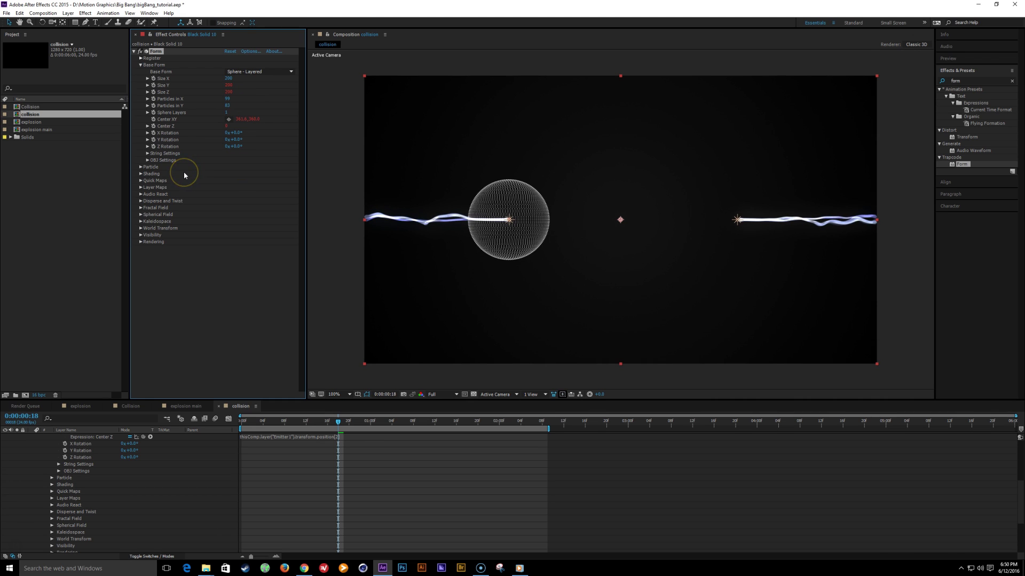
click(140, 181)
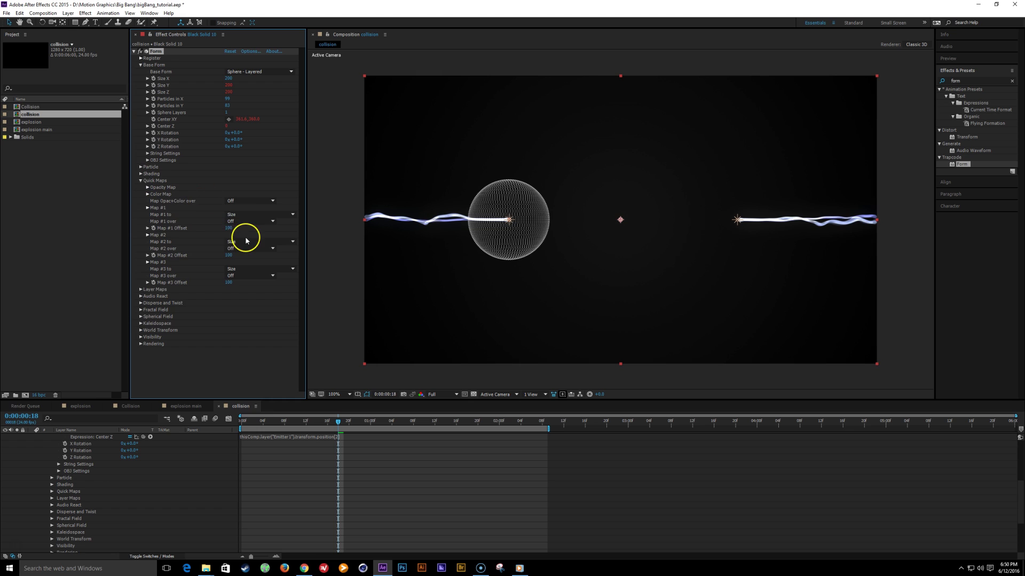
click(233, 215)
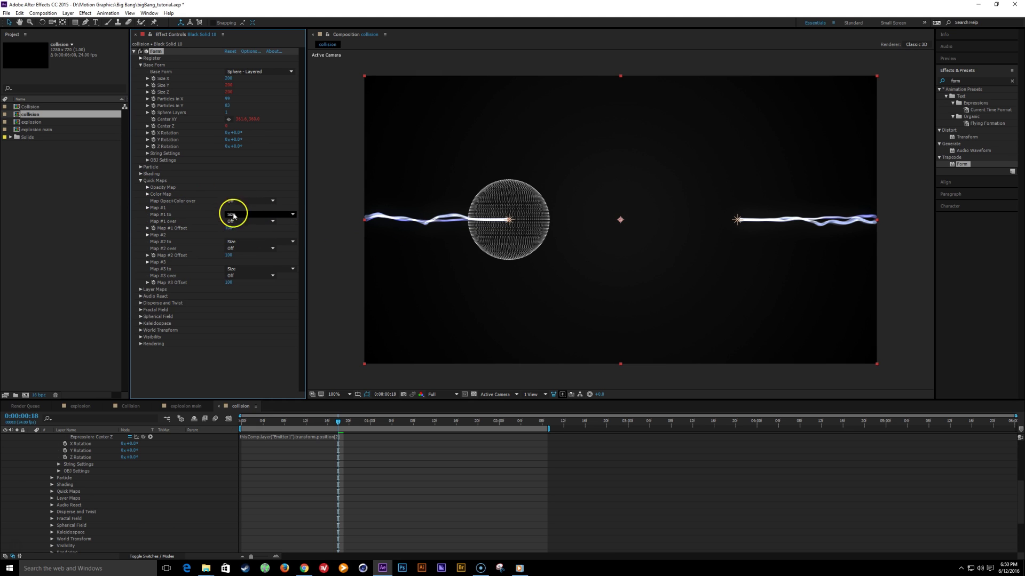
click(243, 221)
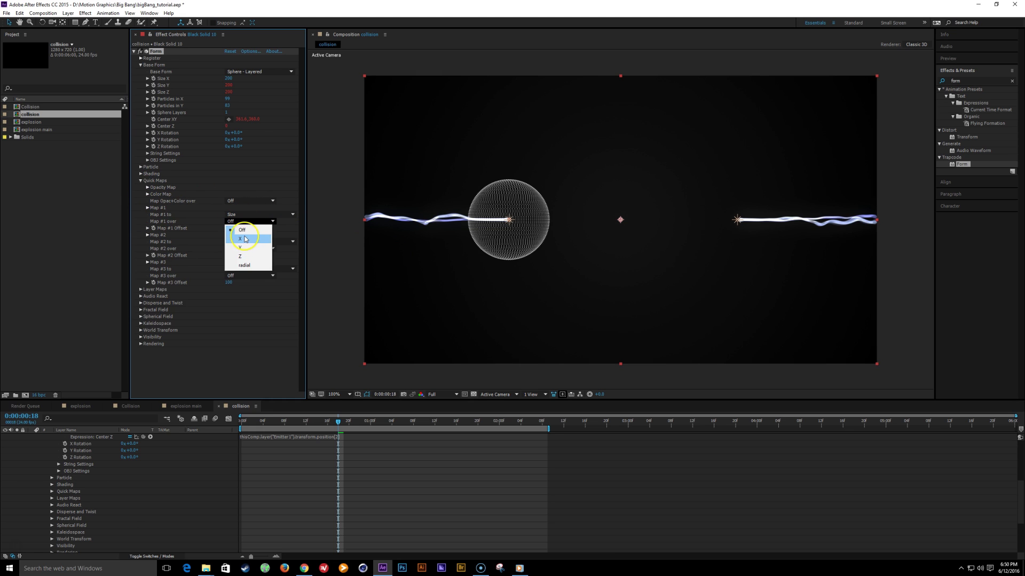
click(240, 239)
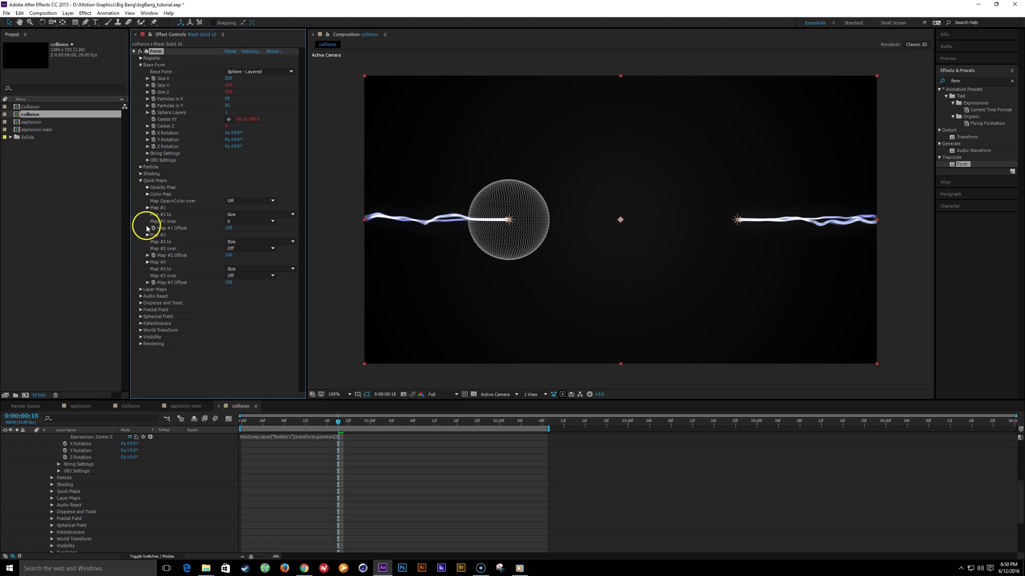
Give Map #1 a linear ramp rising from zero to full and set its offset to 91
click(148, 208)
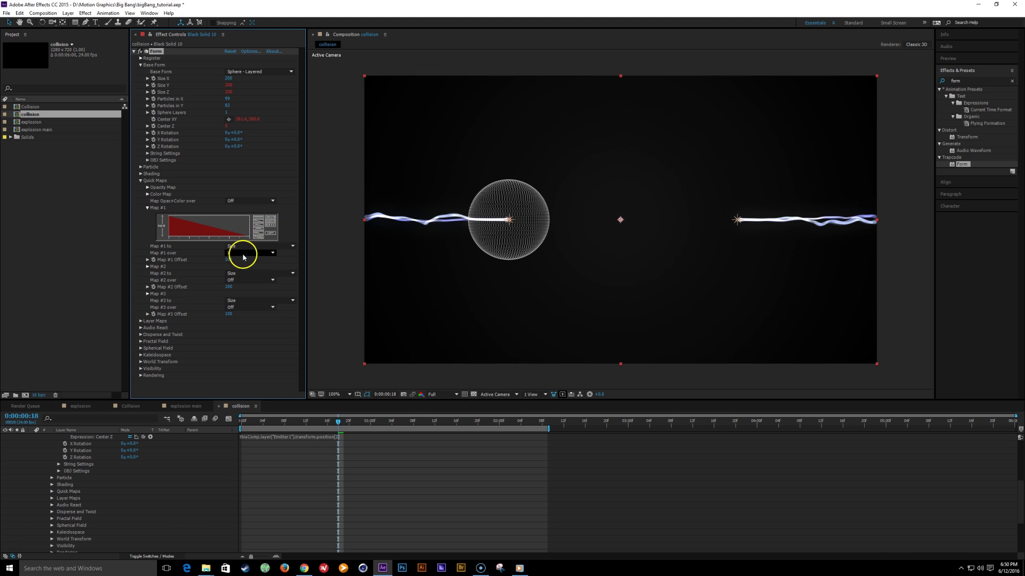
mouse_move(229, 259)
mouse_down()
mouse_move(206, 258)
mouse_move(252, 258)
mouse_move(183, 256)
mouse_move(245, 263)
mouse_move(227, 263)
mouse_up()
key(ctrl+z)
click(273, 228)
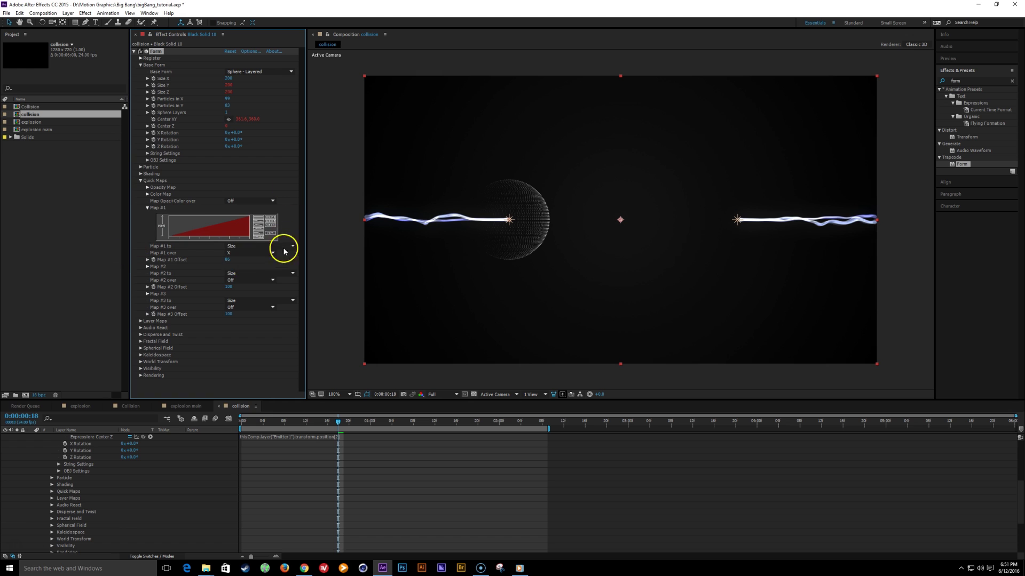
click(229, 259)
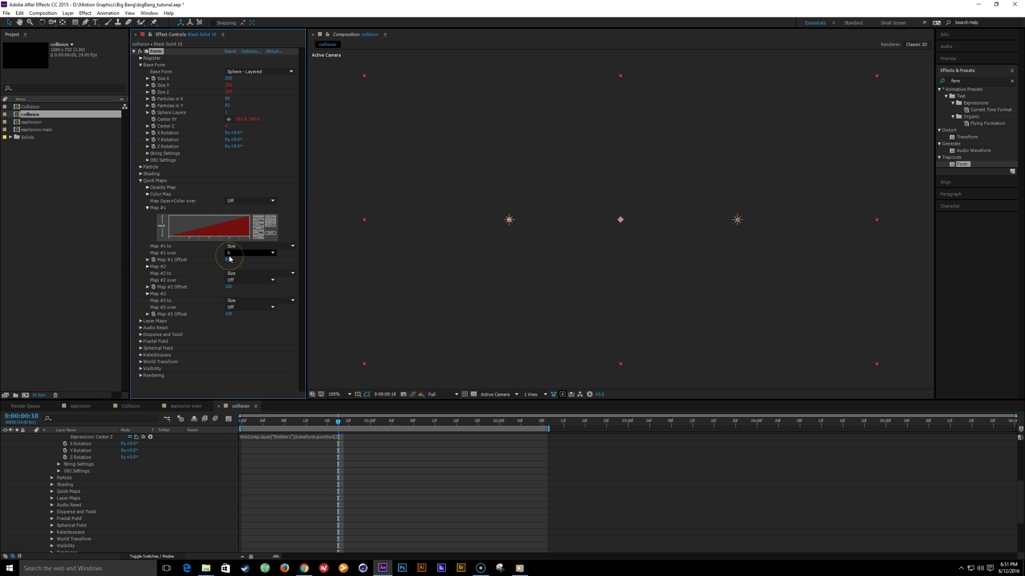
drag(225, 262, 223, 354)
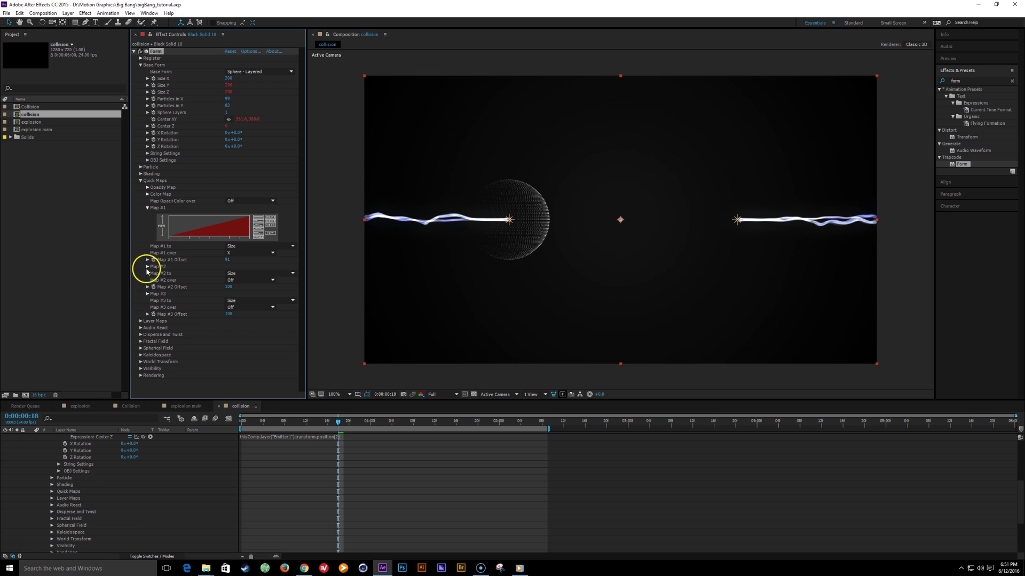
Assign Quick Map #2 to Fractal Strength and give it a linear ramp falling from full to zero
click(258, 275)
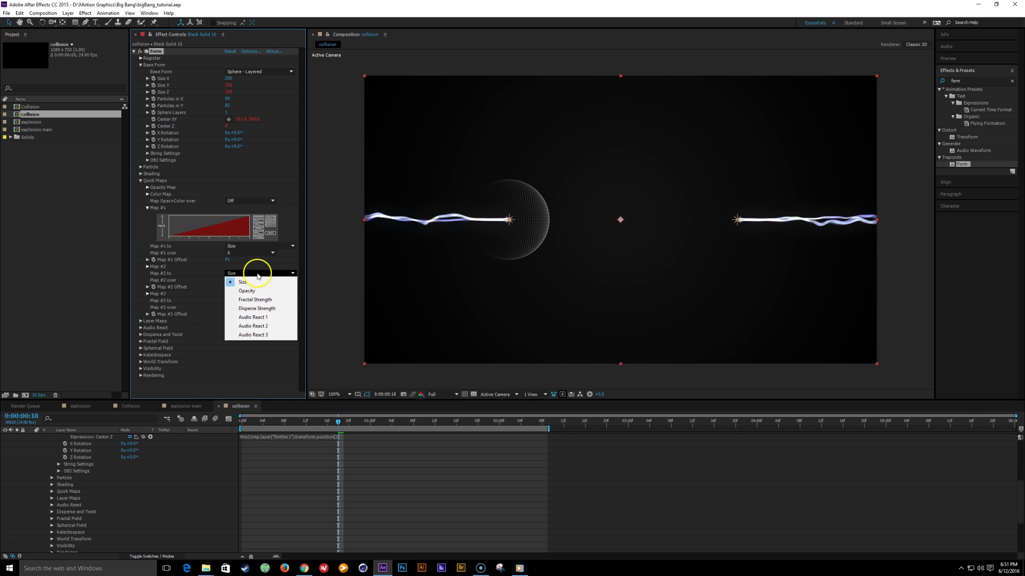
click(269, 301)
click(148, 266)
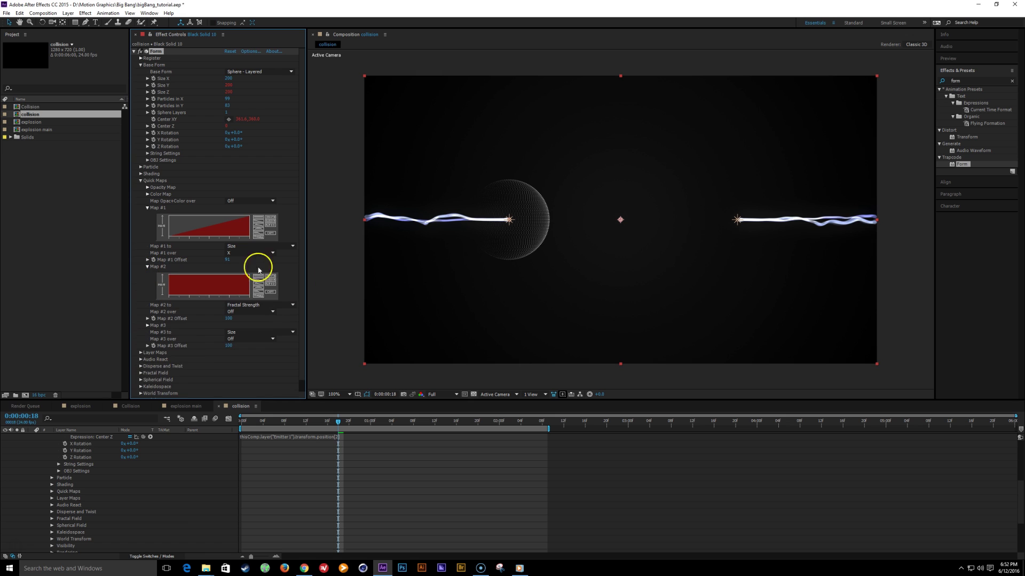
click(261, 282)
Set the Displace amount of Form's Fractal Field to 55
scroll(302, 341, down, 1)
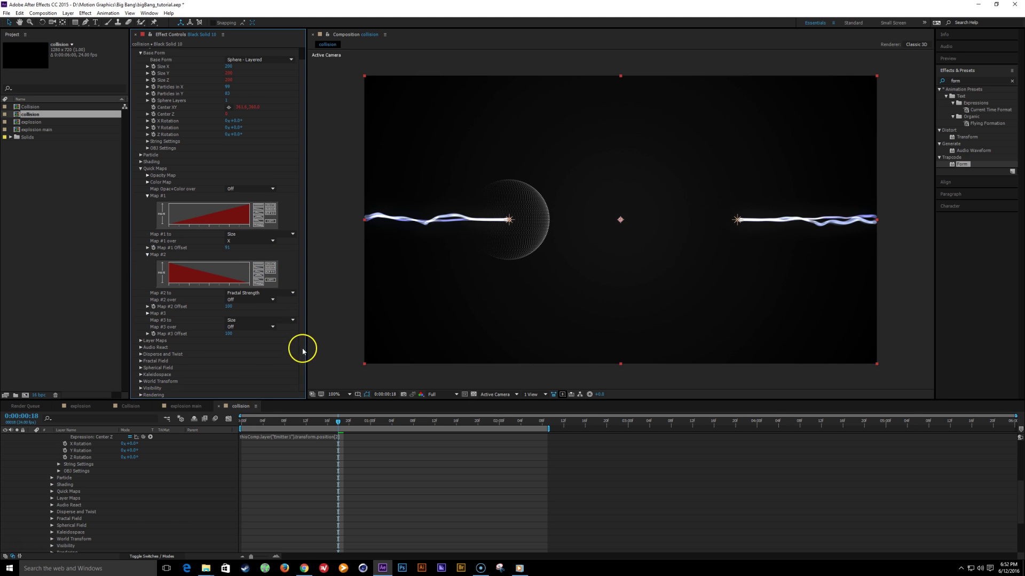
click(141, 361)
scroll(258, 359, down, 5)
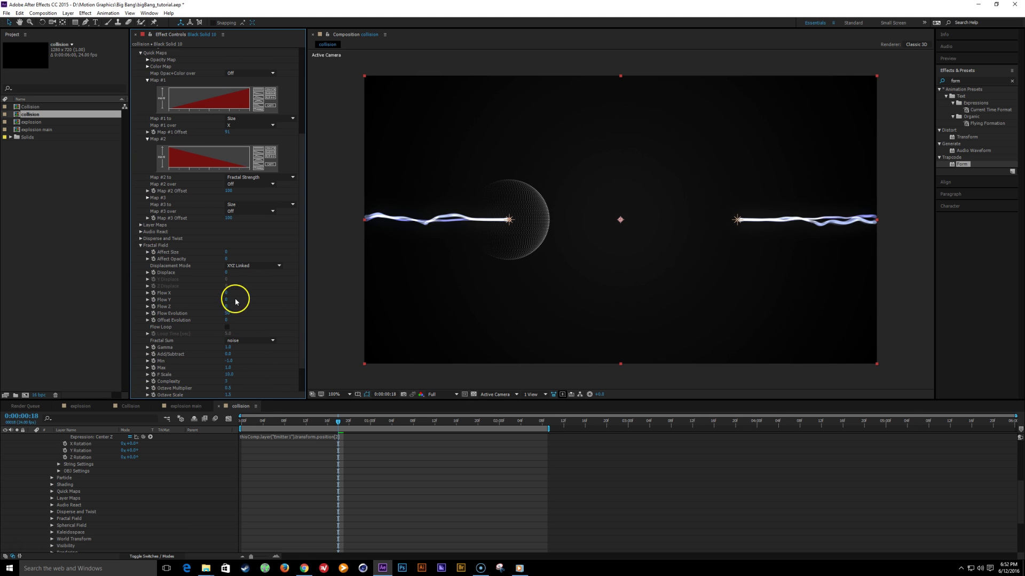
drag(226, 275, 274, 288)
scroll(297, 297, up, 4)
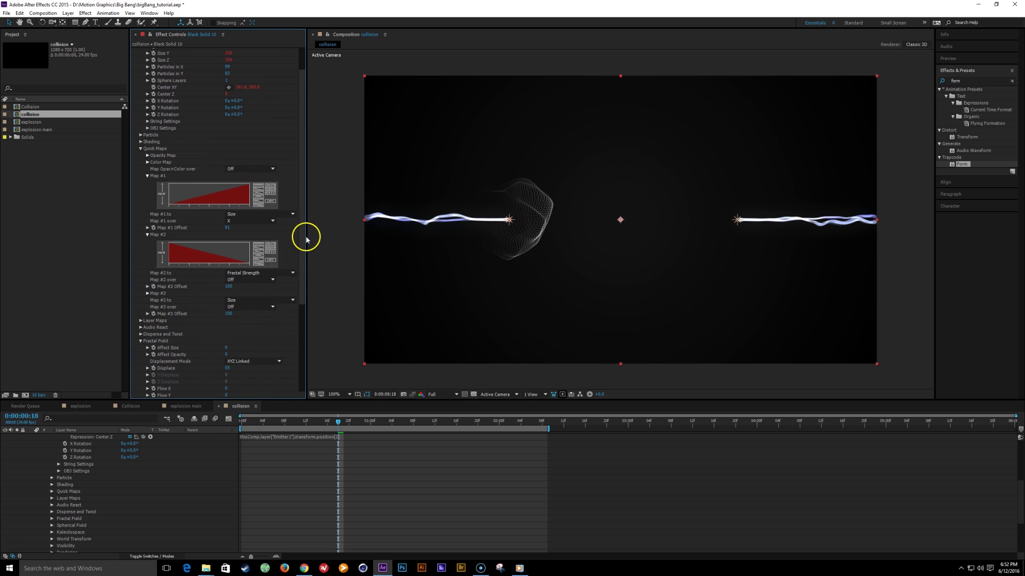
Apply Map #2 over X, scrub the timeline to check the sphere's distortion, and save the project
click(251, 280)
click(252, 298)
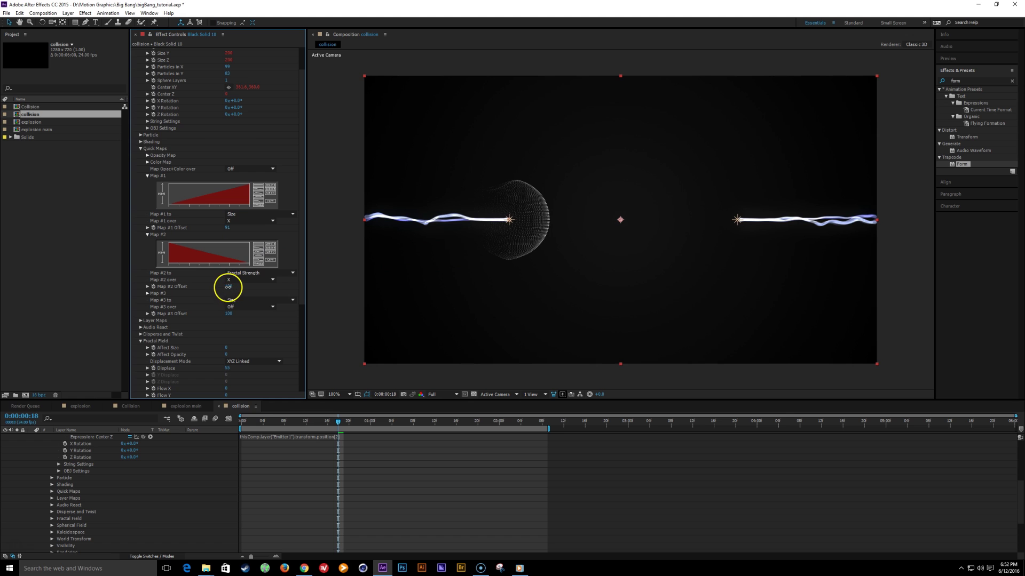
drag(228, 286, 219, 285)
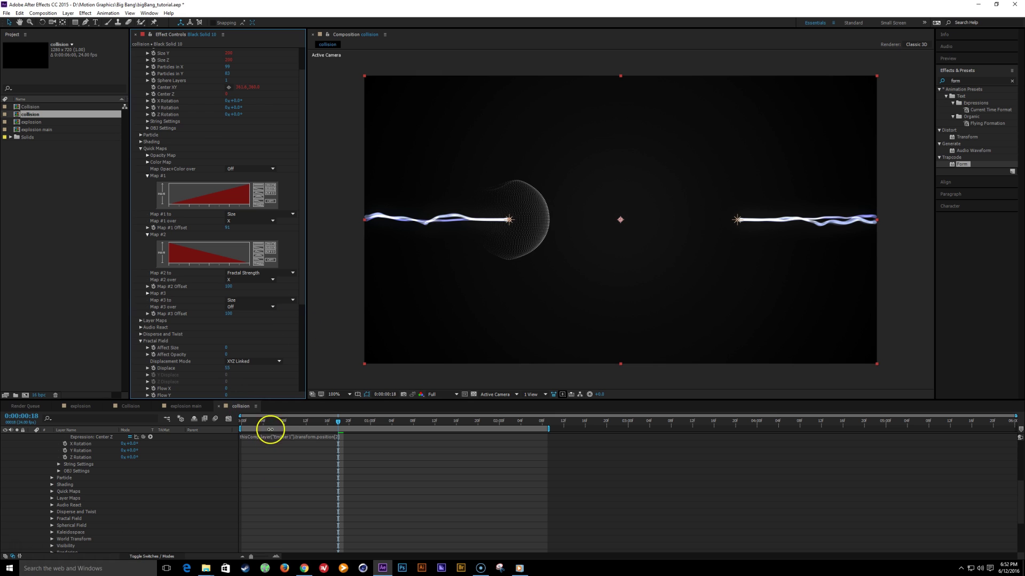
click(290, 423)
drag(320, 425, 366, 425)
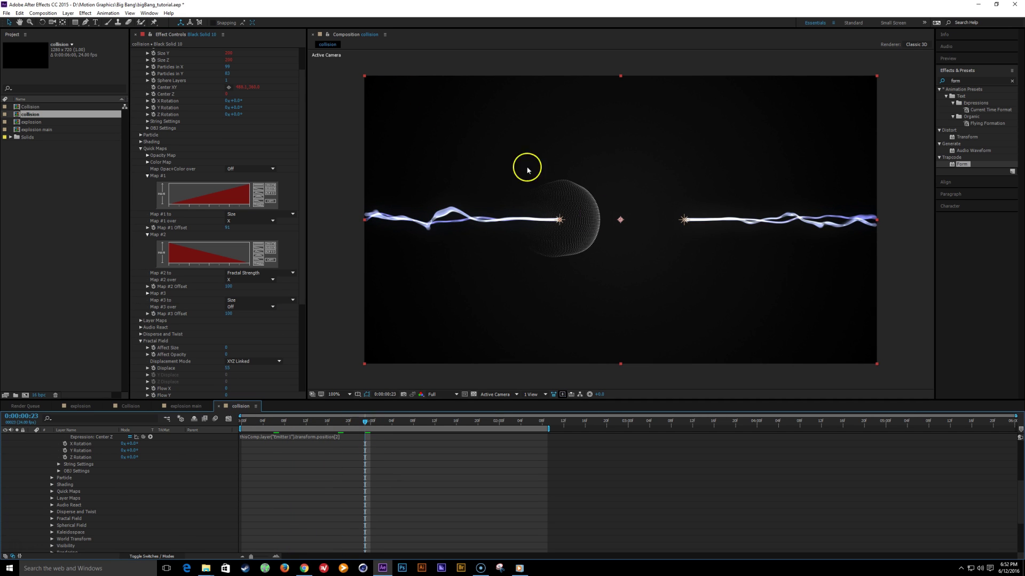
key(ctrl+s)
Set the Fractal Field's Flow X to -37 and F Scale to 15, and scrub the timeline to check the motion
scroll(305, 304, down, 5)
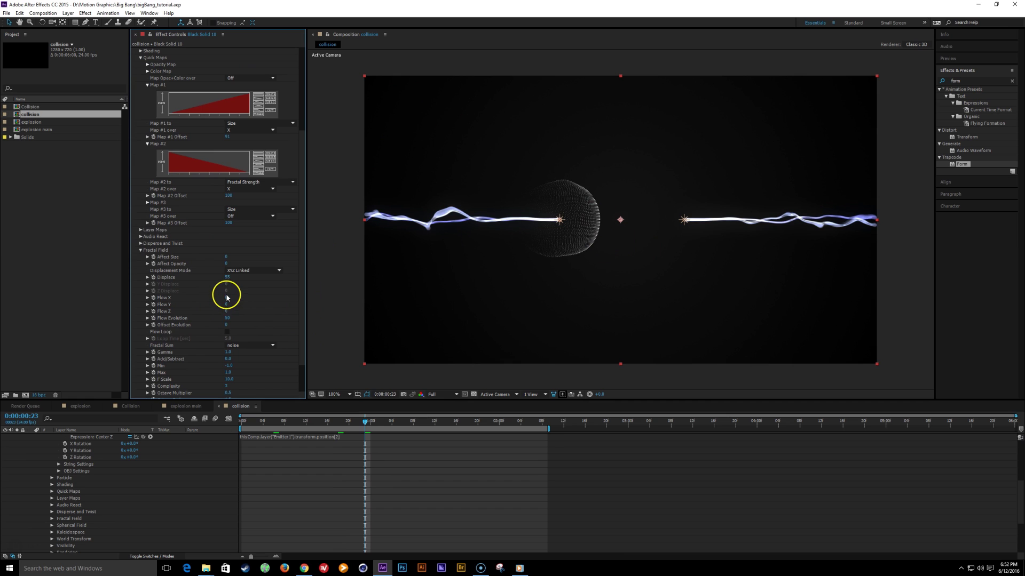
drag(225, 297, 214, 300)
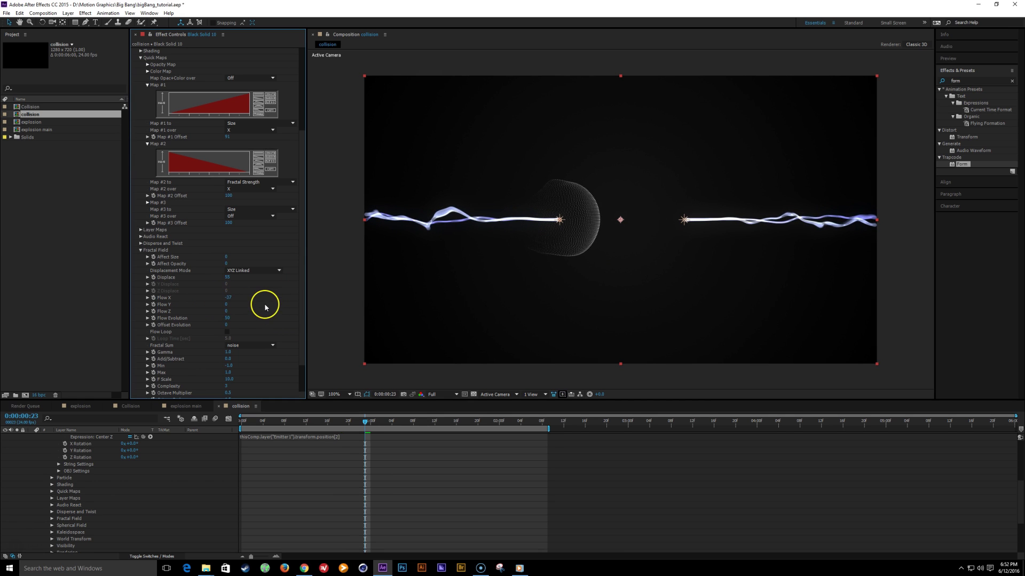
click(226, 319)
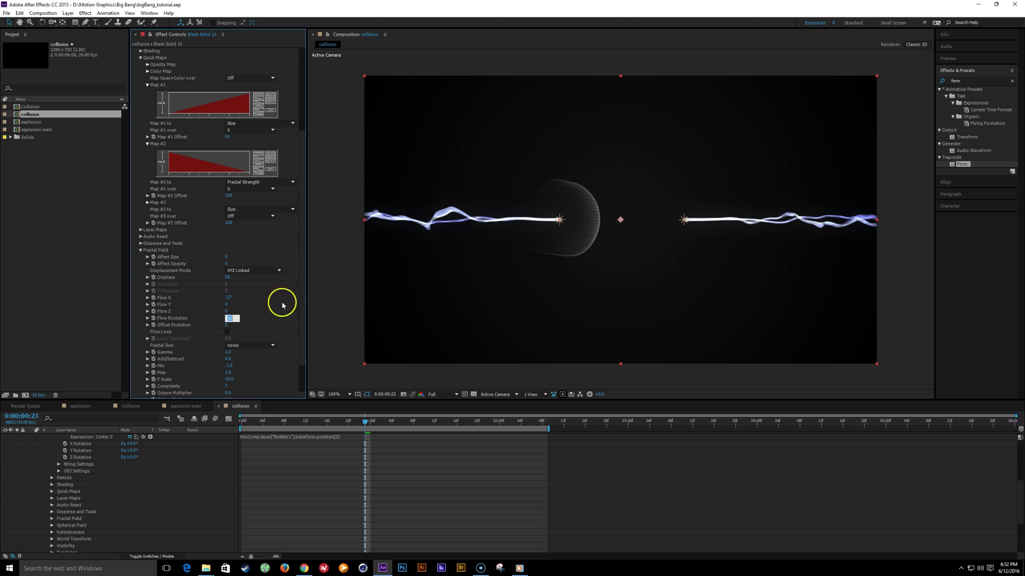
scroll(270, 359, down, 2)
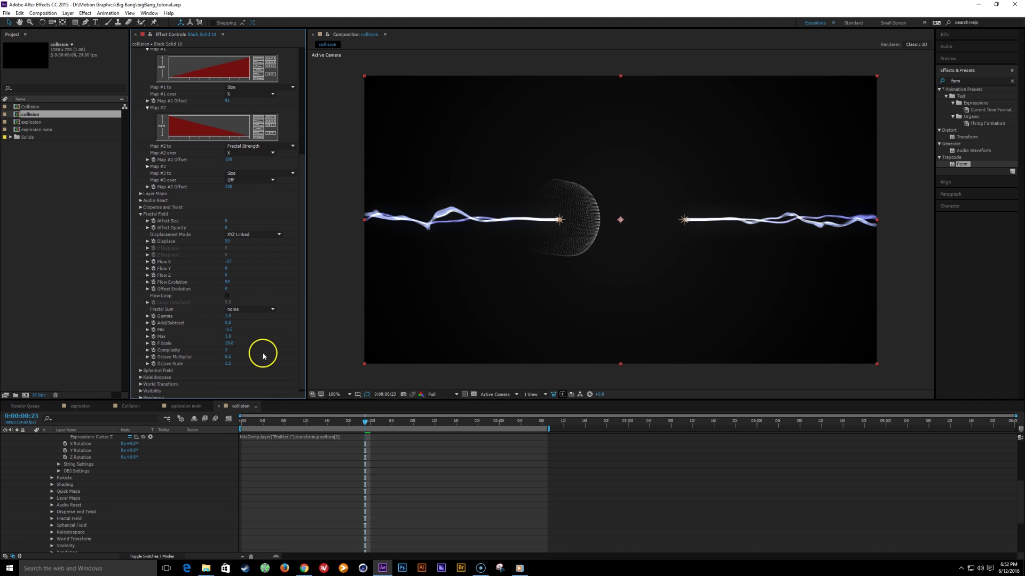
click(228, 344)
key(Return)
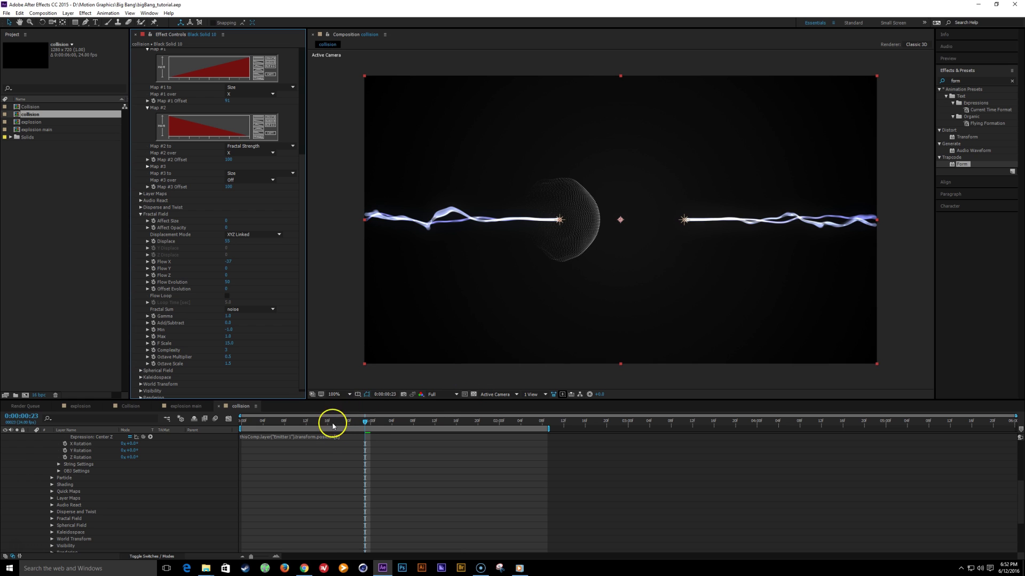
drag(331, 421, 353, 424)
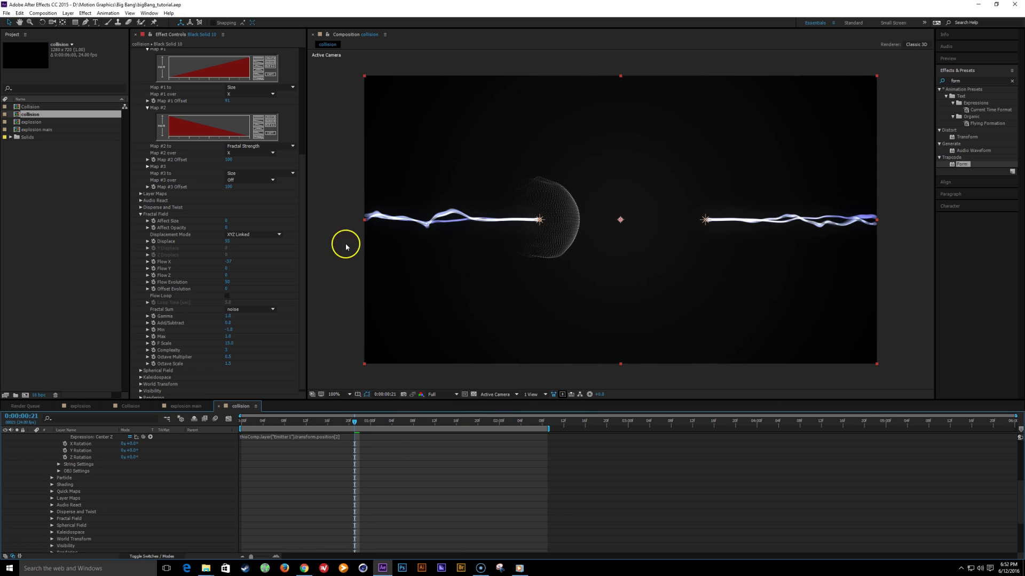
Reduce the Form sphere's Size X to 151 and increase its particle counts in X and Y
drag(302, 237, 302, 149)
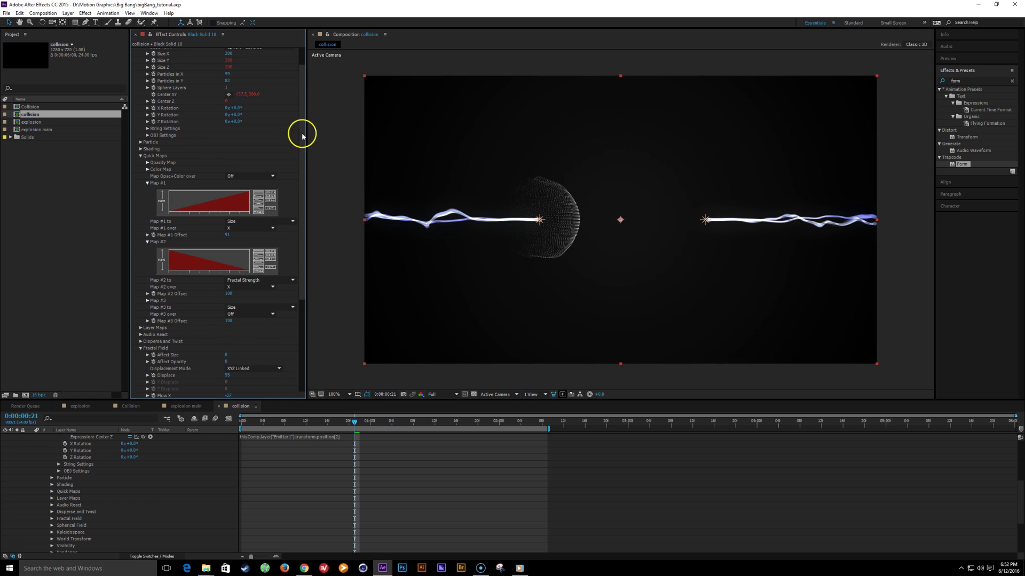
scroll(288, 96, up, 2)
drag(227, 78, 218, 88)
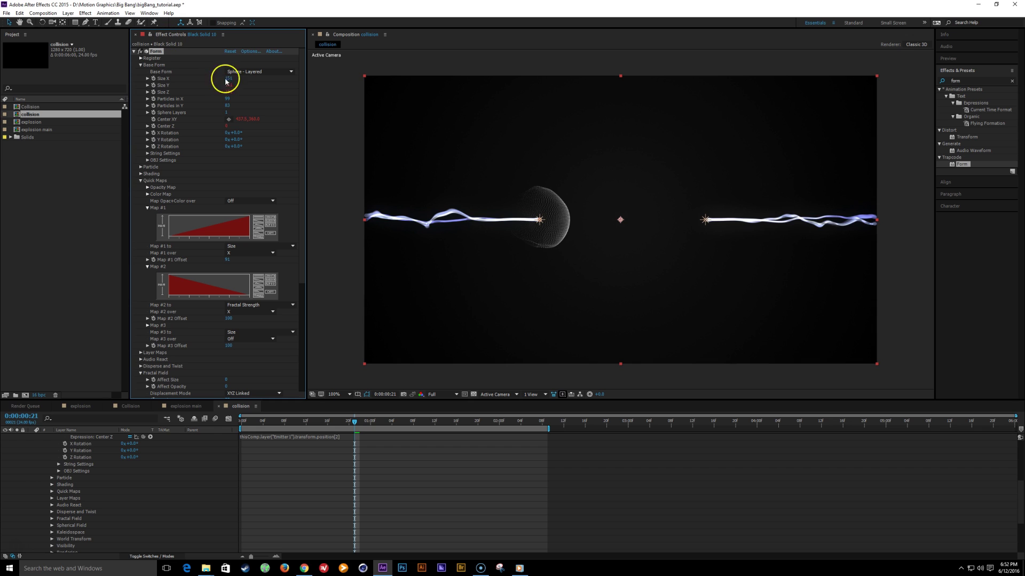
mouse_move(226, 99)
mouse_down()
mouse_move(261, 112)
mouse_move(247, 98)
mouse_up()
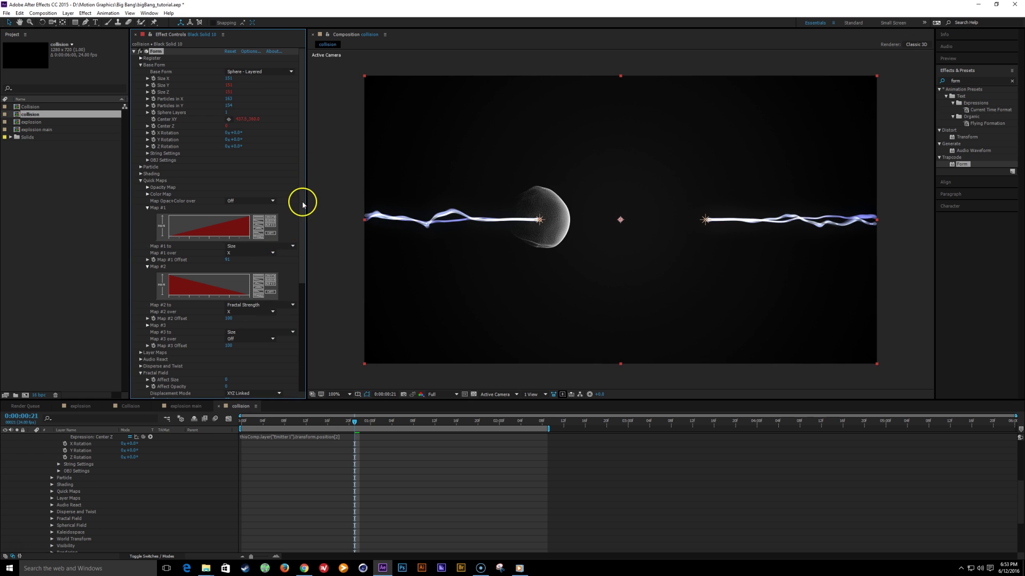
Change the color of the Form particles to a light bluish purple
mouse_move(303, 204)
mouse_down()
mouse_move(304, 231)
mouse_move(309, 208)
mouse_up()
click(141, 150)
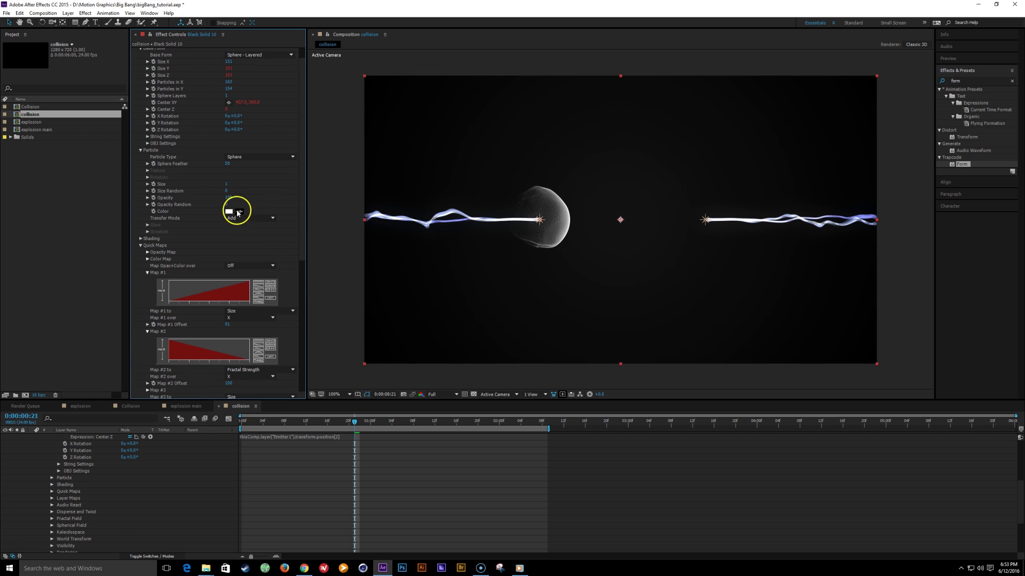
click(230, 211)
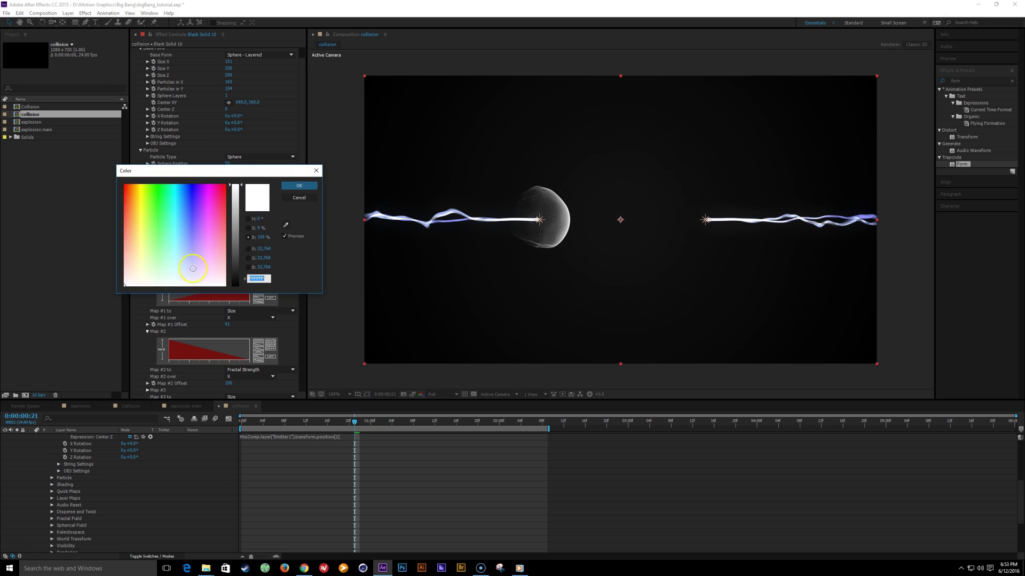
drag(194, 262, 193, 254)
click(303, 188)
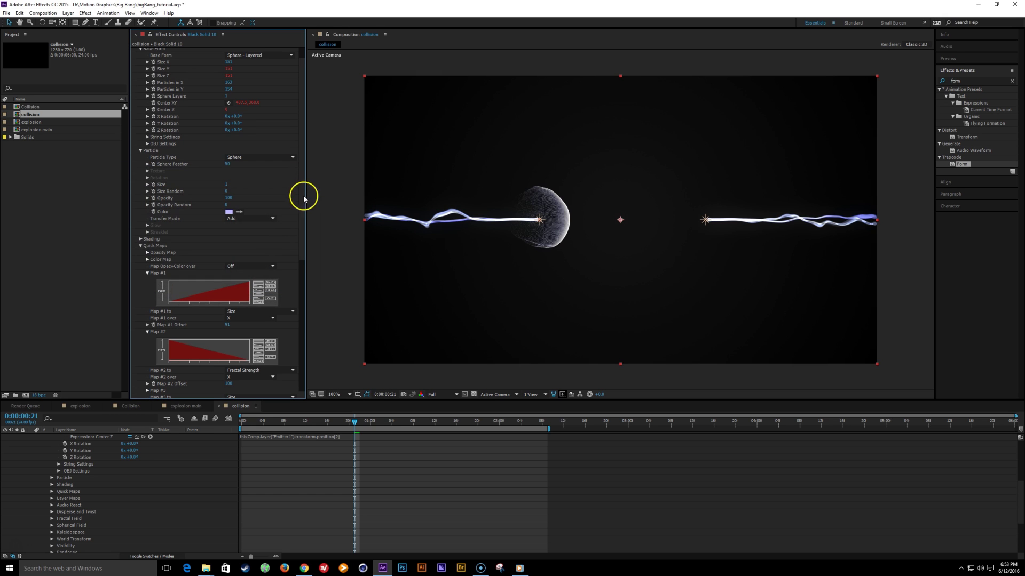
Apply the Glow effect to the Form layer, widening its radius and lowering its intensity to 0.7
click(971, 83)
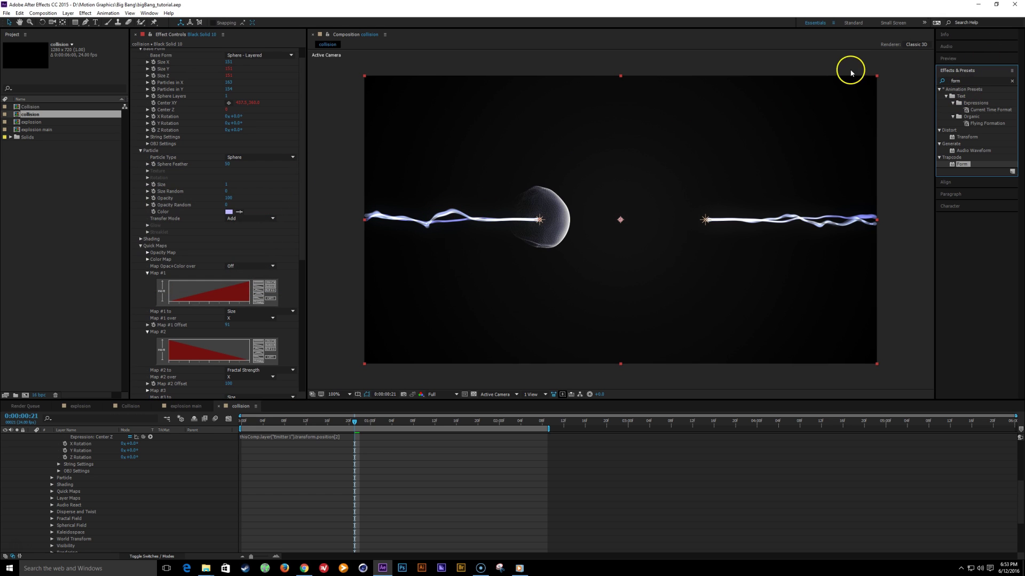
drag(985, 82, 657, 54)
text(glow)
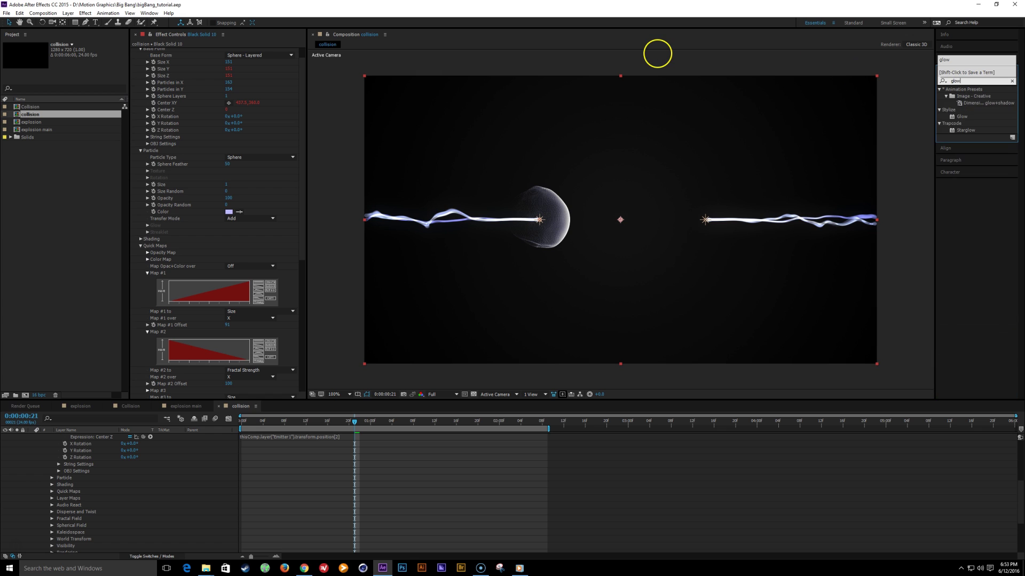
double_click(958, 116)
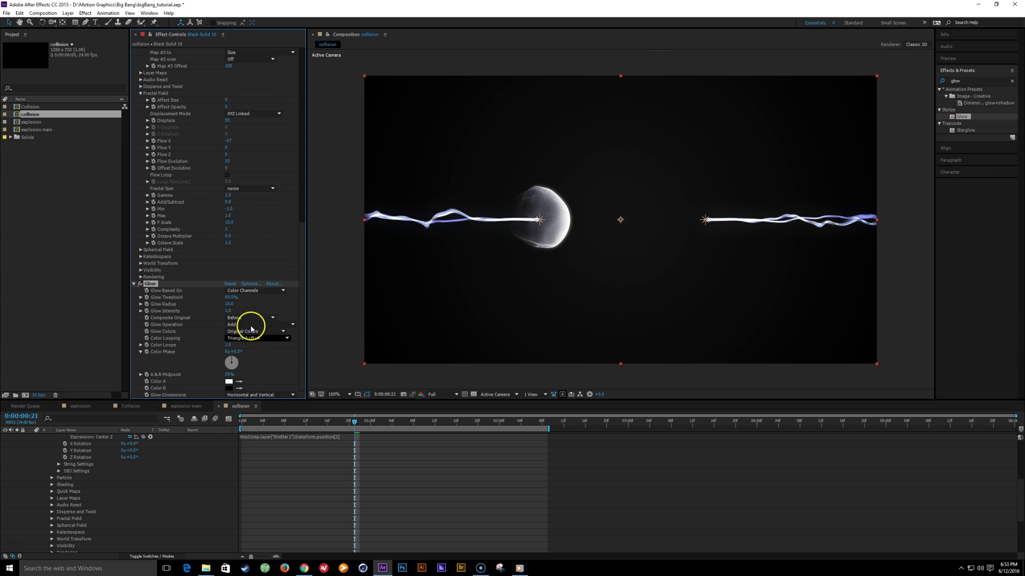
mouse_move(228, 305)
mouse_down()
mouse_move(243, 303)
mouse_move(223, 314)
mouse_up()
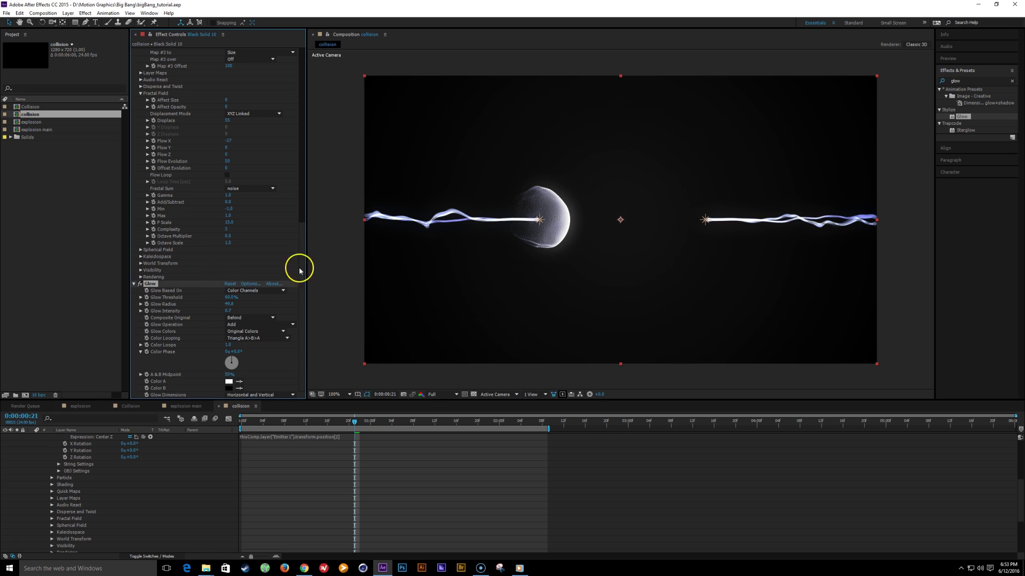
Apply CC Vector Blur to the Form layer, set its Type to Perpendicular and save the project
drag(302, 268, 308, 169)
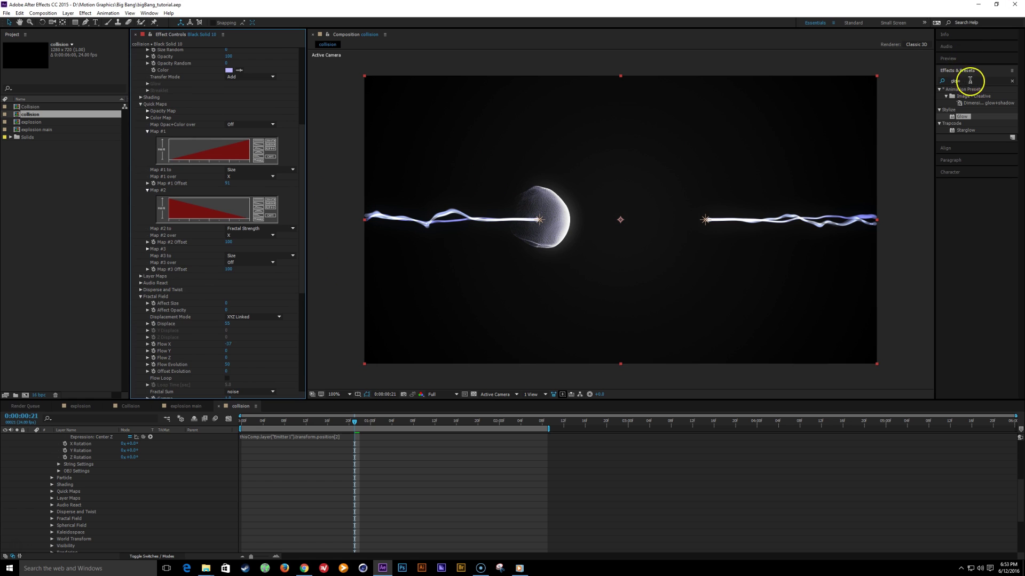
click(969, 80)
text(vect)
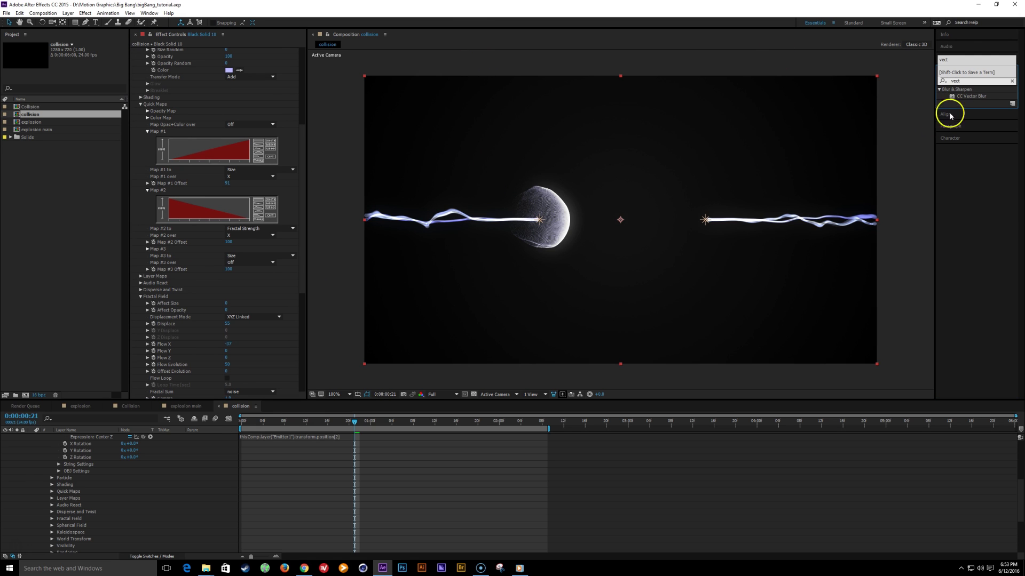
double_click(974, 96)
click(254, 355)
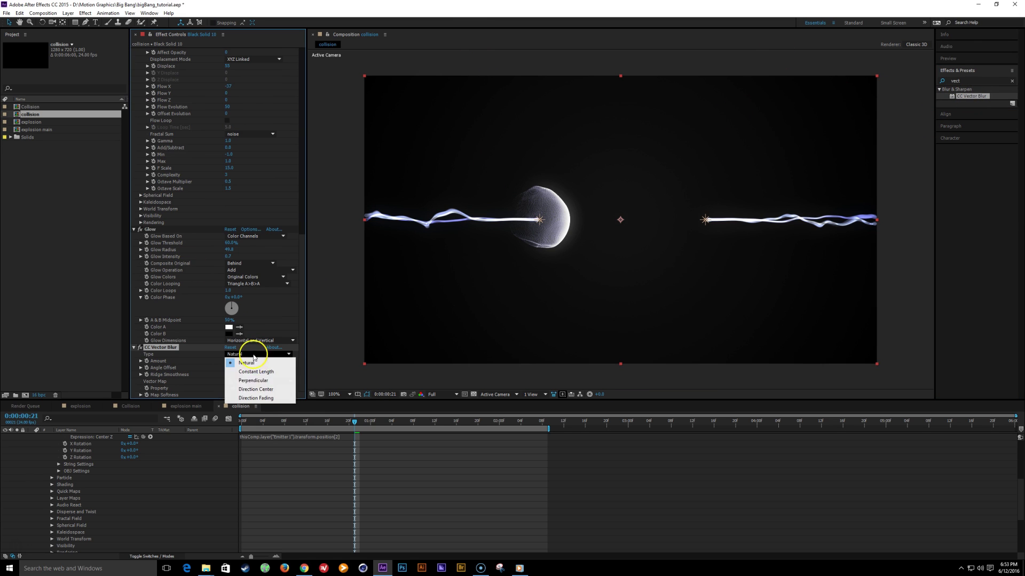
click(253, 380)
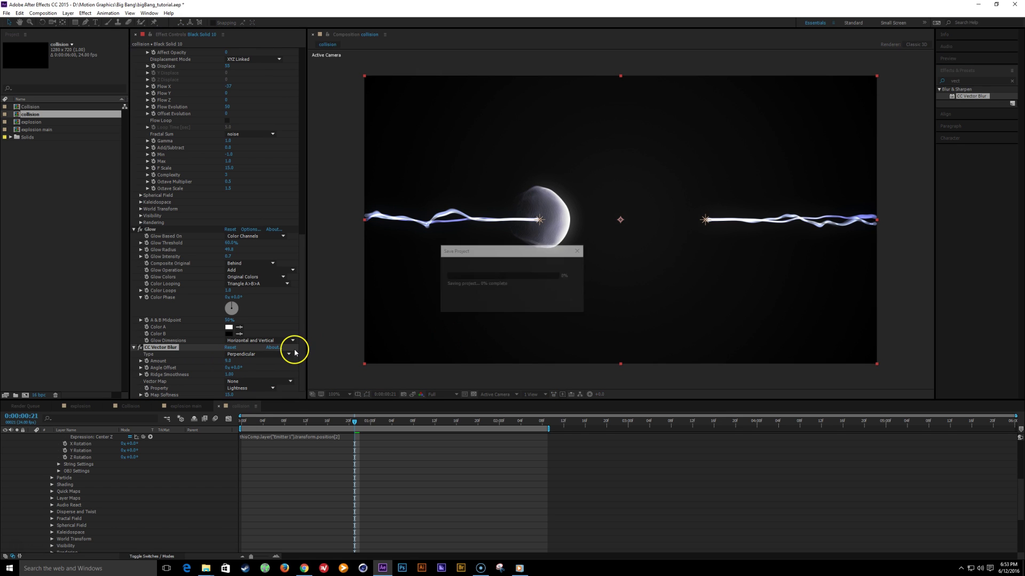
Increase the Form sphere's Particles in X and Particles in Y values for a denser surface
scroll(297, 96, up, 15)
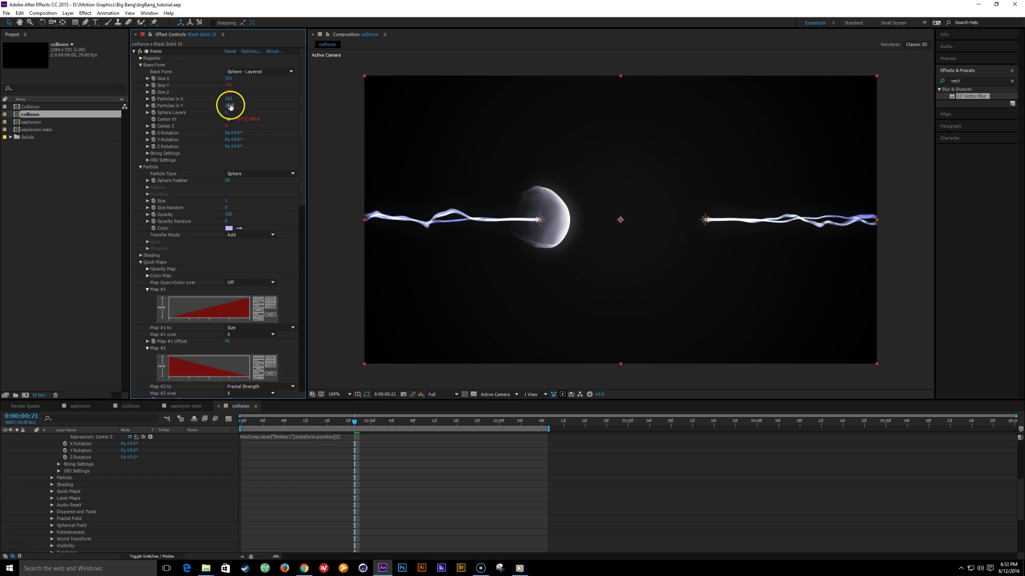
mouse_move(229, 99)
mouse_down()
mouse_move(239, 104)
mouse_move(229, 106)
mouse_up()
click(452, 200)
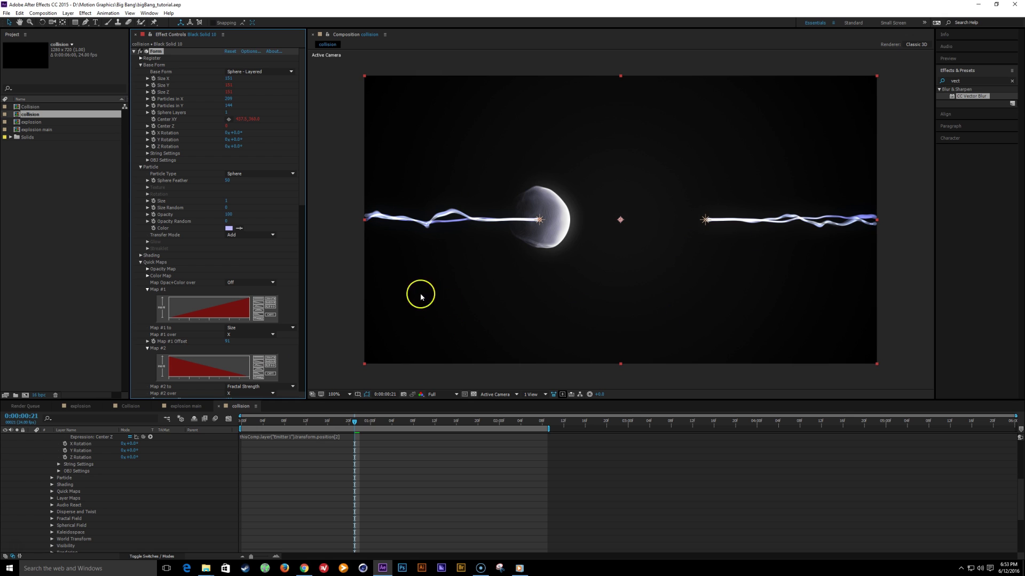
Duplicate the selected Form effect on Black Solid 10 and collapse the layer's properties
scroll(574, 267, down, 3)
scroll(574, 267, up, 4)
scroll(147, 494, up, 5)
click(84, 432)
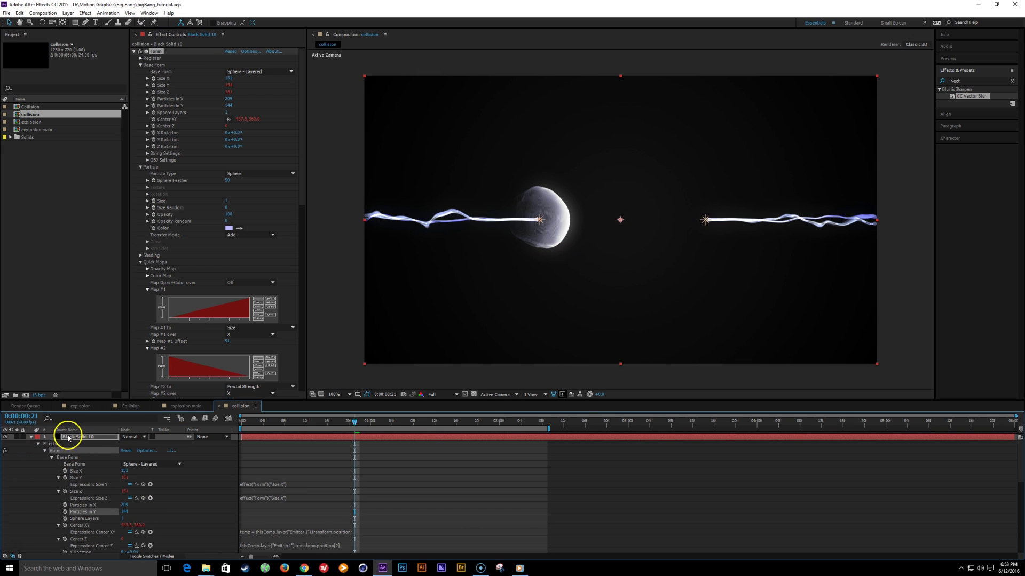
key(ctrl+d)
scroll(68, 472, down, 7)
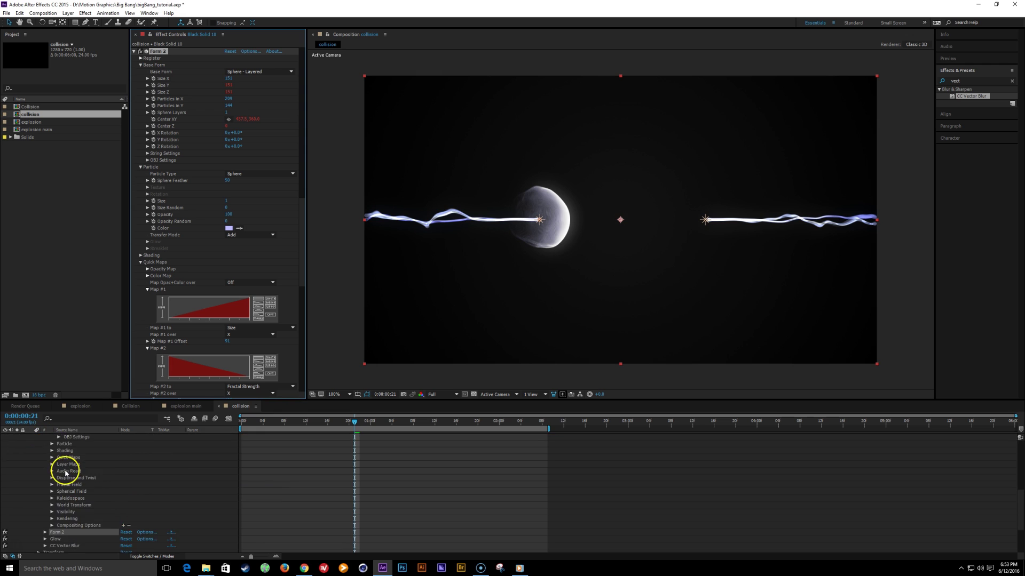
scroll(69, 473, up, 4)
key(grave)
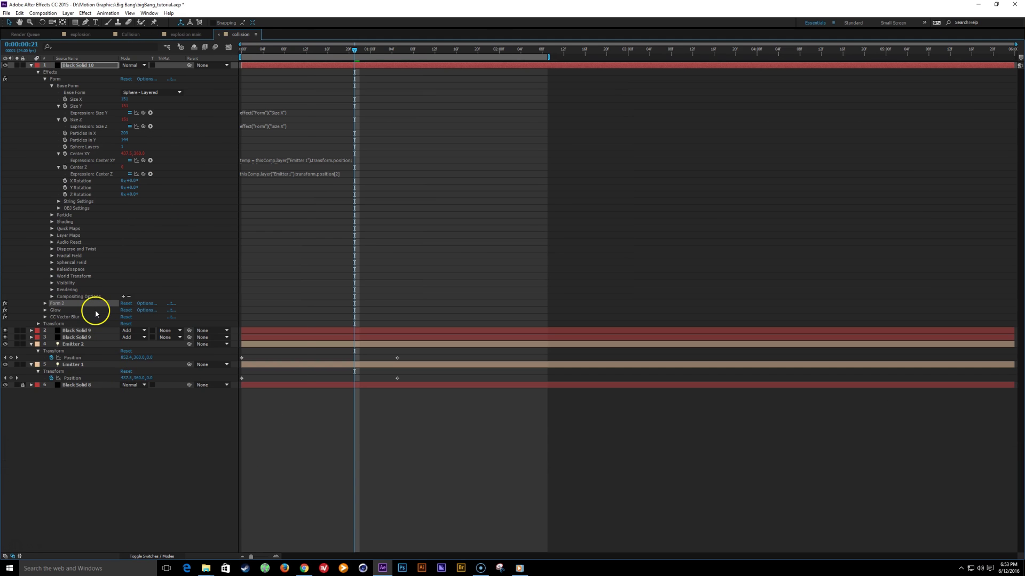
key(grave)
click(31, 437)
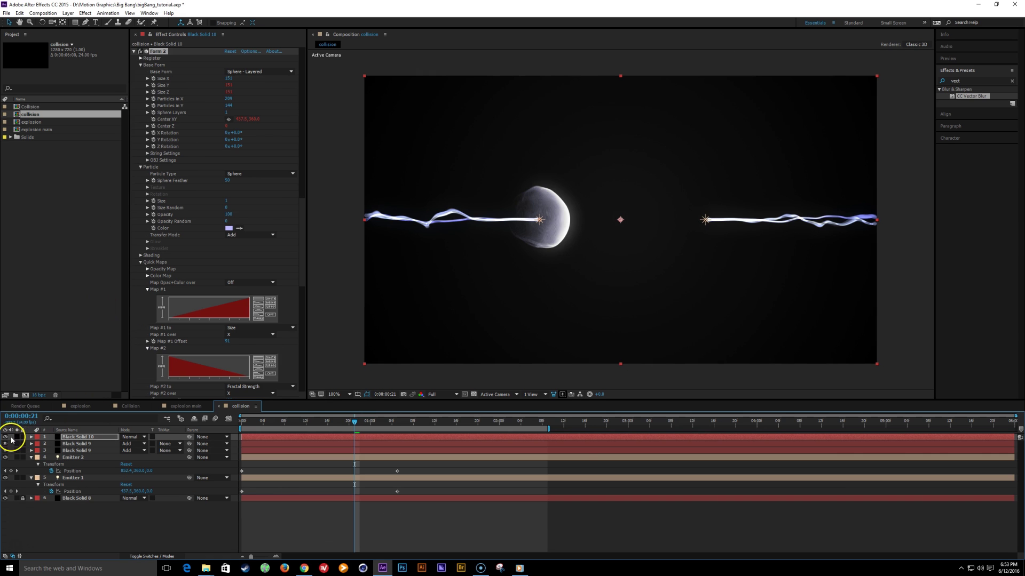
Duplicate the Black Solid 10 sphere layer and set the blending mode of both copies to Add
click(5, 437)
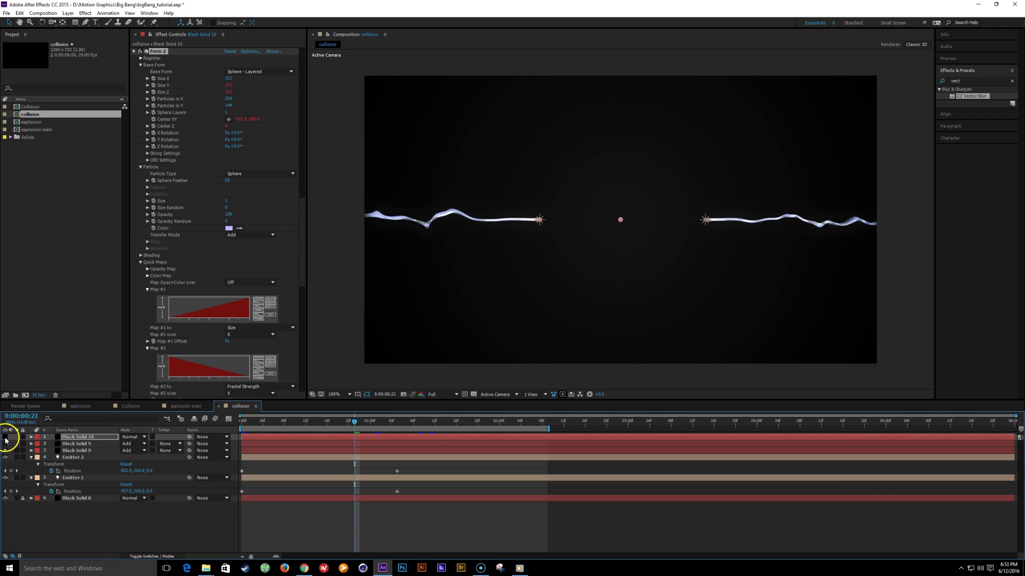
click(6, 438)
click(6, 442)
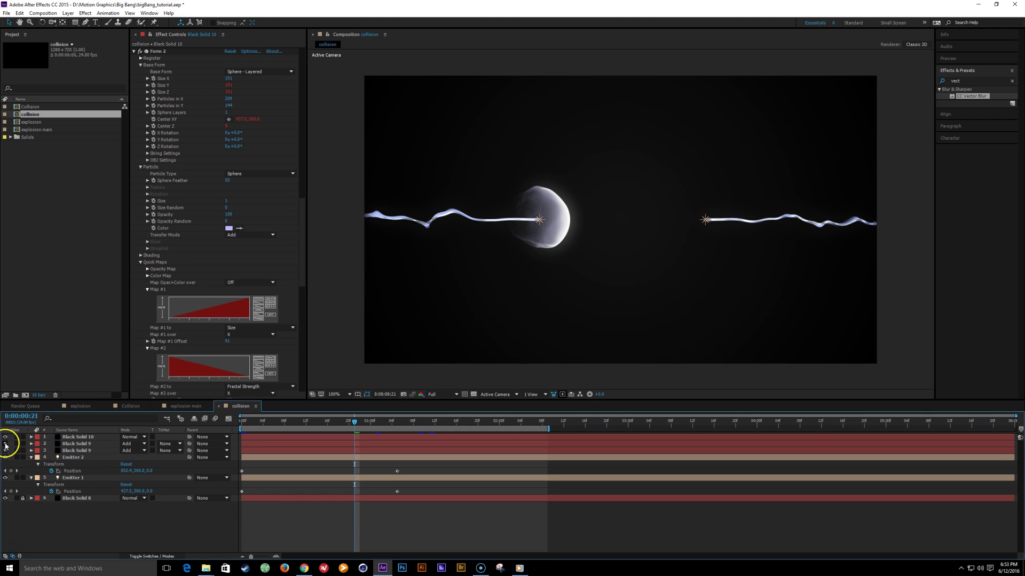
click(5, 437)
click(6, 438)
click(73, 438)
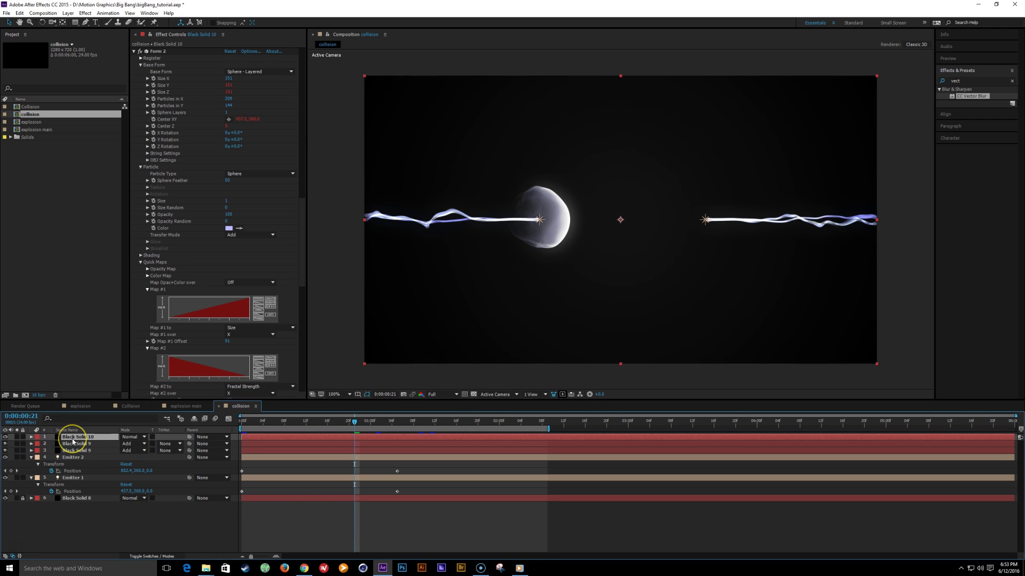
key(ctrl+d)
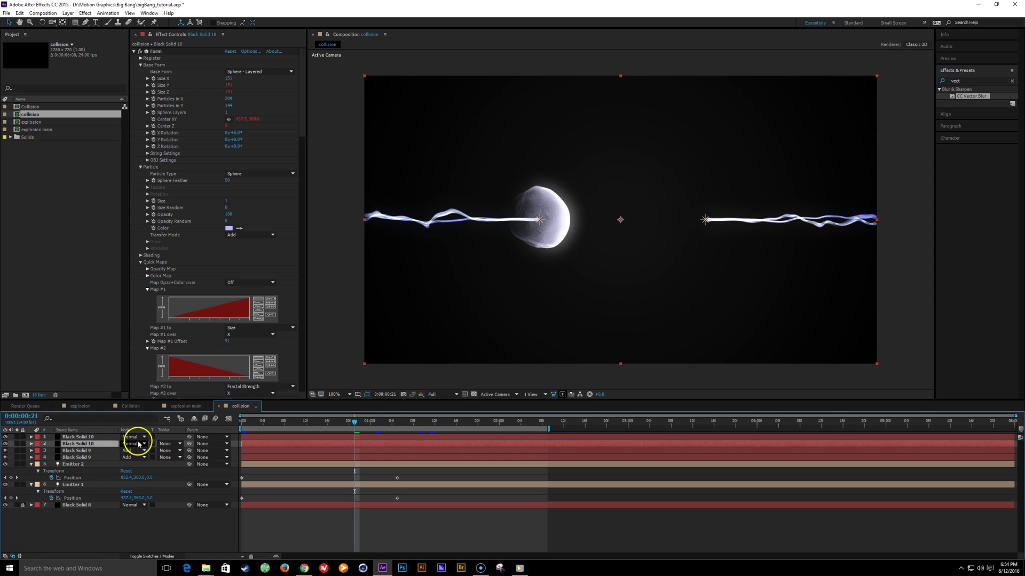
click(134, 444)
click(138, 175)
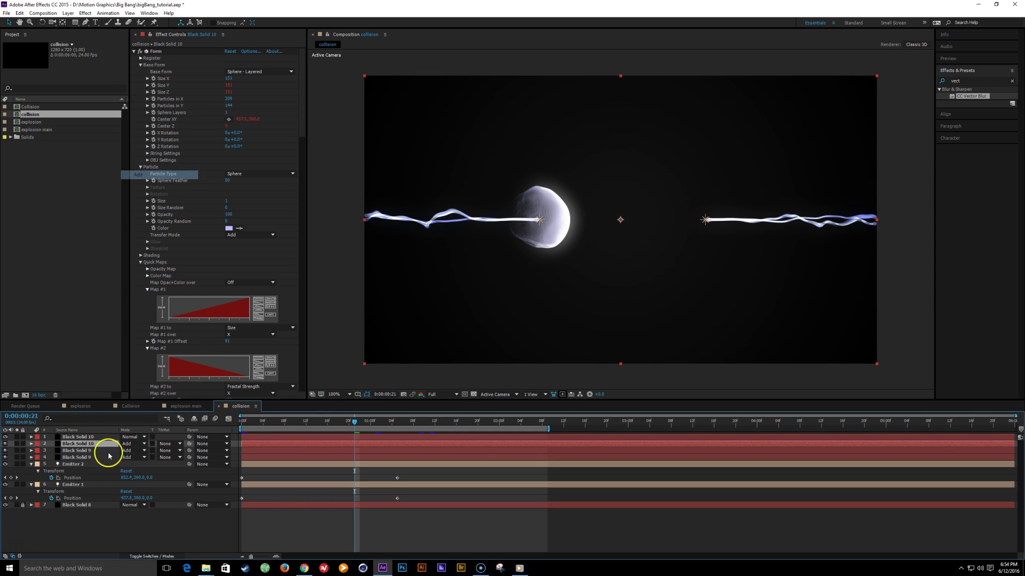
click(134, 437)
click(140, 167)
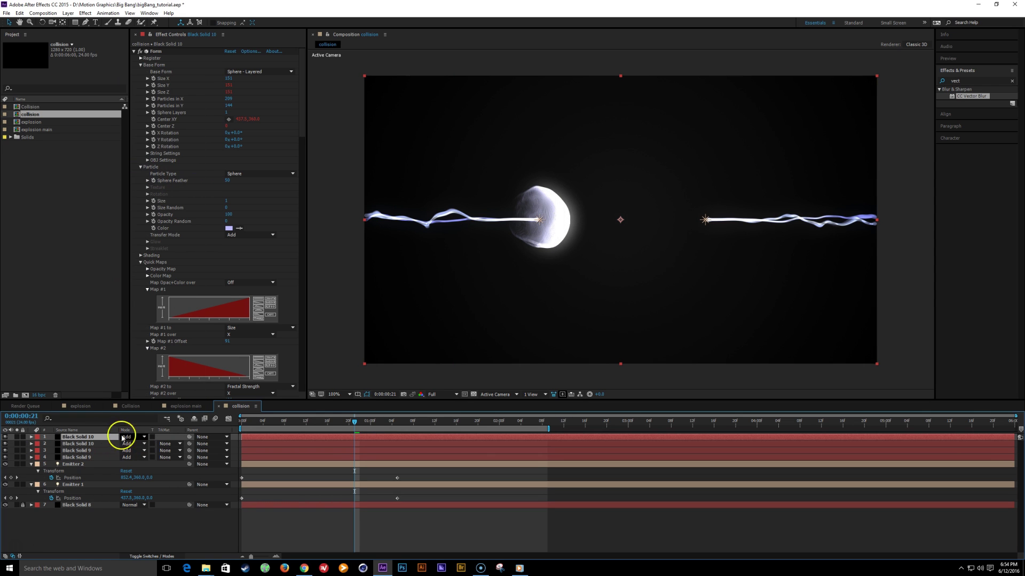
Solo the upper Black Solid 10 copy and point its Form Center XY and Center Z expressions to Emitter 2
click(16, 437)
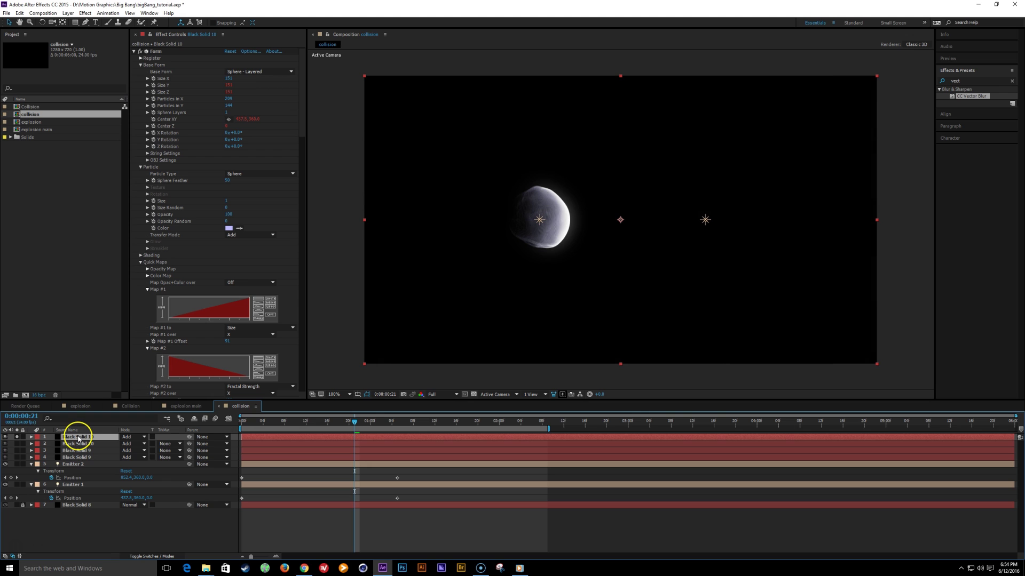
key(e)
key(e)
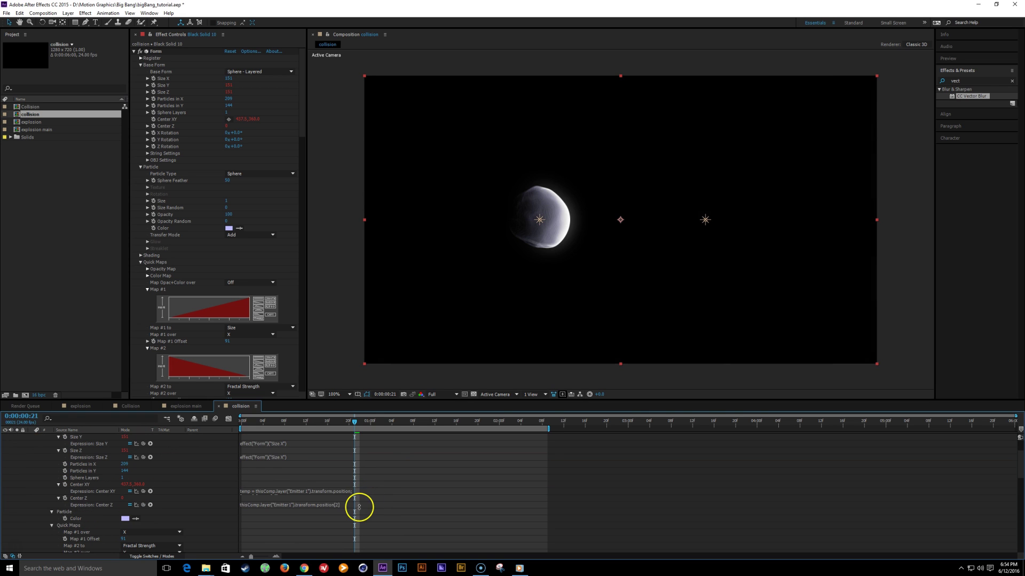
click(288, 492)
click(306, 491)
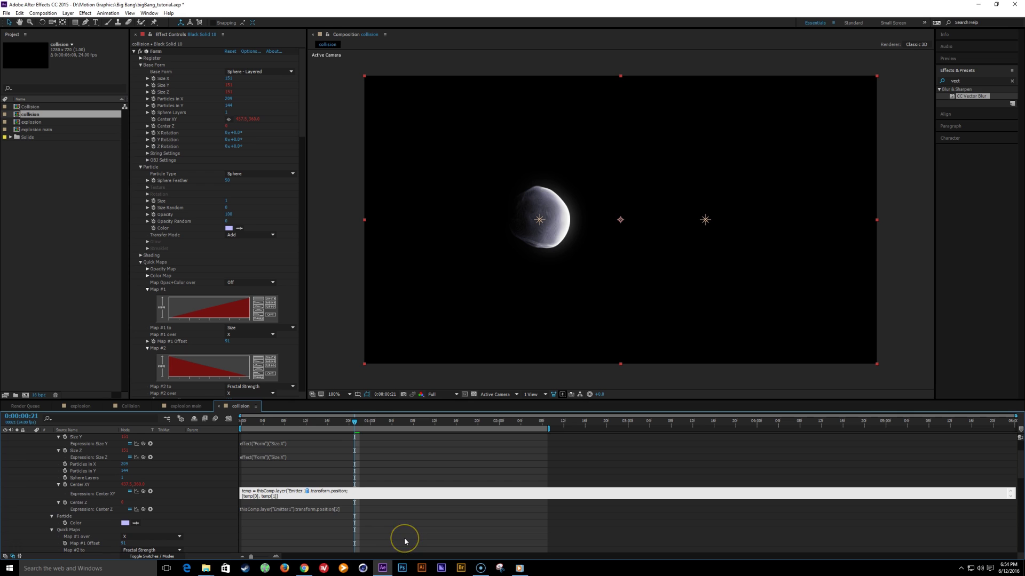
key(BackSpace)
text(2)
click(381, 546)
click(285, 511)
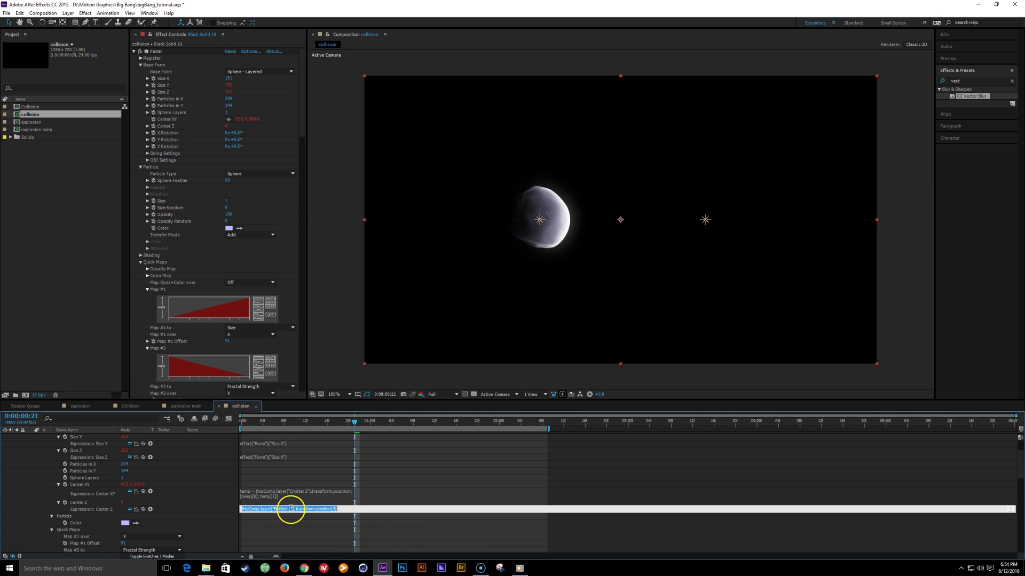
click(291, 510)
click(398, 571)
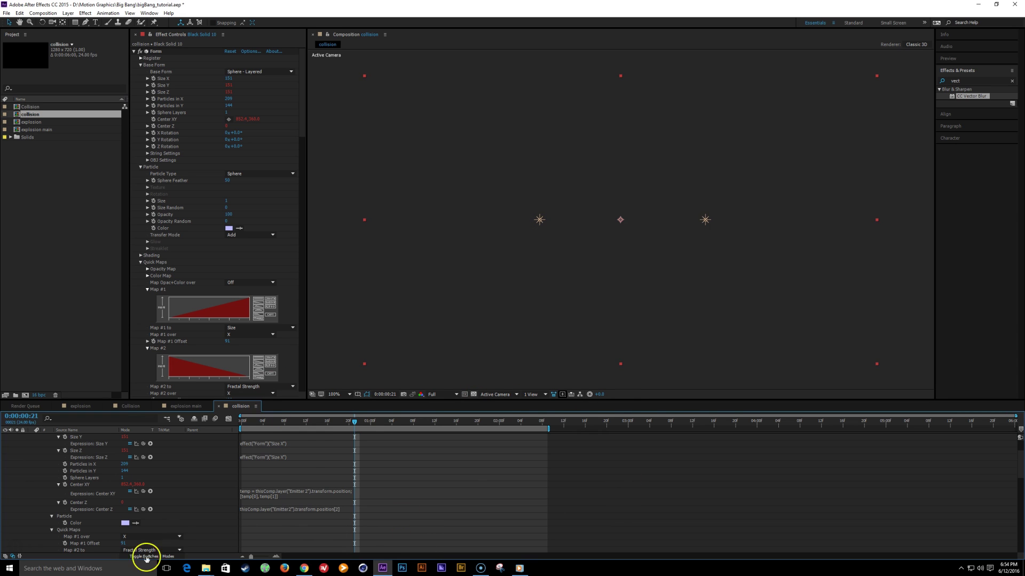
Scrub the timeline and examine the Center XY and Center Z expressions of both Black Solid 10 copies
drag(357, 425, 402, 422)
scroll(181, 505, up, 3)
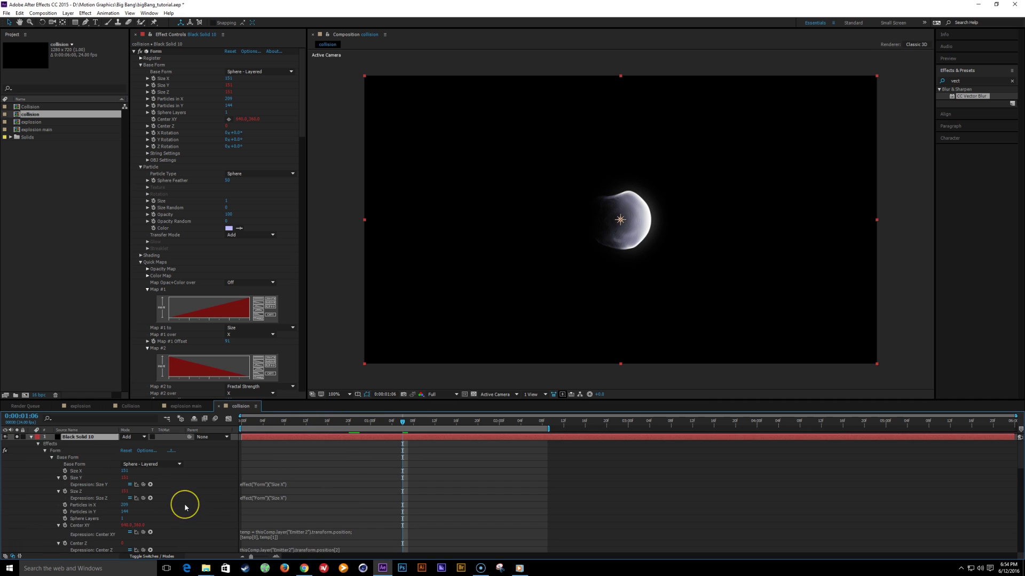
scroll(185, 507, down, 3)
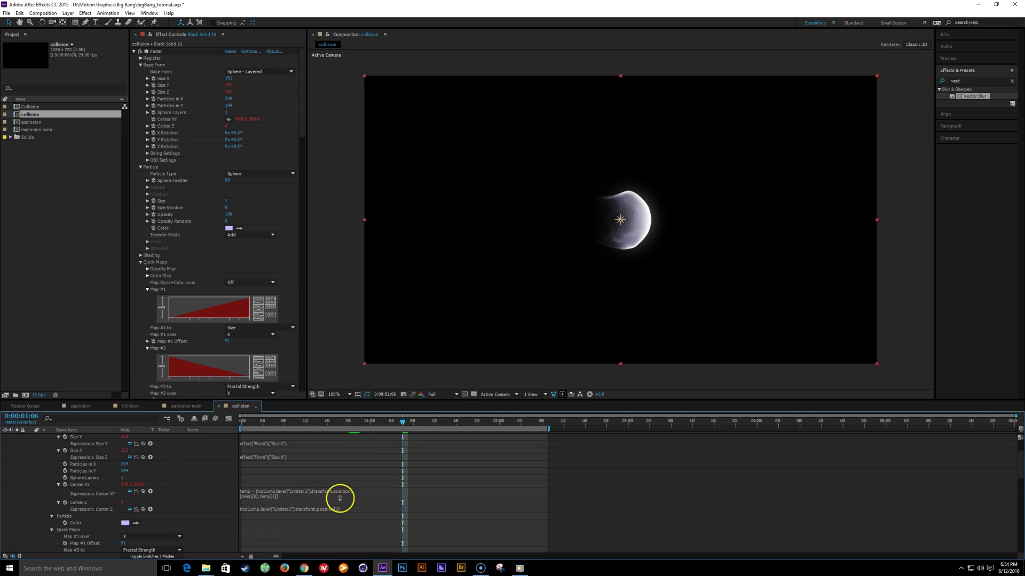
mouse_move(336, 420)
mouse_down()
mouse_move(320, 419)
mouse_move(348, 420)
mouse_up()
scroll(134, 483, up, 3)
scroll(131, 481, down, 15)
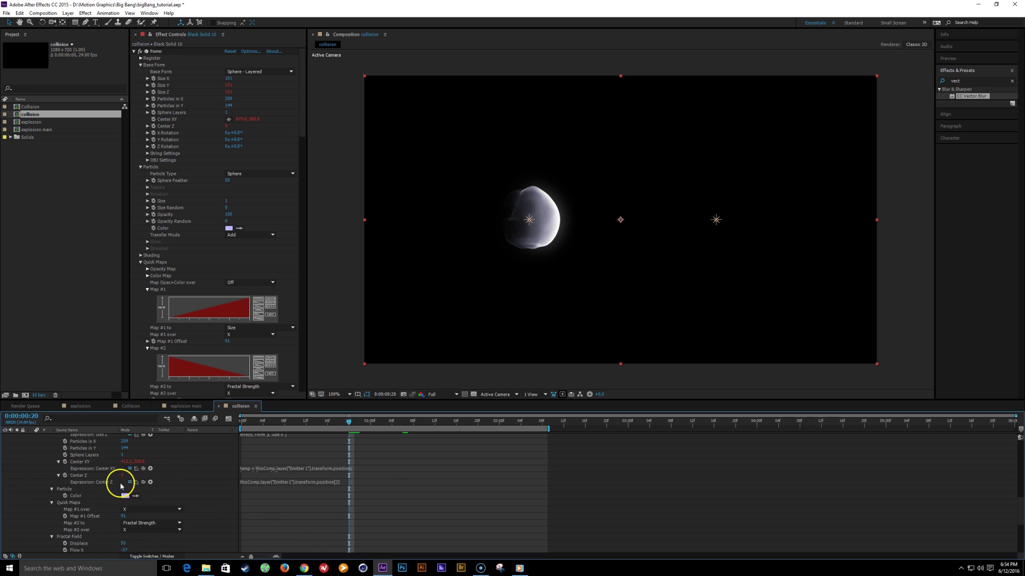
scroll(102, 506, up, 10)
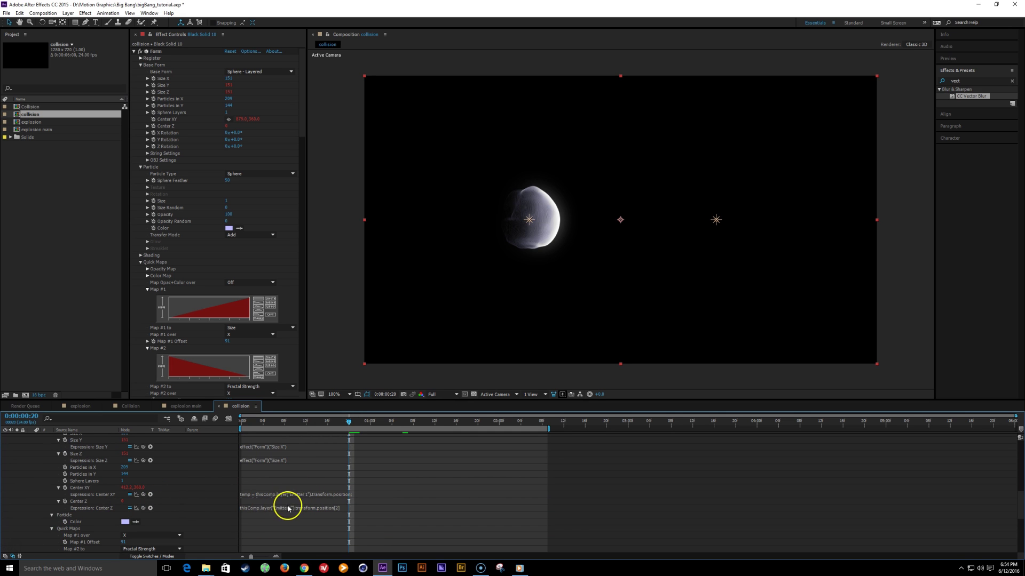
scroll(288, 501, down, 5)
click(294, 480)
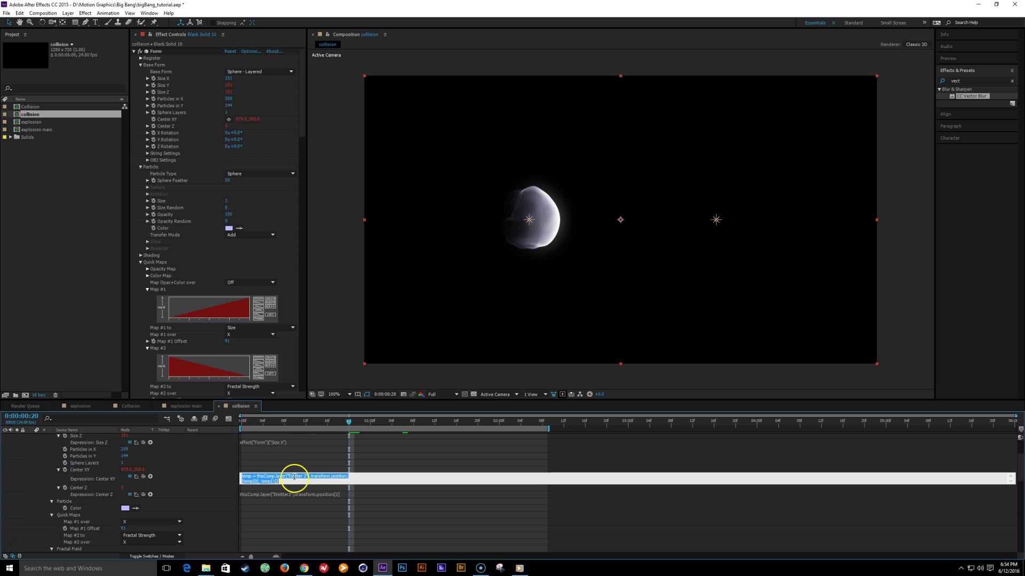
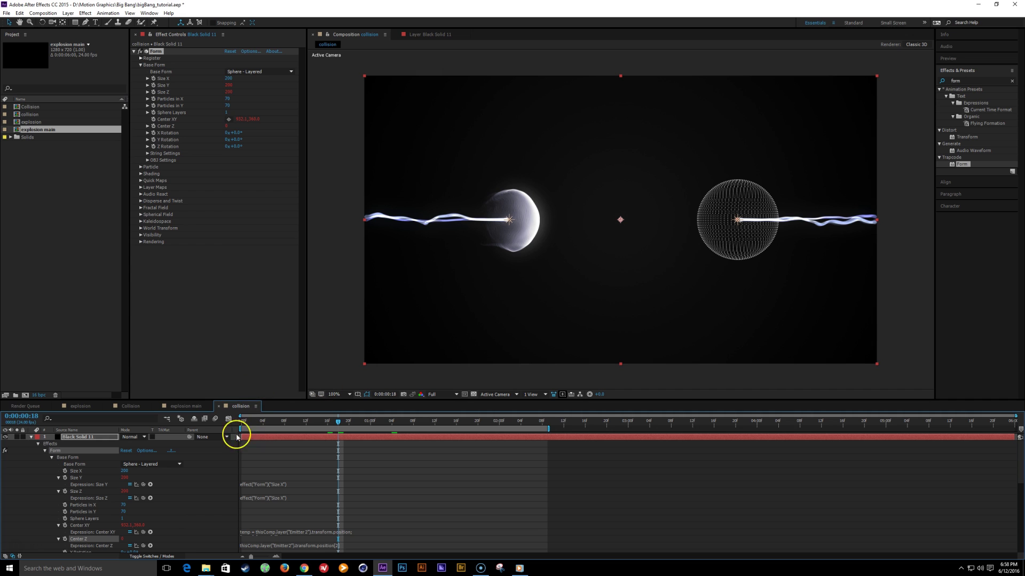
Set the Form sphere's Size X to 184 on Black Solid 11 and save the project
mouse_move(321, 421)
mouse_down()
mouse_move(271, 420)
mouse_move(337, 420)
mouse_up()
drag(228, 78, 224, 80)
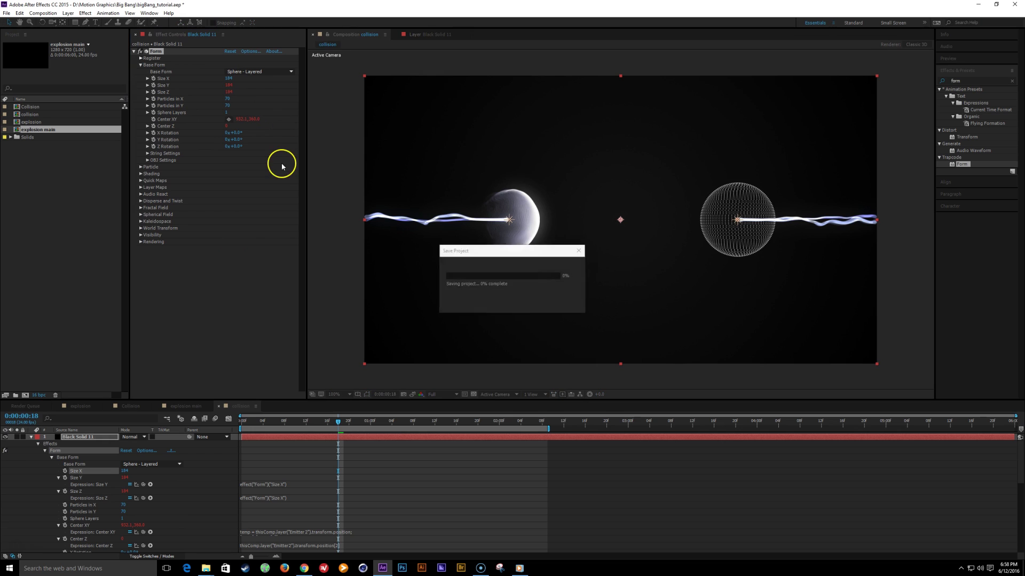
Give Black Solid 11's Form Map #1 a descending ramp, map it to Size over X, and slightly reduce its offset
click(141, 182)
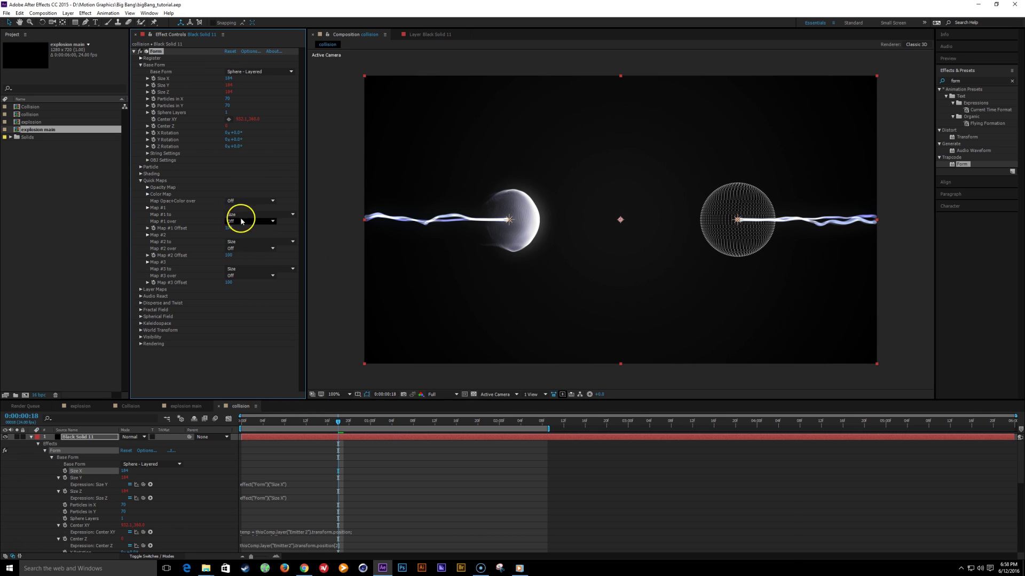
click(147, 208)
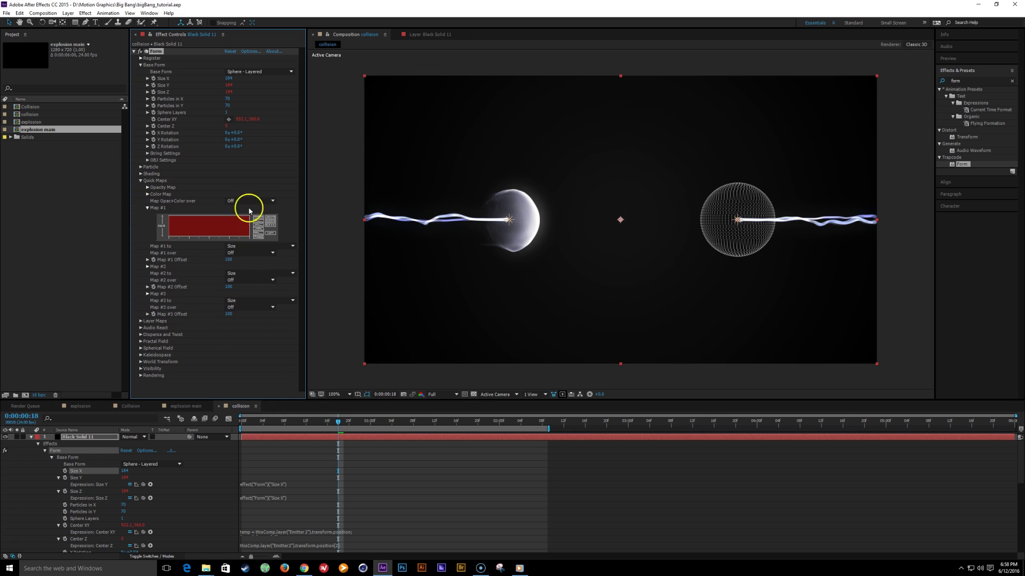
click(259, 226)
click(255, 253)
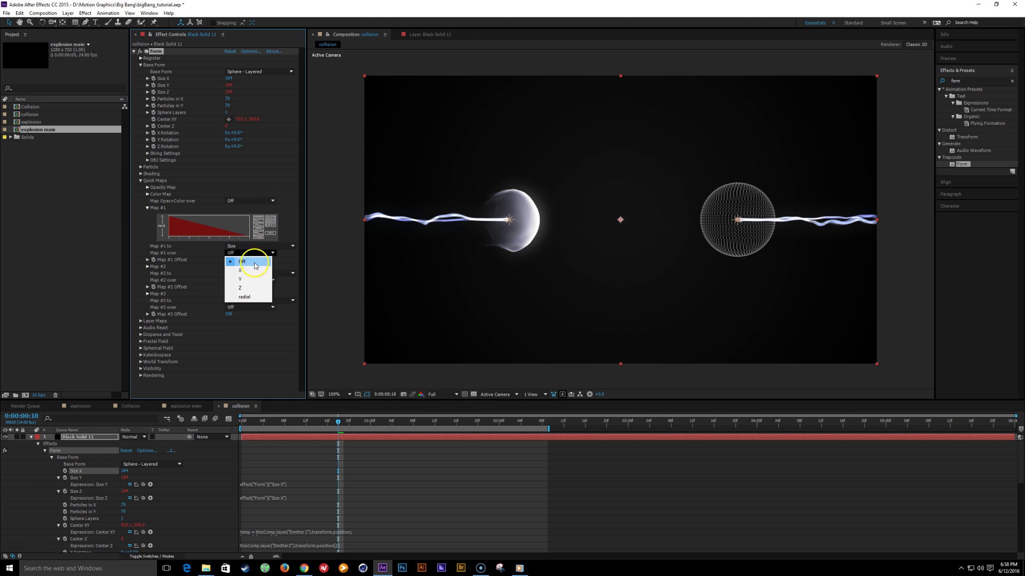
click(253, 273)
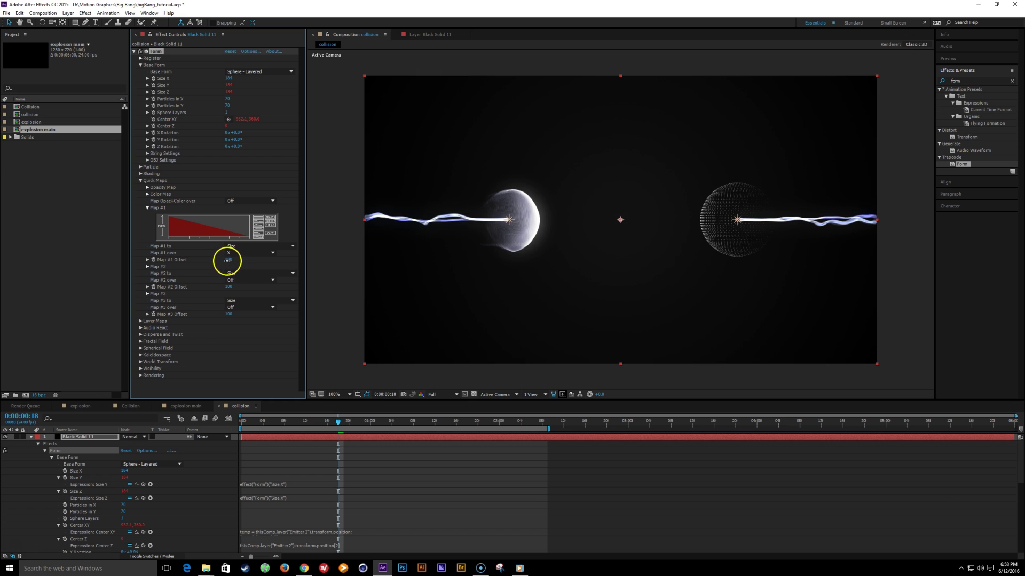
drag(227, 261, 228, 260)
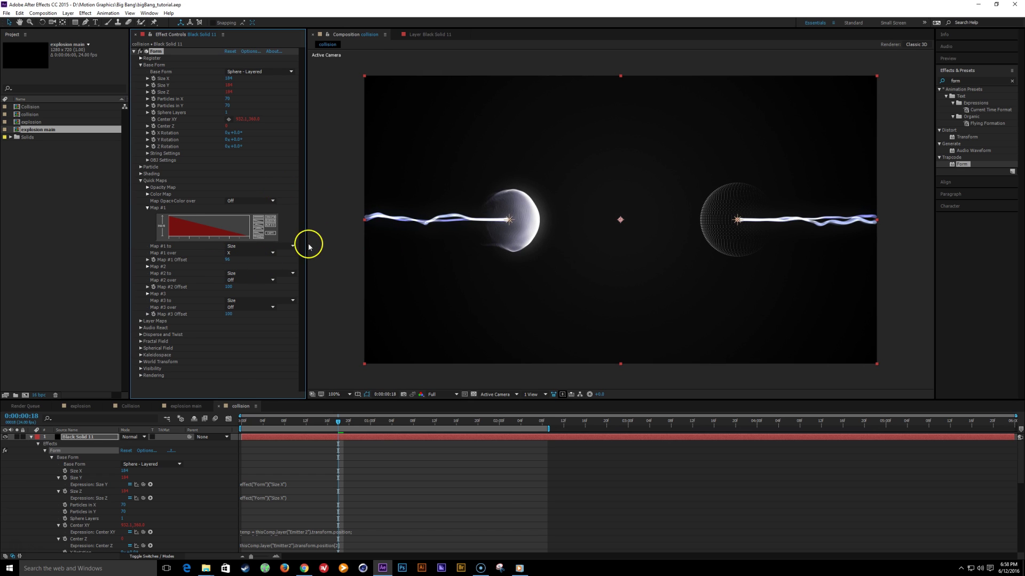
click(228, 79)
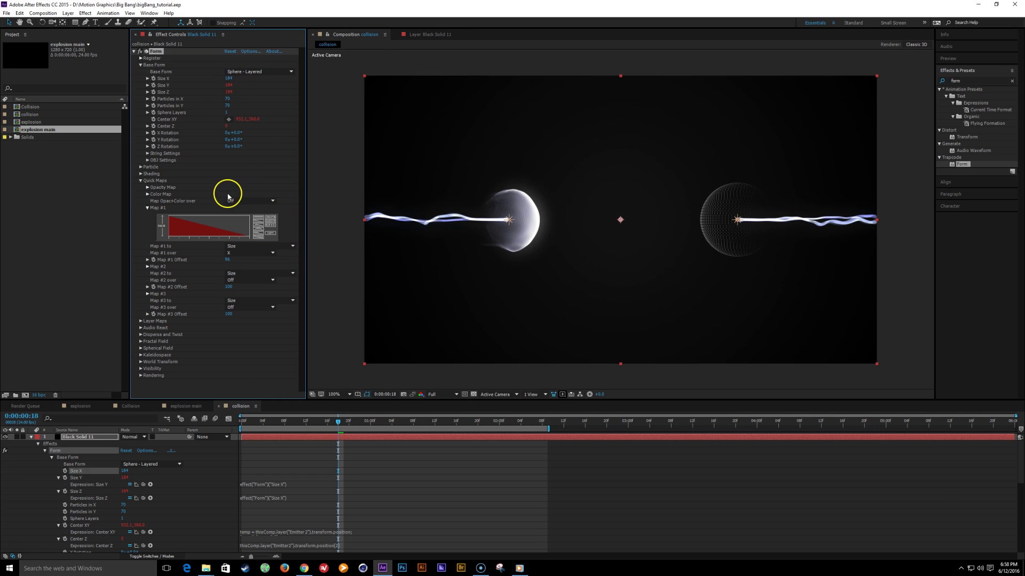
In the Fractal Field of Black Solid 11's Form effect, raise Displace to 39
click(140, 342)
scroll(203, 347, down, 5)
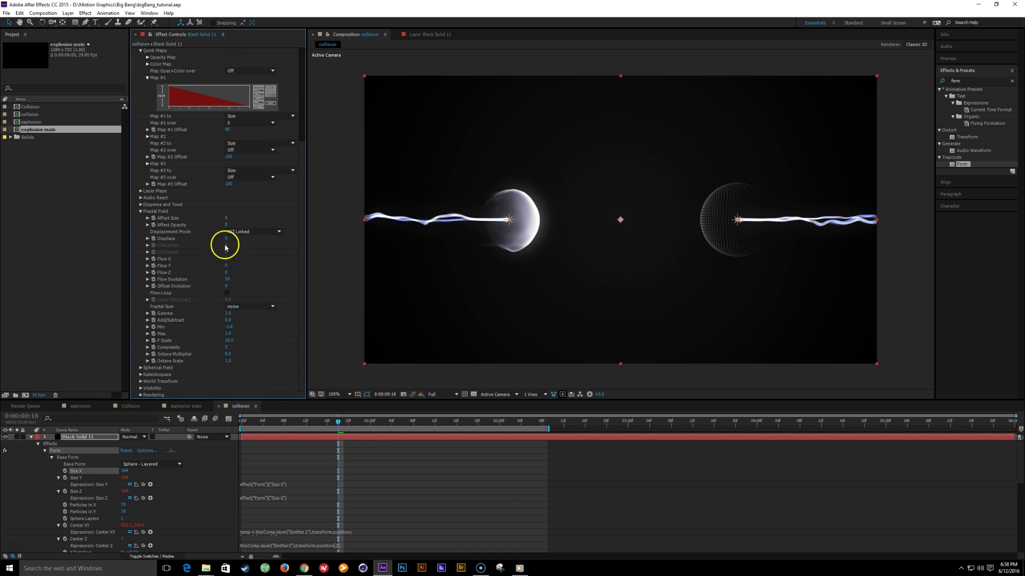
drag(226, 240, 250, 239)
scroll(283, 205, up, 5)
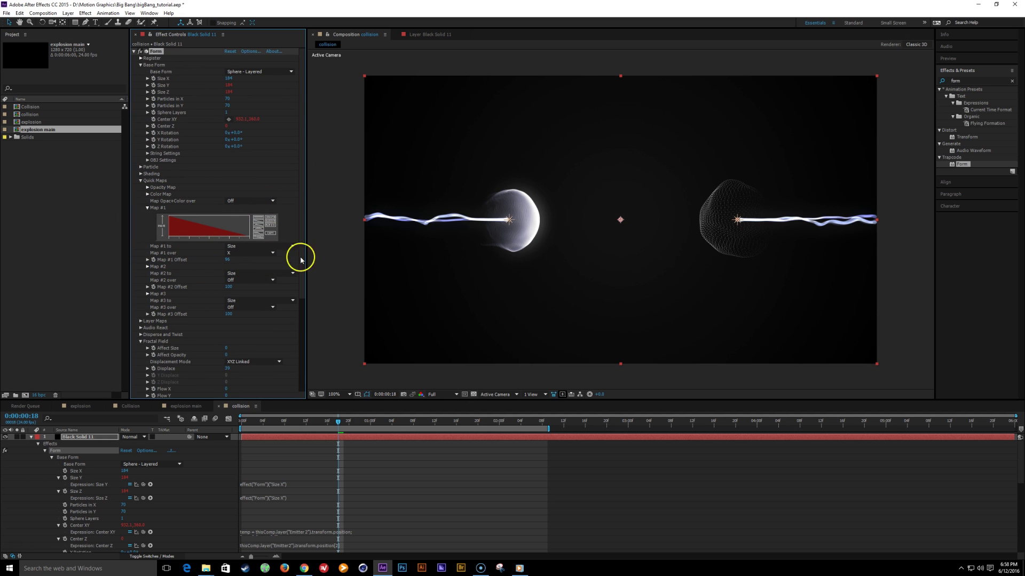
Map Form's Map #2 to Fractal Strength over X on Black Solid 11
click(263, 273)
click(251, 300)
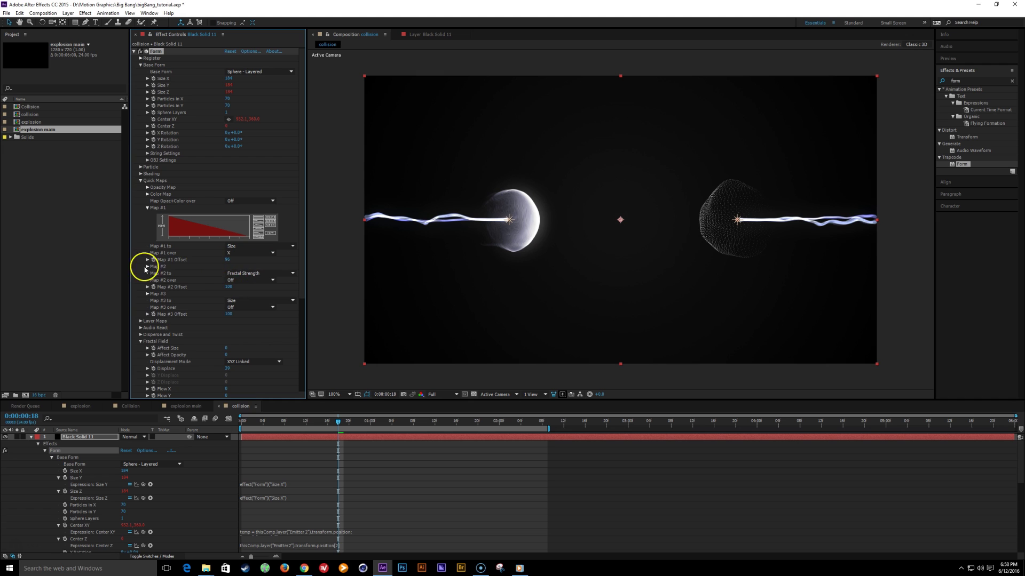
click(238, 281)
click(251, 293)
Give Form's Map #2 an ascending ramp and set its offset to 115
click(148, 260)
click(148, 260)
click(148, 266)
click(260, 284)
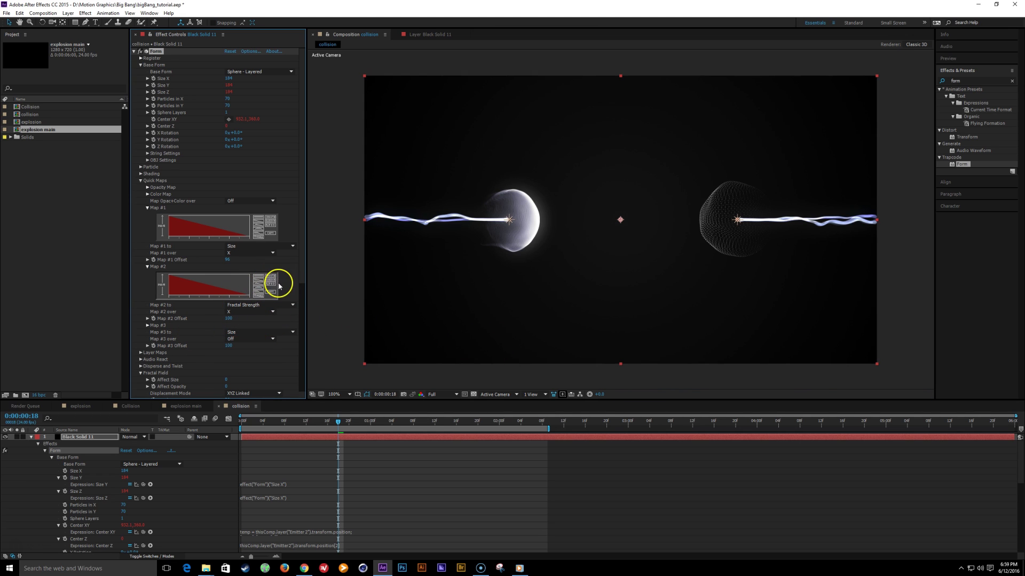
click(275, 286)
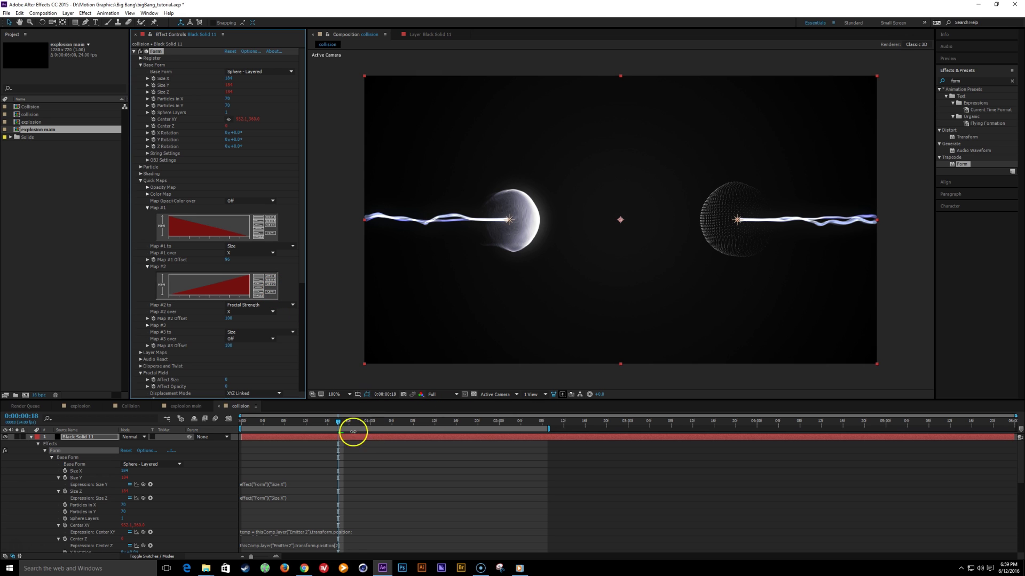
drag(228, 319, 233, 319)
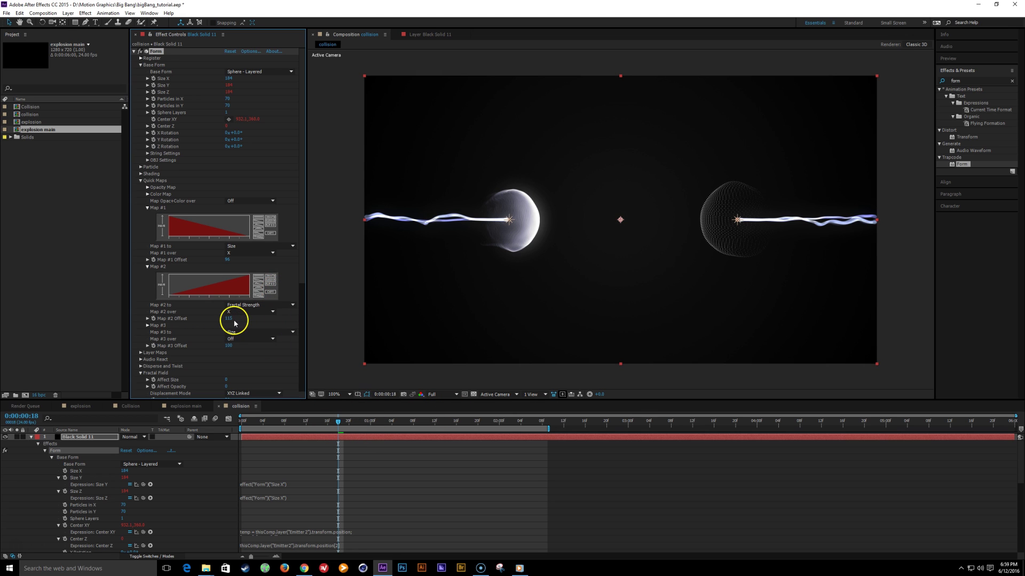
Raise the Fractal Field's Displace to 68 and settle its F Scale at 12
scroll(251, 337, down, 5)
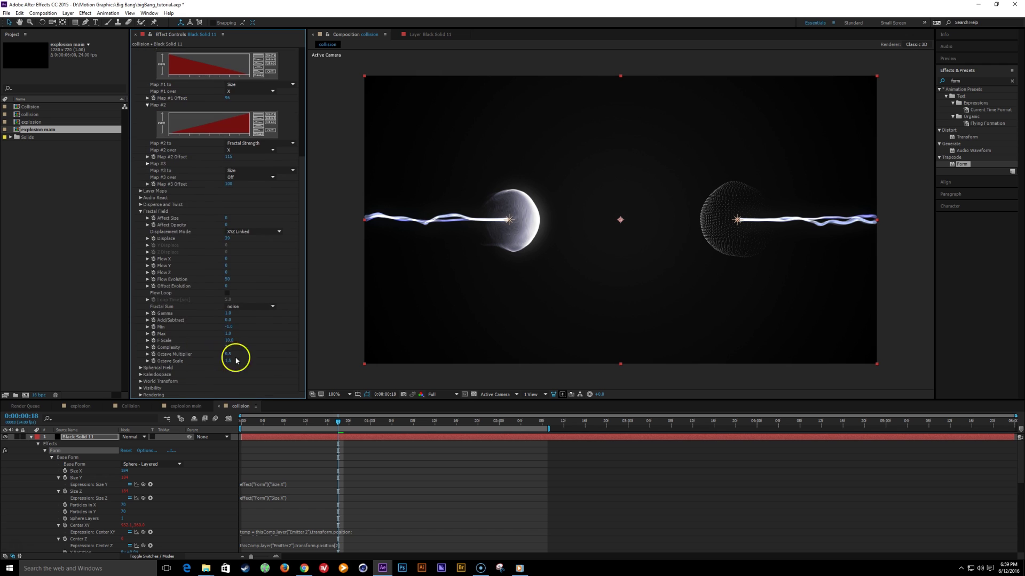
drag(228, 238, 240, 238)
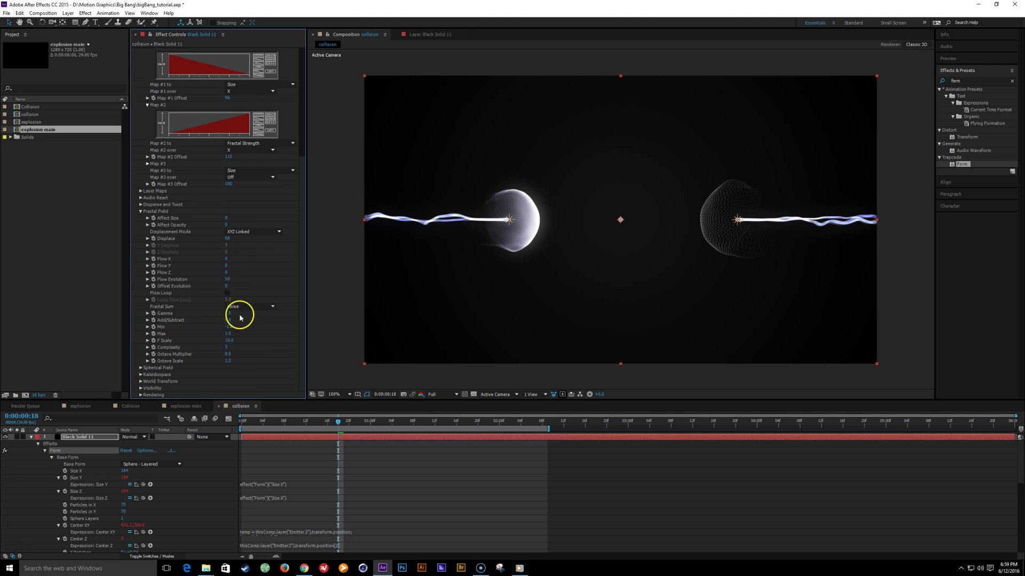
key(Return)
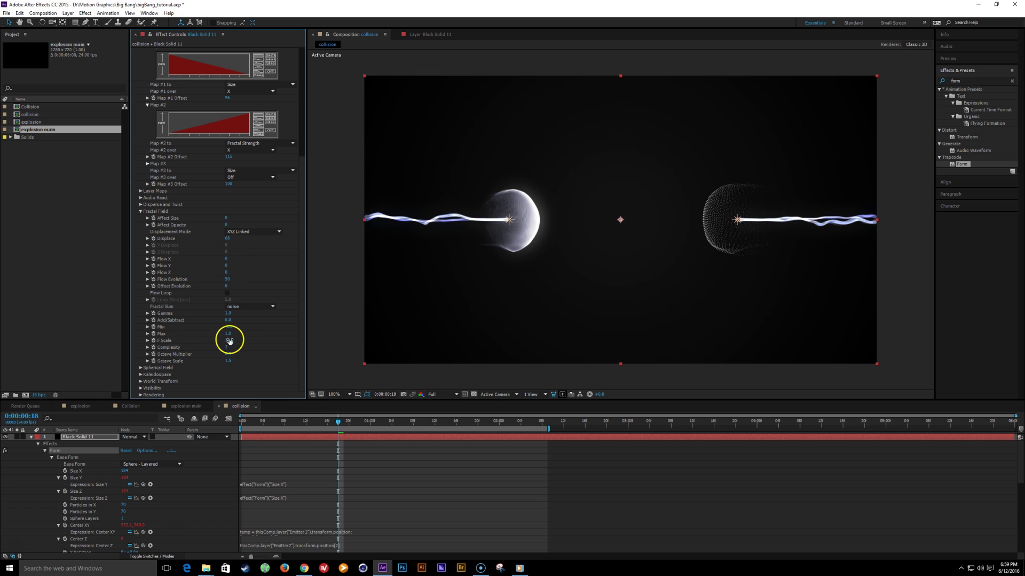
click(229, 341)
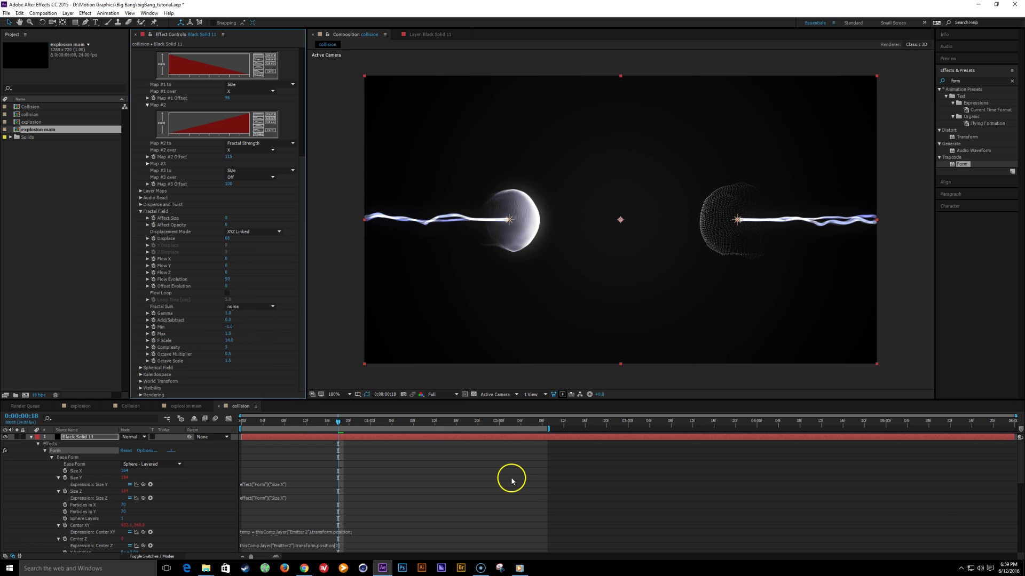
key(ctrl+z)
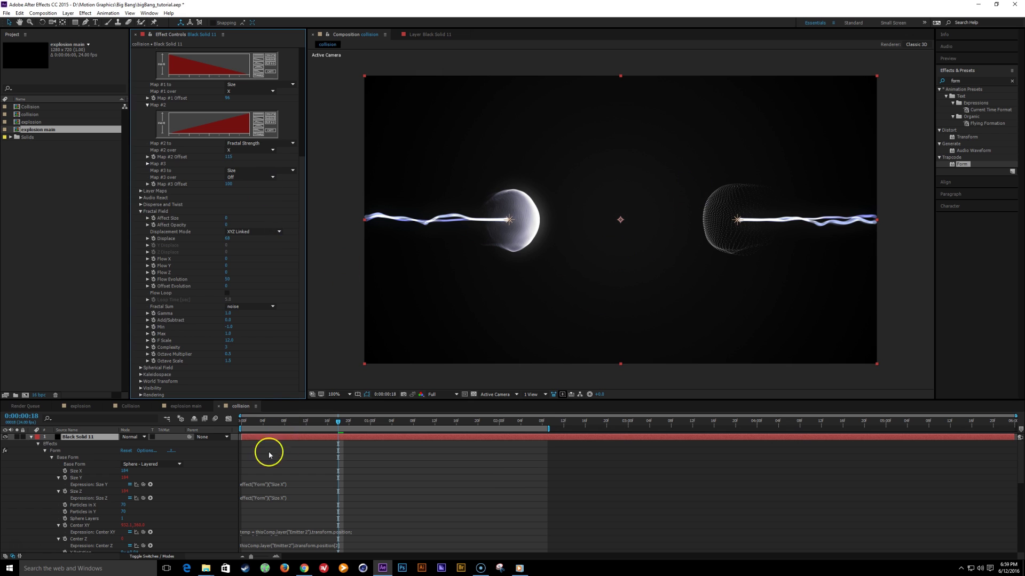
Reduce the Form sphere's Size X to 153, raise Particles in X to 123 and increase Particles in Y
scroll(277, 309, up, 6)
mouse_move(231, 78)
mouse_down()
mouse_move(224, 102)
mouse_move(254, 101)
mouse_move(230, 79)
mouse_move(213, 80)
mouse_up()
key(ctrl+z)
Add a Glow effect to Black Solid 11 with a radius of 41 and an intensity of 0.8
click(965, 80)
text(glow)
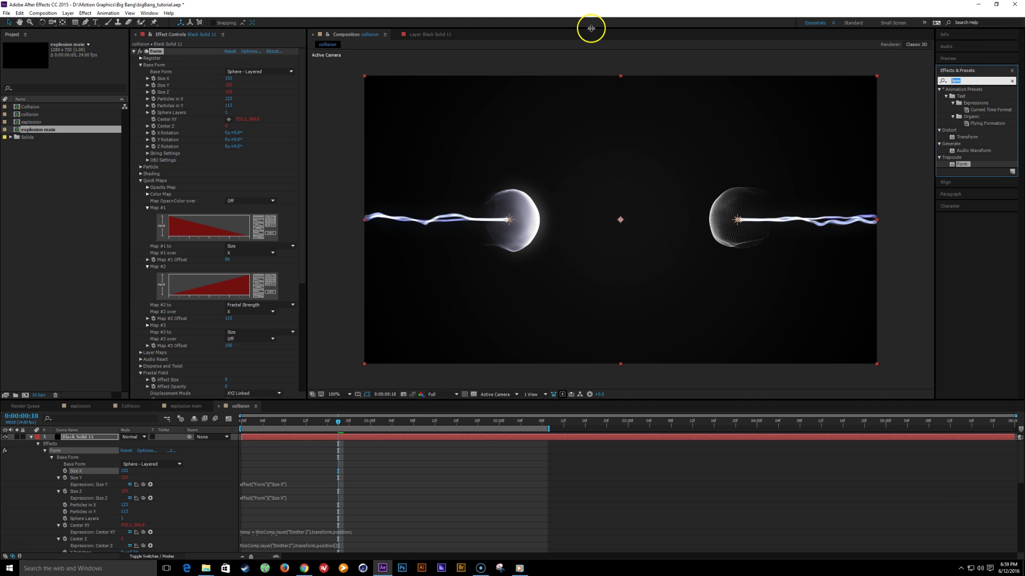
double_click(961, 116)
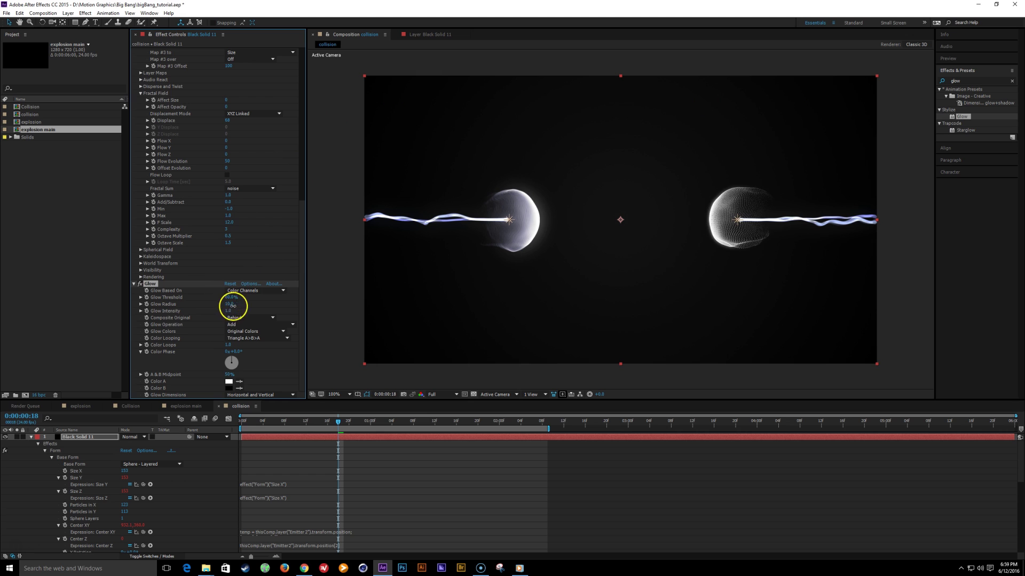
drag(231, 304, 229, 310)
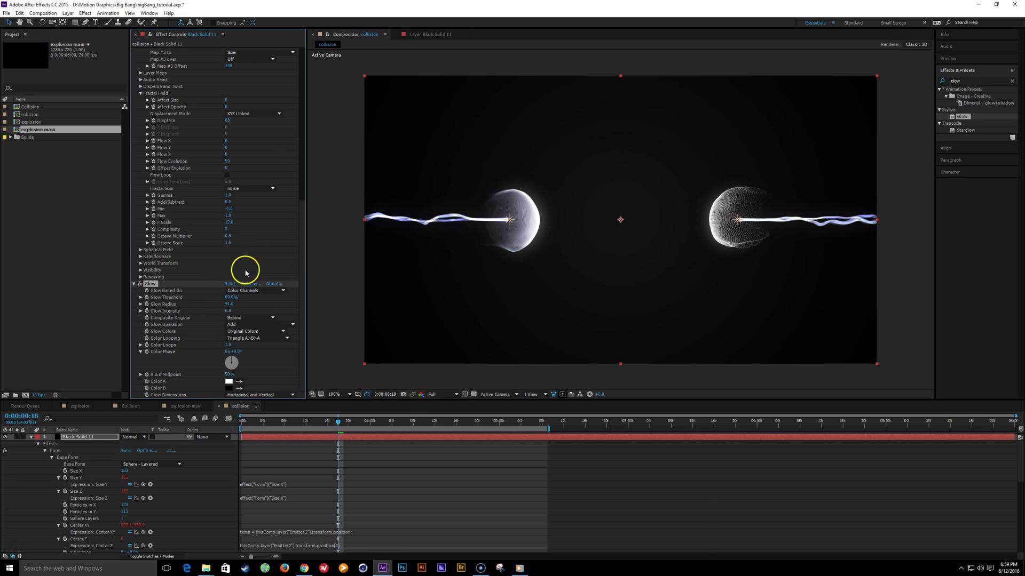
Color Black Solid 11's Form particles pale violet, raise Particles in X to 159 and increase Particles in Y
scroll(249, 213, up, 10)
scroll(235, 284, up, 4)
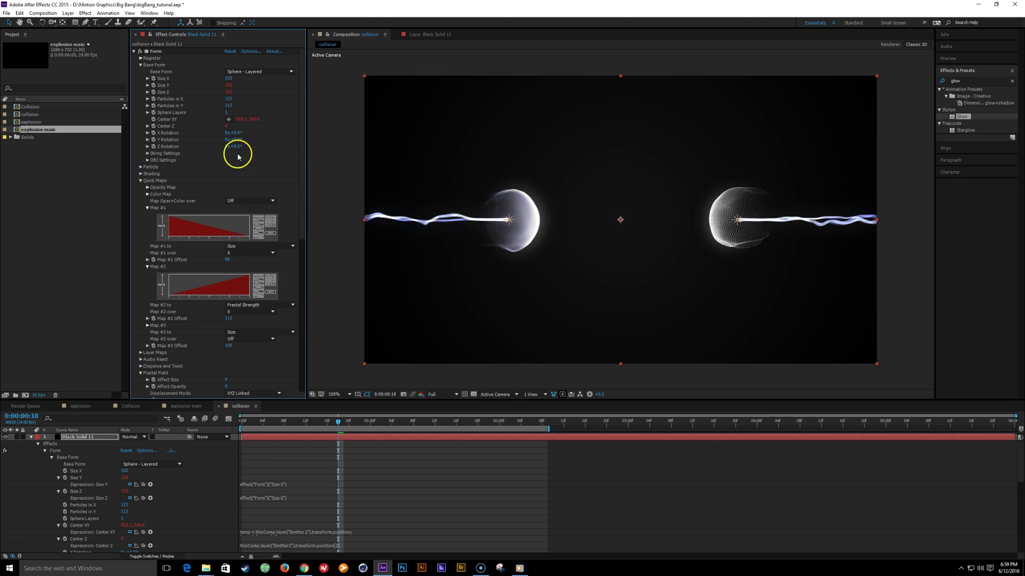
click(141, 169)
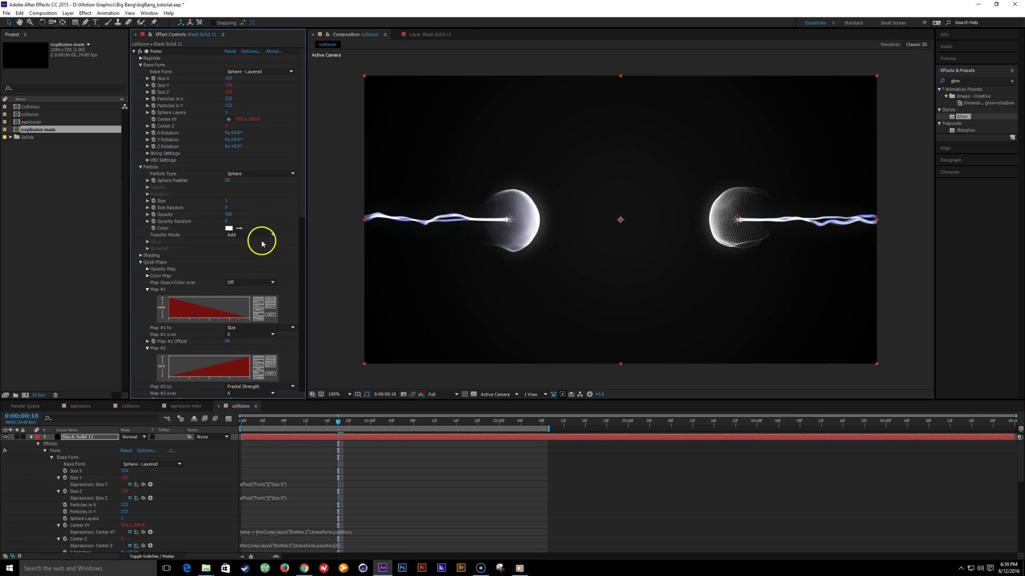
click(228, 226)
click(193, 256)
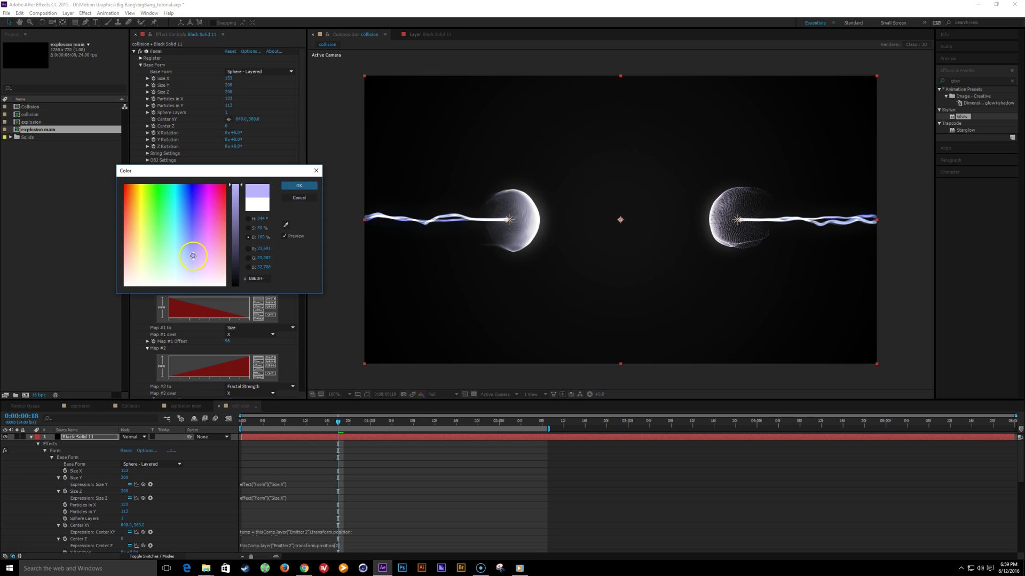
click(300, 186)
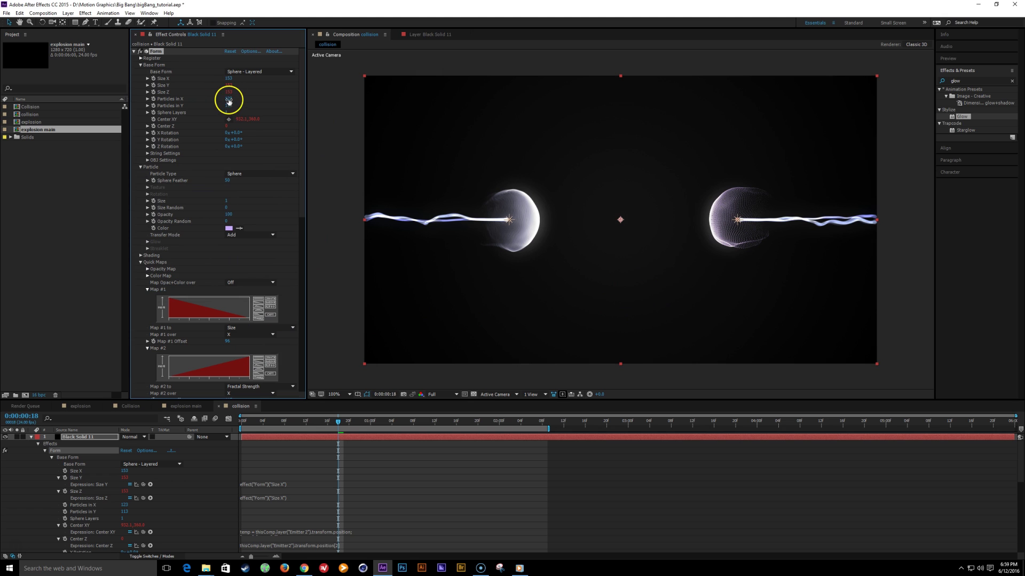
mouse_move(229, 100)
mouse_down()
mouse_move(257, 106)
mouse_move(246, 109)
mouse_up()
Add CC Vector Blur to Black Solid 11 with type Perpendicular and amount 11, and preview the collision at 0:00:01:03
click(971, 81)
text(vec)
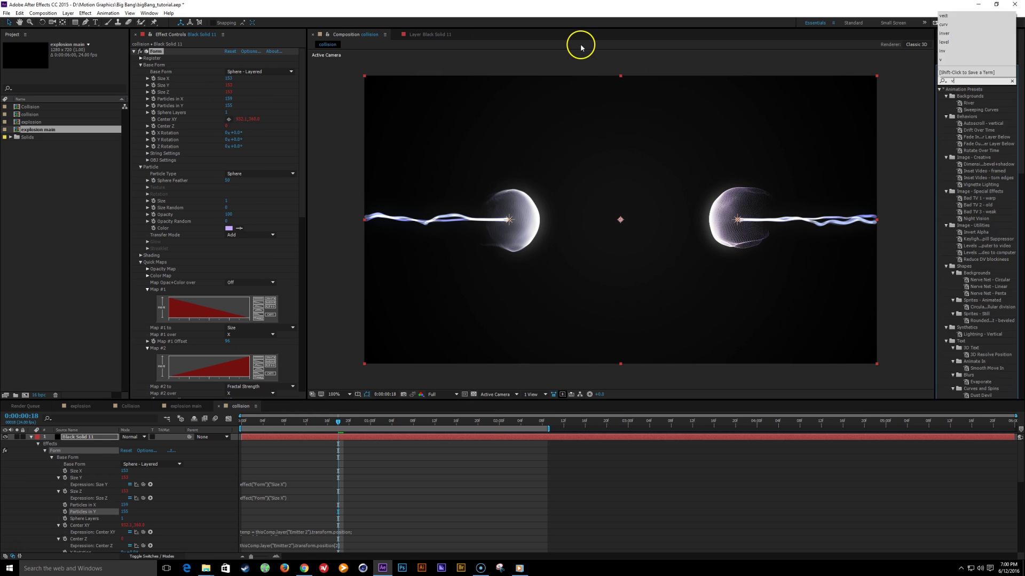
double_click(977, 98)
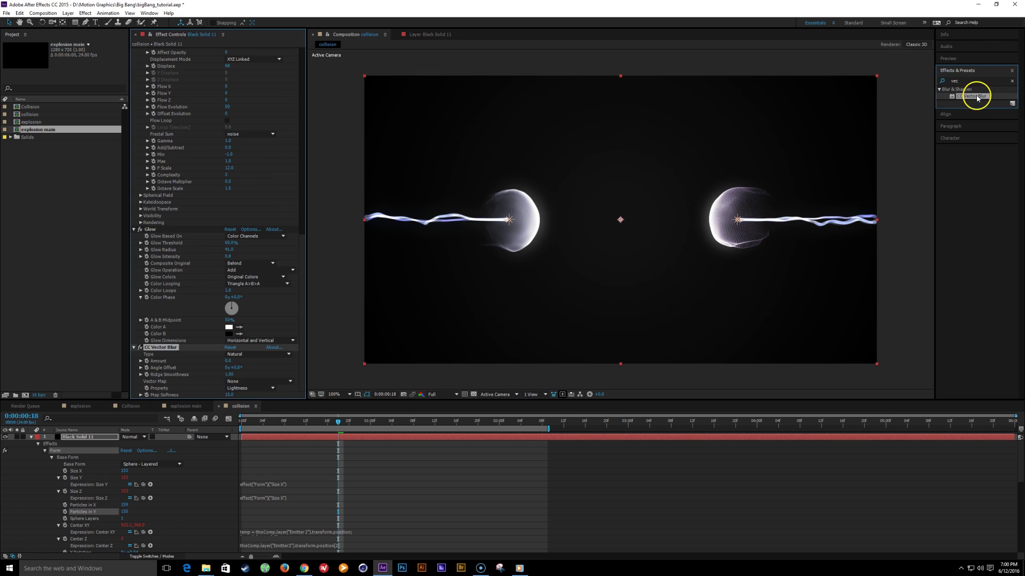
click(259, 355)
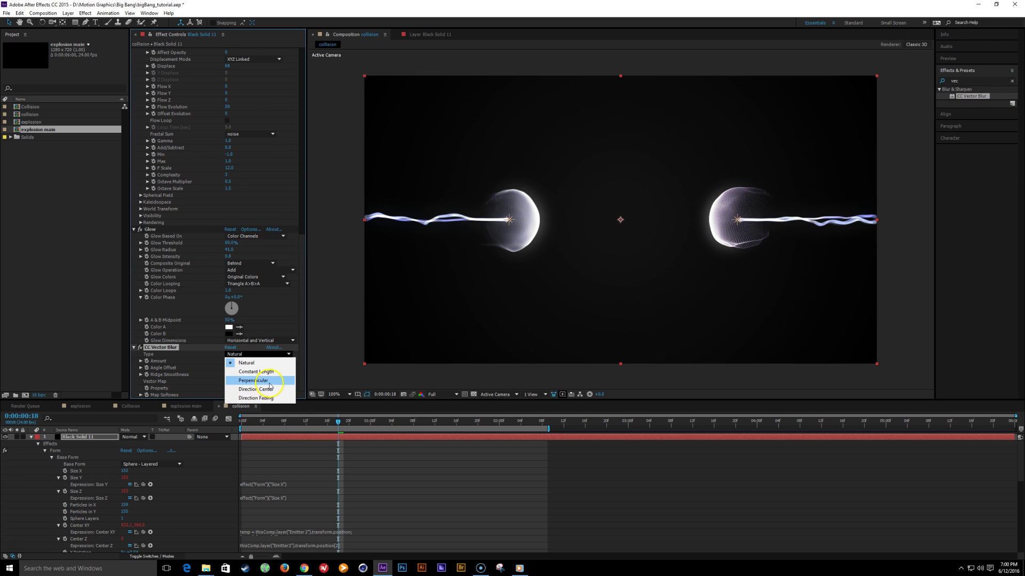
click(269, 381)
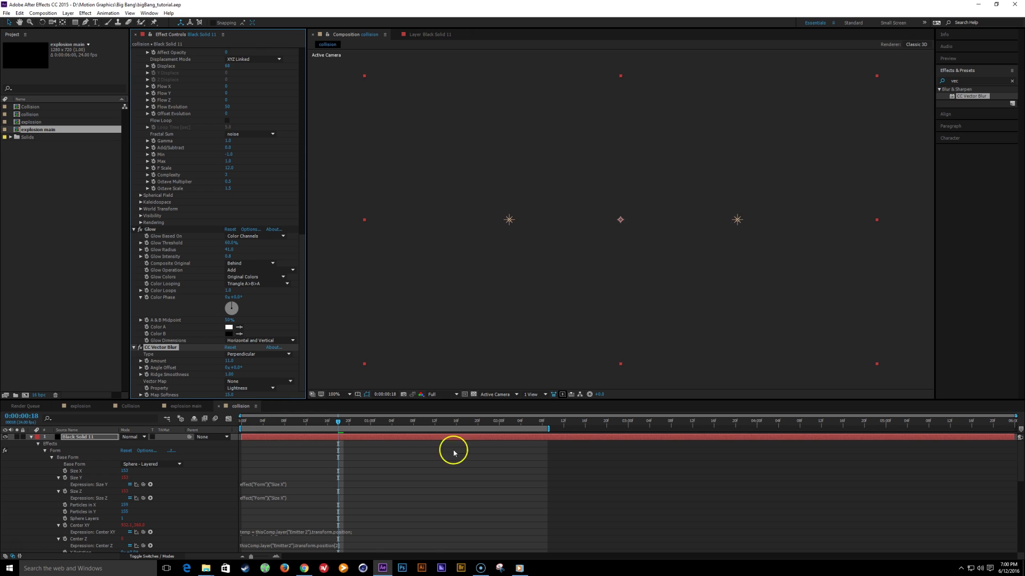
drag(314, 423, 388, 438)
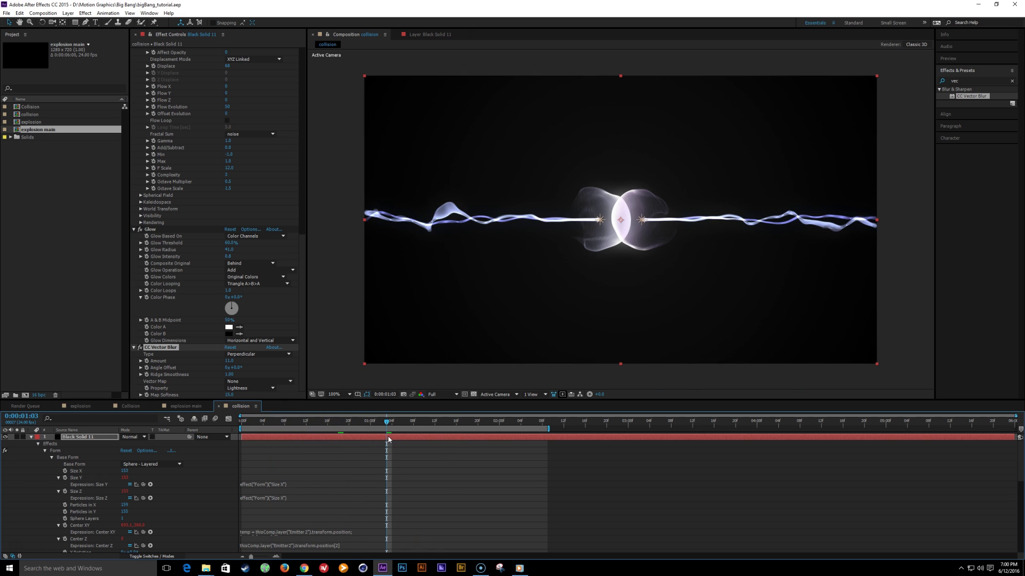
Create a new comp-sized black solid, Black Solid 12, and apply the Optical Flares effect to it
key(ctrl+y)
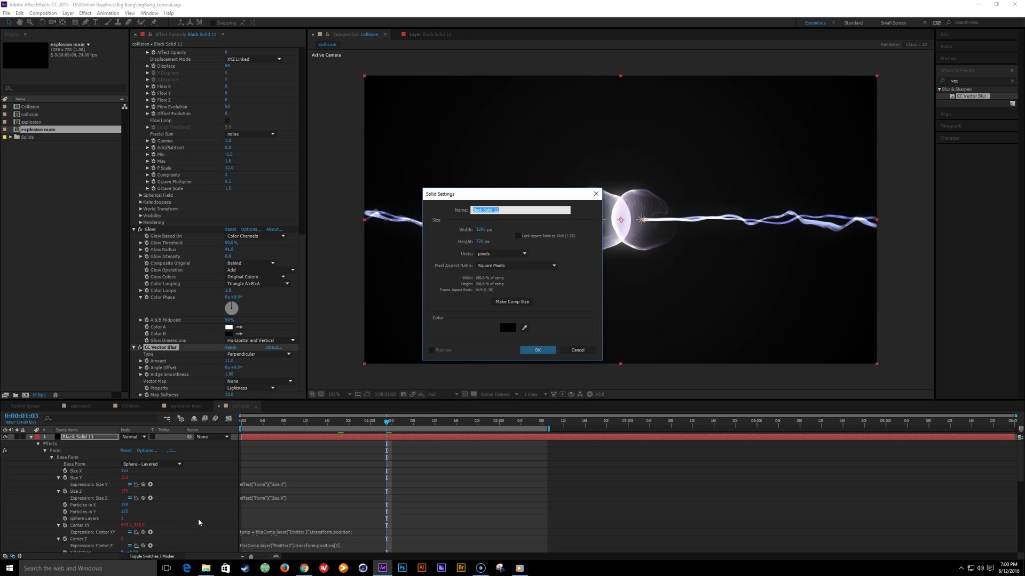
key(Return)
click(963, 81)
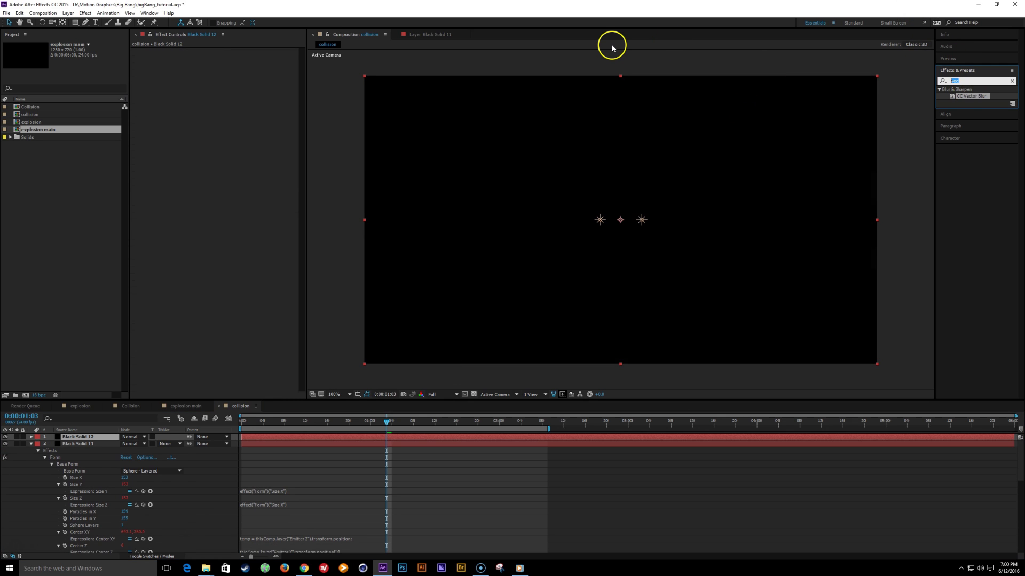
text(optical)
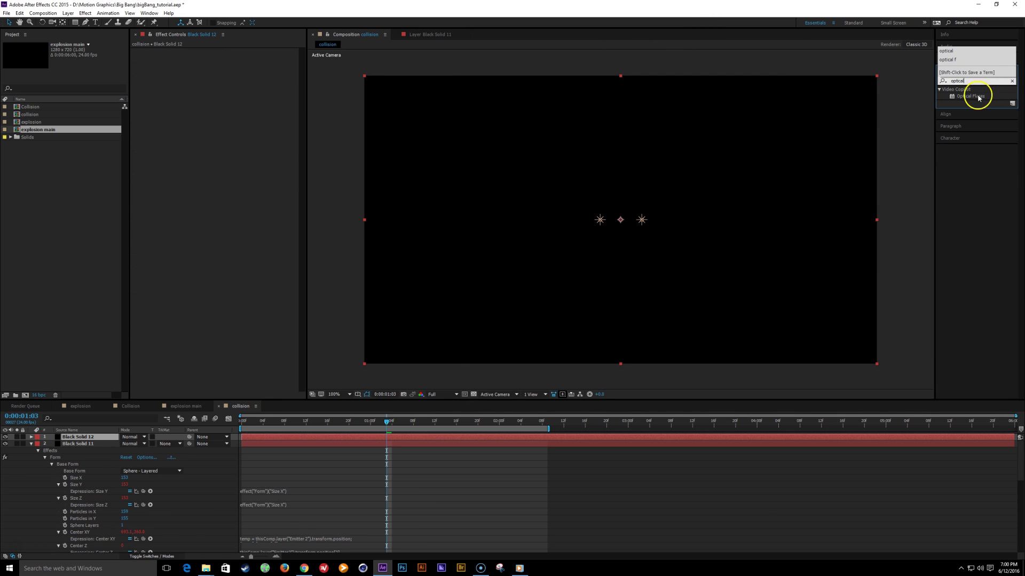
double_click(979, 97)
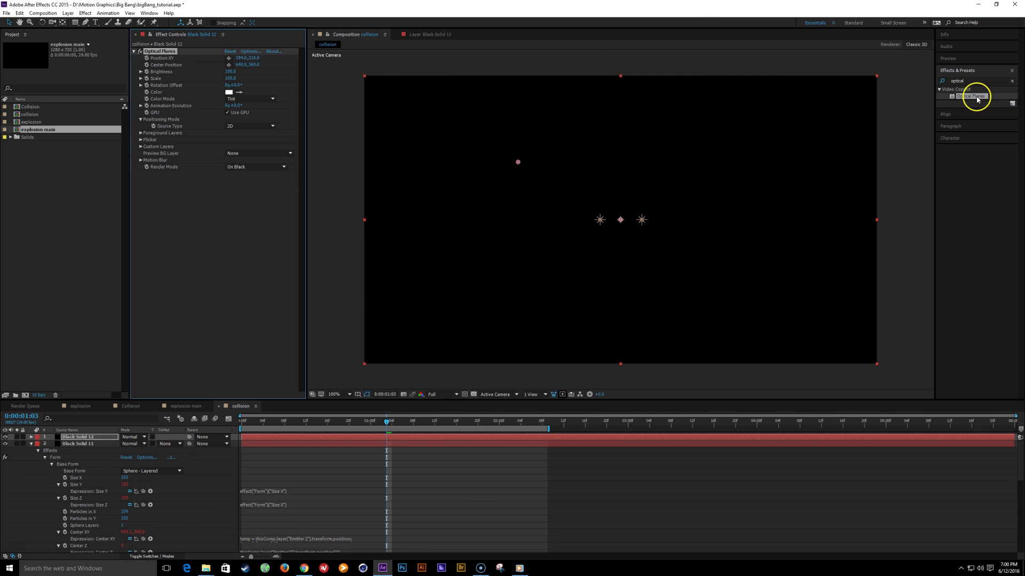
Load the Beam preset from the Light presets into Optical Flares and accept the flare options
click(252, 54)
click(534, 172)
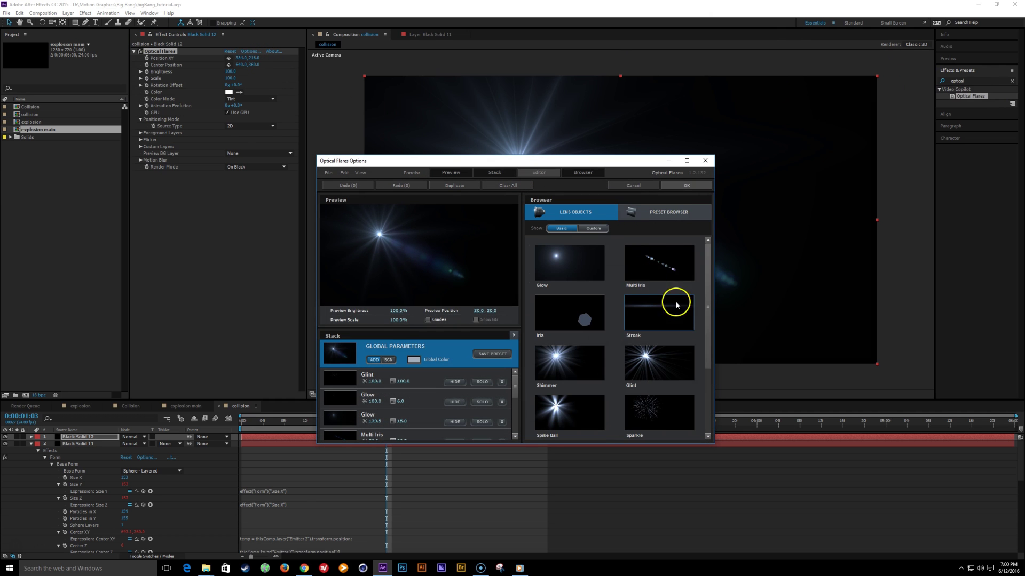
click(670, 214)
click(673, 278)
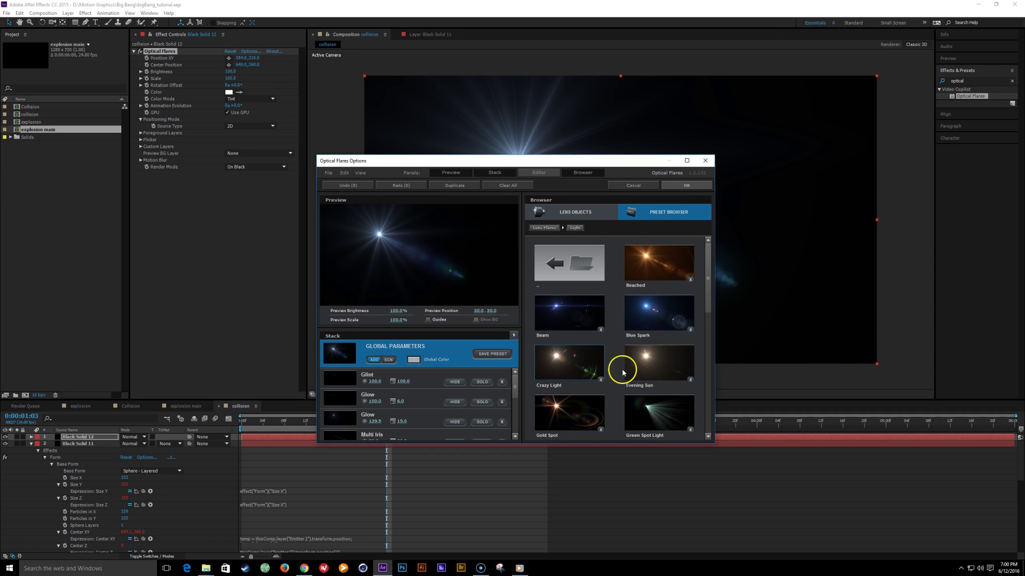
scroll(640, 331, down, 3)
scroll(643, 337, down, 3)
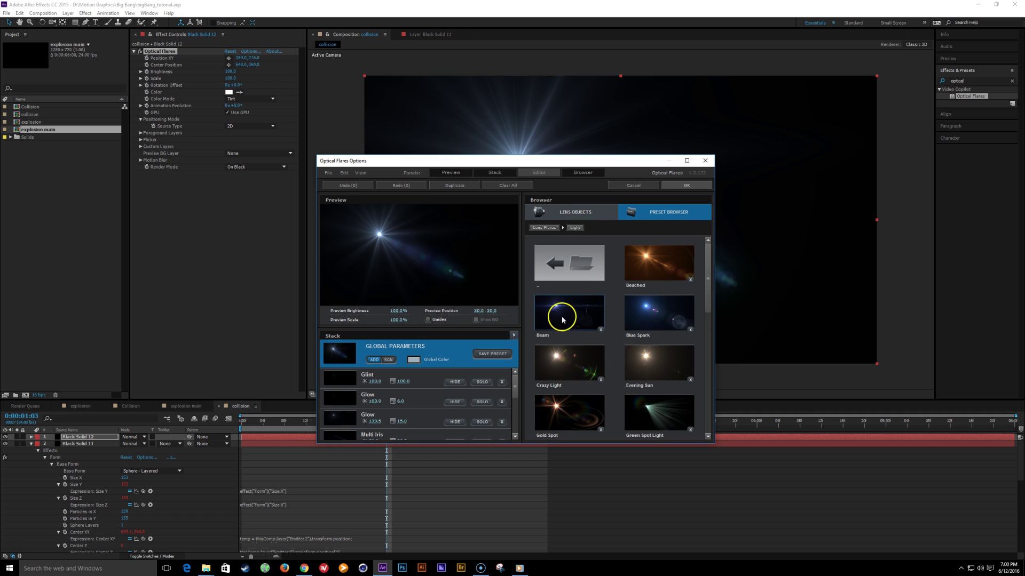
click(562, 320)
drag(416, 233, 355, 249)
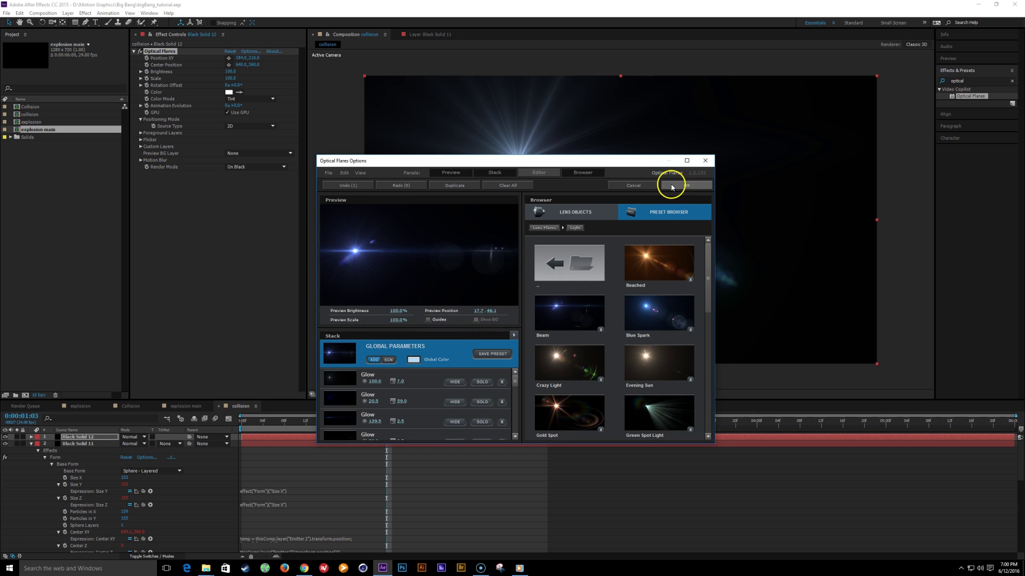
click(671, 186)
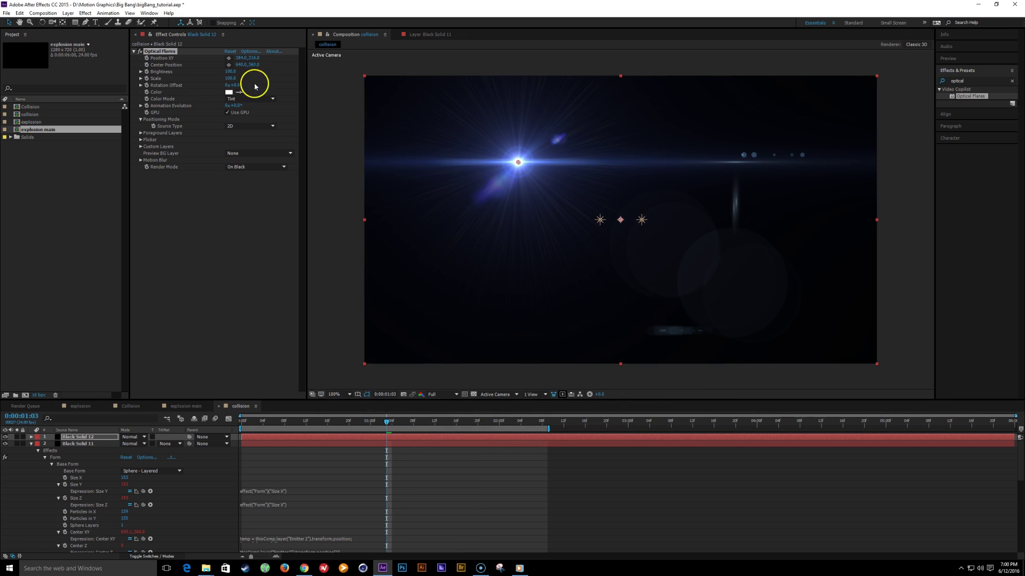
Set the Optical Flares source type to Track Lights and change Black Solid 12's blending mode to Add
click(251, 126)
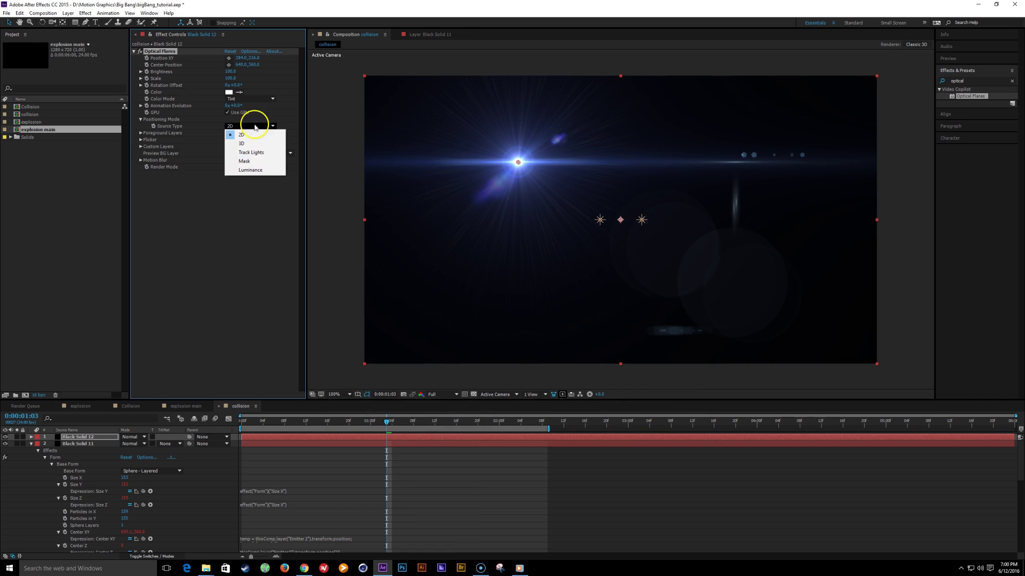
click(258, 159)
scroll(201, 483, up, 3)
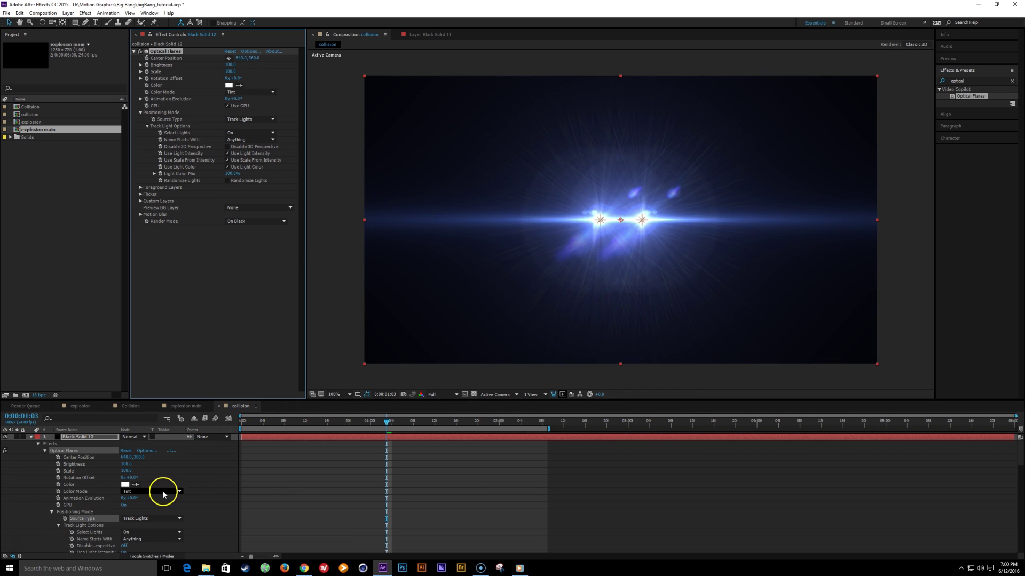
click(137, 434)
click(133, 430)
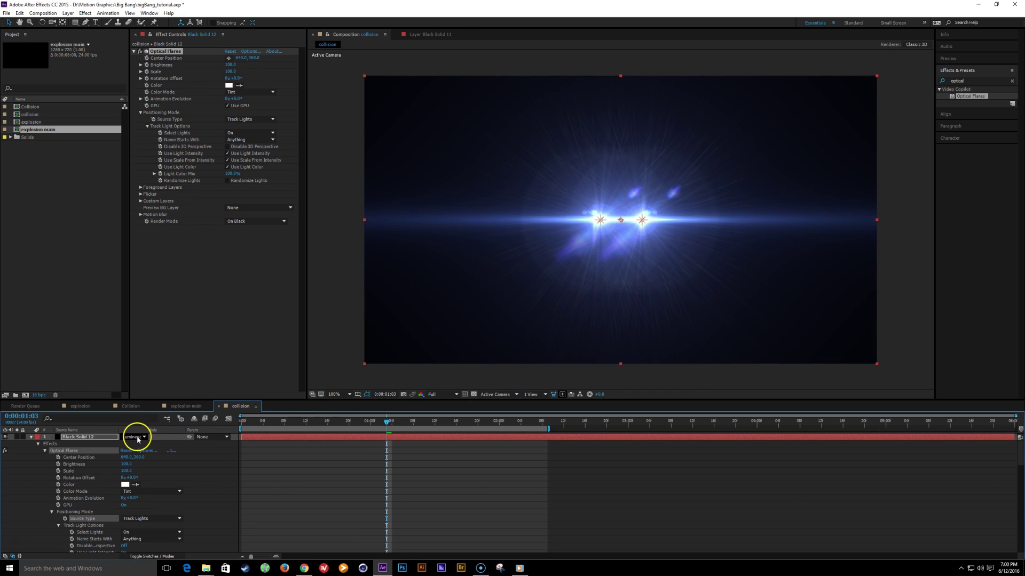
click(137, 438)
click(145, 171)
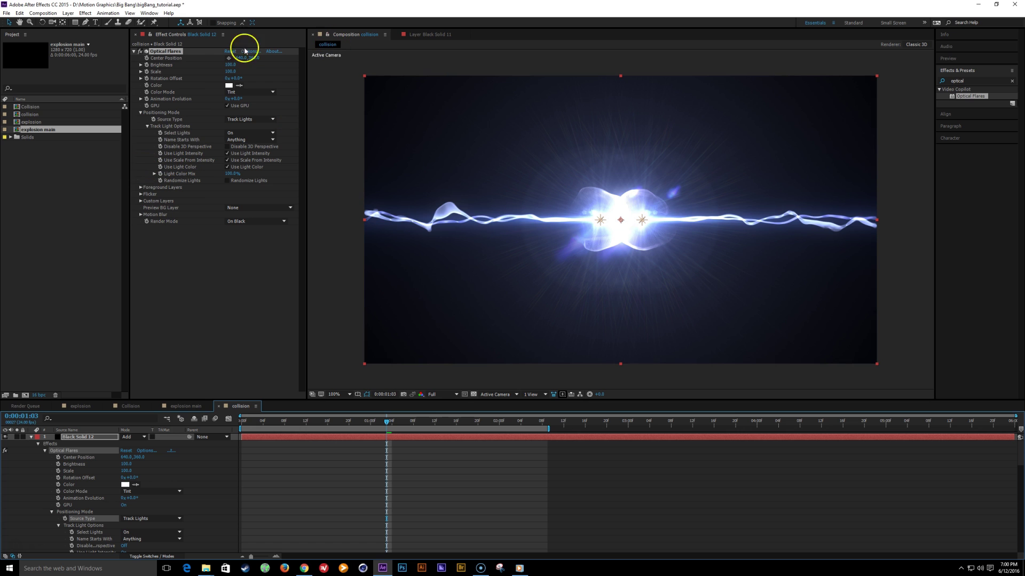
At 0:00:00:11, set the flare brightness to 94, reduce its scale, randomize the lights and multiple flares, and set flicker speed to 20
click(301, 421)
mouse_move(230, 72)
mouse_down()
mouse_move(221, 64)
mouse_move(229, 71)
mouse_up()
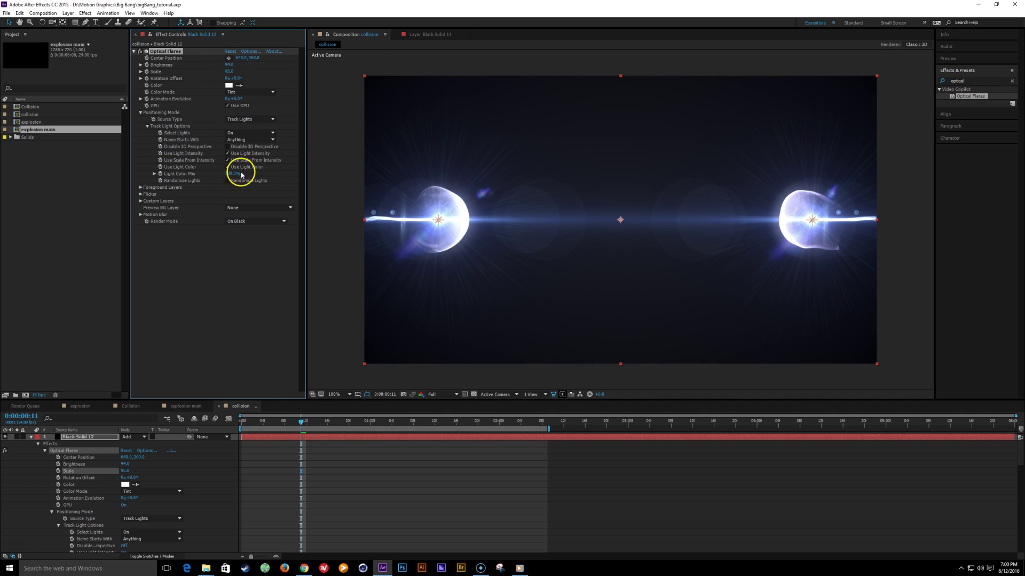
click(228, 181)
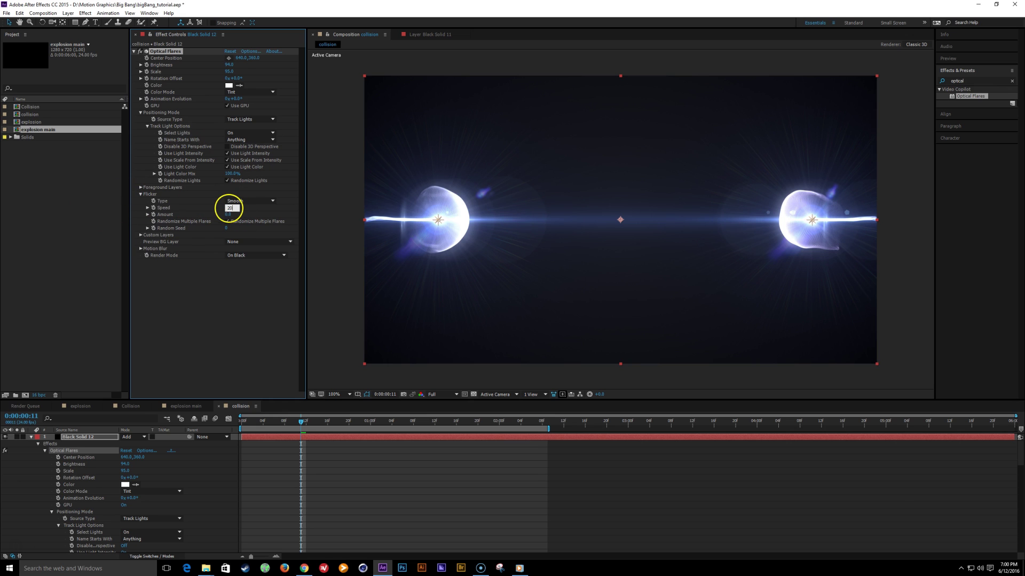
key(Return)
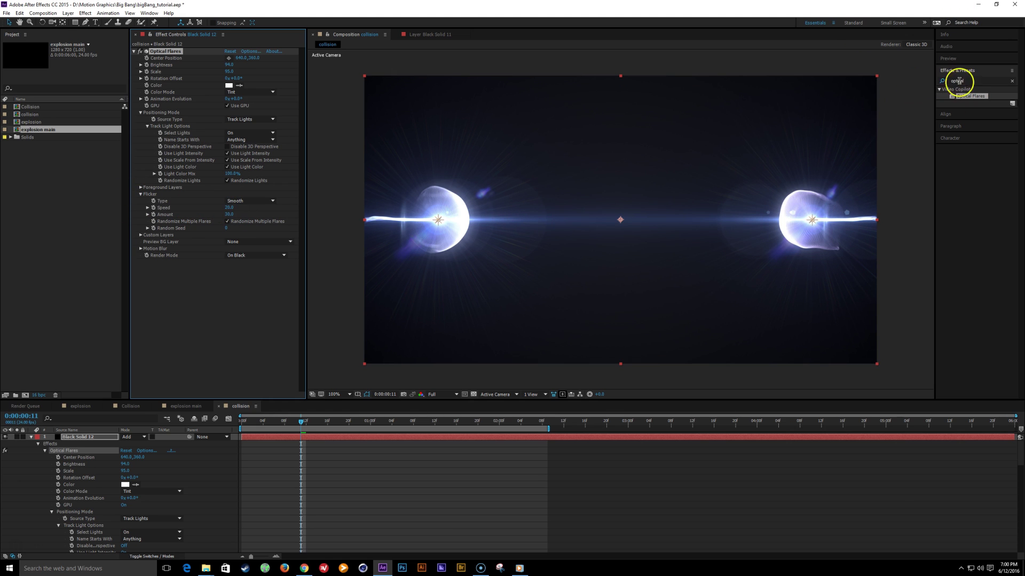
Add the Curves effect to Black Solid 12 and bend the RGB curve moderately downward to darken the flare's background glow
drag(971, 81, 683, 45)
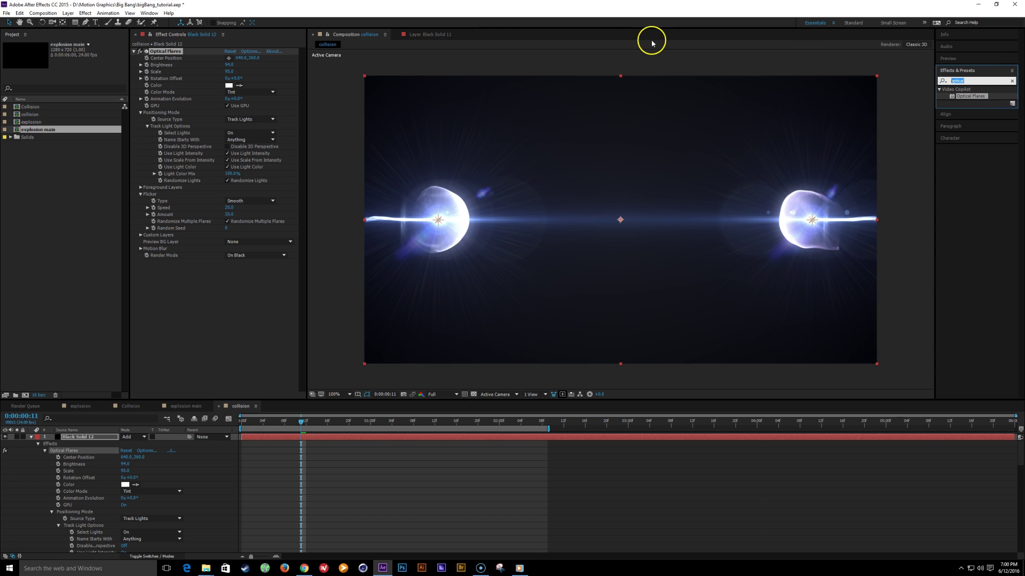
text(curv)
double_click(963, 117)
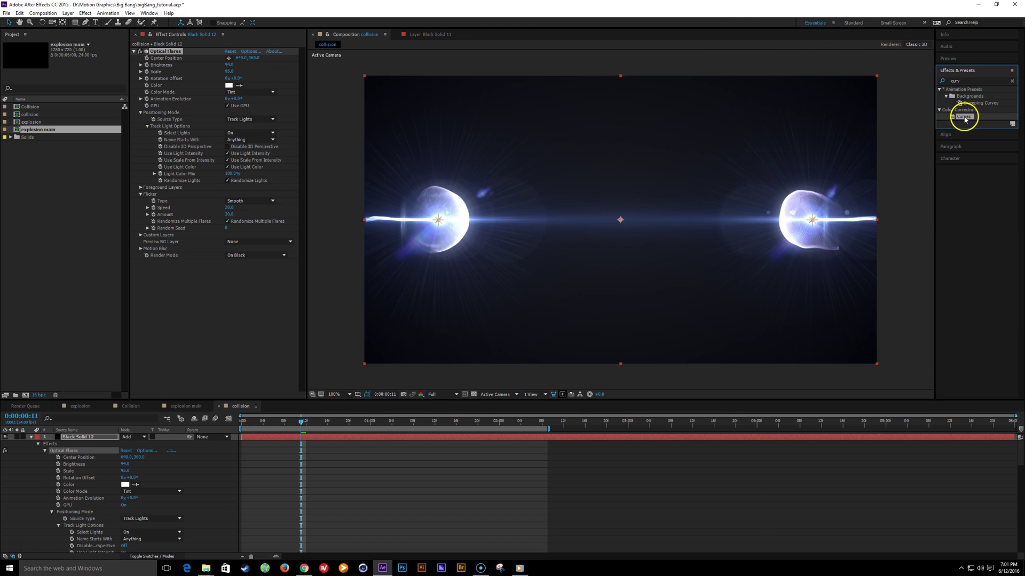
drag(175, 352, 172, 359)
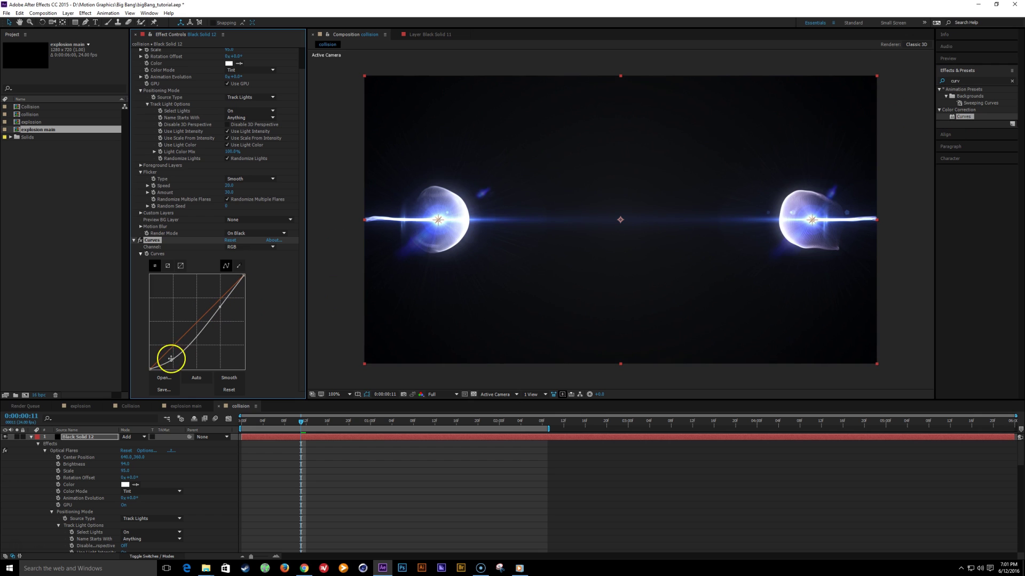
drag(176, 355, 177, 348)
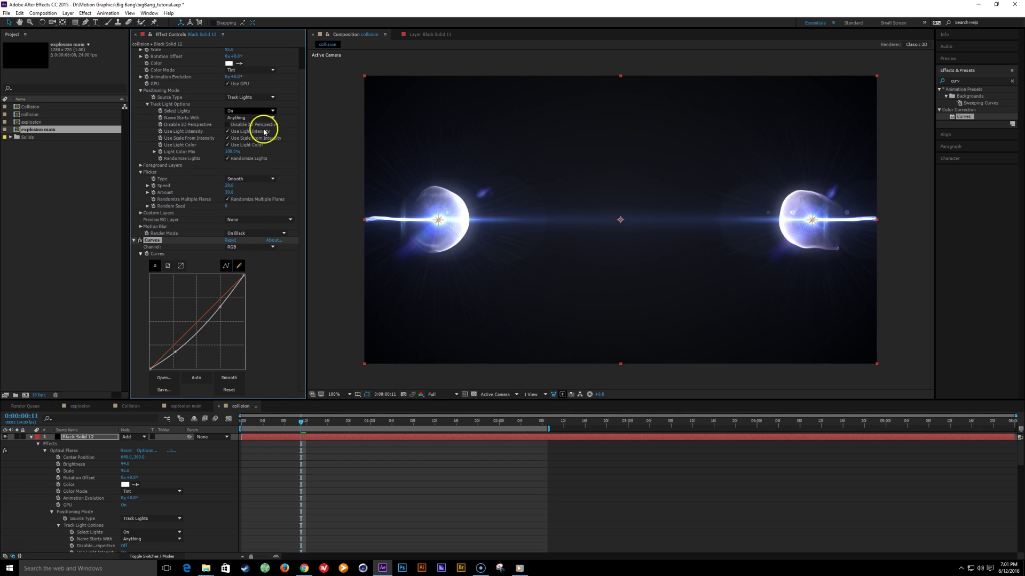
Try a different Animation Evolution angle on the flare, undo that change and save the project
drag(240, 77, 252, 79)
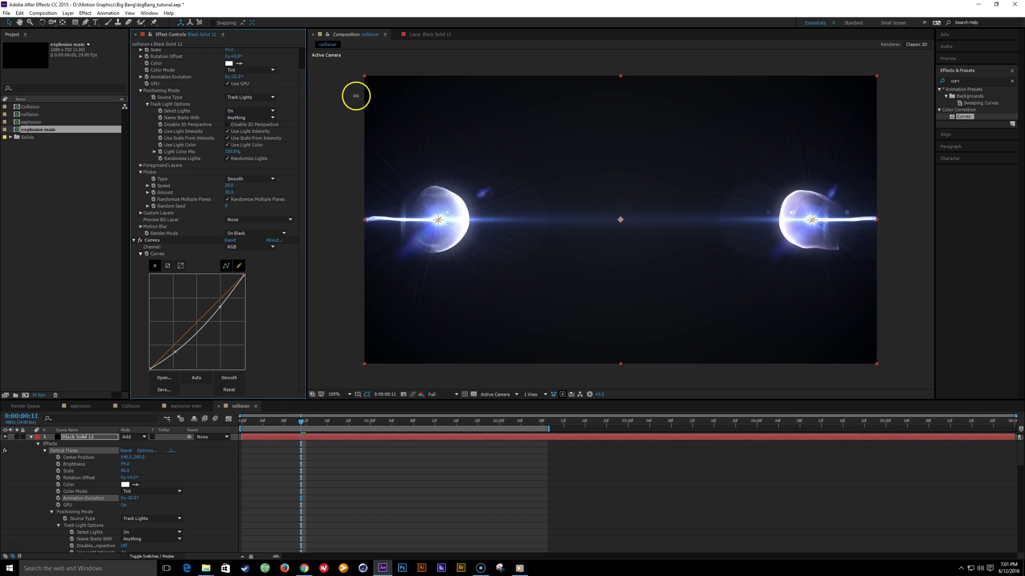
key(ctrl+z)
key(ctrl+s)
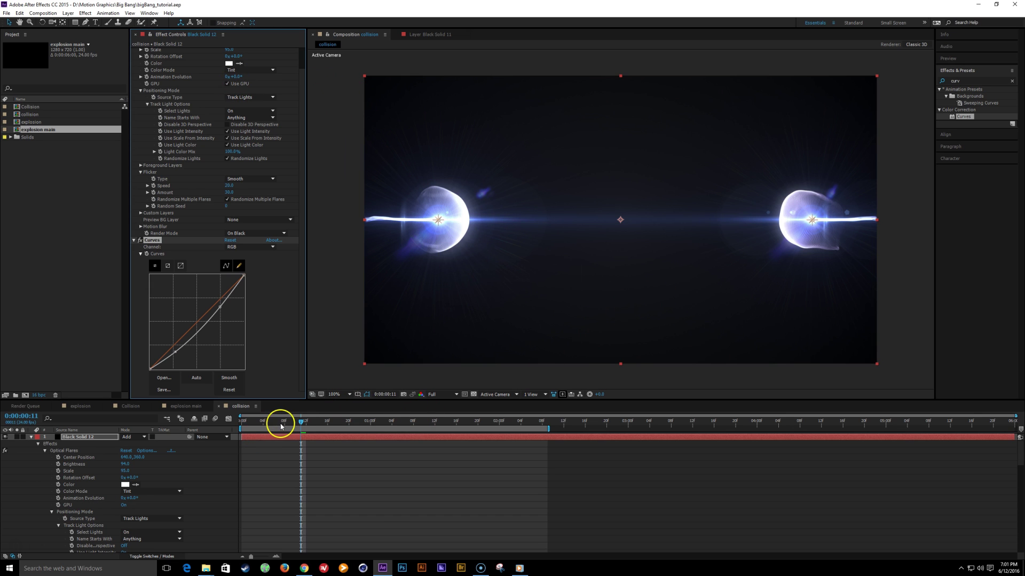
Preview the flares and spheres moving together from the start of the composition up to 0:00:01:08
drag(280, 424, 232, 426)
key(space)
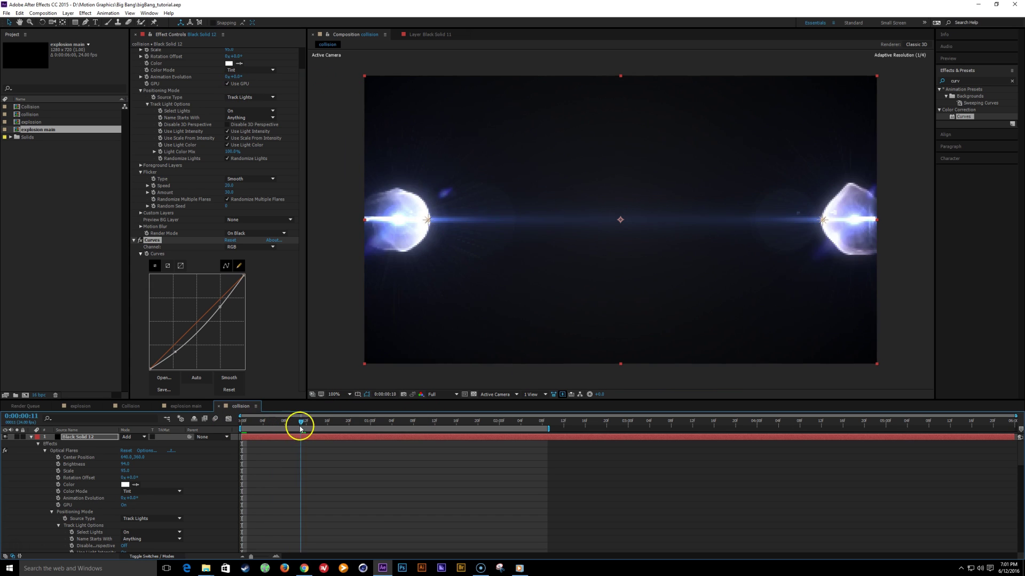
key(space)
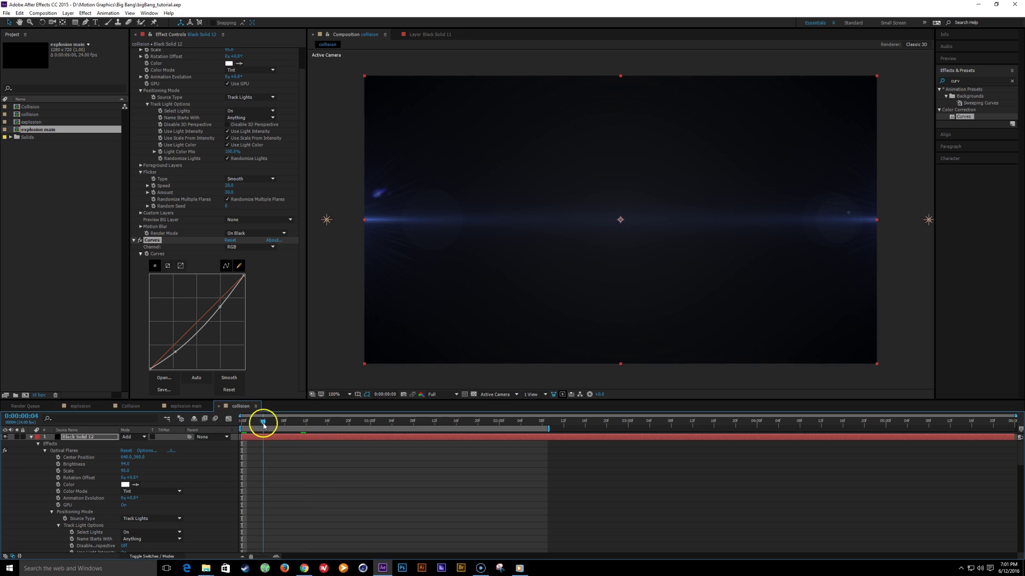
drag(263, 424, 412, 426)
scroll(645, 283, down, 2)
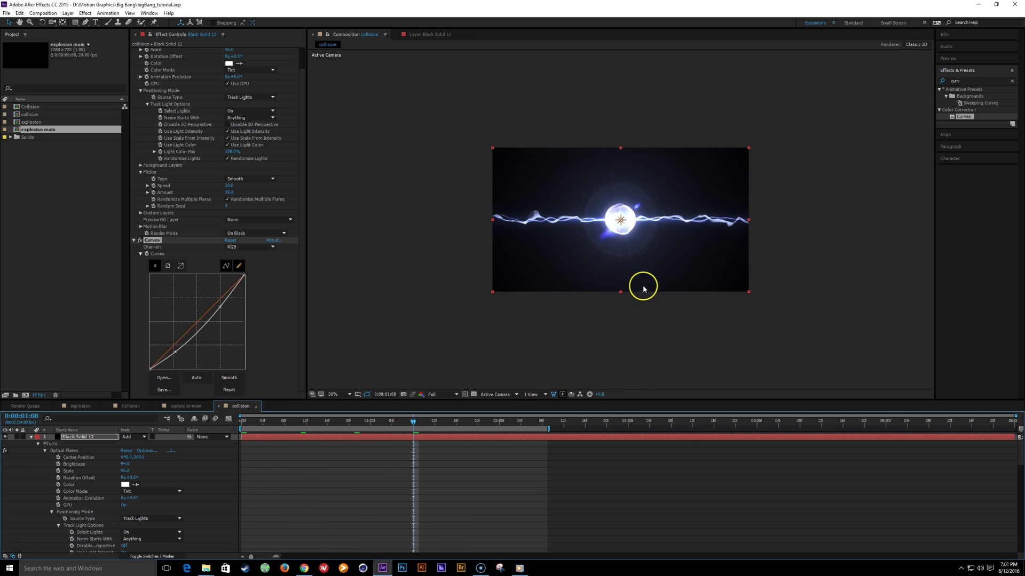
Add the explosion main composition as the top layer of the collision composition, above Black Solid 12
click(194, 421)
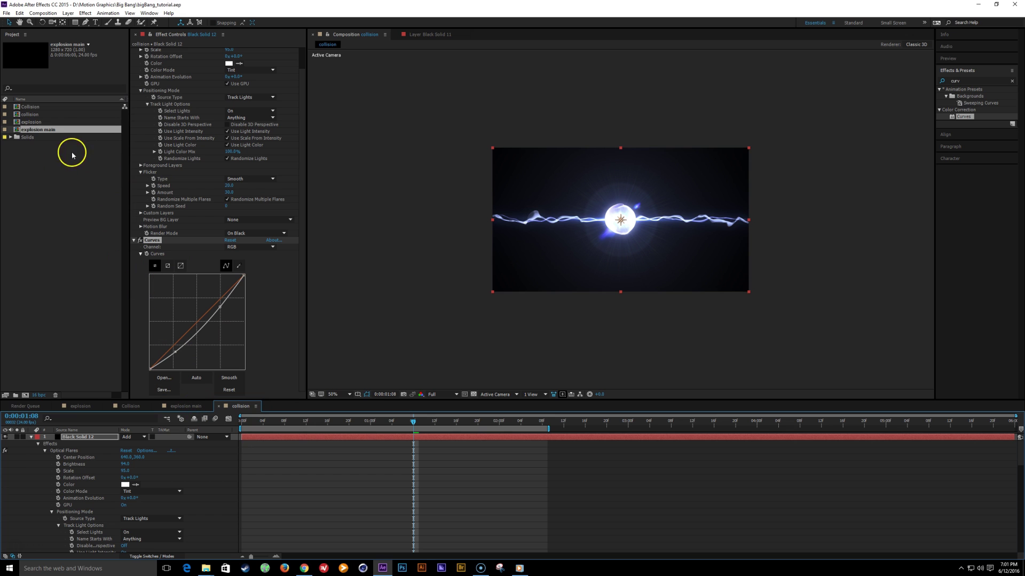
click(187, 405)
click(229, 406)
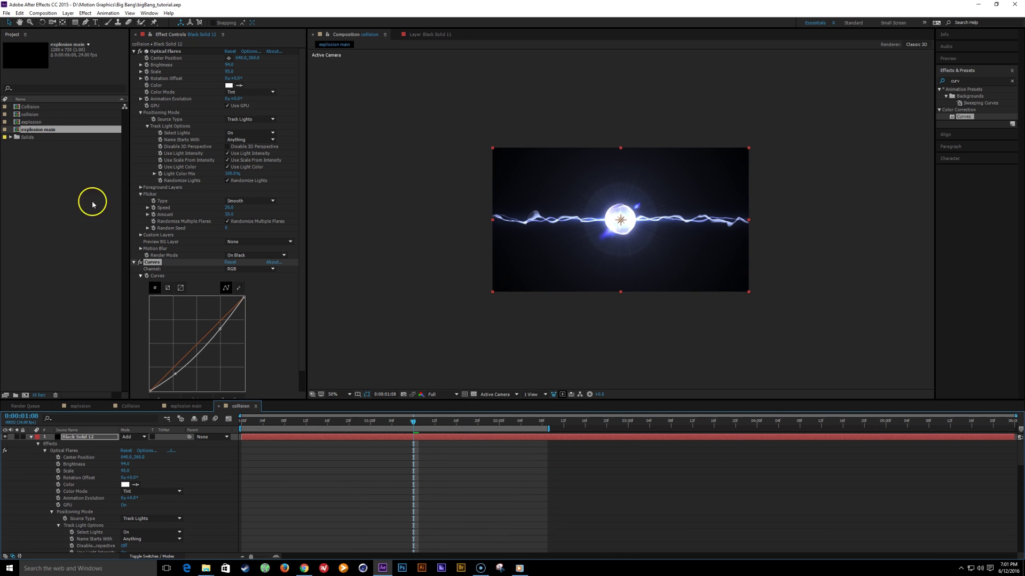
drag(52, 134, 97, 416)
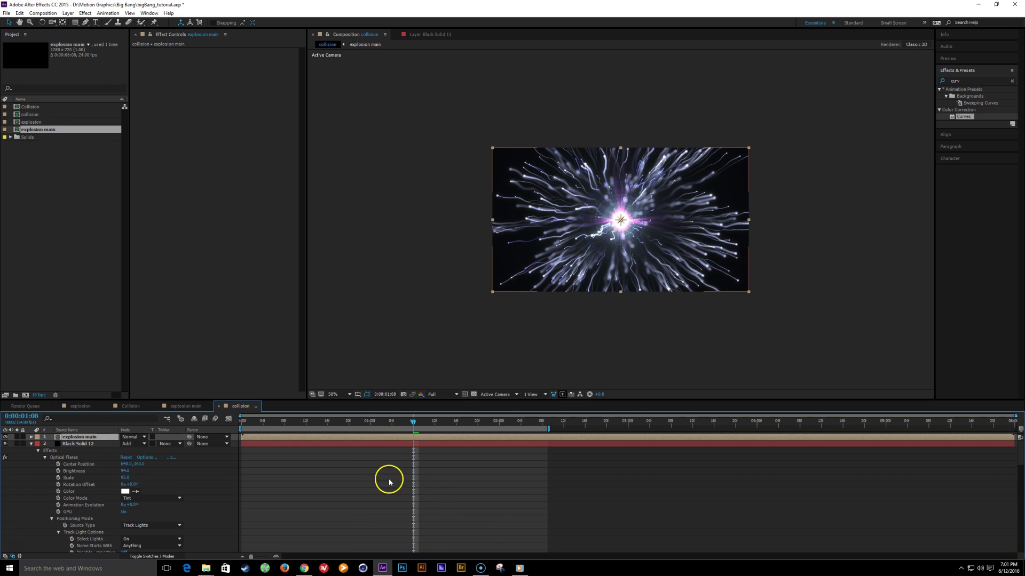
Collapse the expanded properties of all layers in the collision timeline
scroll(409, 475, down, 5)
scroll(362, 496, up, 5)
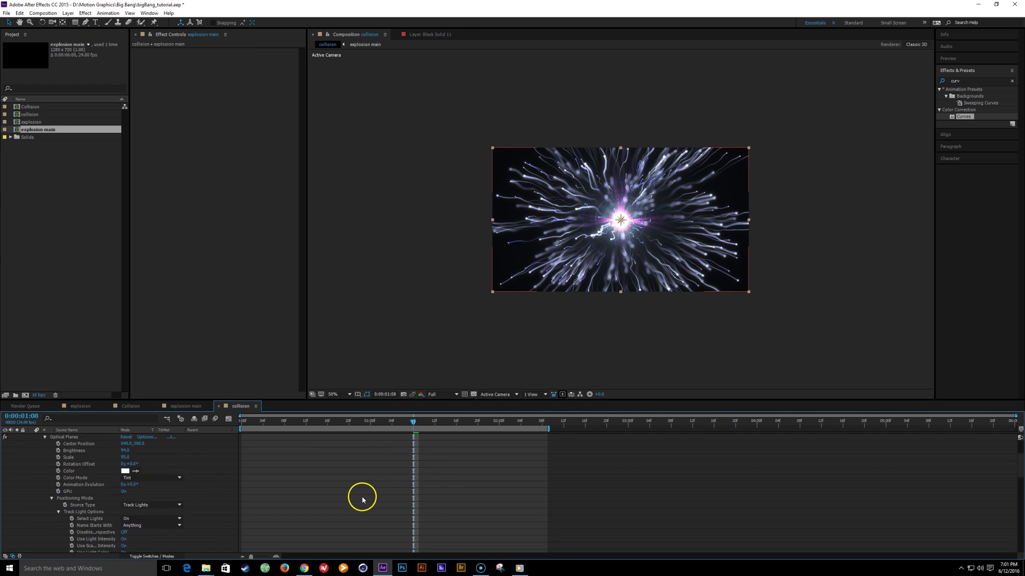
key(grave)
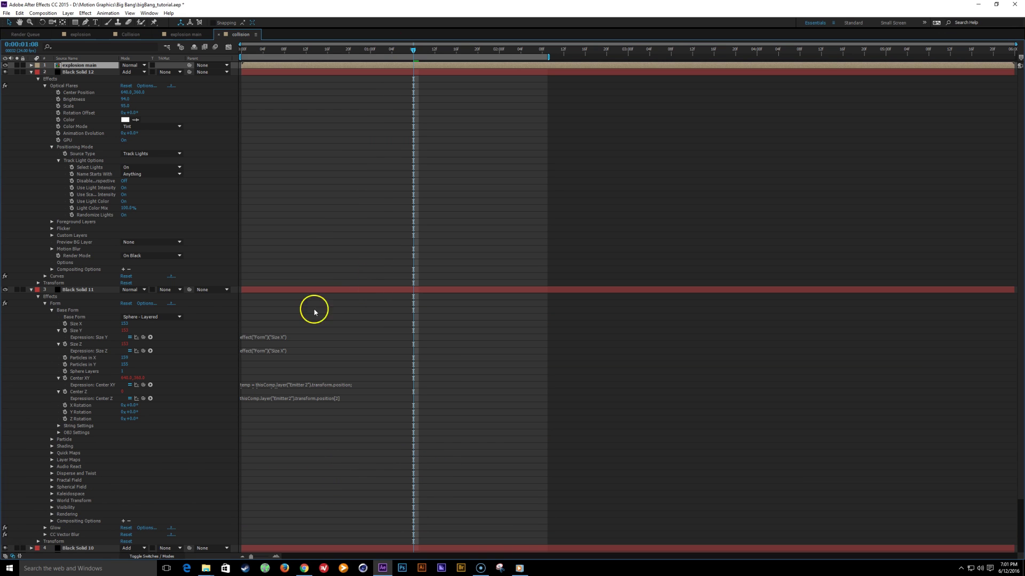
key(ctrl+a)
key(u)
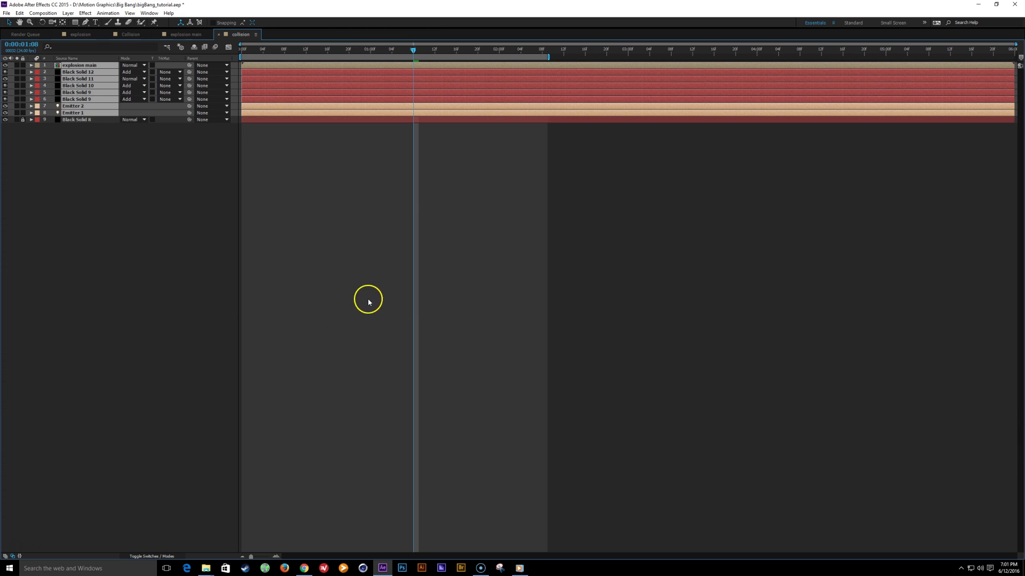
key(grave)
Move the explosion main layer so that it starts at 0:00:01:03, just as the two spheres meet
click(87, 437)
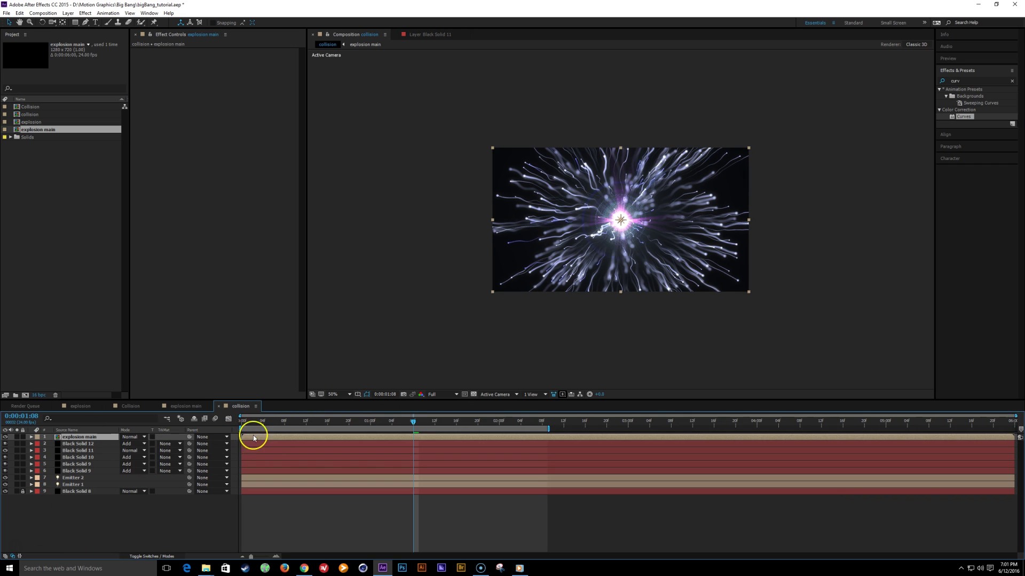
drag(254, 437, 522, 436)
drag(320, 421, 387, 426)
key(bracketleft)
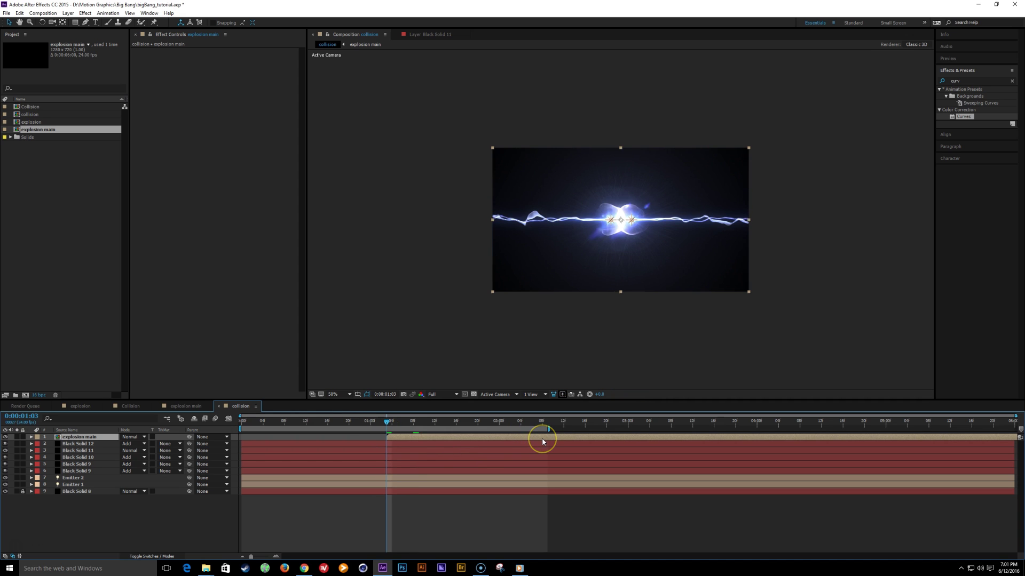
Set the explosion main layer's blending mode to Add and check the explosion up to 0:00:01:11
click(397, 420)
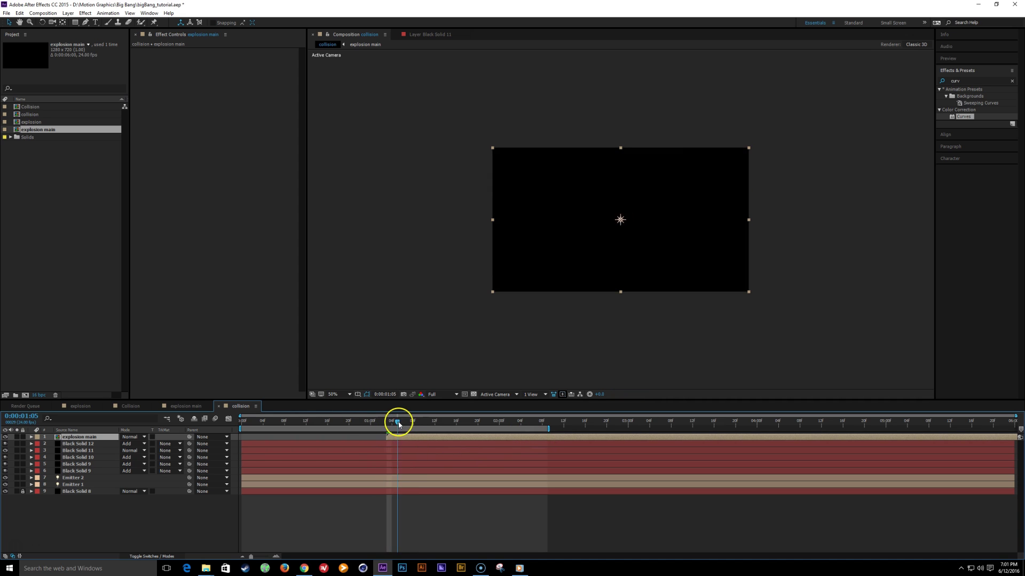
click(136, 438)
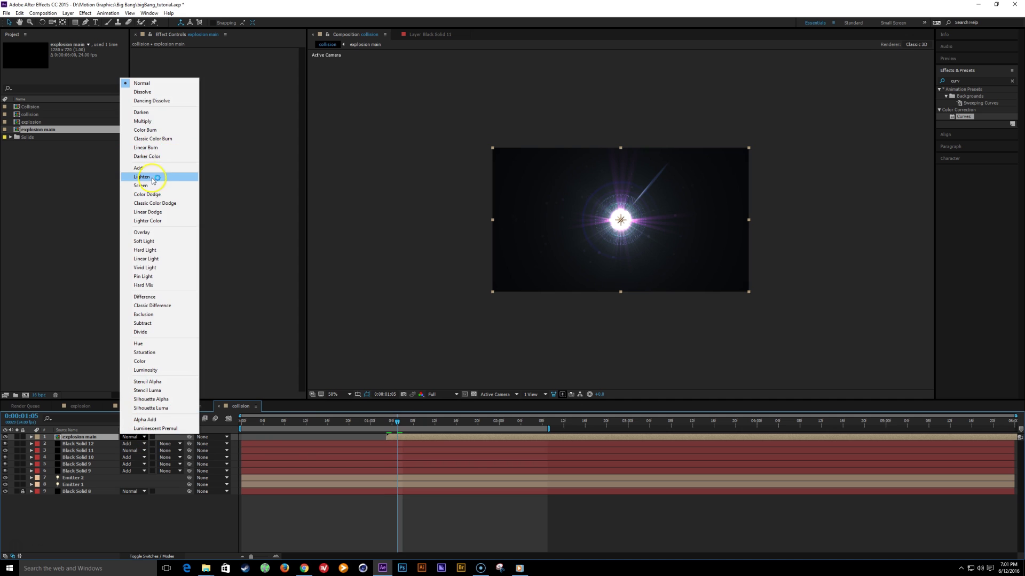
click(137, 167)
drag(395, 423, 430, 426)
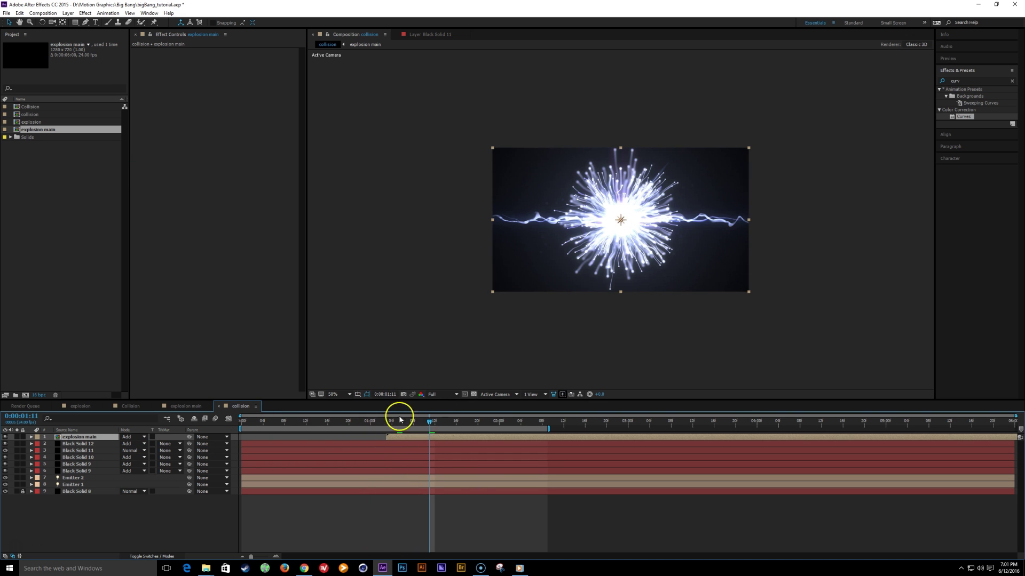
Change the blending mode of the Form sphere layer Black Solid 11 to Add
click(80, 443)
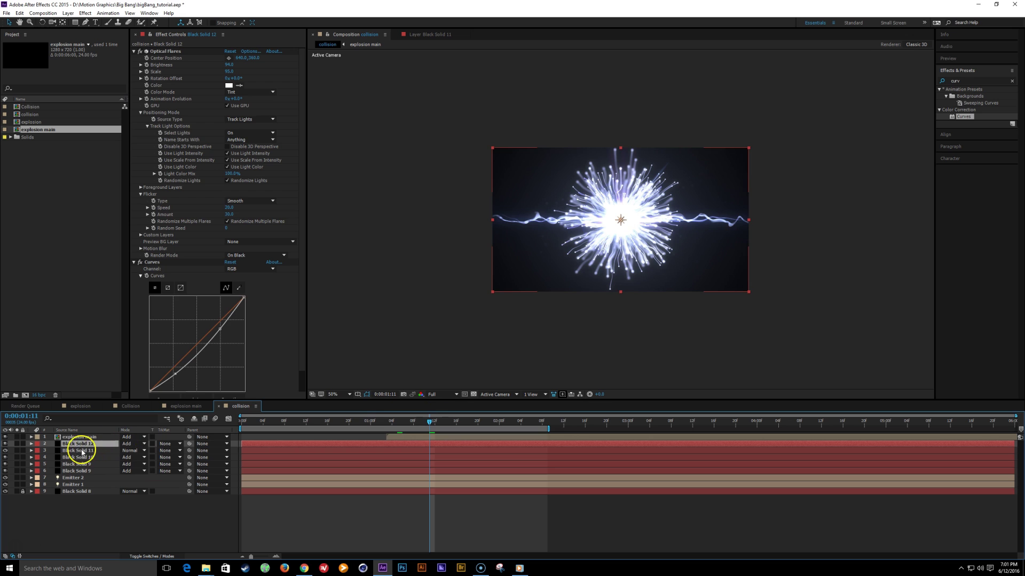
shift+click(82, 452)
click(103, 478)
click(105, 451)
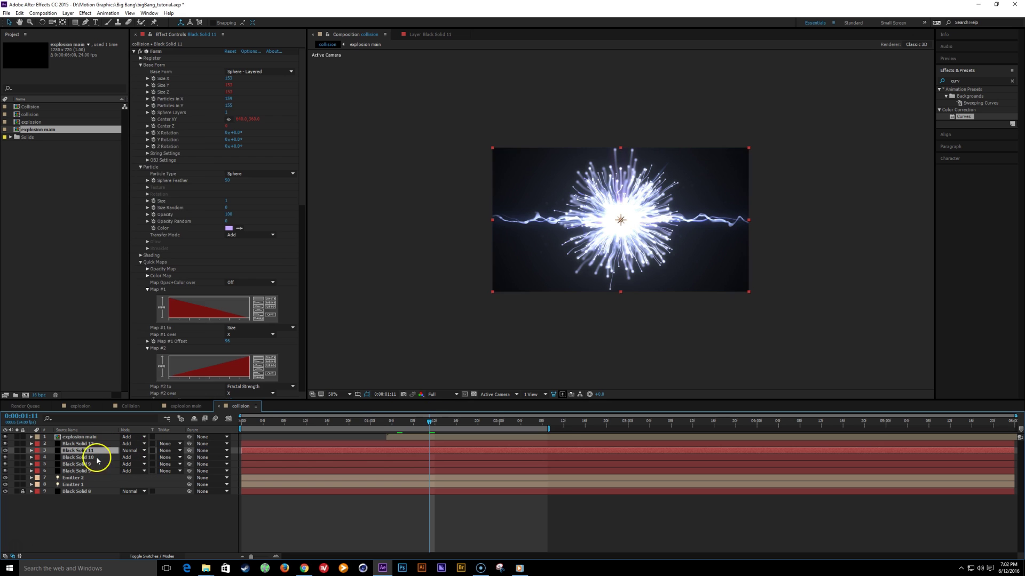
click(131, 451)
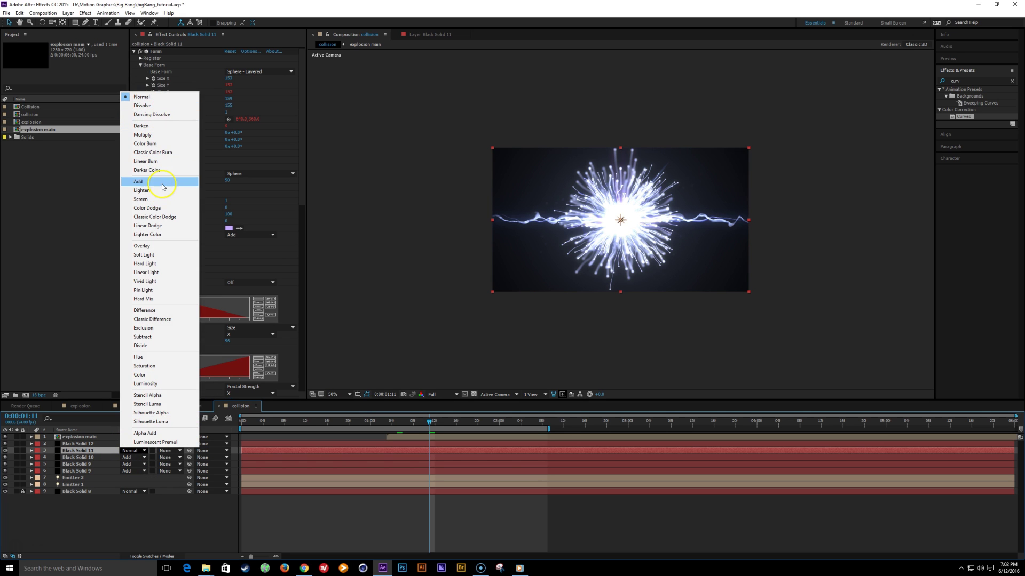
click(163, 182)
Solo Black Solid 11 and Black Solid 10, trim their ends to 0:00:01:05 and scrub through the spheres' collision
shift+click(85, 458)
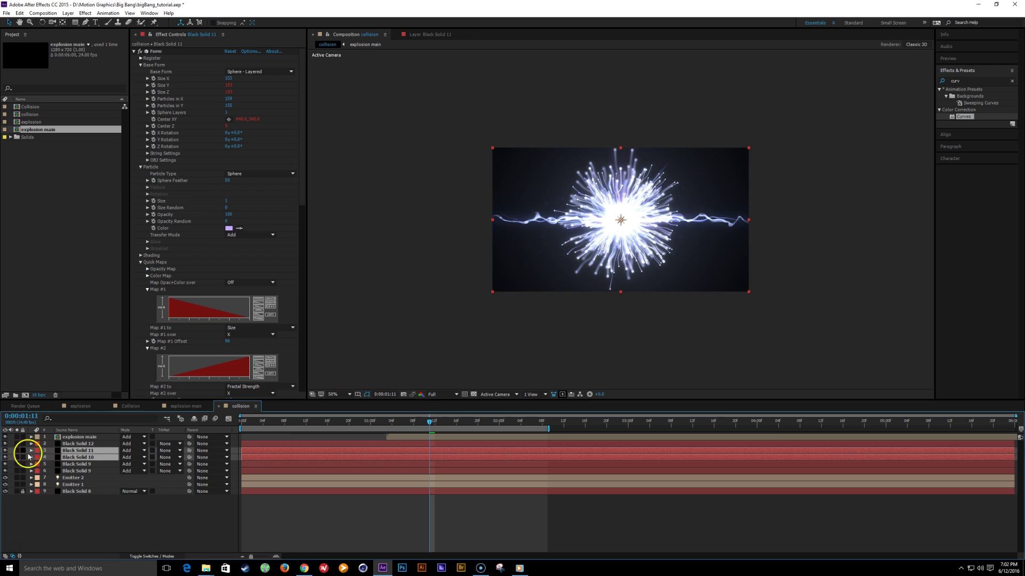
click(17, 452)
mouse_move(430, 425)
mouse_down()
mouse_move(398, 418)
mouse_move(419, 420)
mouse_up()
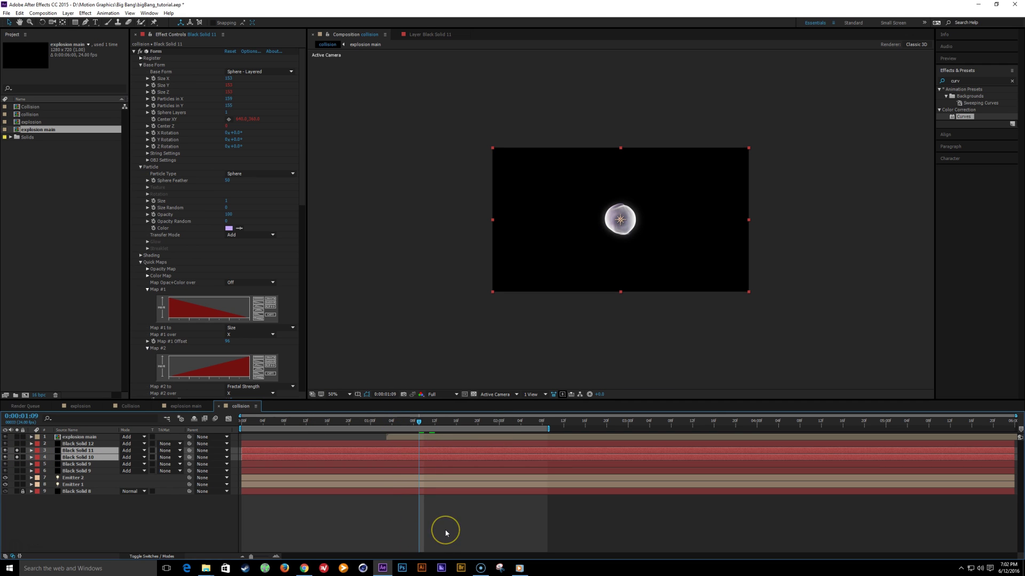
key(alt+bracketright)
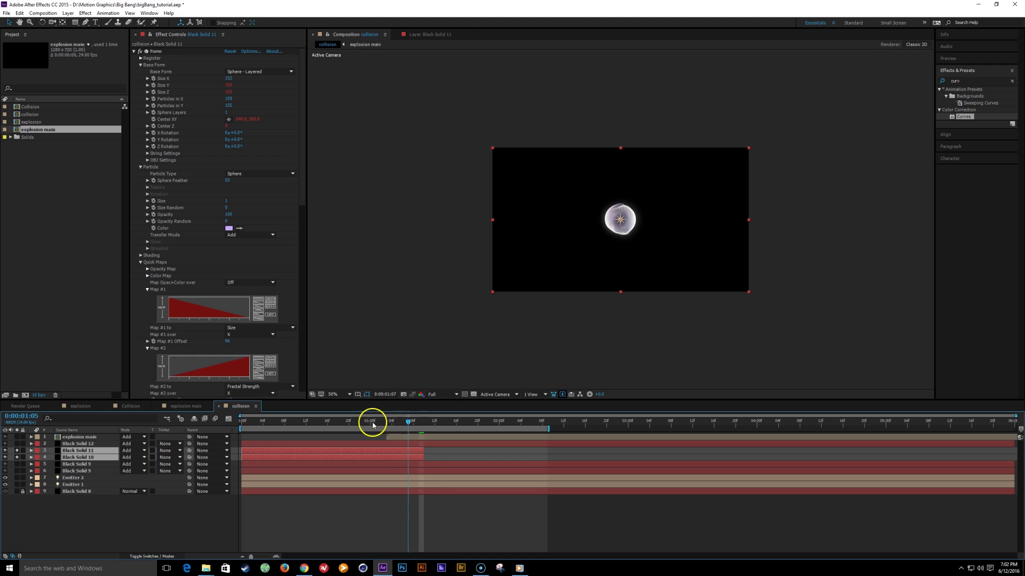
drag(372, 425, 397, 430)
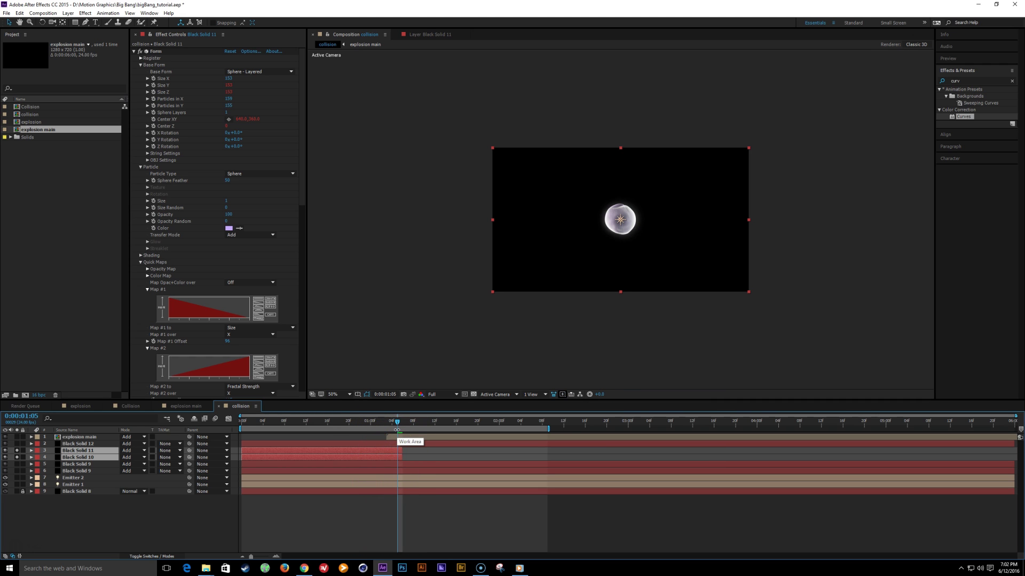
drag(404, 428, 343, 430)
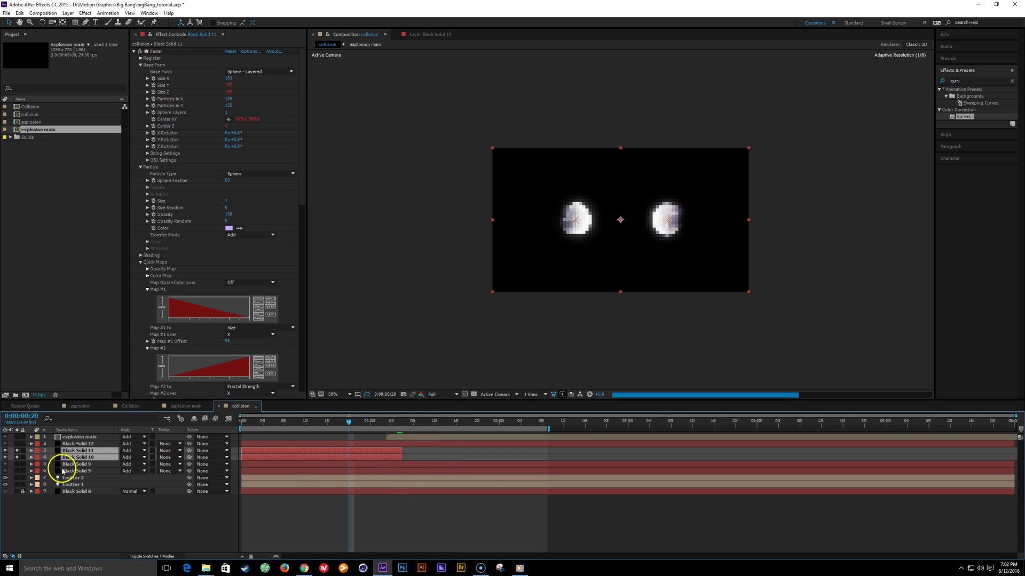
Unsolo Black Solid 11 and Black Solid 10, and save the project with the current time moved to 0:00:02:05 in the explosion
click(17, 453)
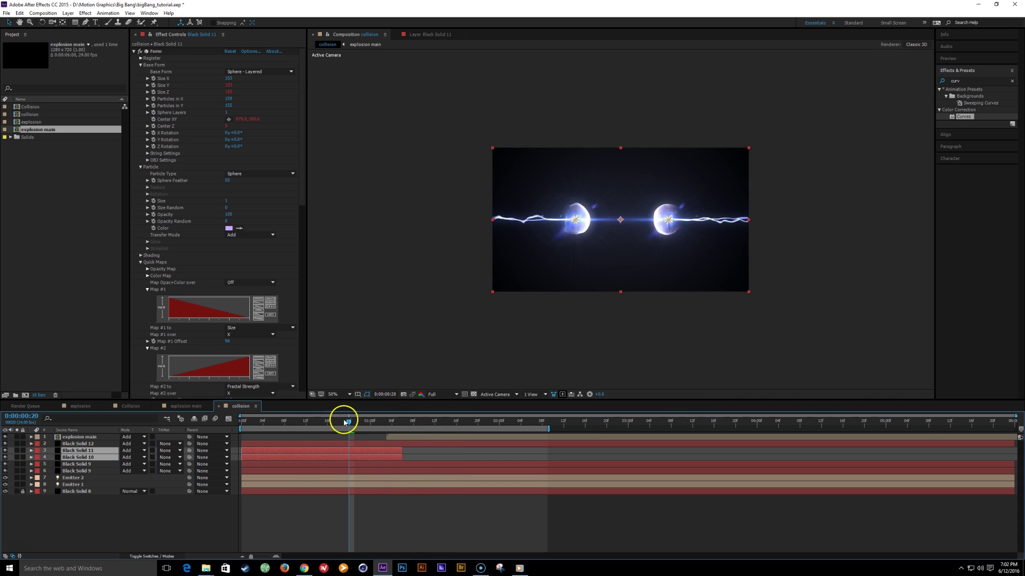
drag(345, 422, 526, 421)
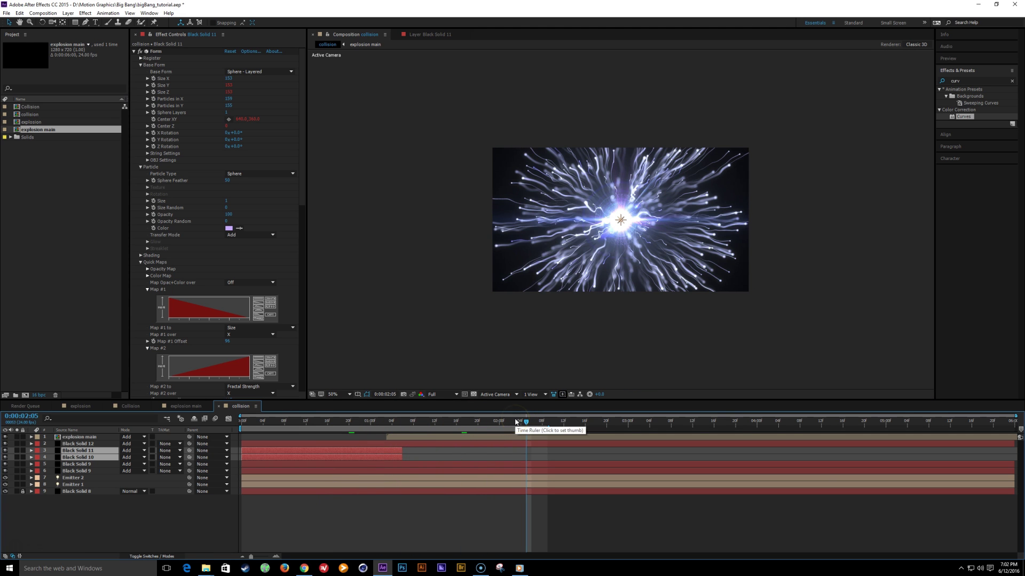
key(ctrl+s)
scroll(643, 361, up, 1)
scroll(644, 366, down, 1)
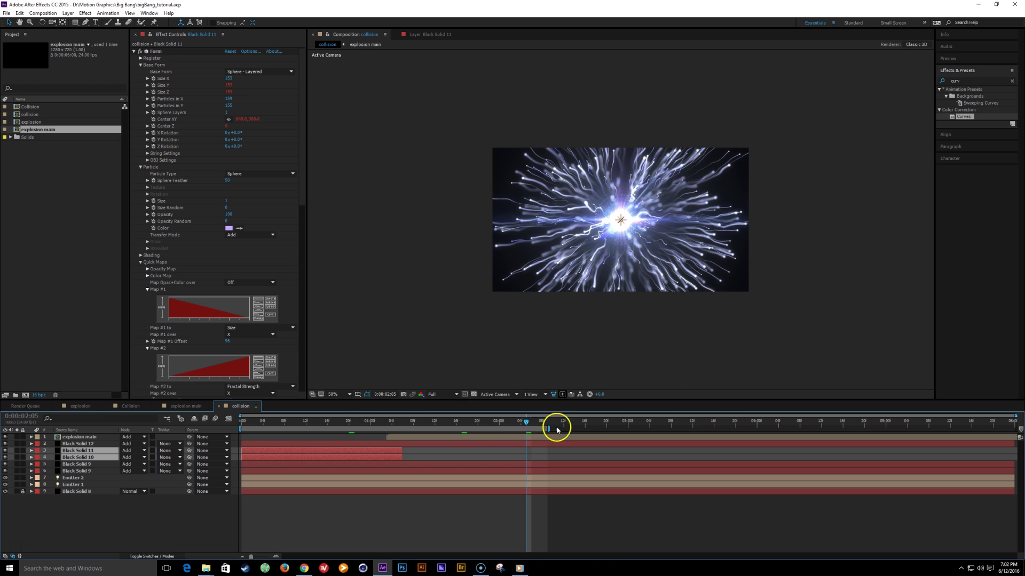
Extend the end of the collision composition's work area to just past 3 seconds and preview the animation at 100% magnification
drag(549, 429, 643, 424)
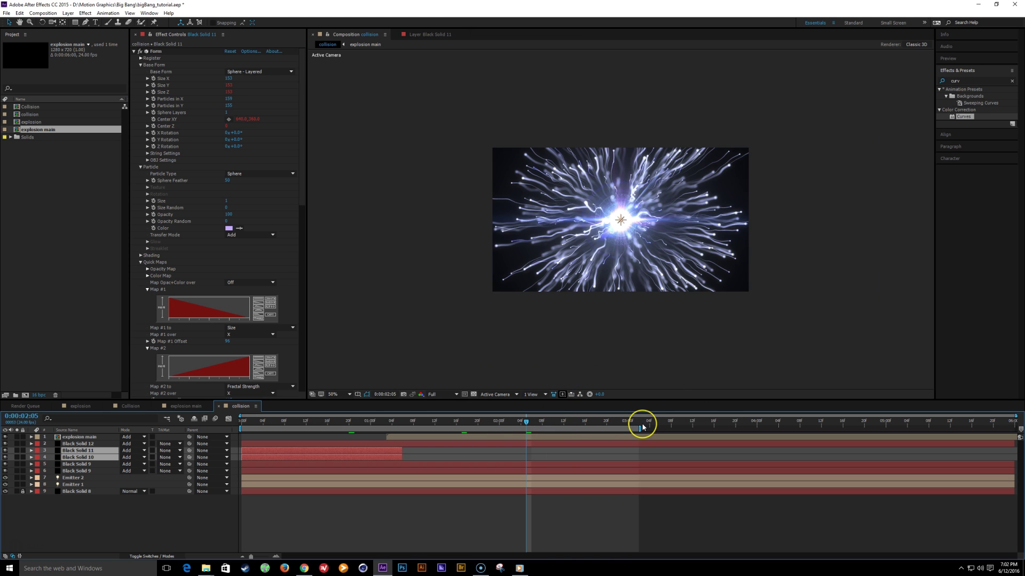
scroll(621, 293, up, 1)
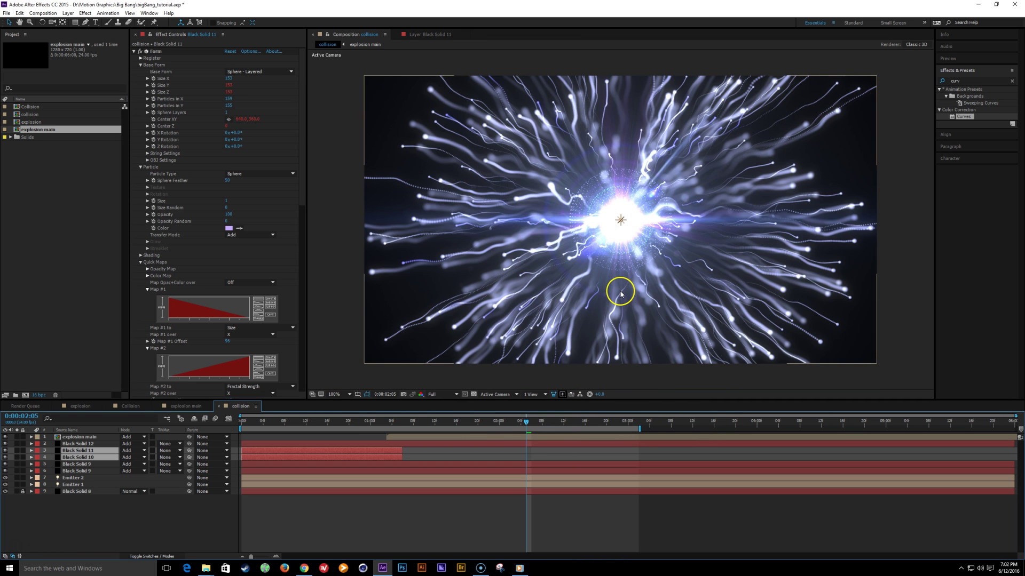
key(space)
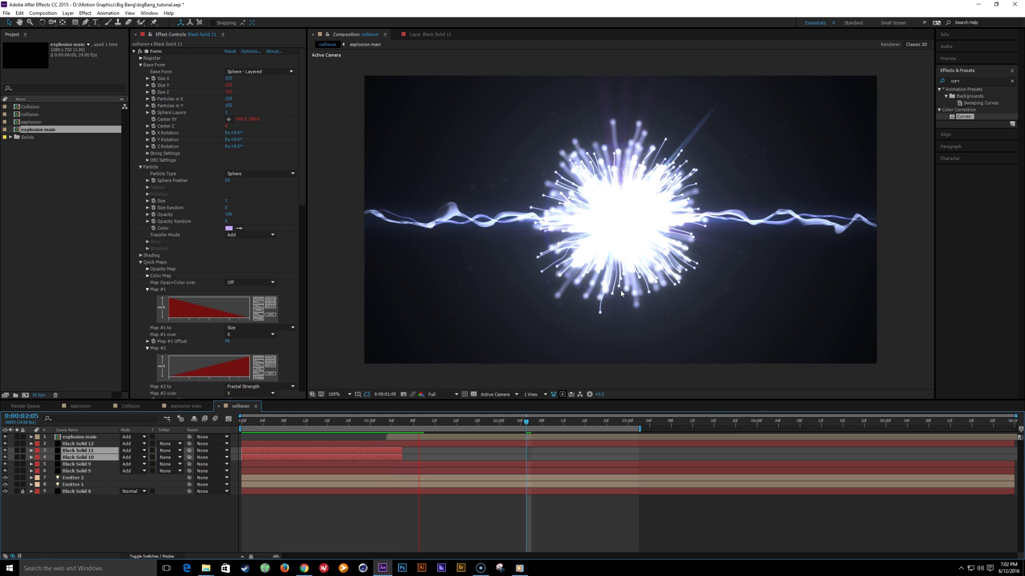
click(558, 166)
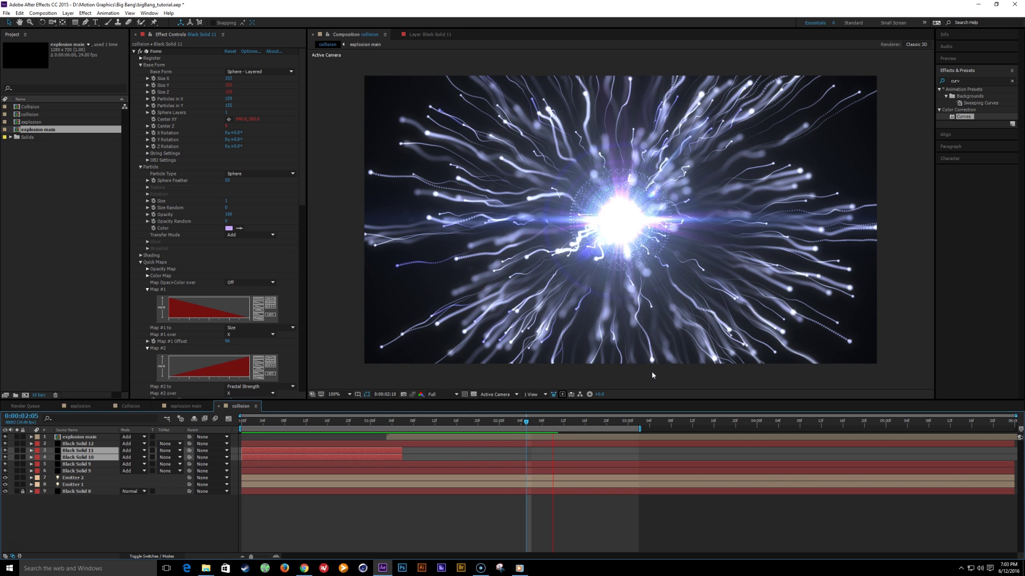
click(520, 569)
click(592, 7)
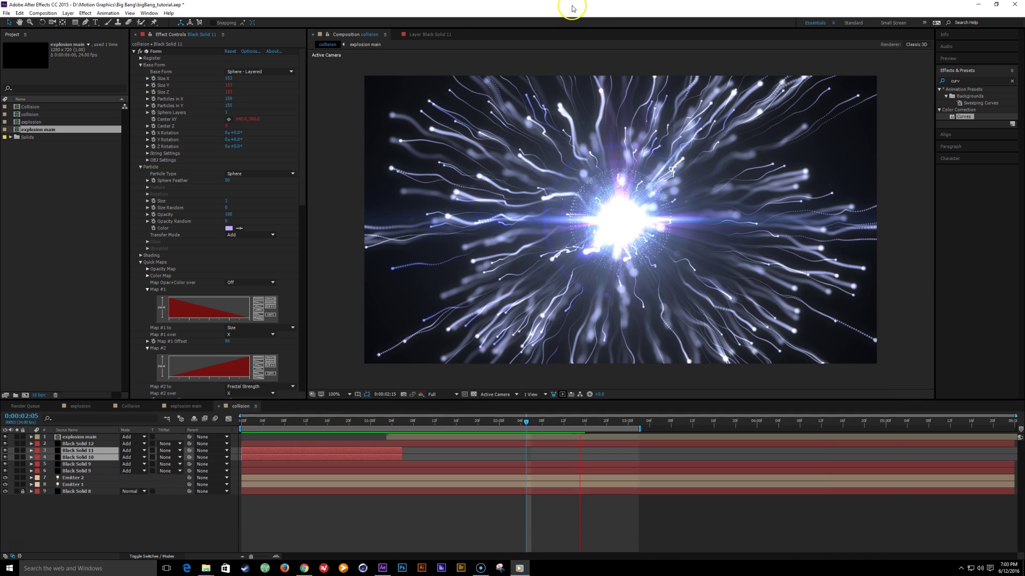